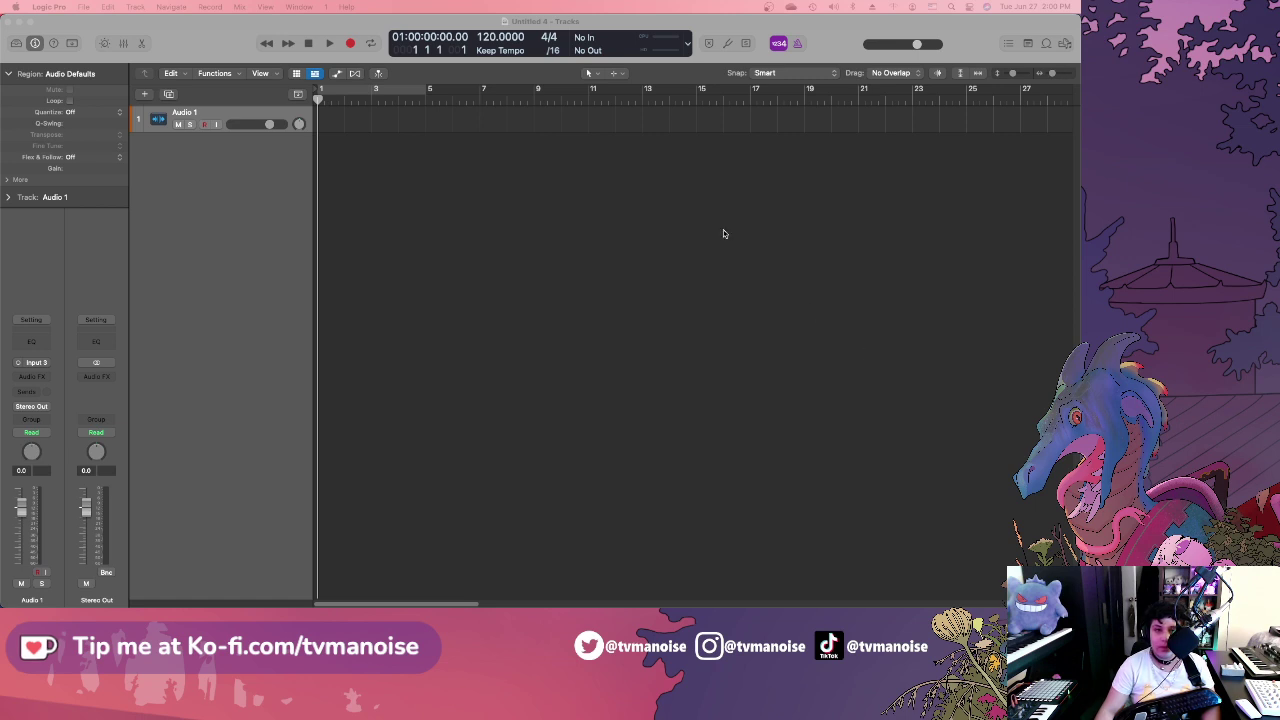
left_click(214, 38)
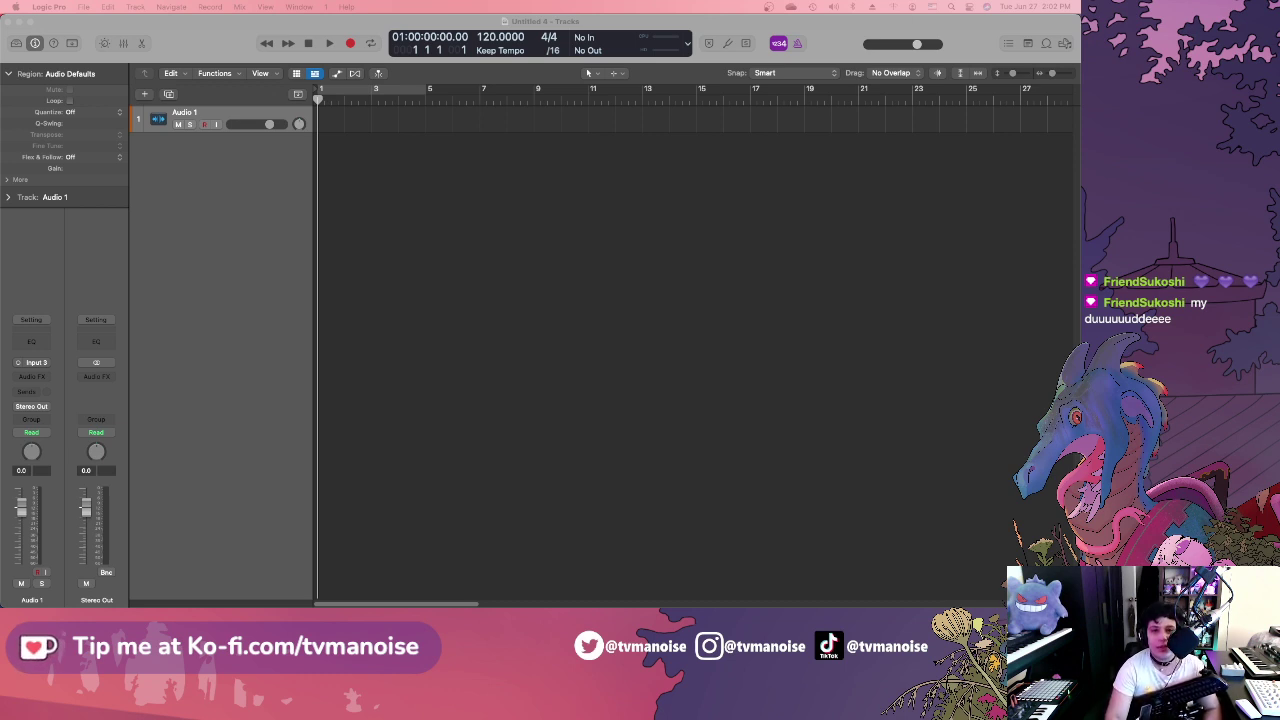
left_click(311, 162)
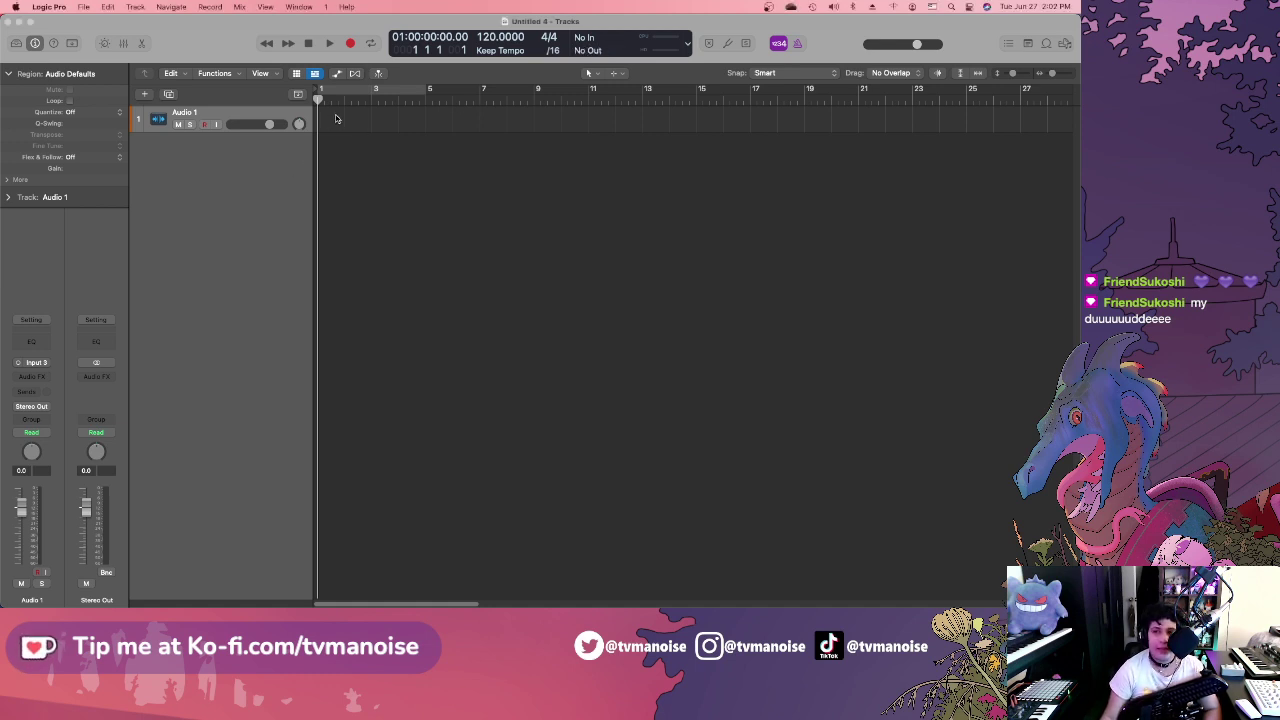
left_click_drag(346, 98, 318, 98)
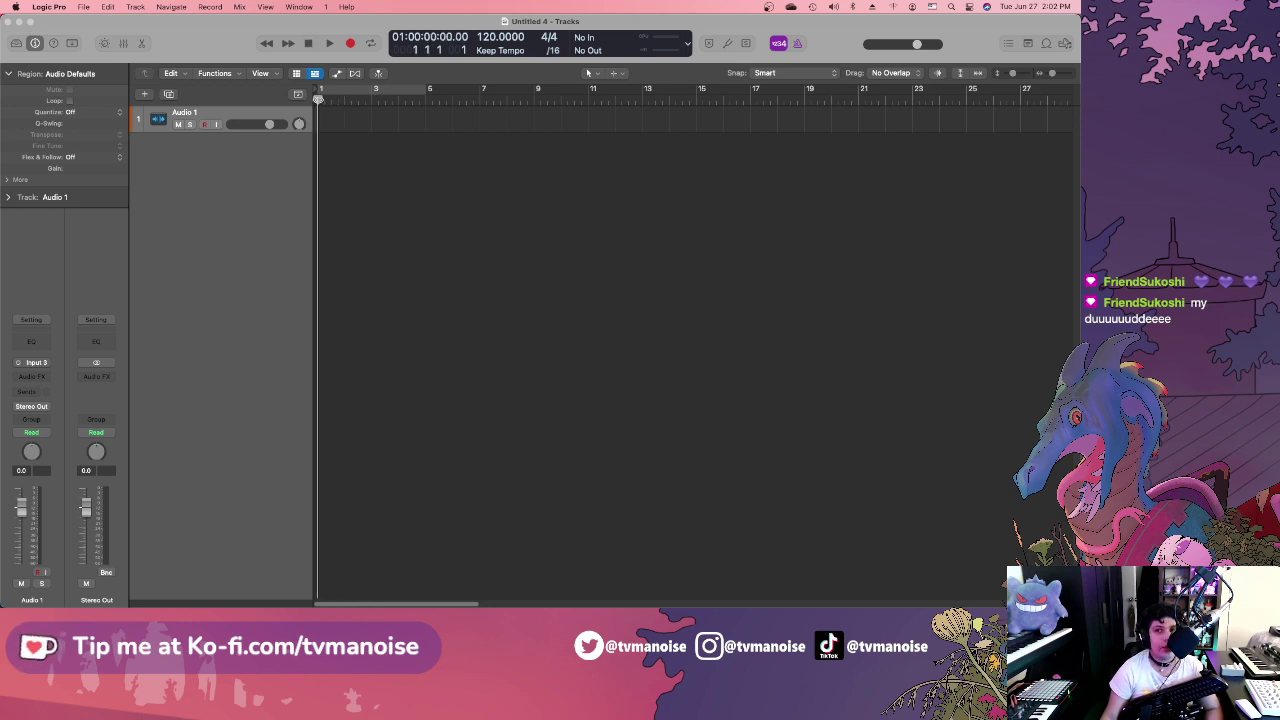
mouse_move(318, 98)
left_mouse_down()
mouse_move(346, 98)
mouse_move(318, 98)
left_mouse_up()
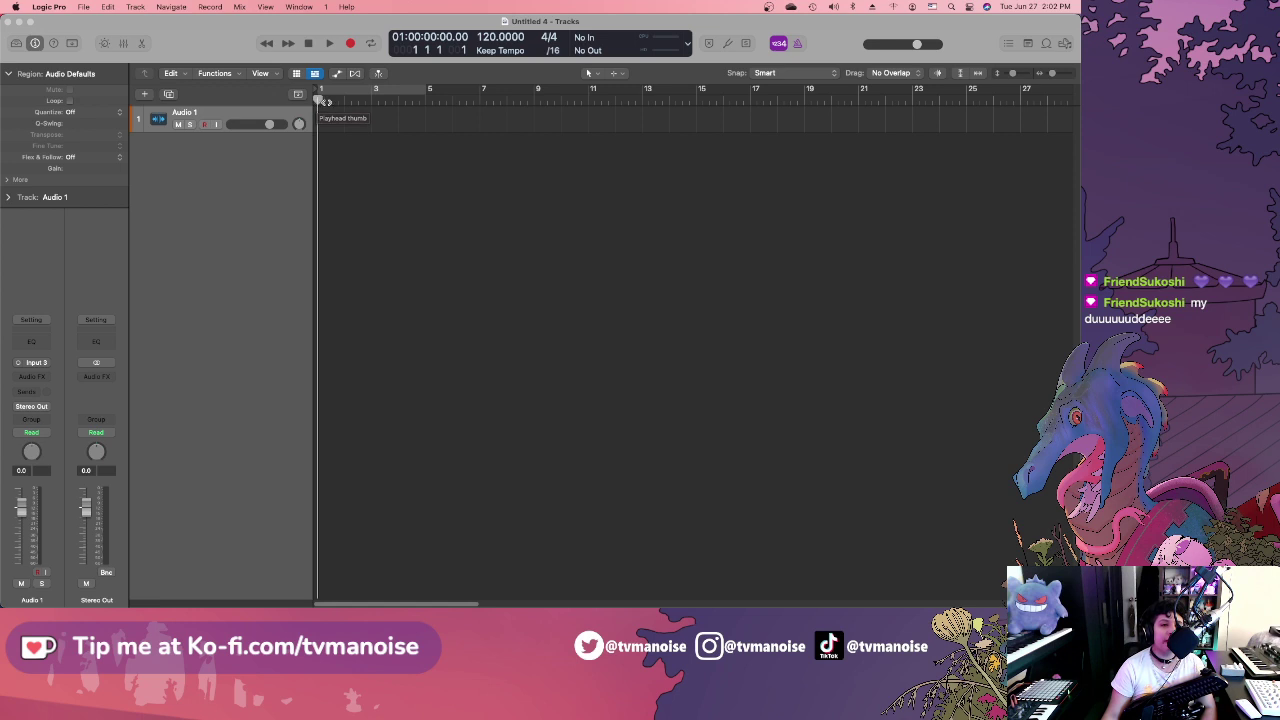
left_click_drag(318, 100, 324, 100)
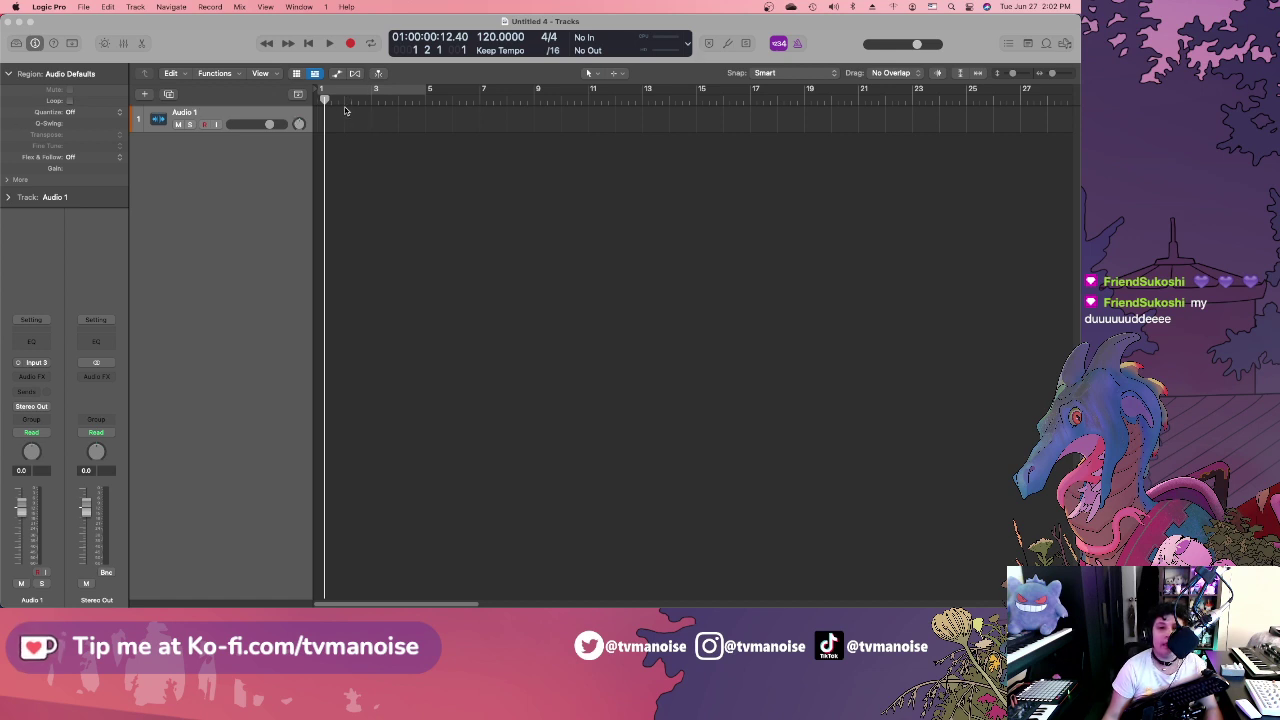
left_click_drag(343, 100, 318, 100)
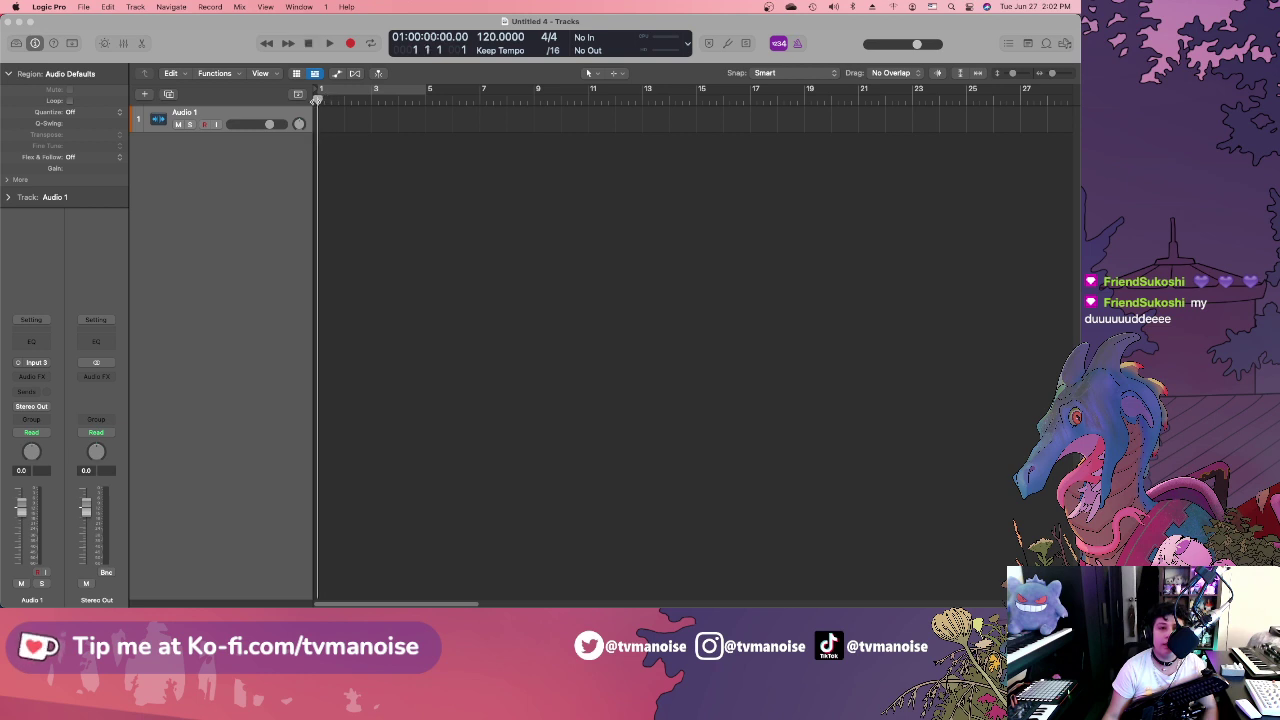
left_click(350, 101)
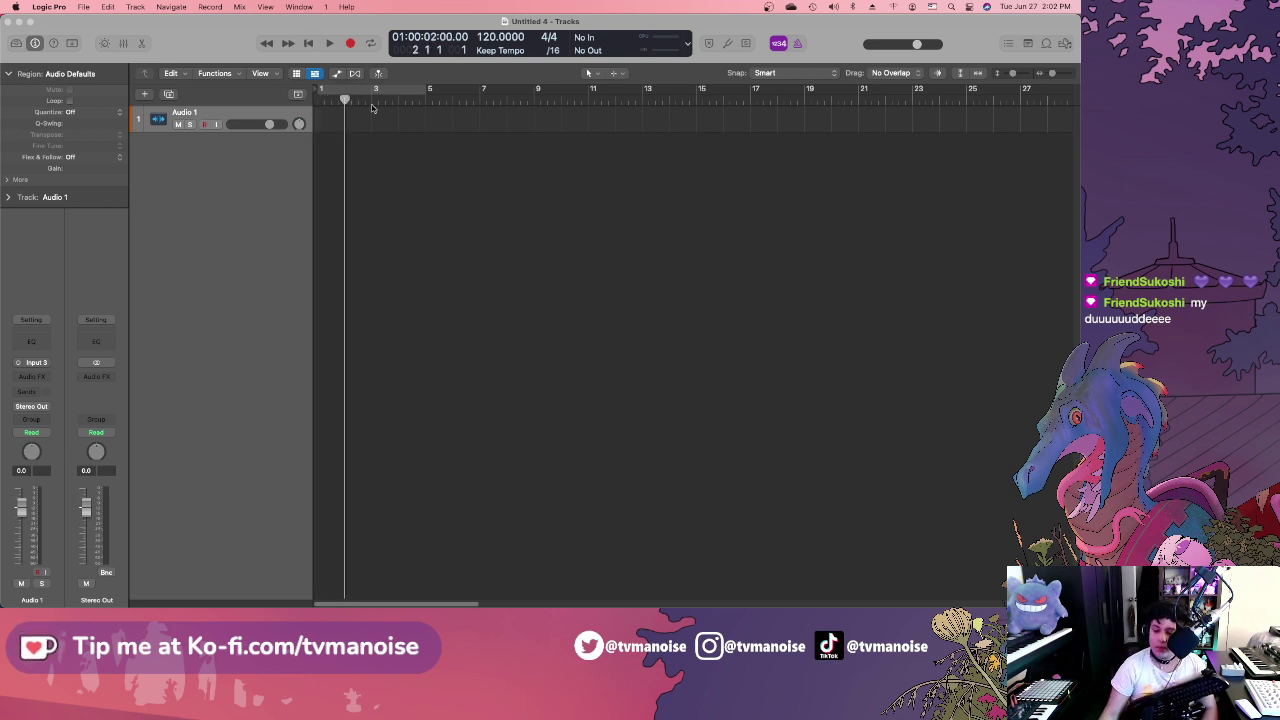
left_click_drag(372, 102, 358, 100)
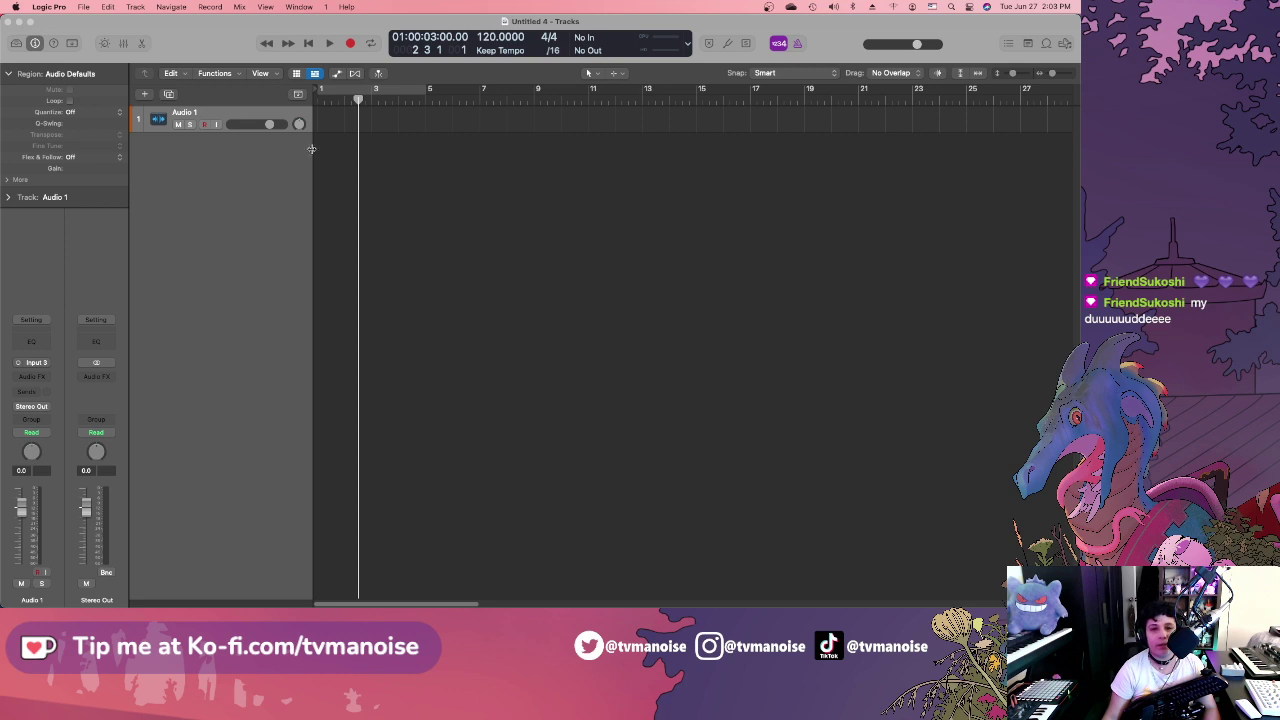
mouse_move(360, 99)
left_mouse_down()
mouse_move(321, 99)
mouse_move(386, 98)
mouse_move(372, 98)
left_mouse_up()
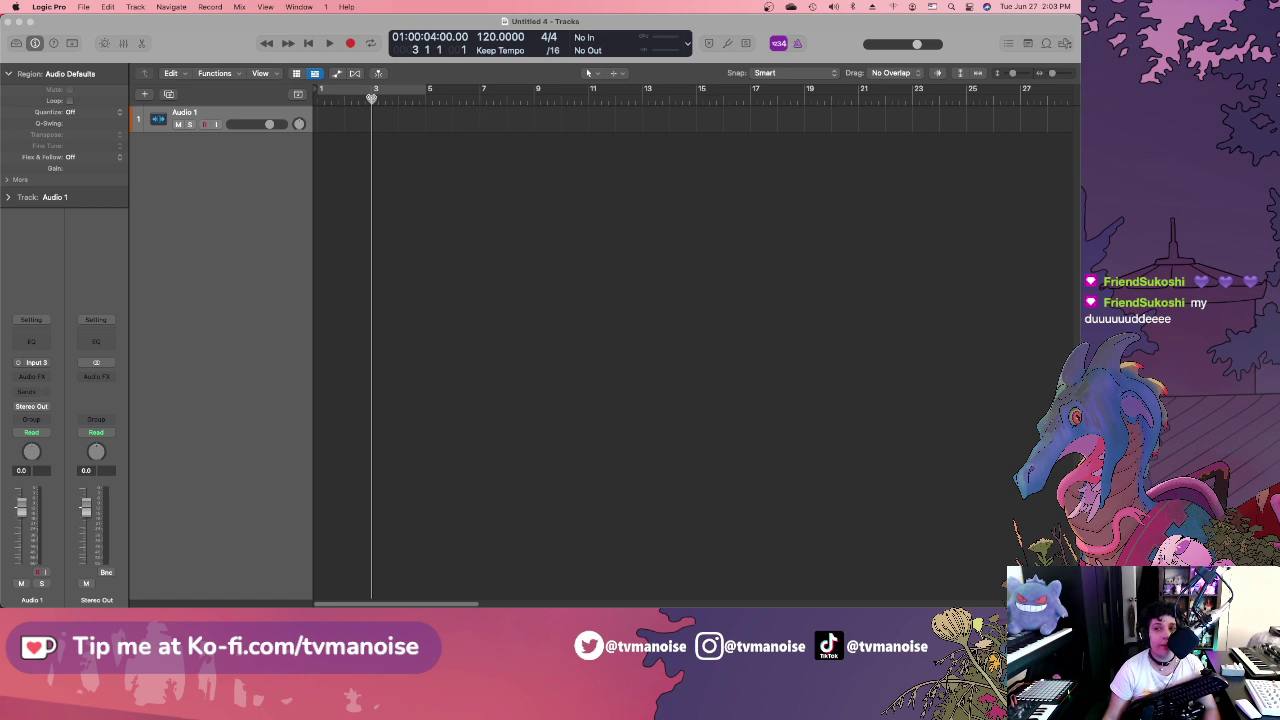
left_click_drag(372, 98, 320, 98)
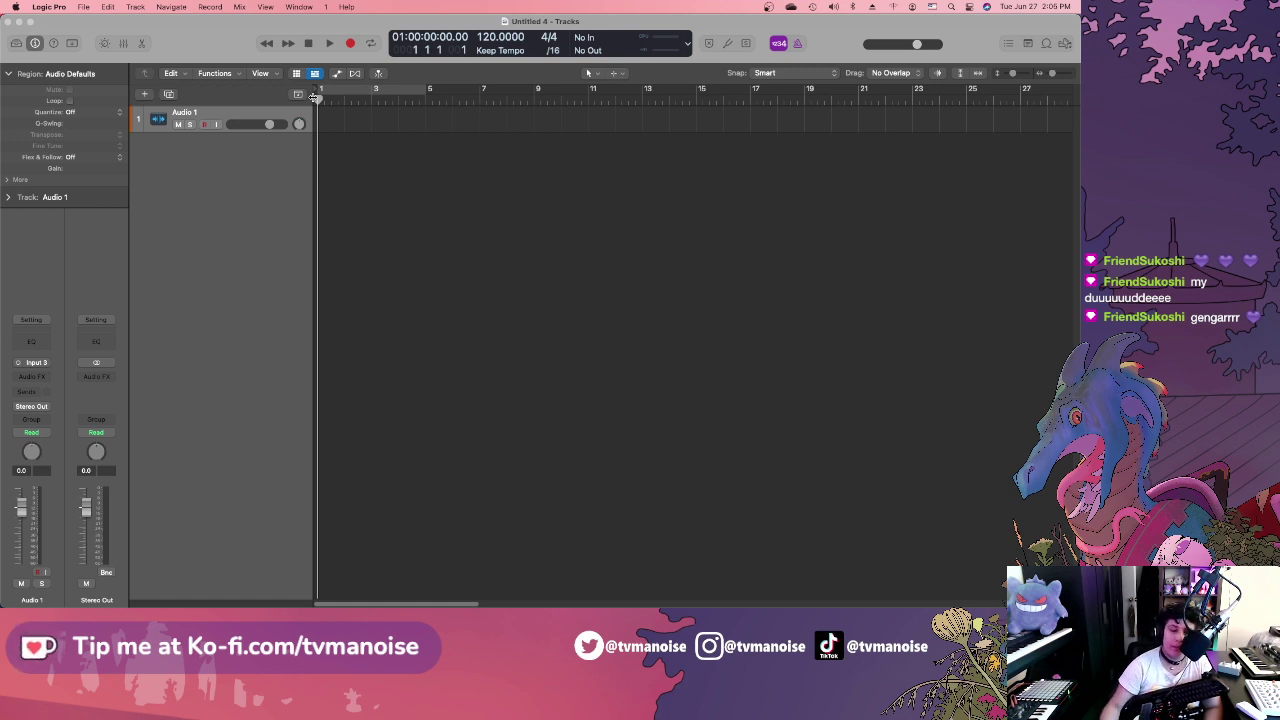
Save the untitled project under the name Camp Song 1.
left_click(82, 8)
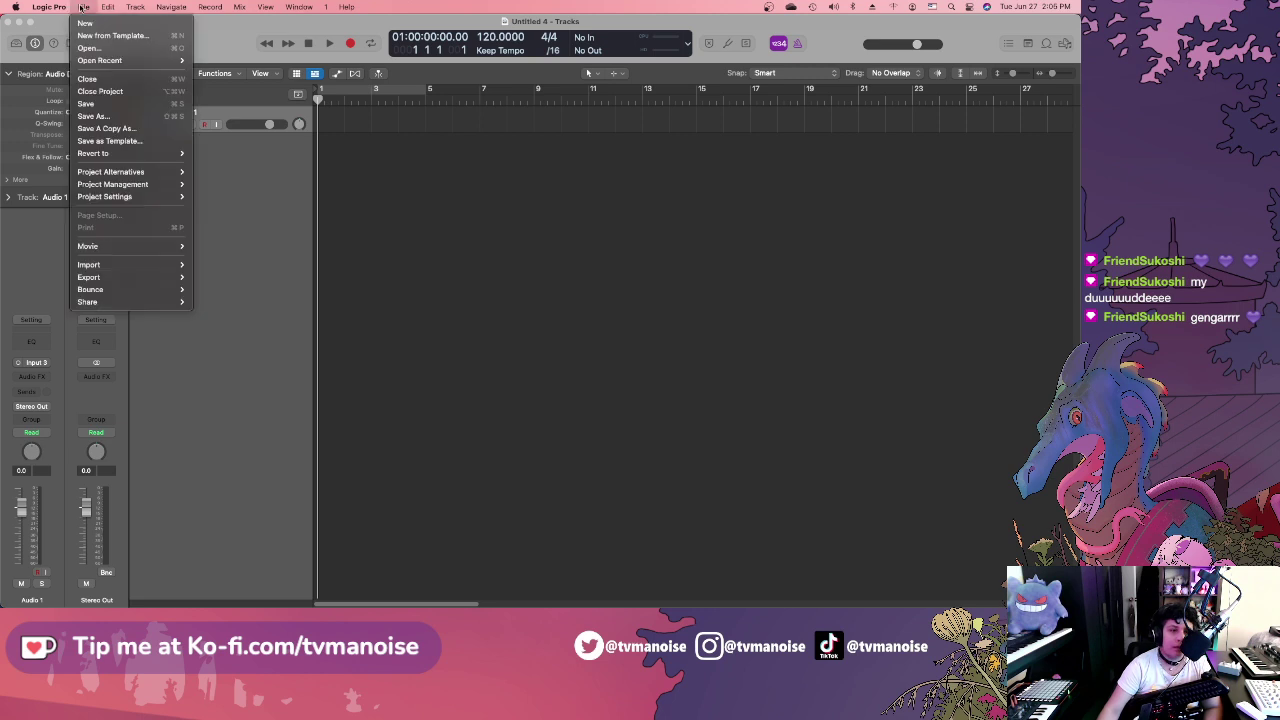
left_click(135, 118)
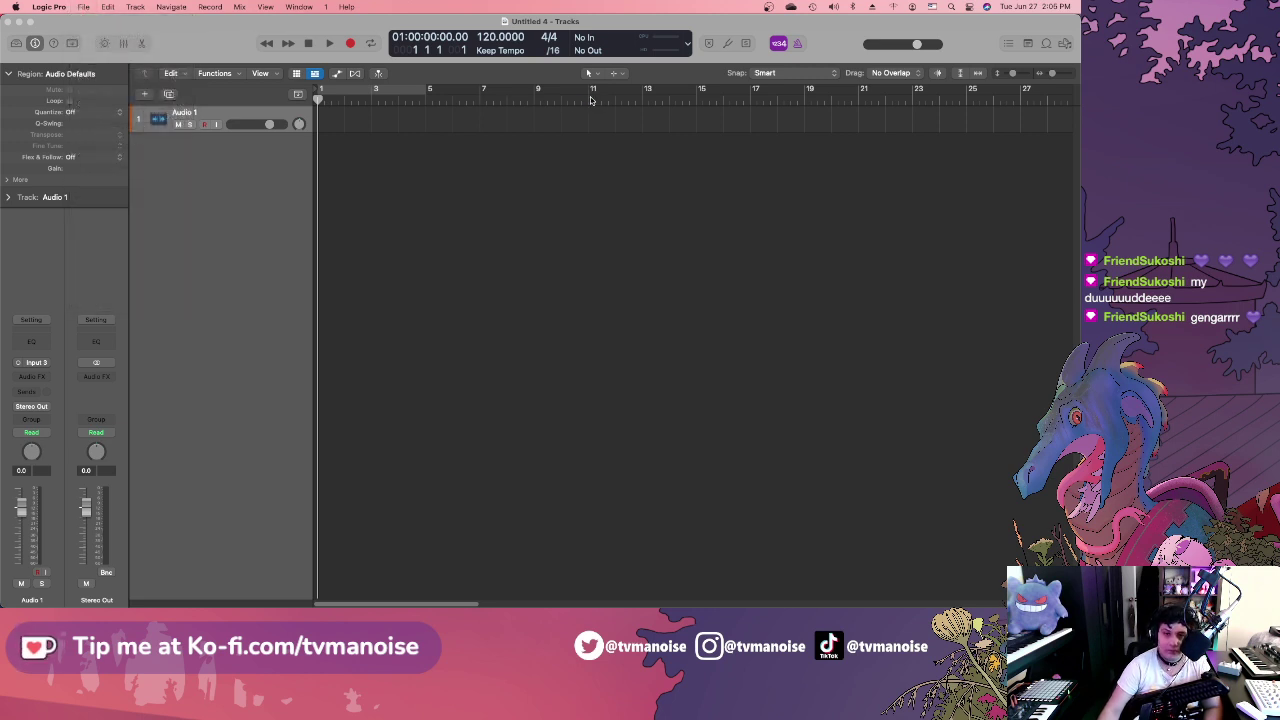
left_click_drag(563, 63, 1079, 38)
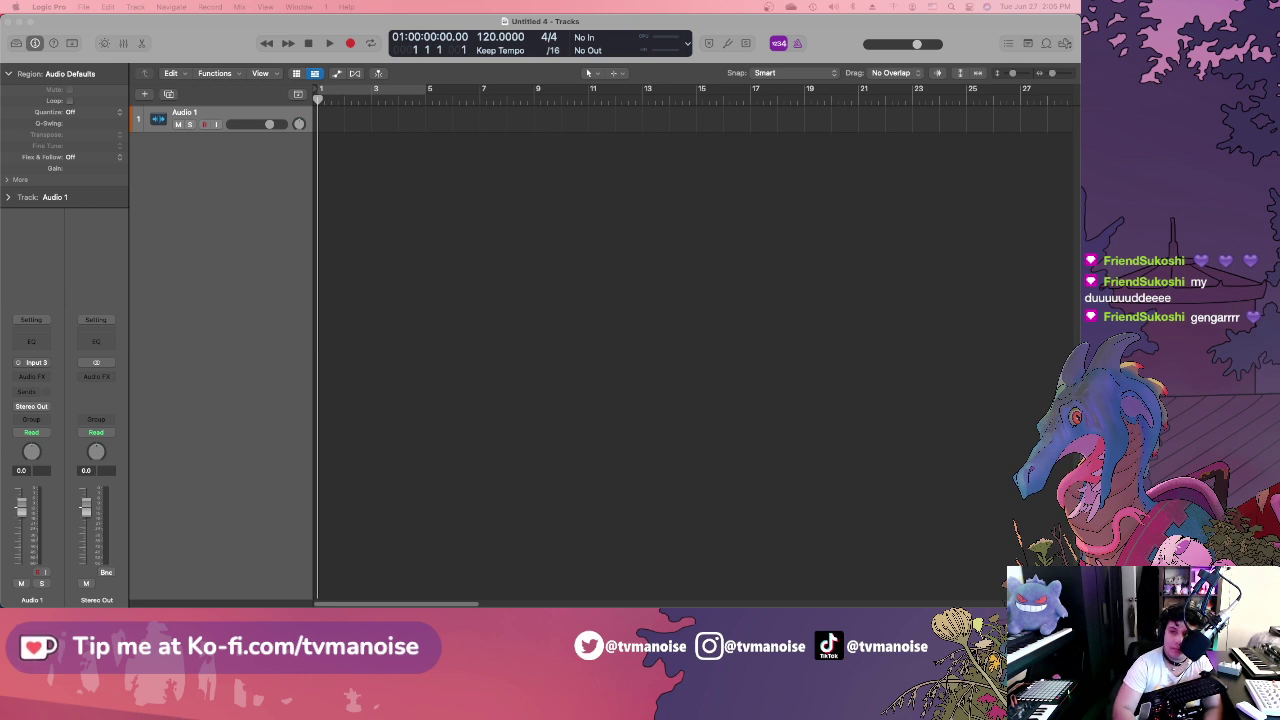
key("Return")
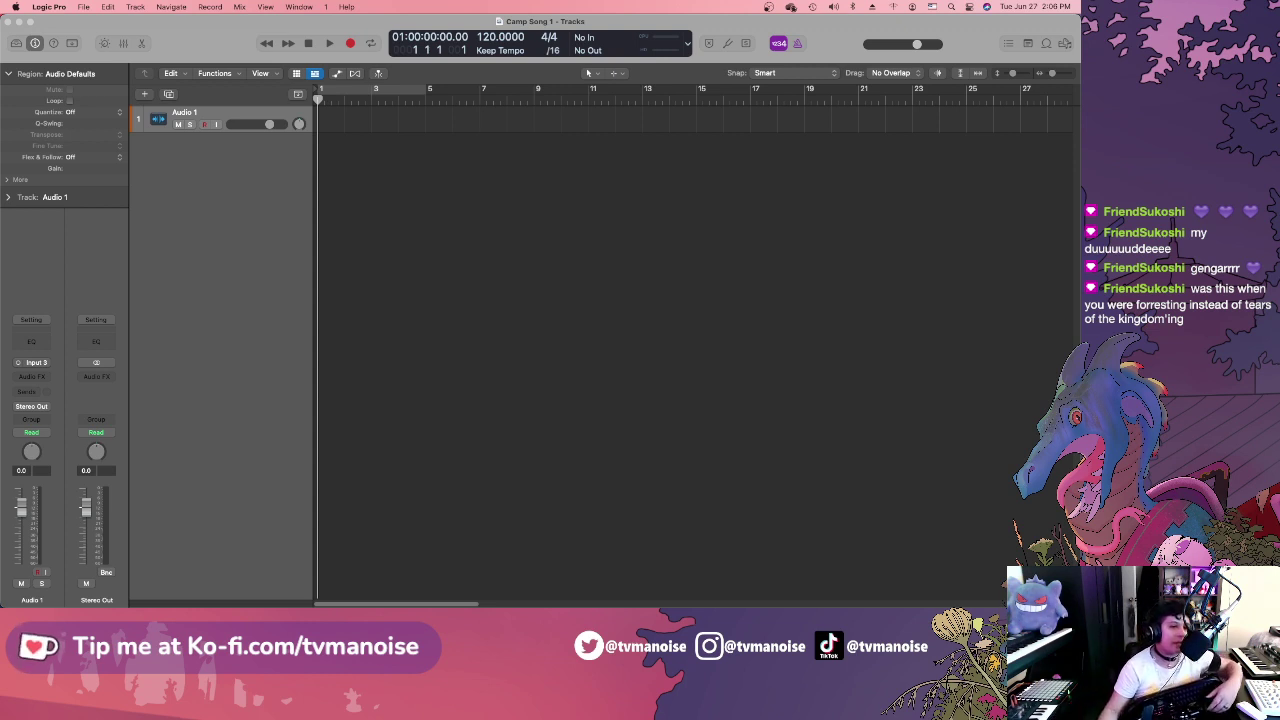
Enable input monitoring on the Audio 1 track and rename the track Omni.
left_click(217, 124)
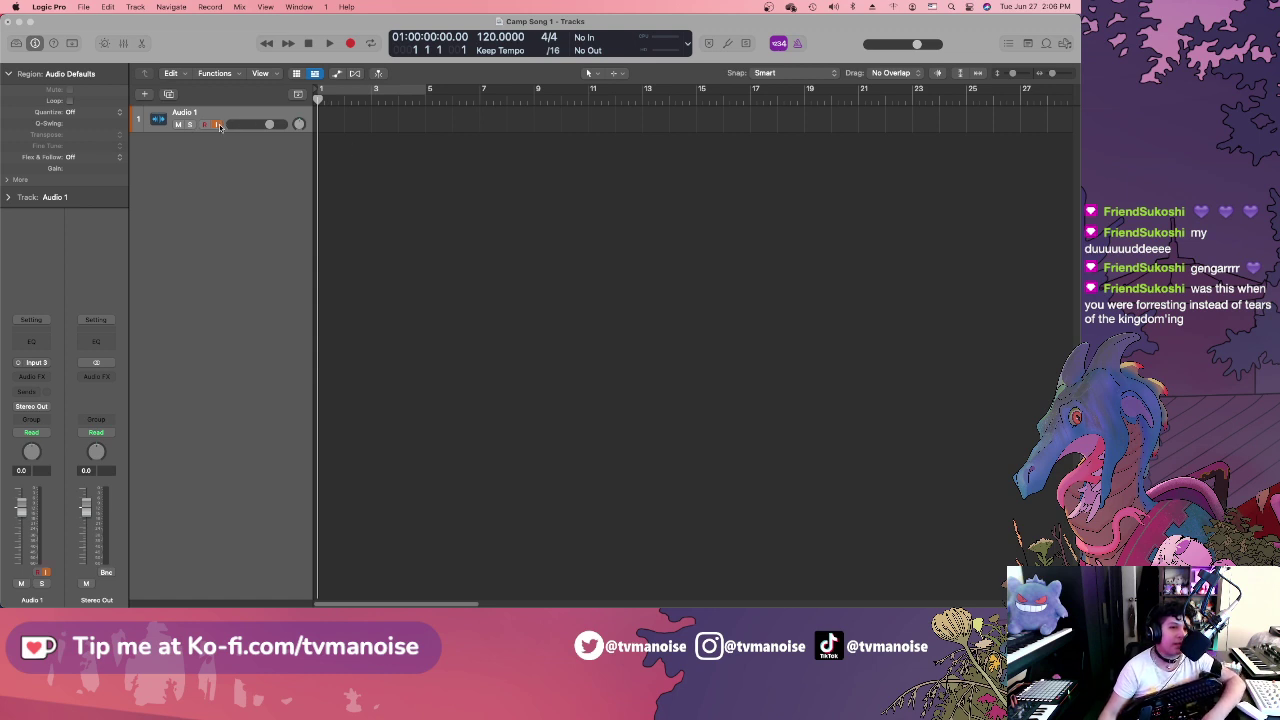
double_click(186, 112)
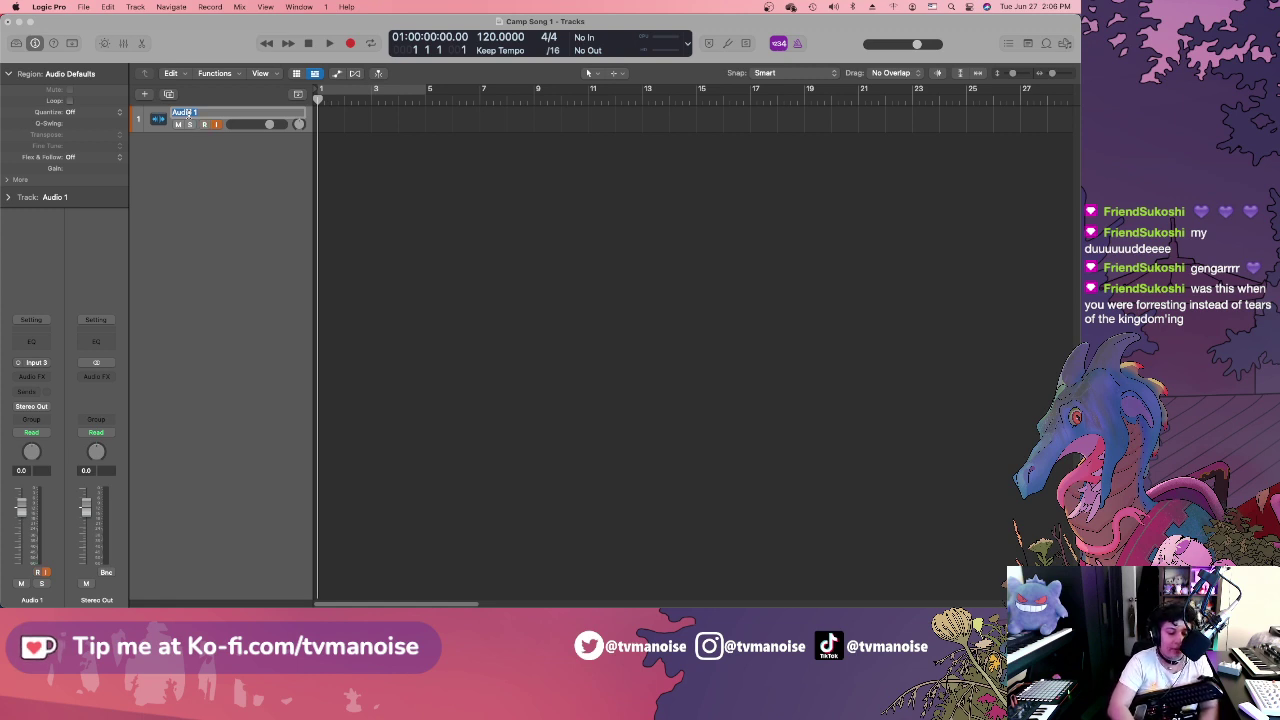
type("Omni")
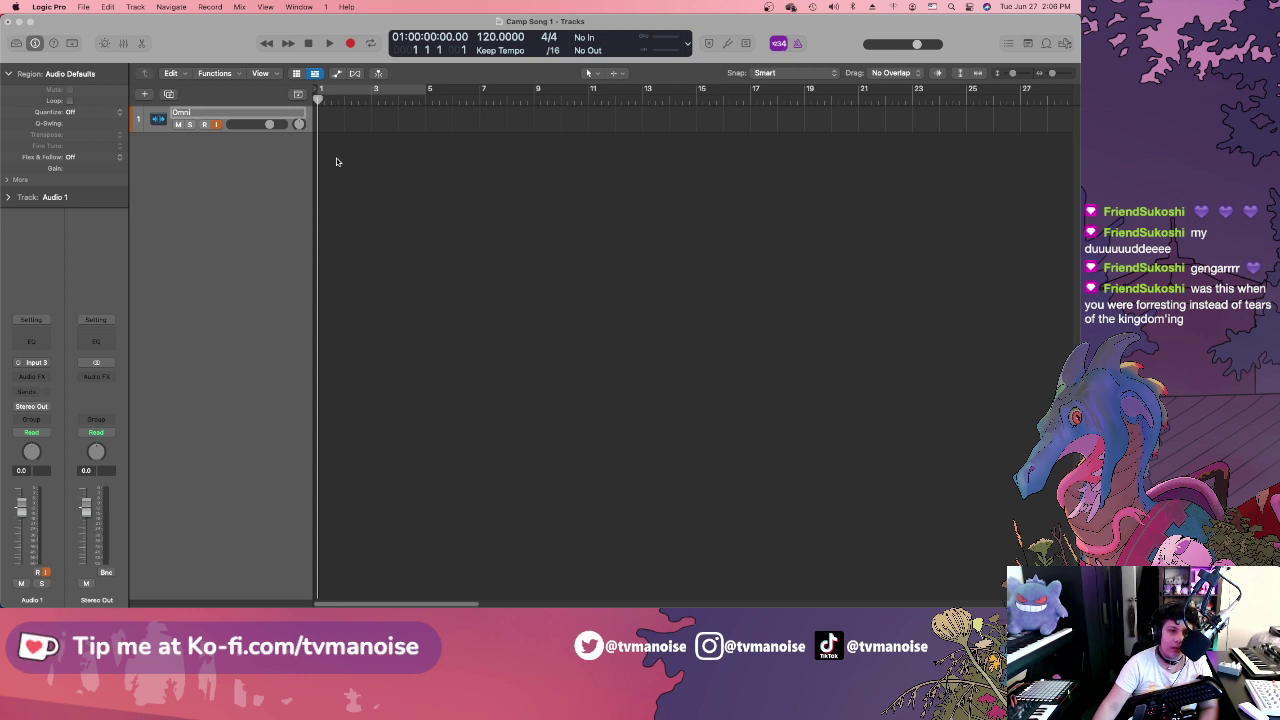
key("Return")
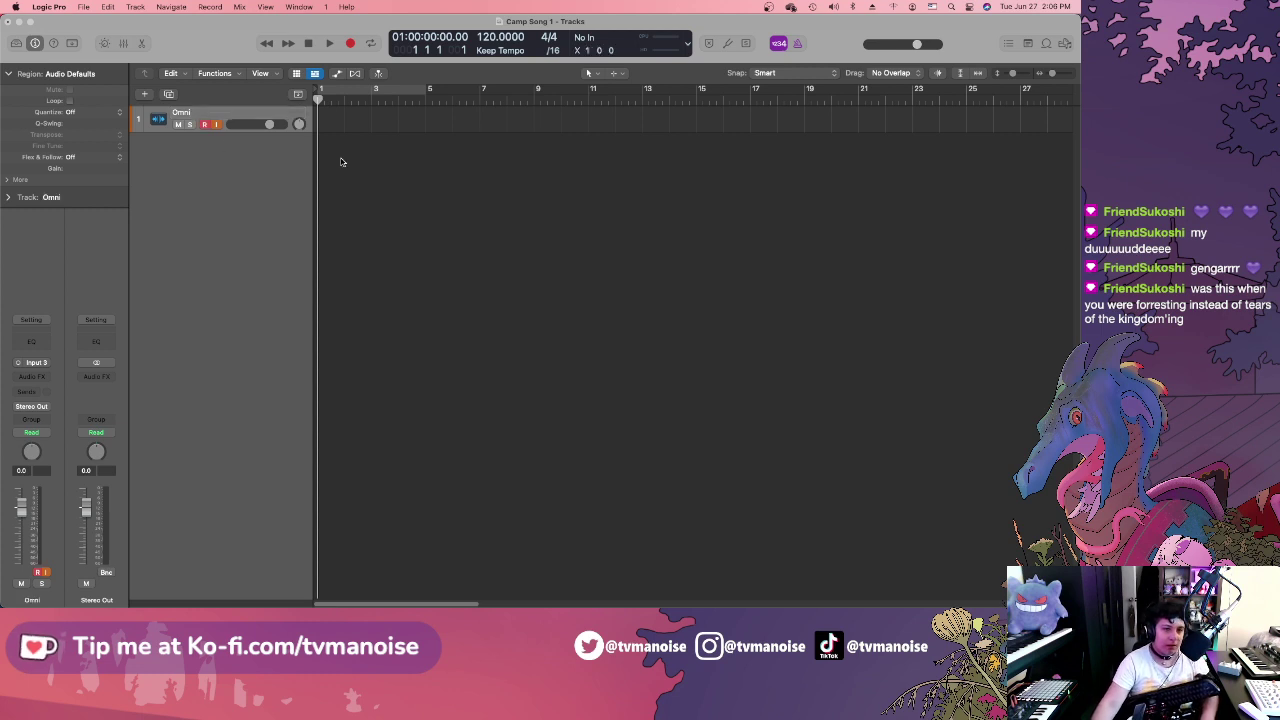
Mute the Omni track and play the metronome click with cycle mode looping bars 1 through 4.
left_click(178, 124)
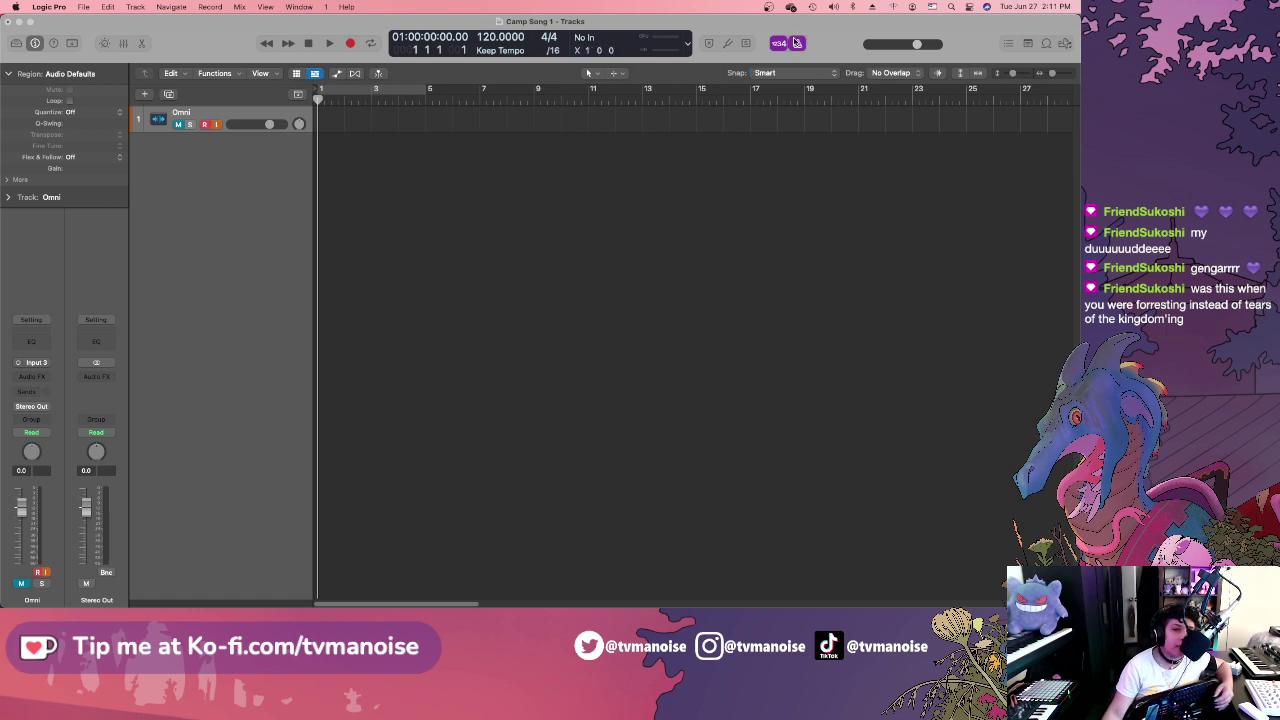
left_click(328, 43)
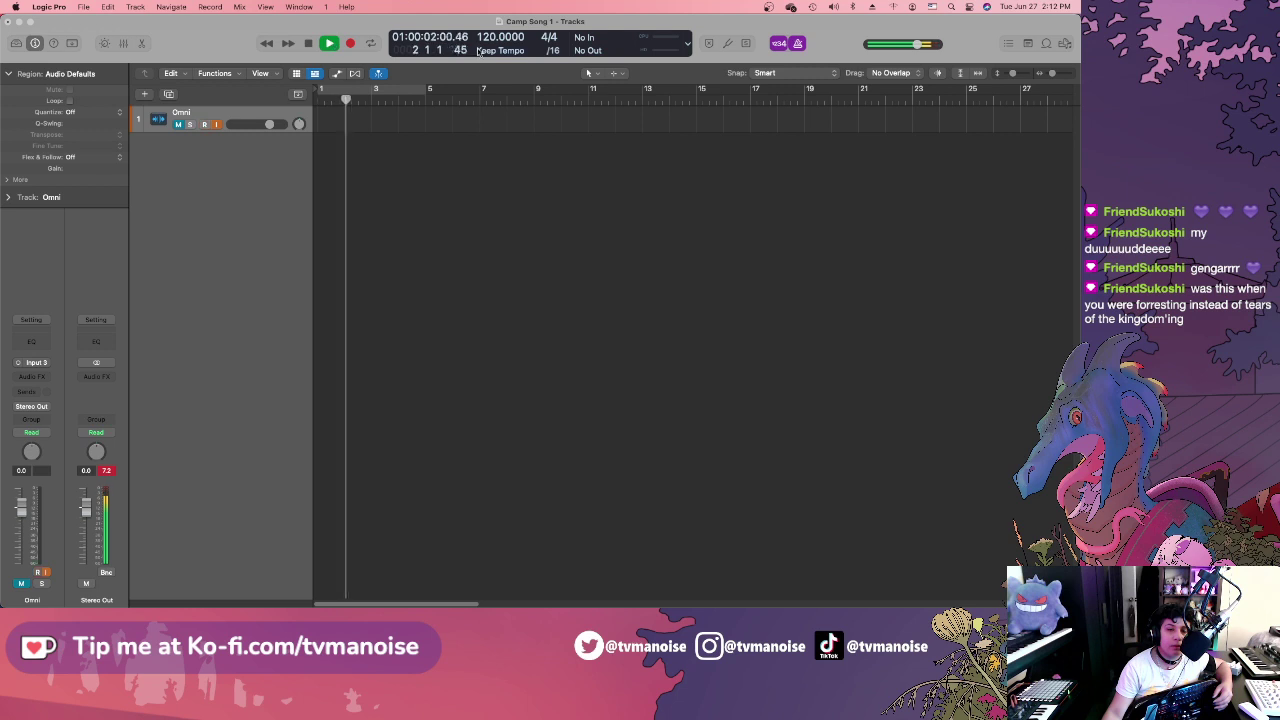
left_click(354, 90)
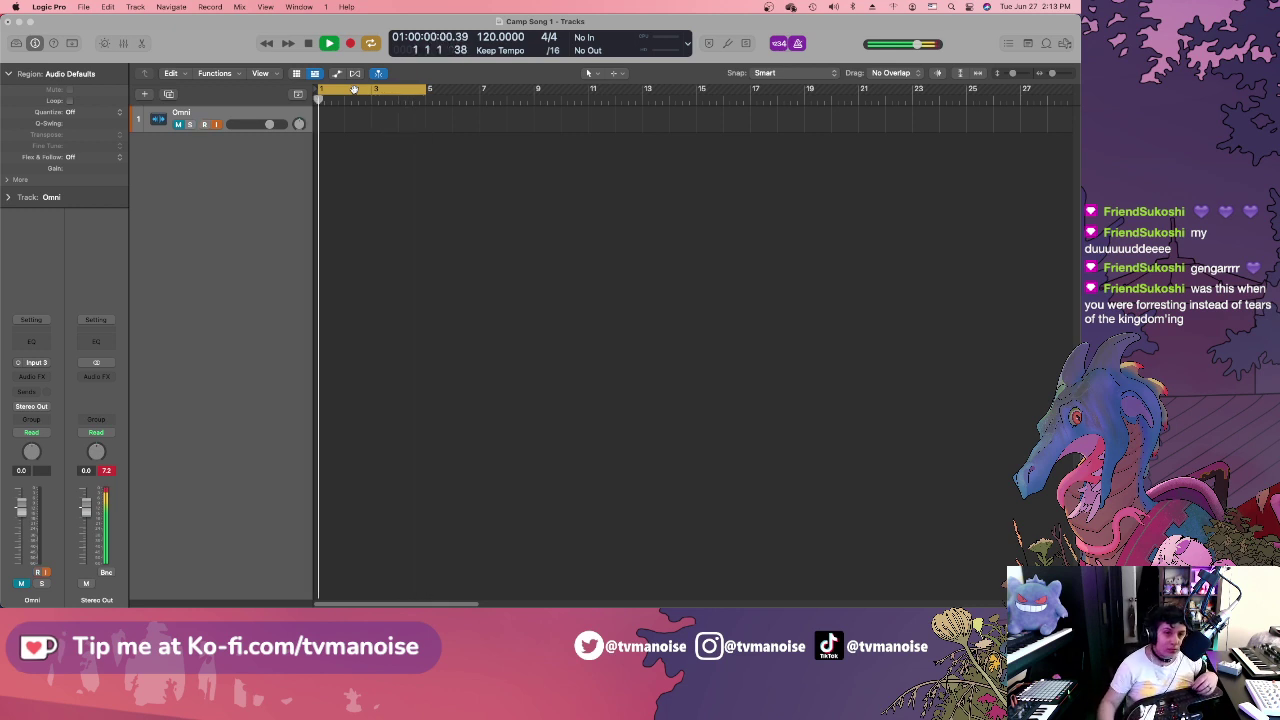
Set the project tempo to 124 and play the looped metronome click to audition it.
left_click(307, 42)
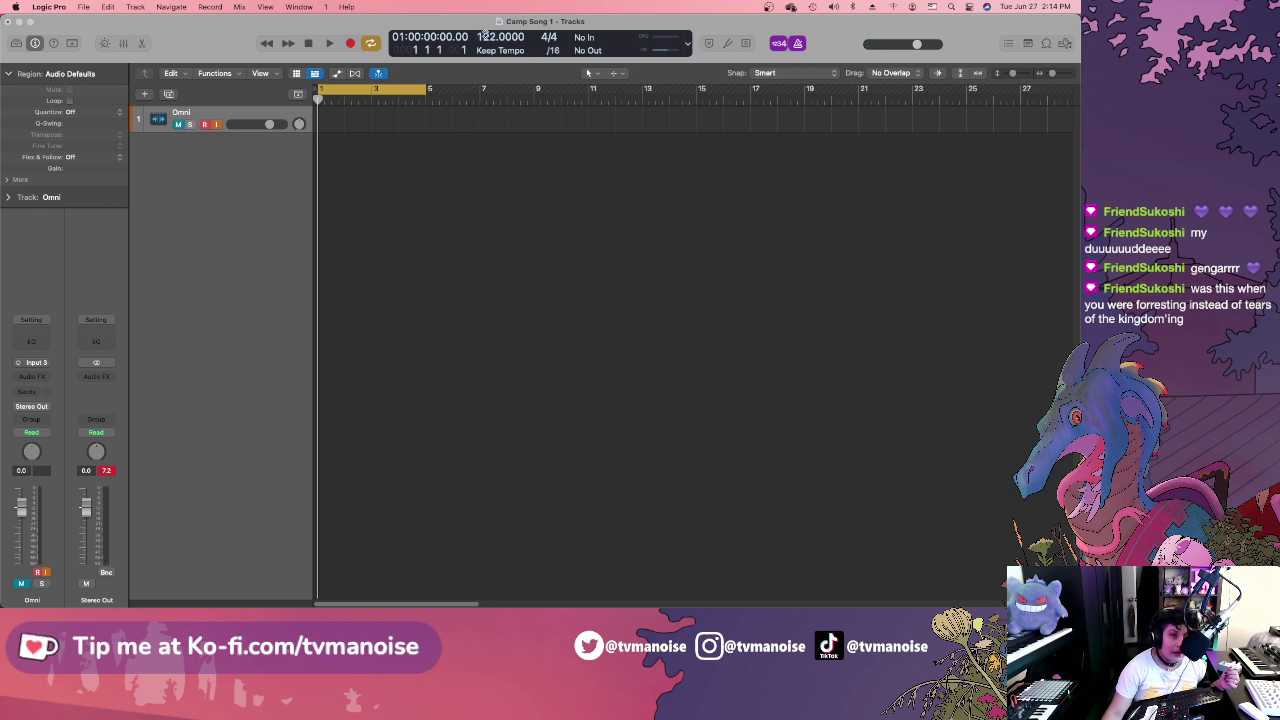
left_click(328, 43)
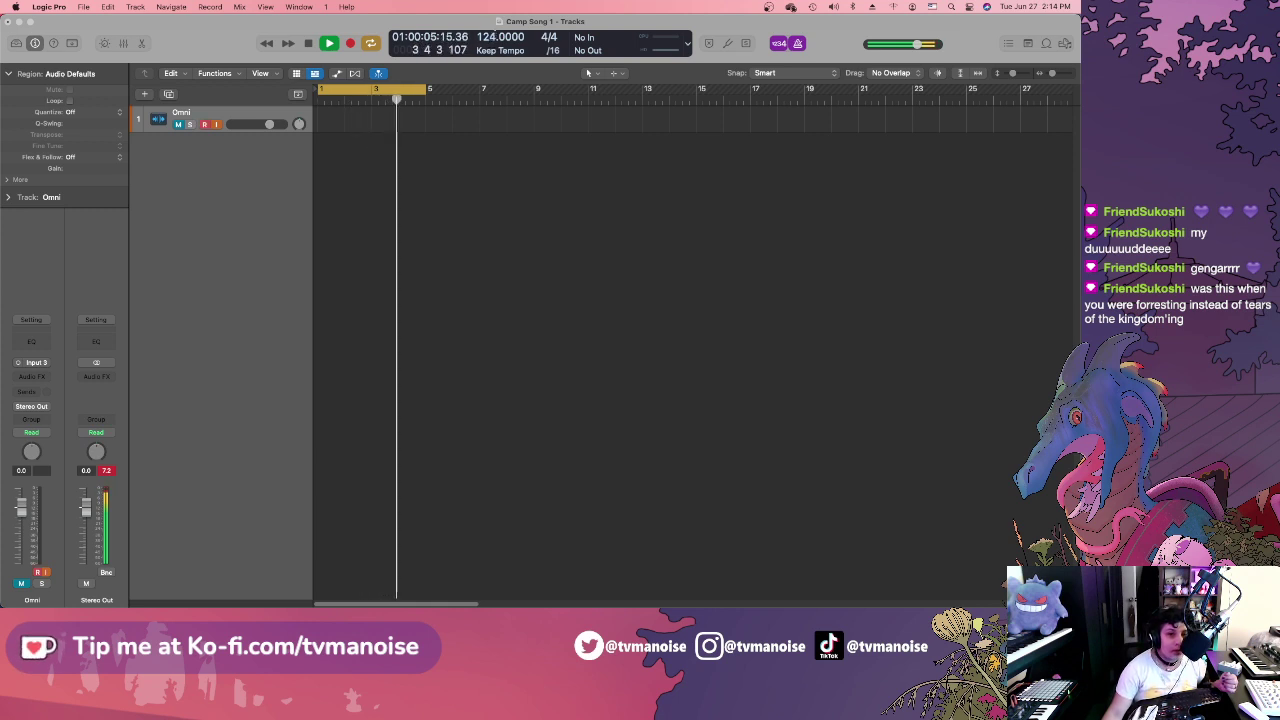
left_click(329, 44)
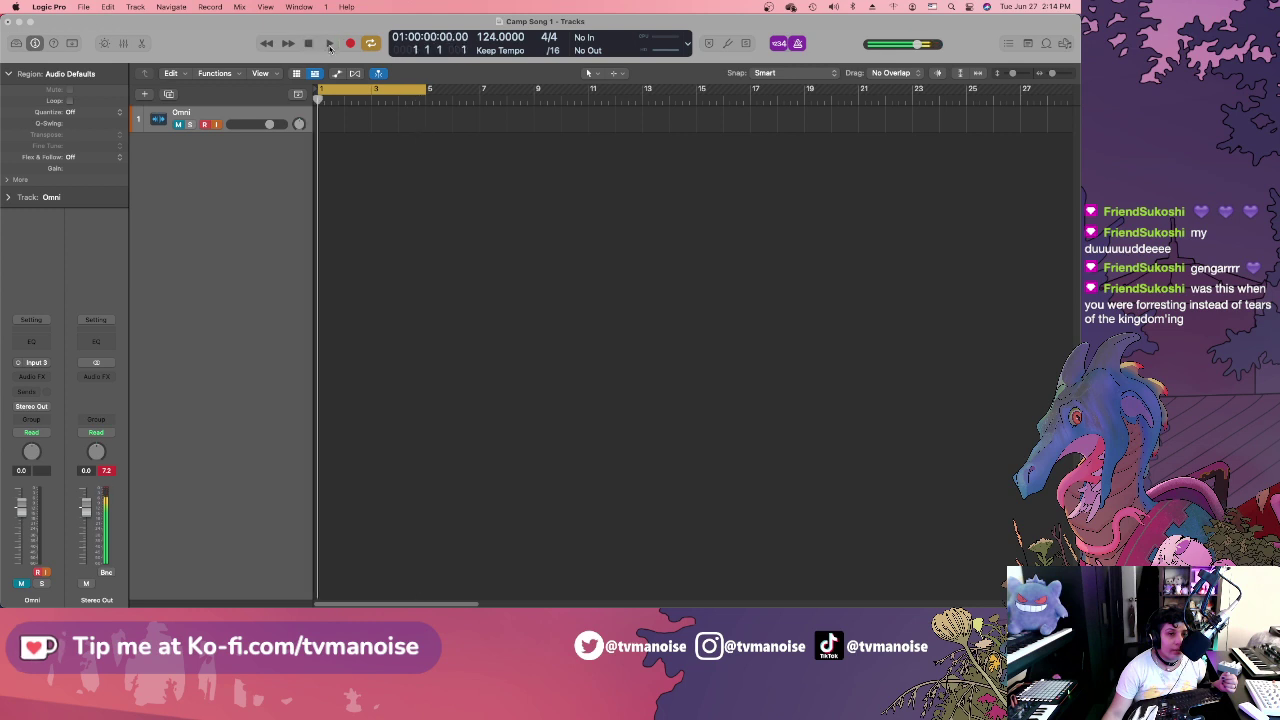
left_click(329, 44)
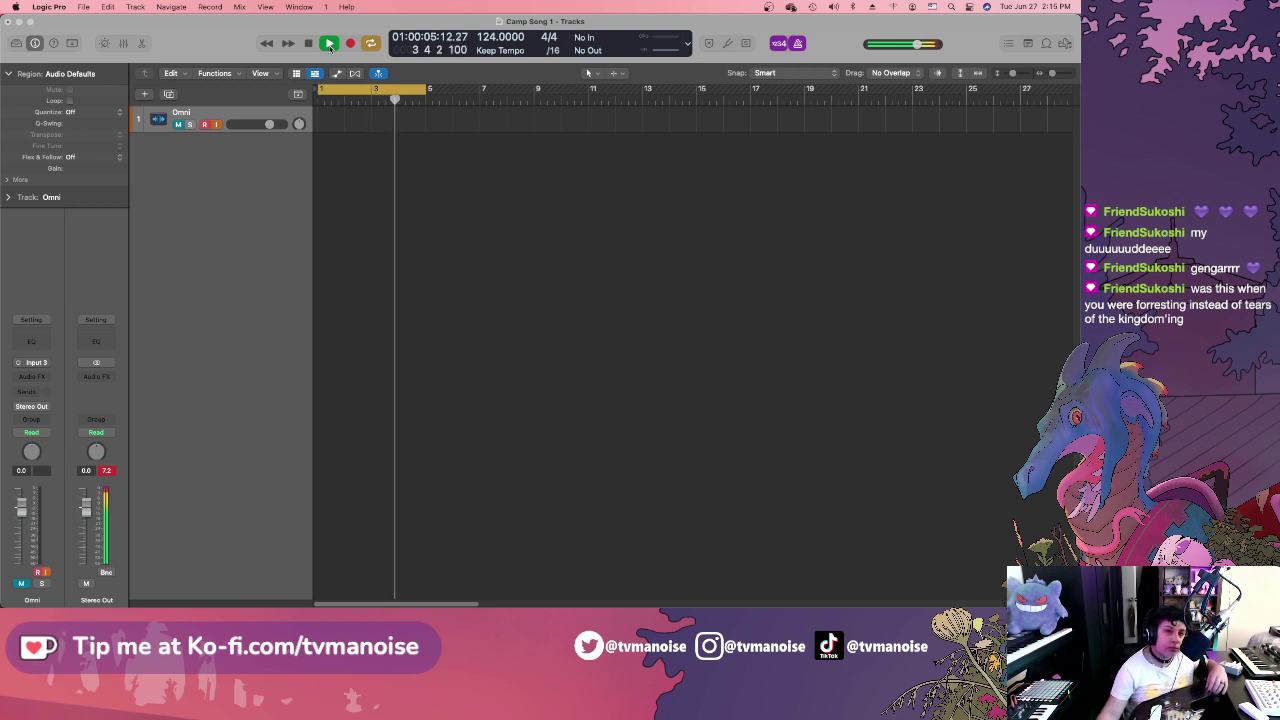
Set the project tempo to 126, auditioning it with the metronome, and turn cycle mode off.
left_click(310, 43)
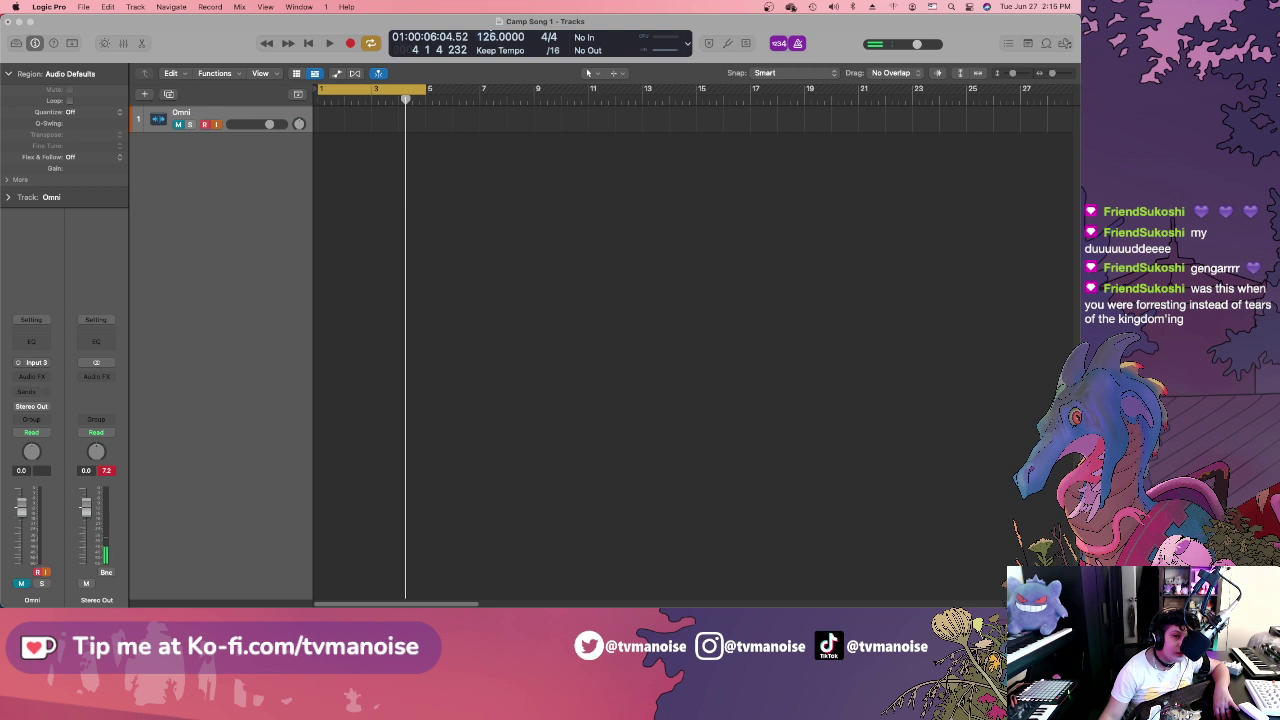
left_click(316, 45)
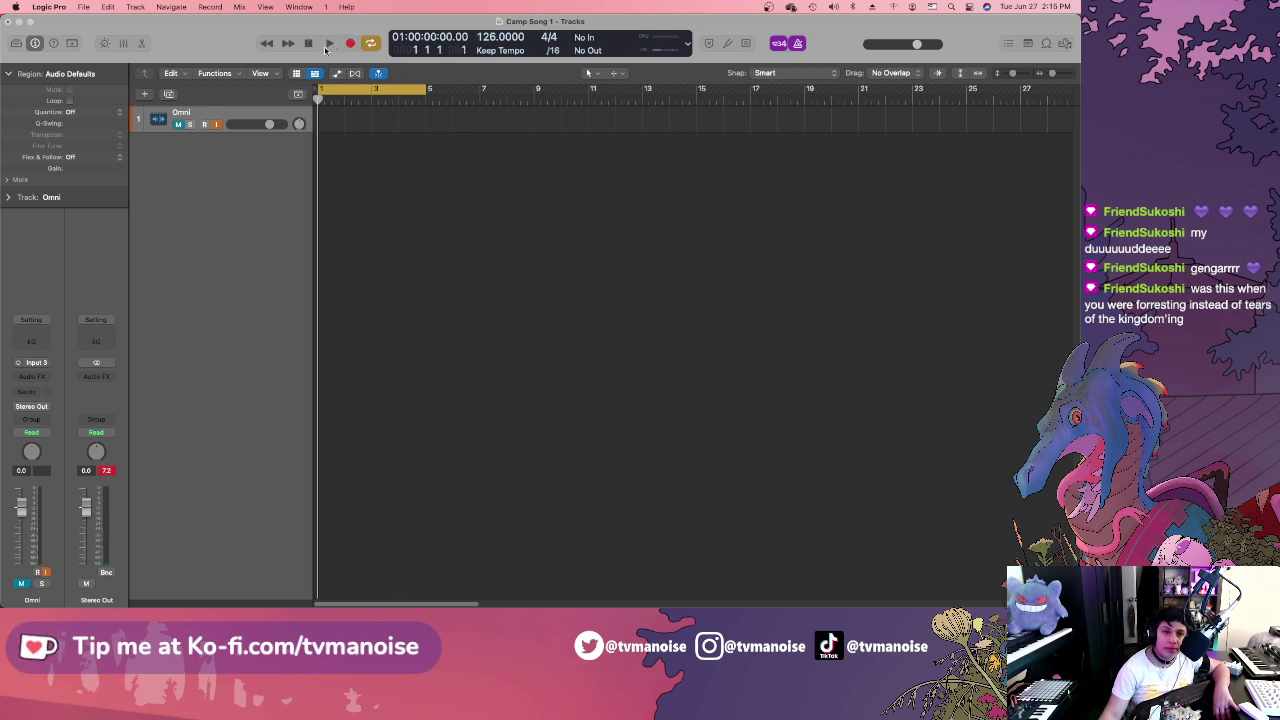
left_click(327, 45)
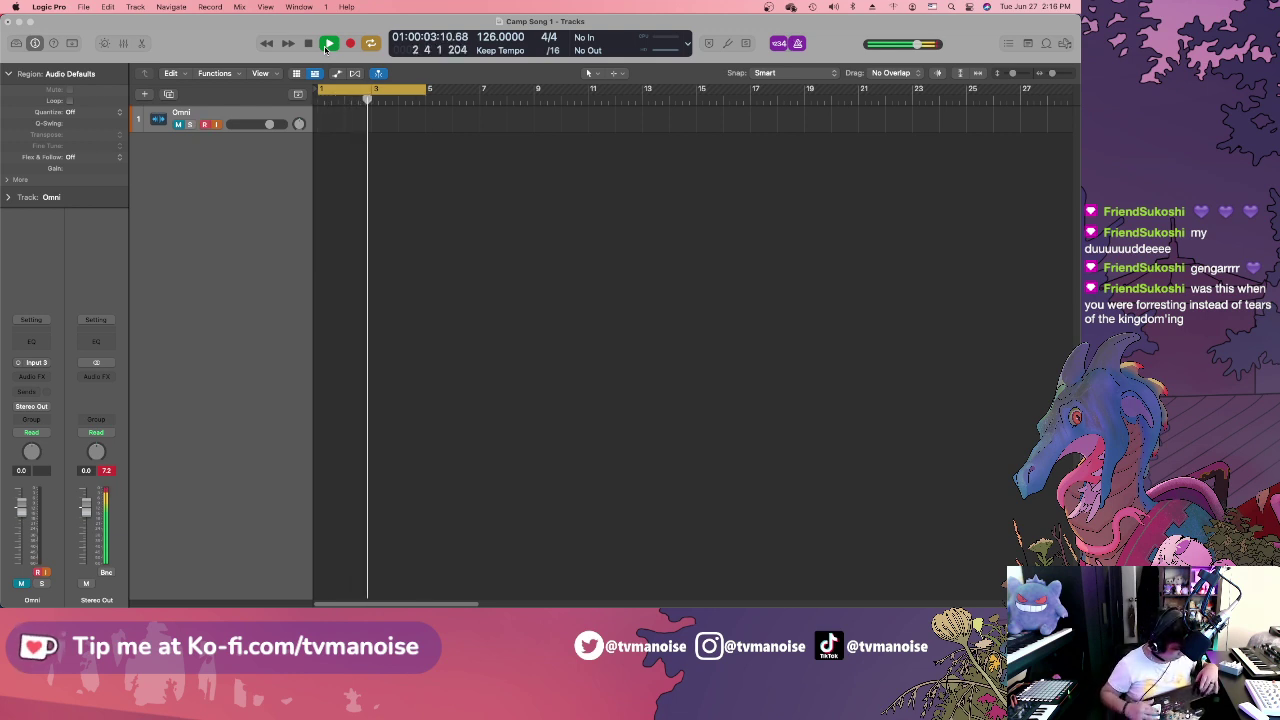
left_click(326, 47)
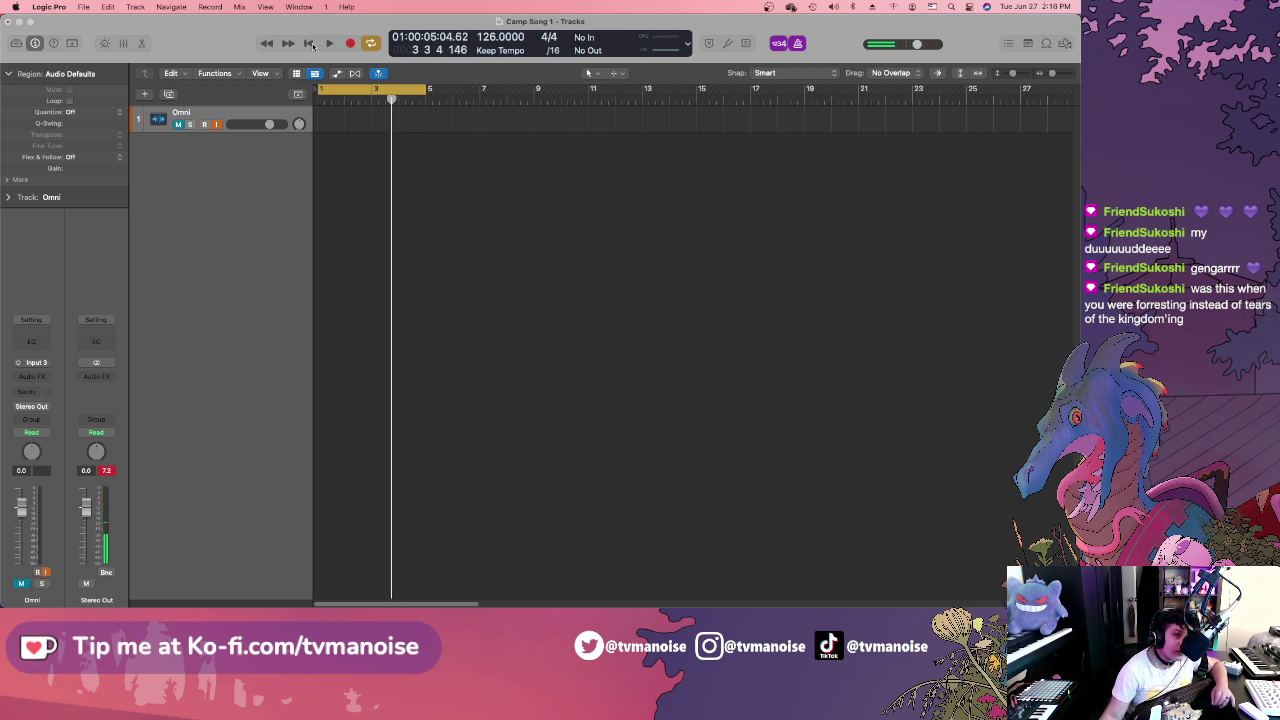
left_click(309, 46)
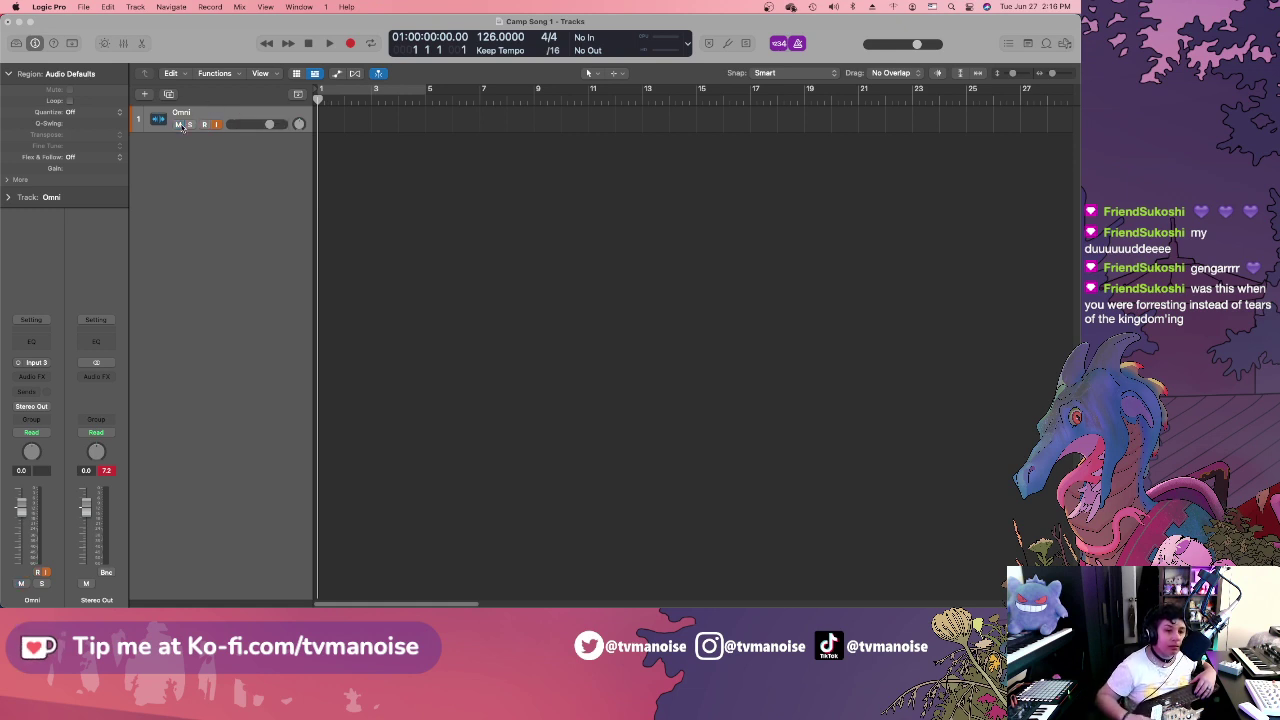
Set the Omni track's audio input to Input 2.
left_click(43, 365)
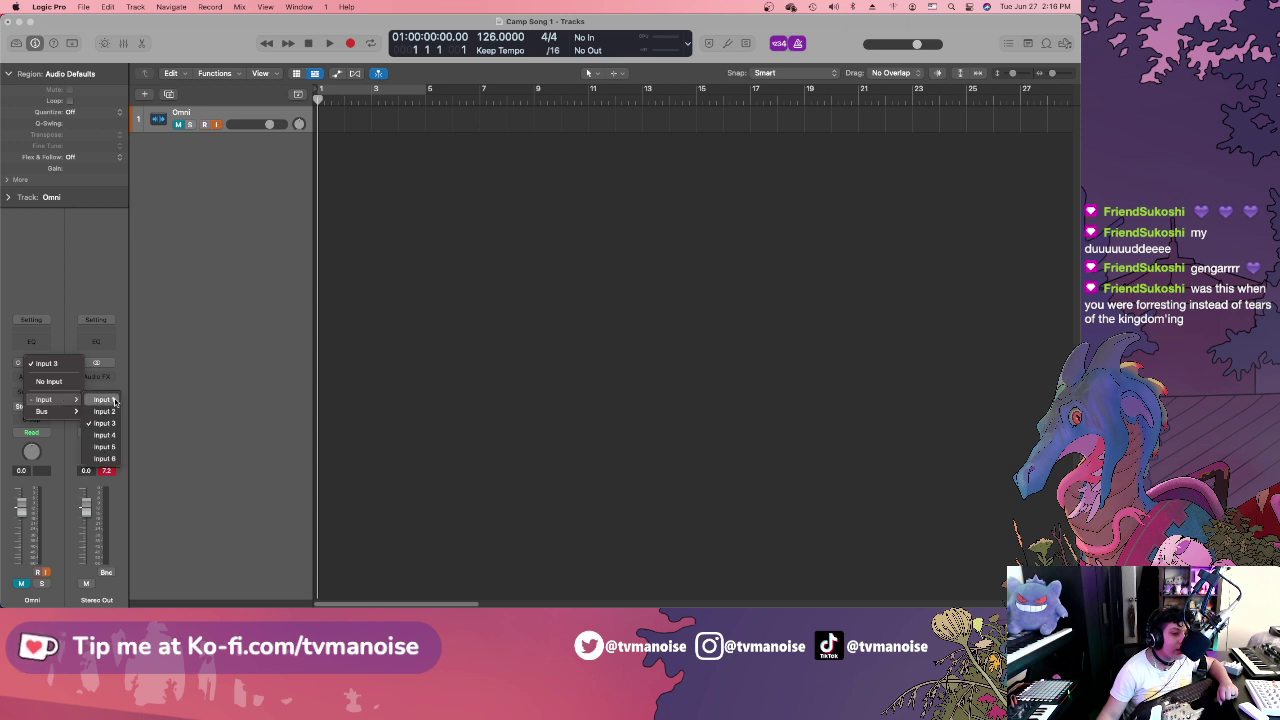
left_click(104, 411)
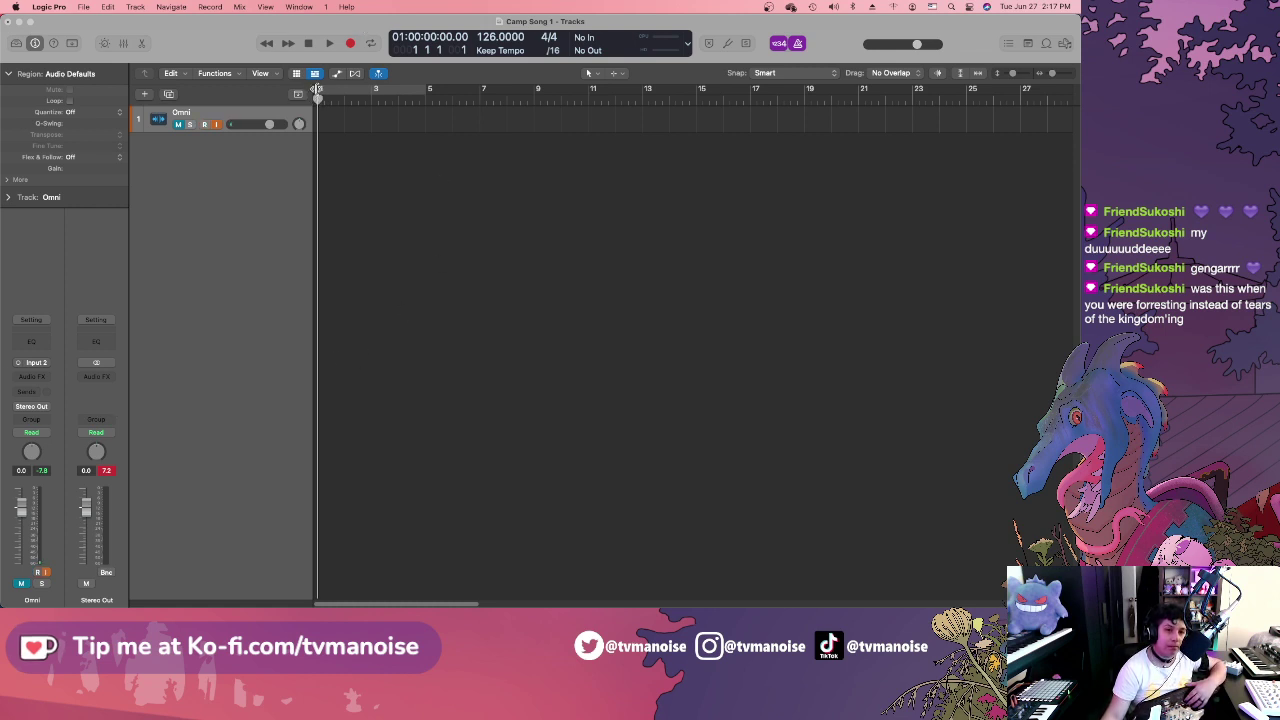
Extend the project start to before bar 1 and record a take of about ten bars on the Omni track.
mouse_move(316, 90)
left_mouse_down()
mouse_move(273, 94)
mouse_move(291, 98)
left_mouse_up()
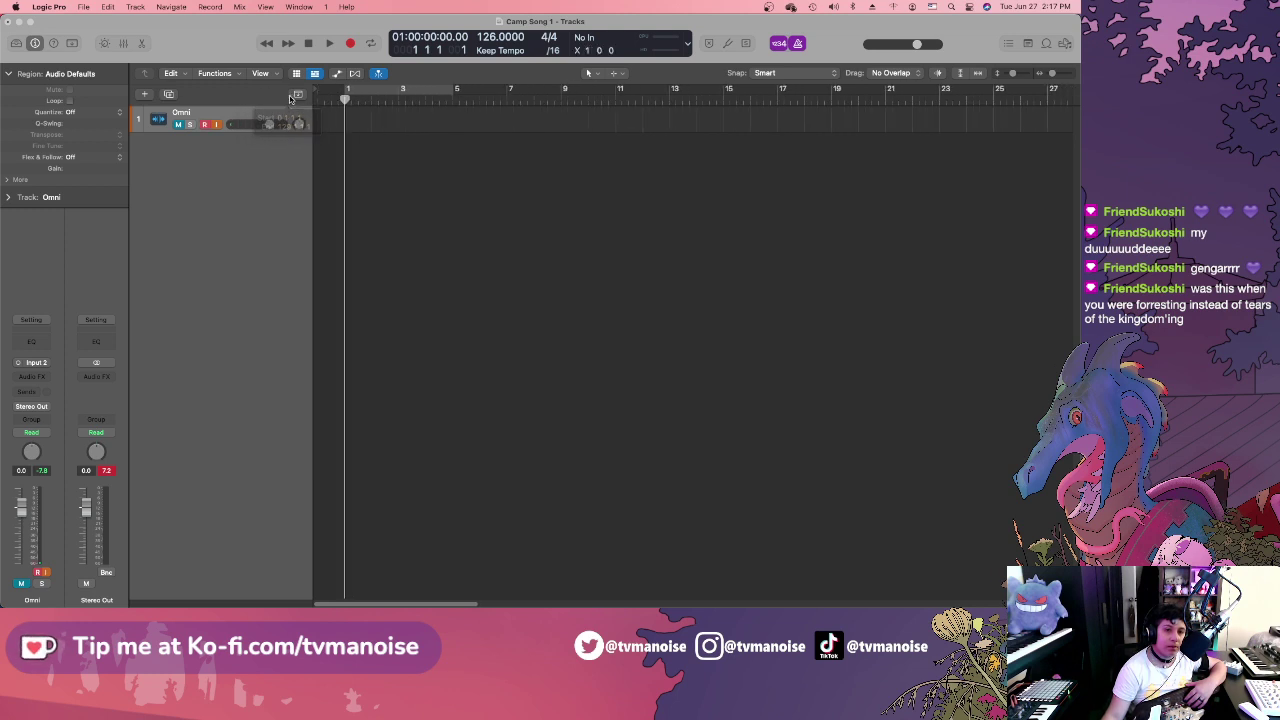
left_click(312, 45)
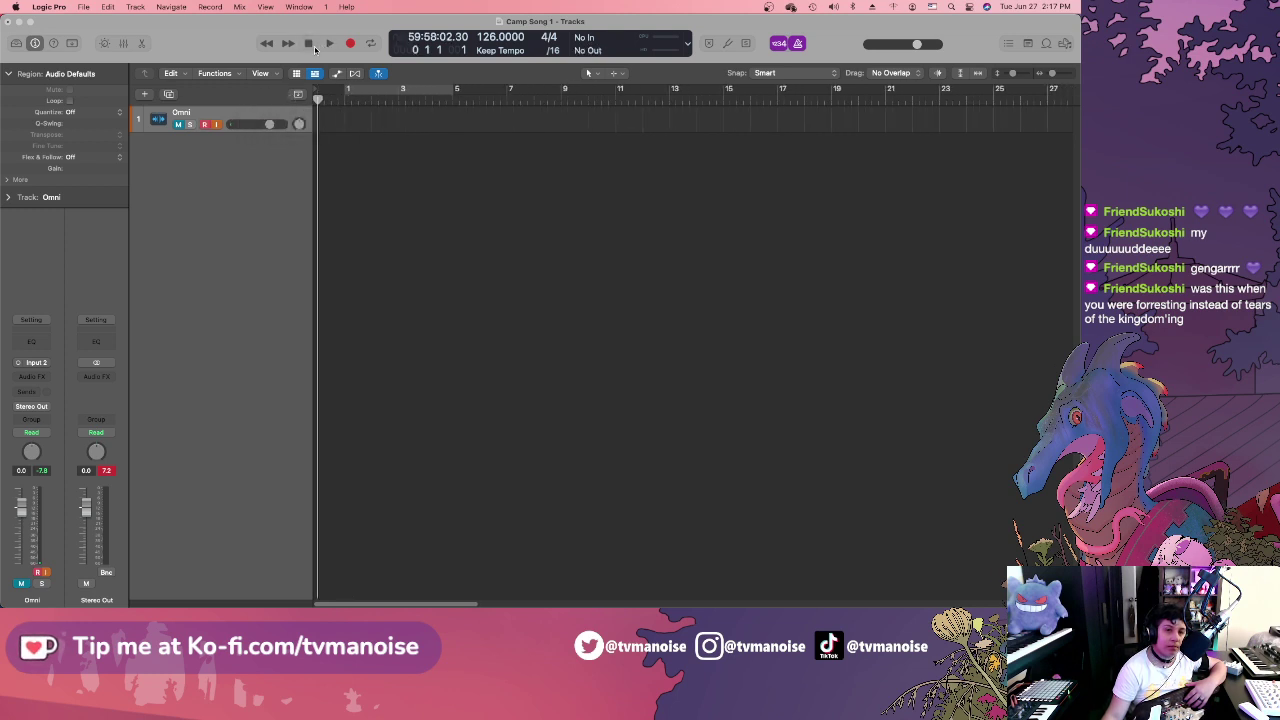
left_click(349, 43)
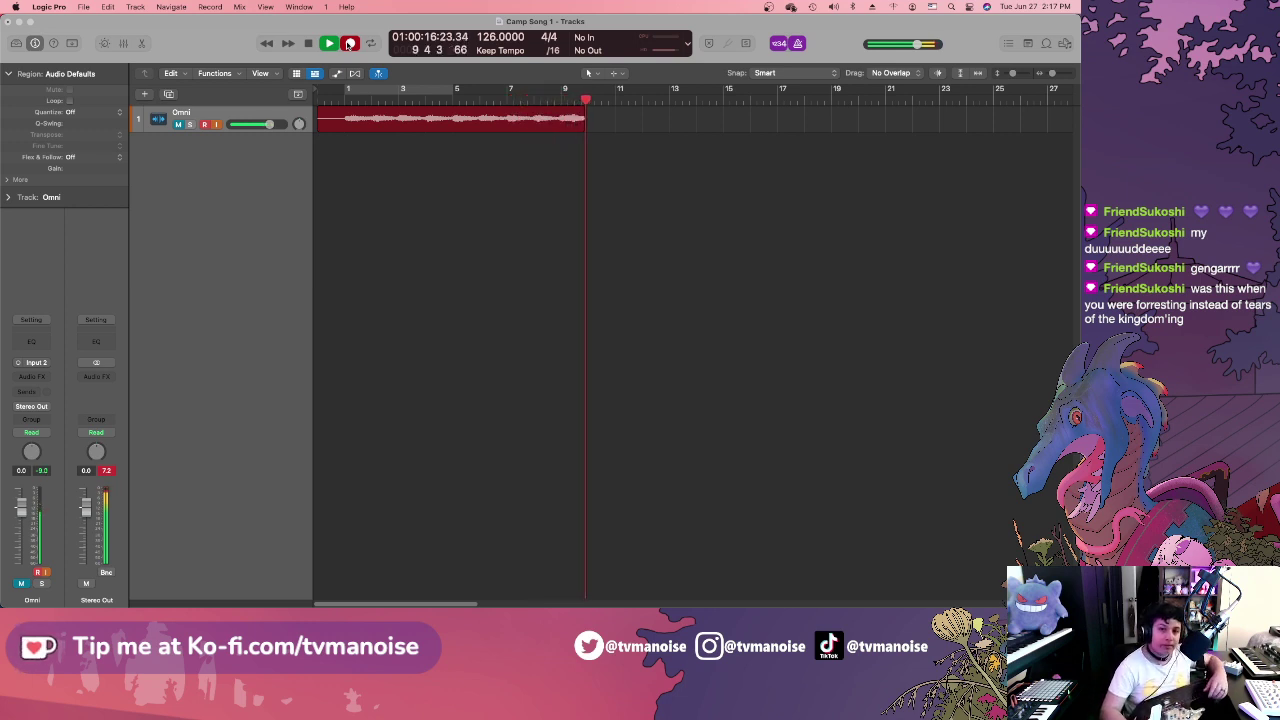
left_click(349, 43)
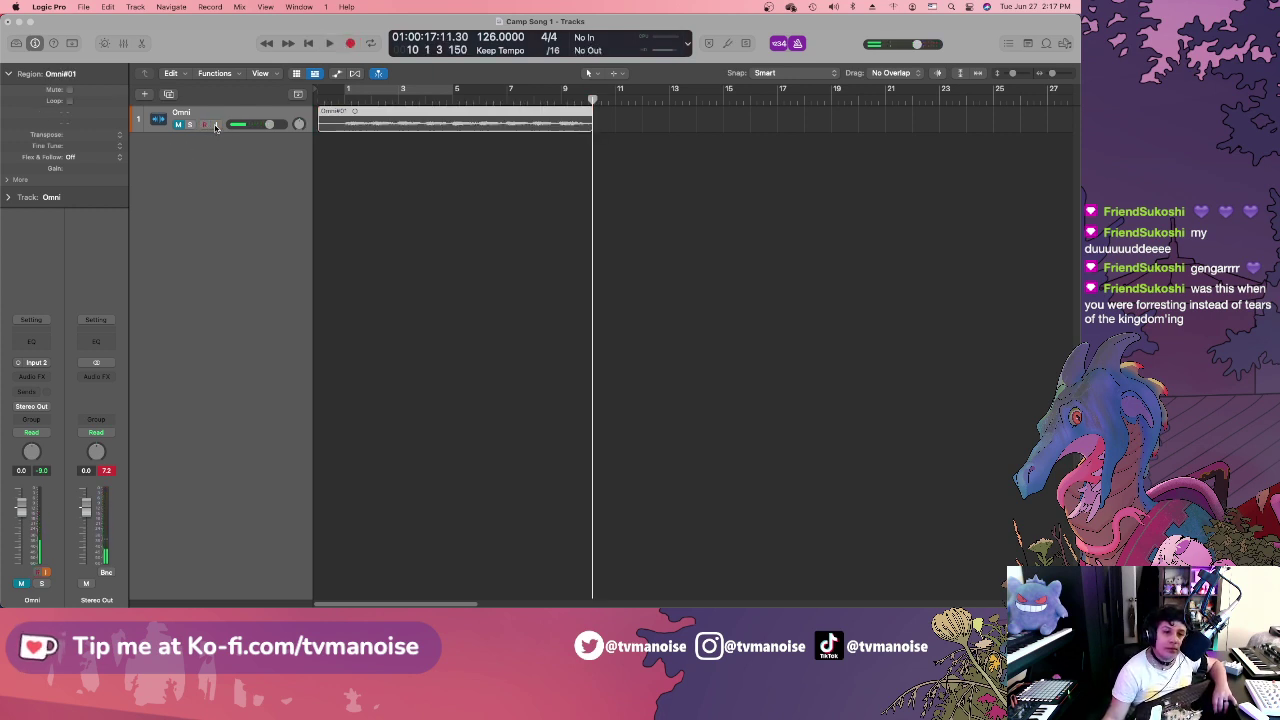
Turn off input monitoring on the Omni track, unmute it, and play back the recorded take.
left_click(178, 125)
left_click(331, 94)
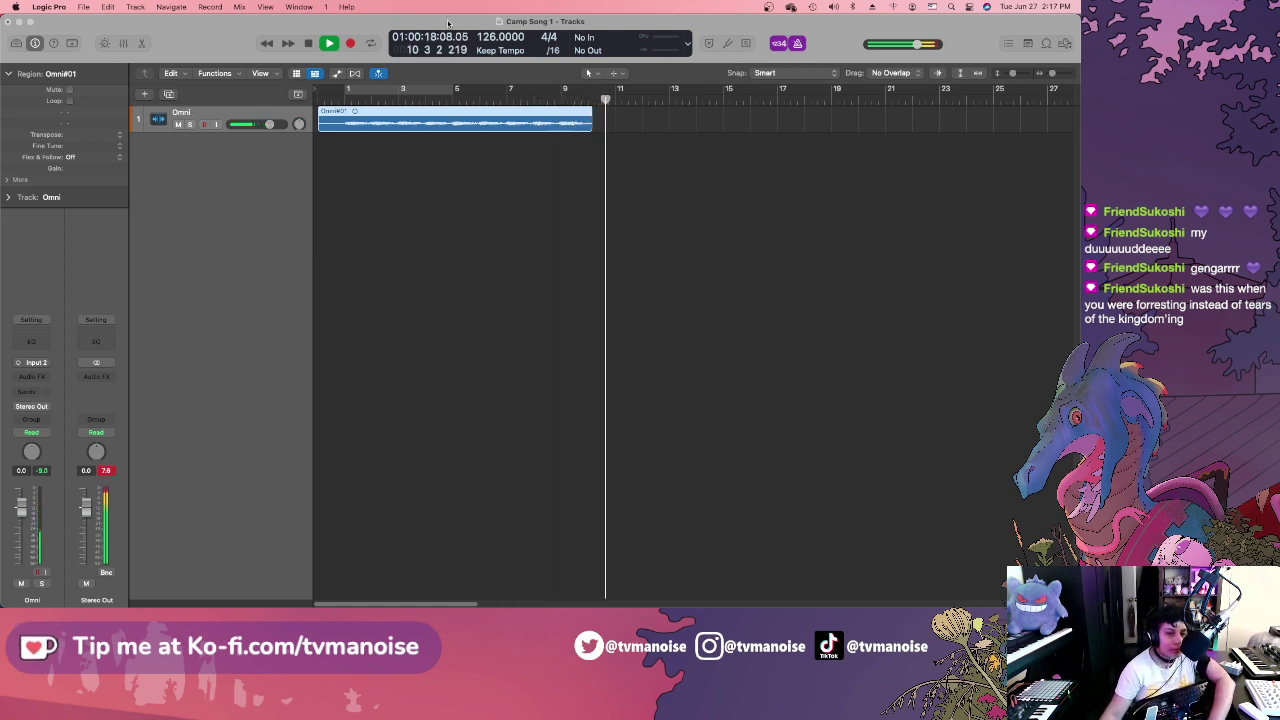
key("space")
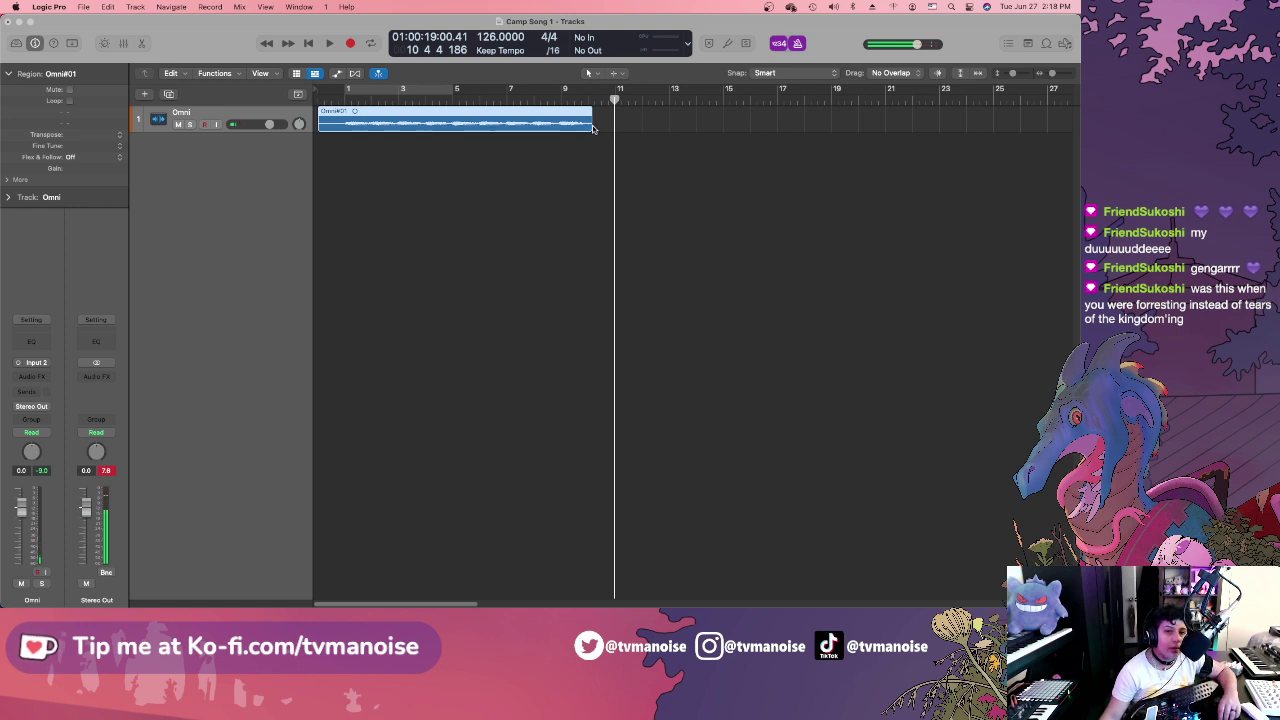
Shorten the end of the Omni recording, split it at bar 9 with the Scissors Tool, and remove the leftover piece.
mouse_move(592, 123)
left_mouse_down()
mouse_move(563, 124)
mouse_move(579, 124)
left_mouse_up()
left_click(561, 95)
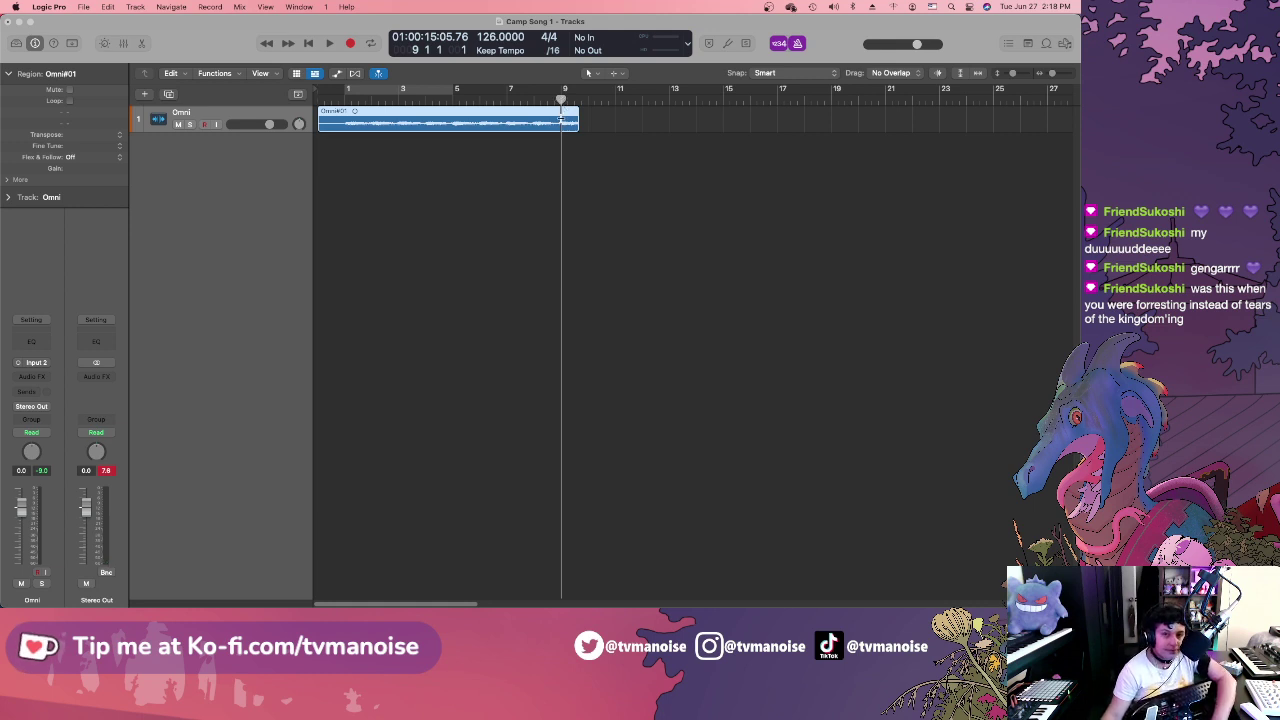
left_click(613, 75)
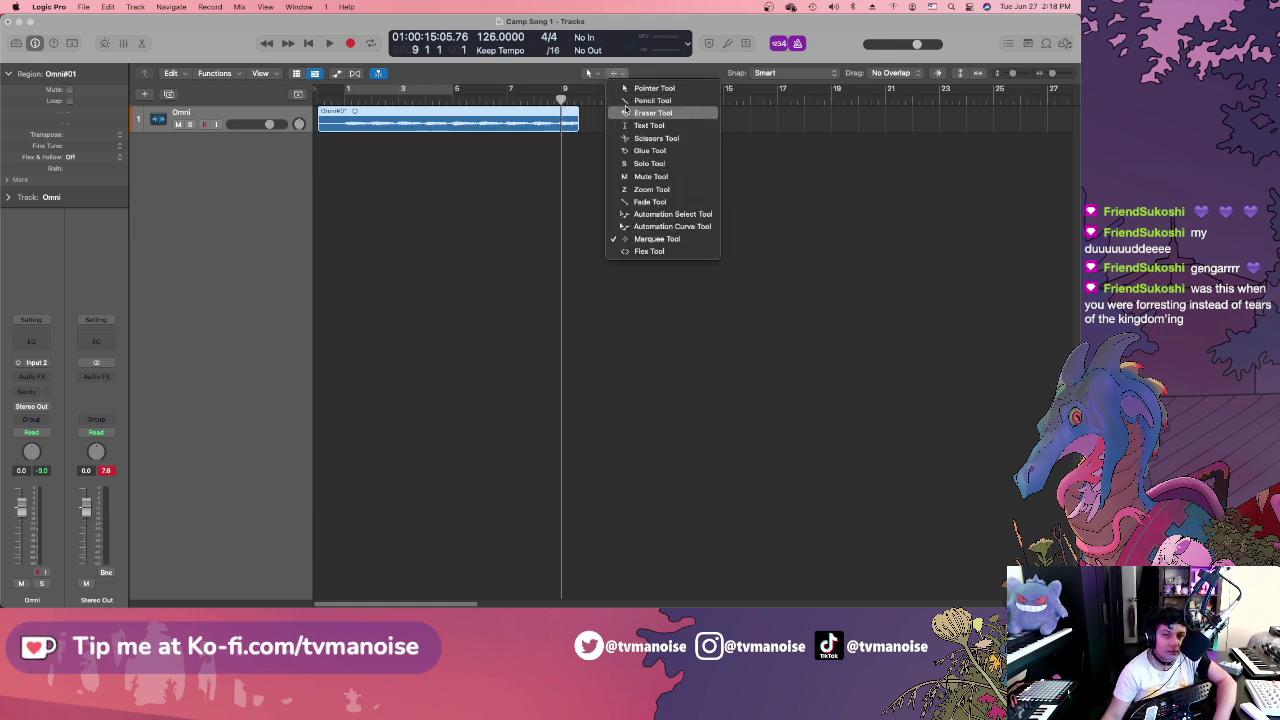
left_click(642, 100)
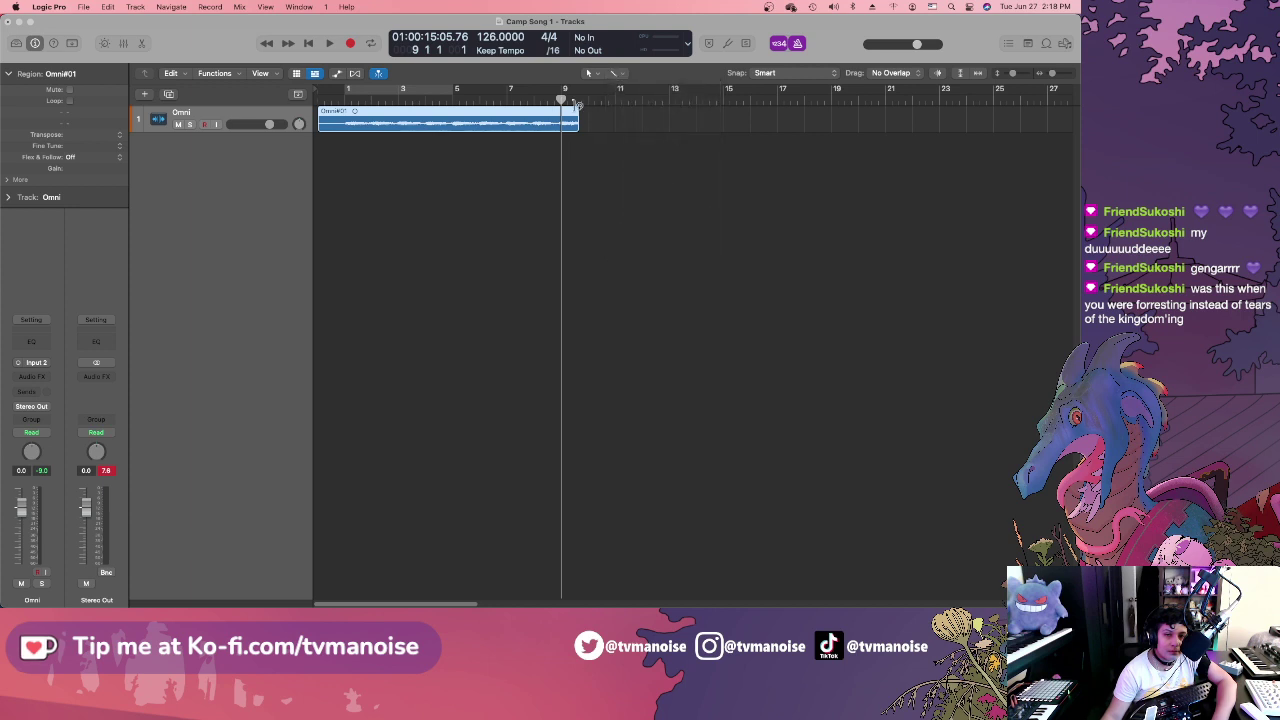
left_click(612, 75)
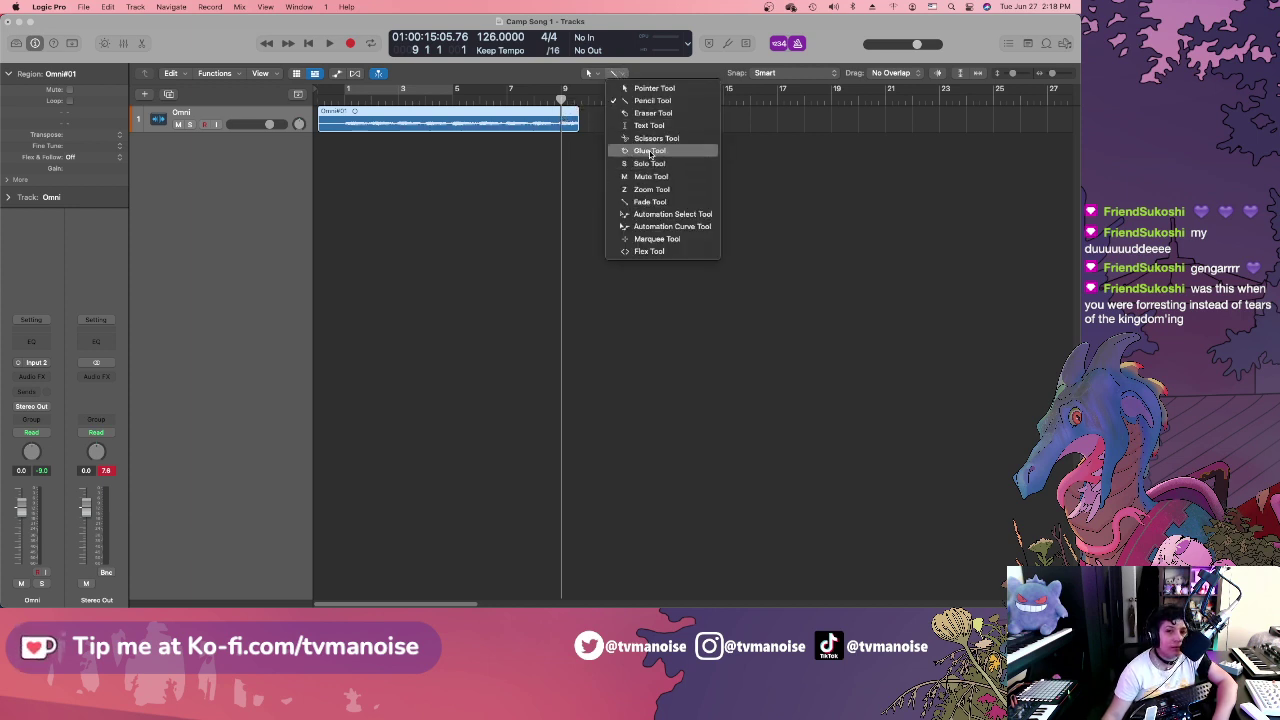
left_click(656, 138)
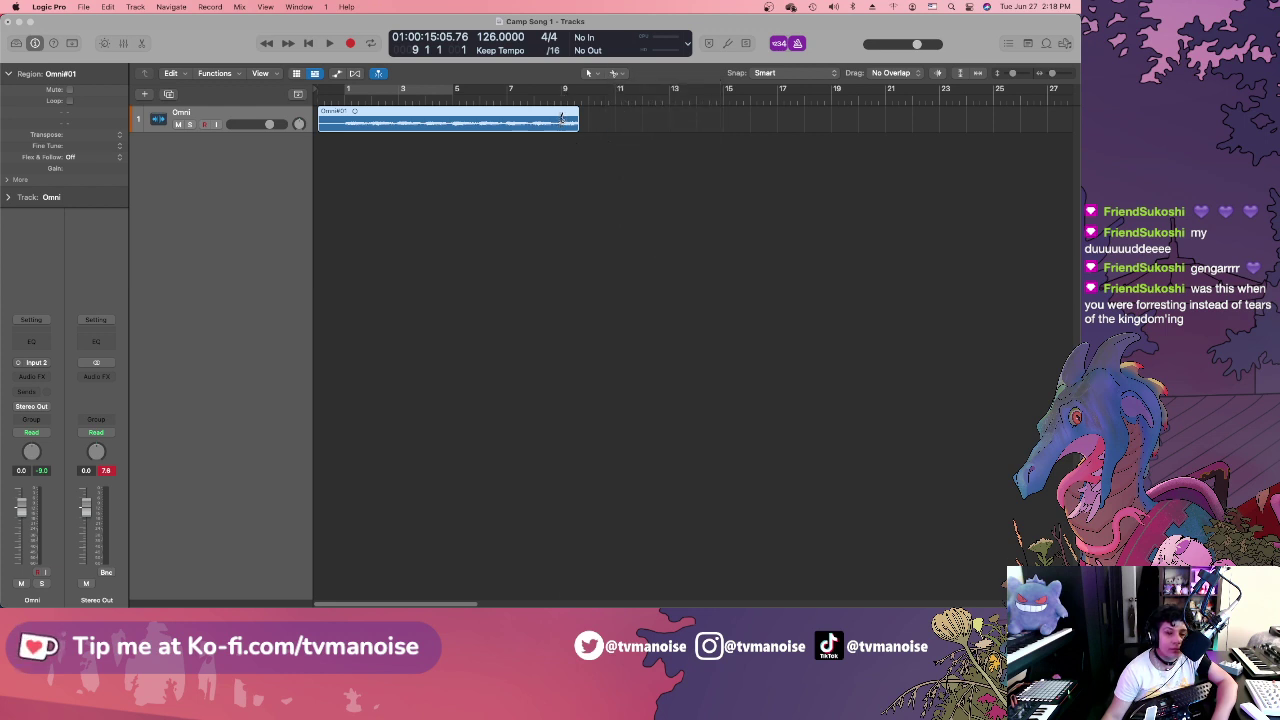
left_click(561, 118)
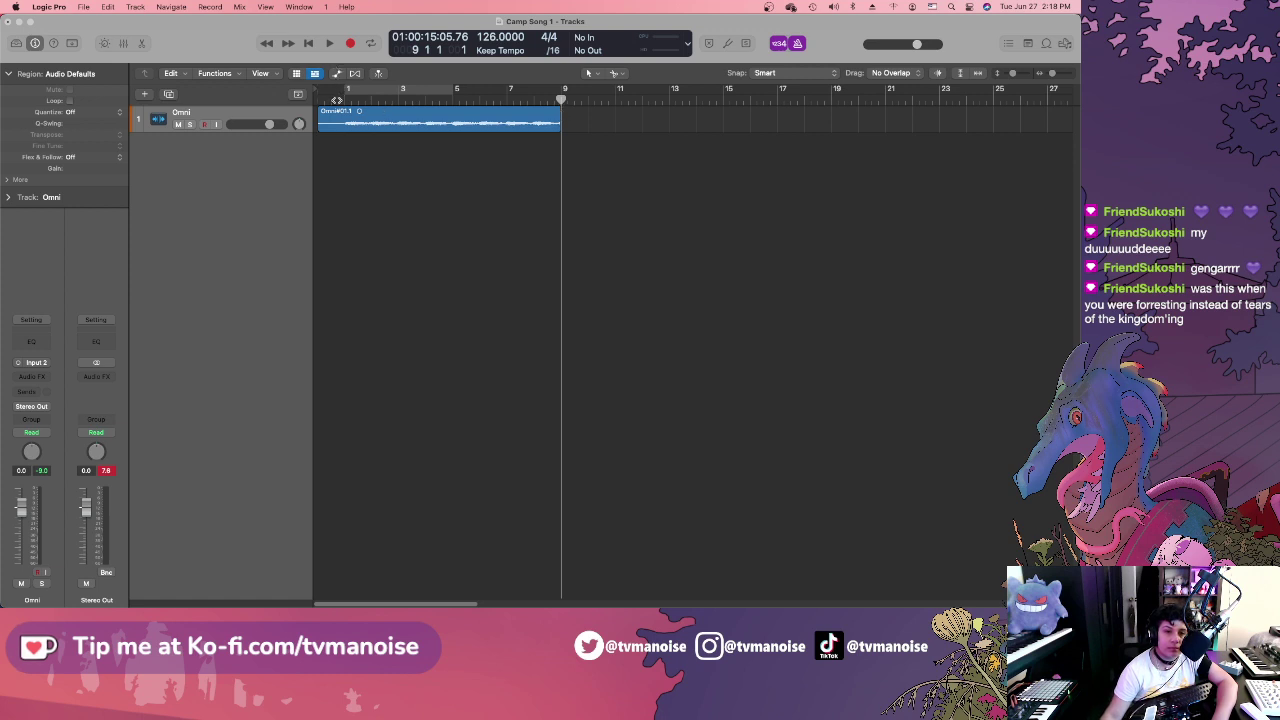
Play back the trimmed Omni region from its start and on past bar 9 to audition it with the metronome.
key("Return")
key("space")
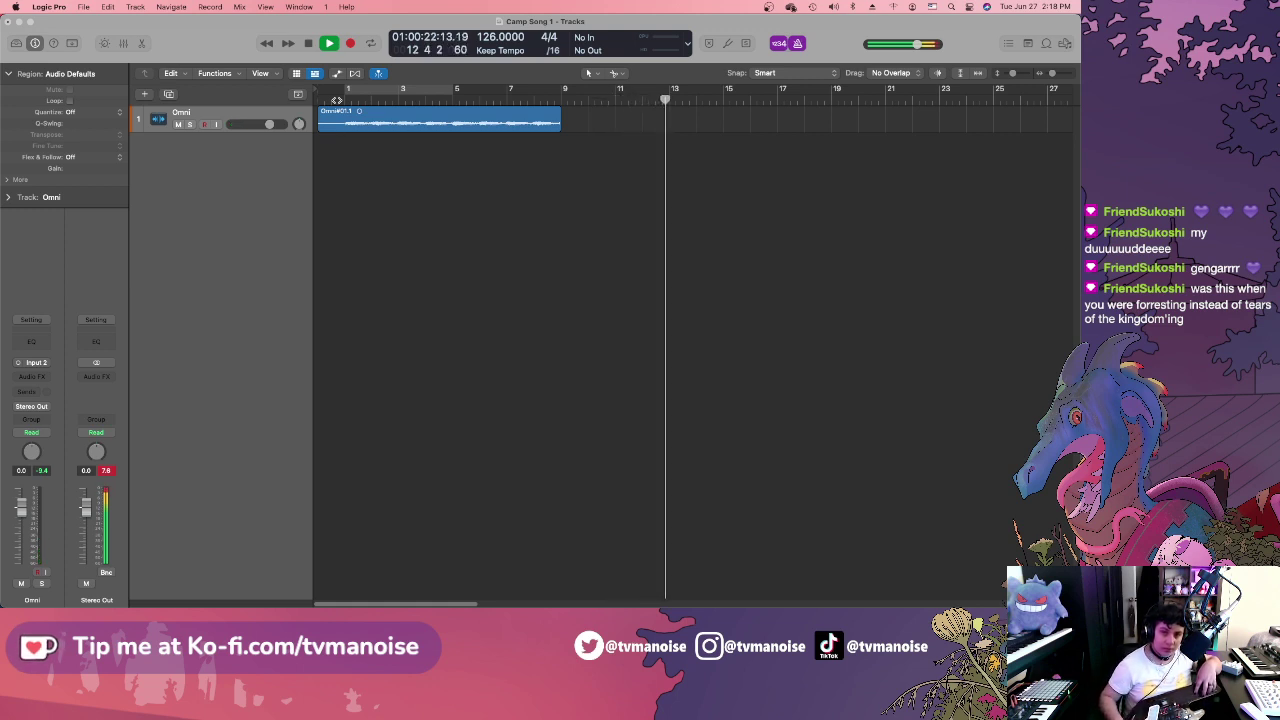
left_click(337, 100)
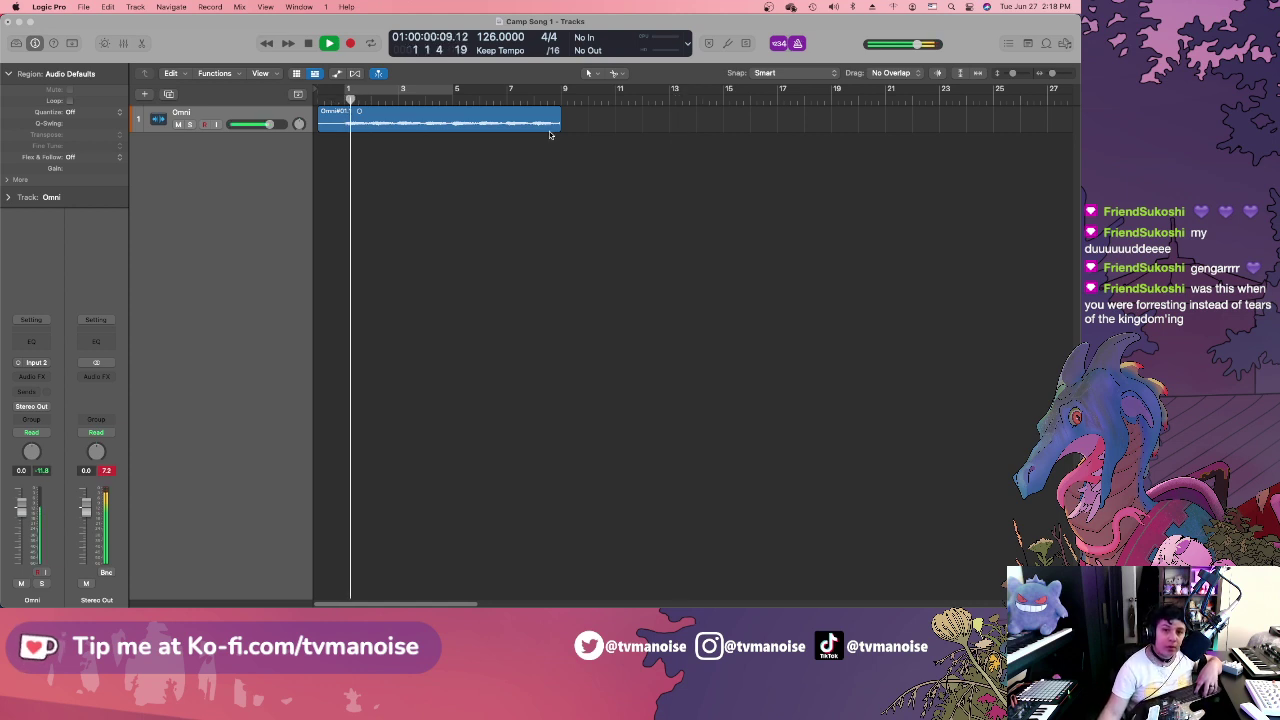
left_click(551, 100)
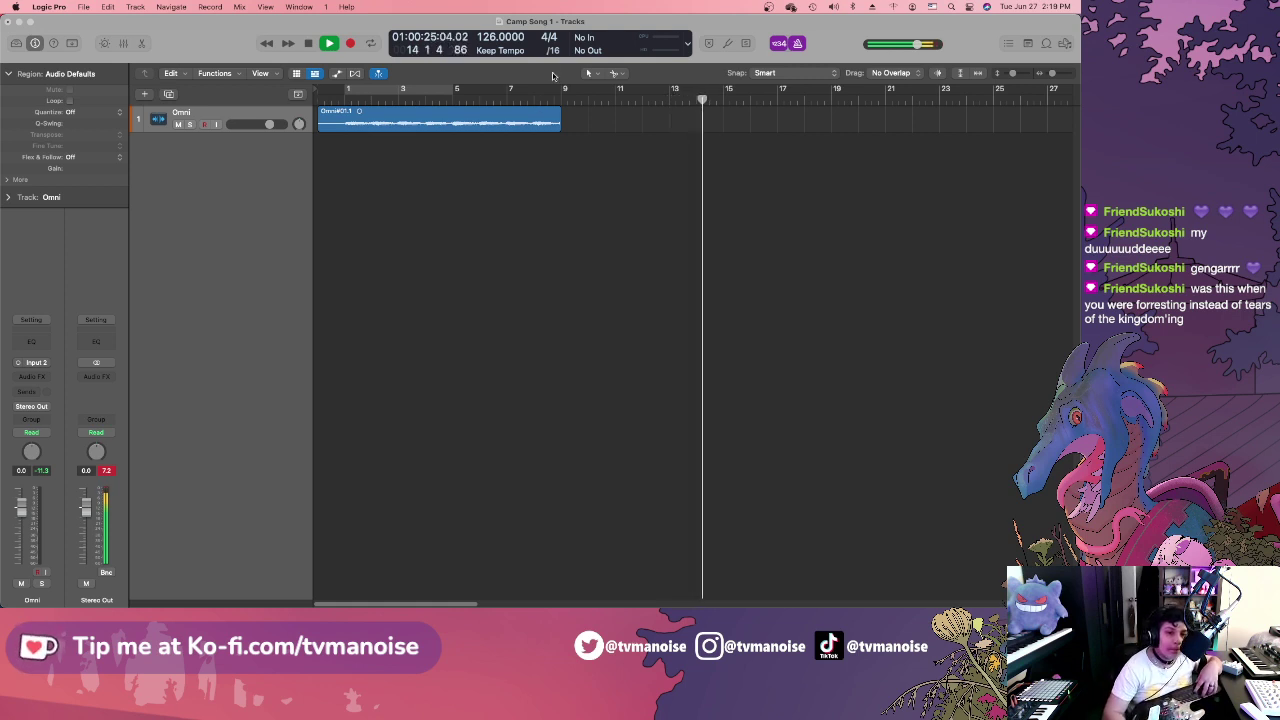
key("space")
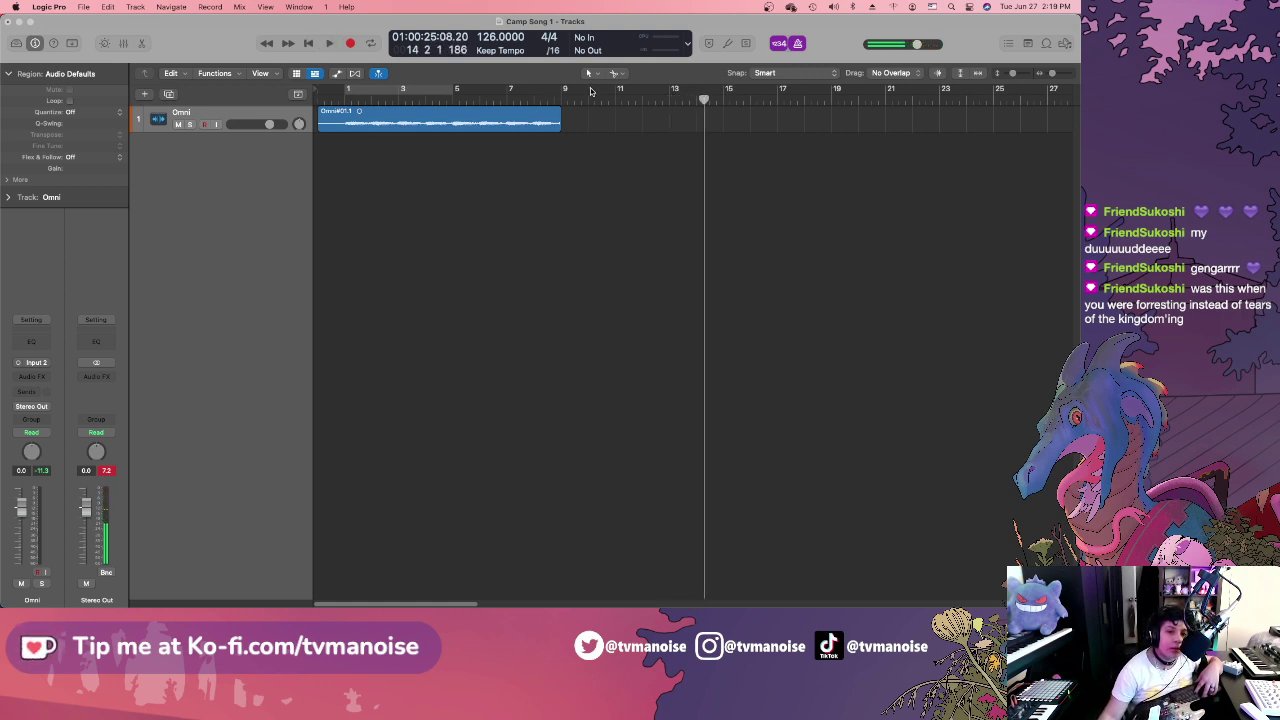
Set a cycle area over bars 10 to 19 and play the looped metronome click for rehearsal.
left_click_drag(590, 91, 830, 92)
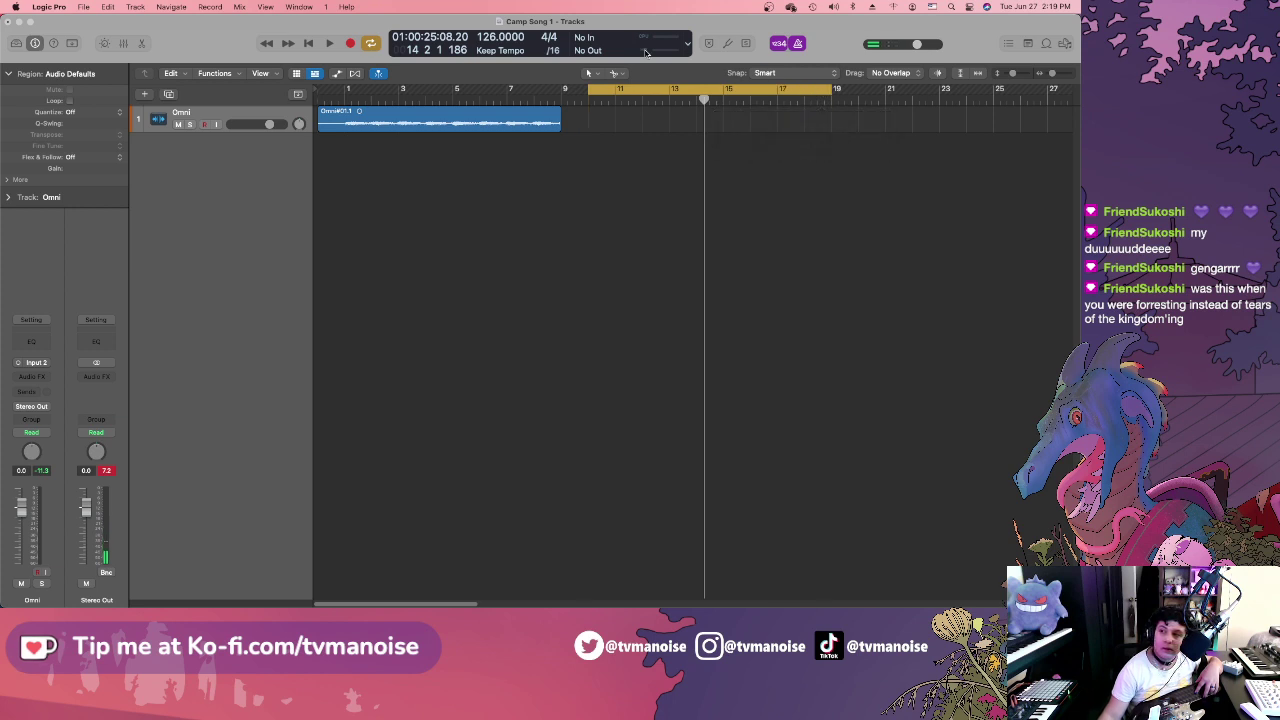
left_click(330, 43)
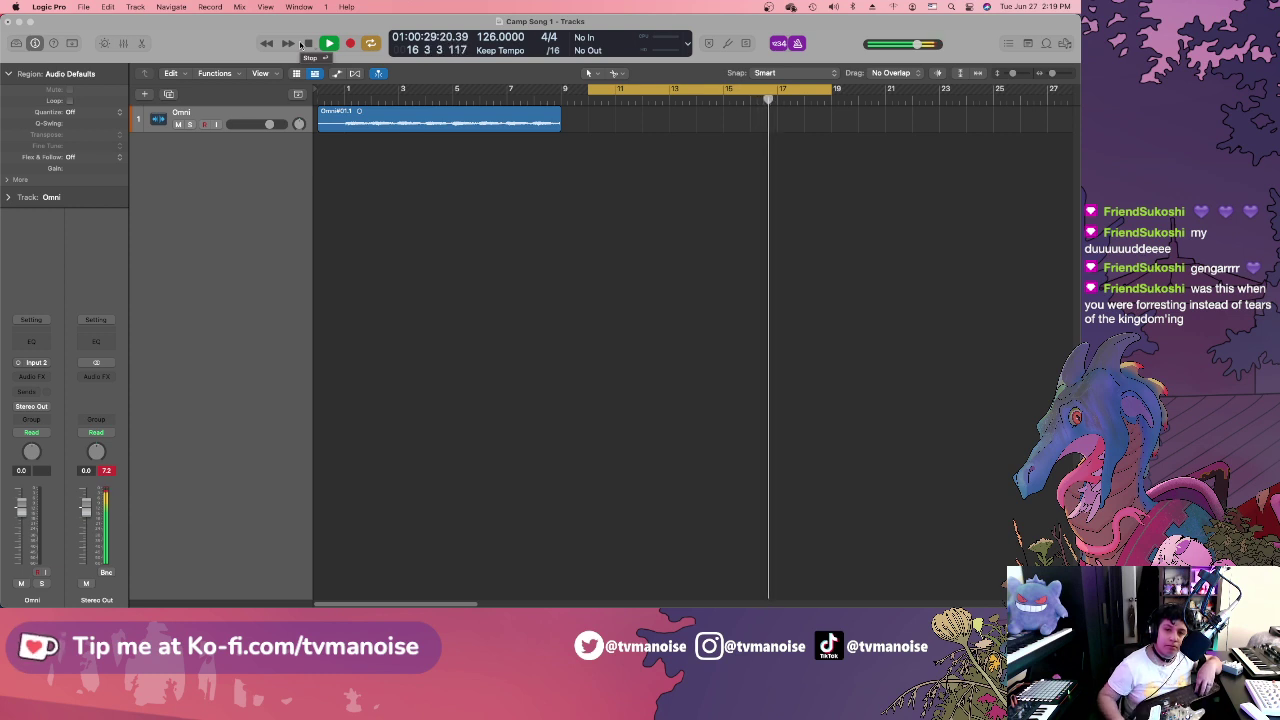
left_click(300, 44)
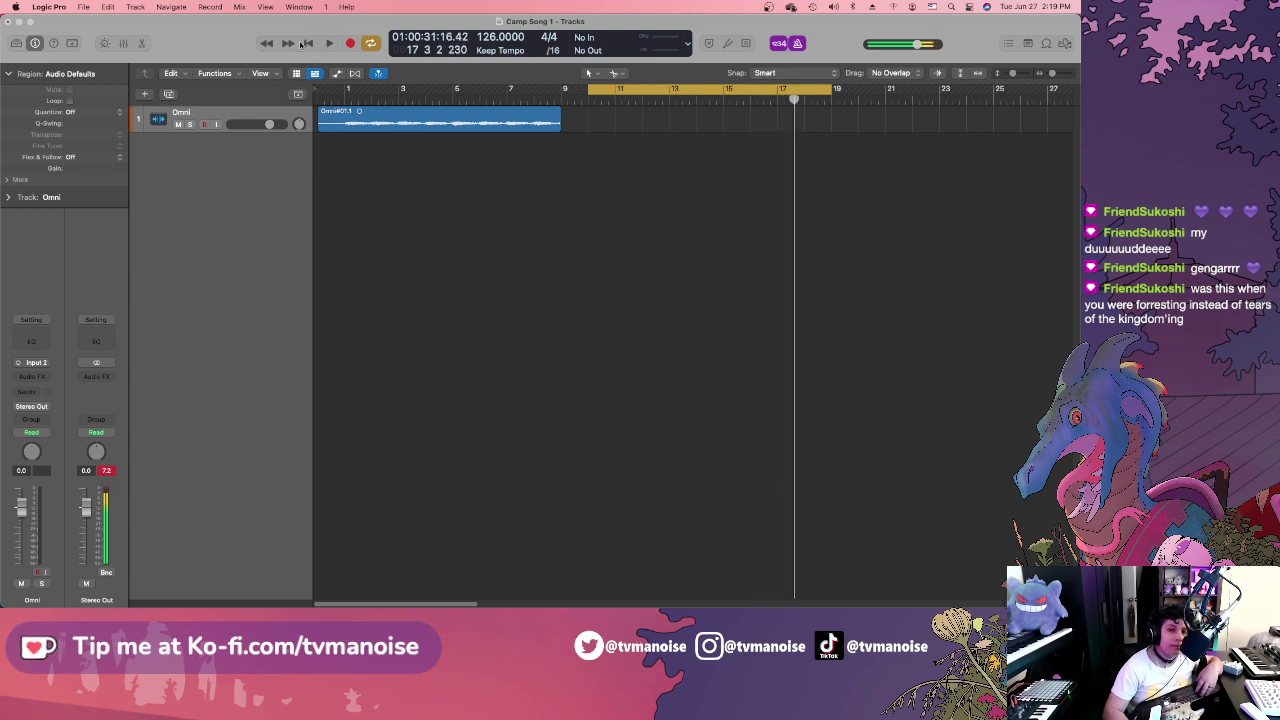
key("space")
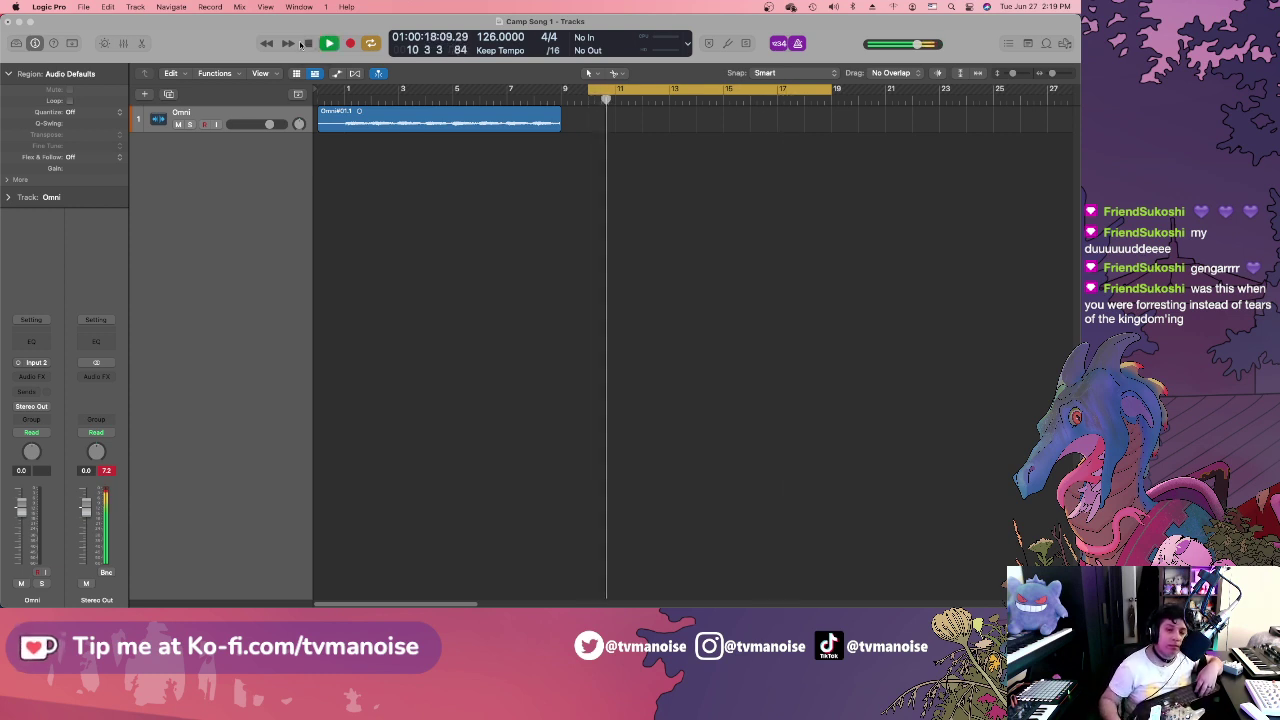
key("space")
key("space")
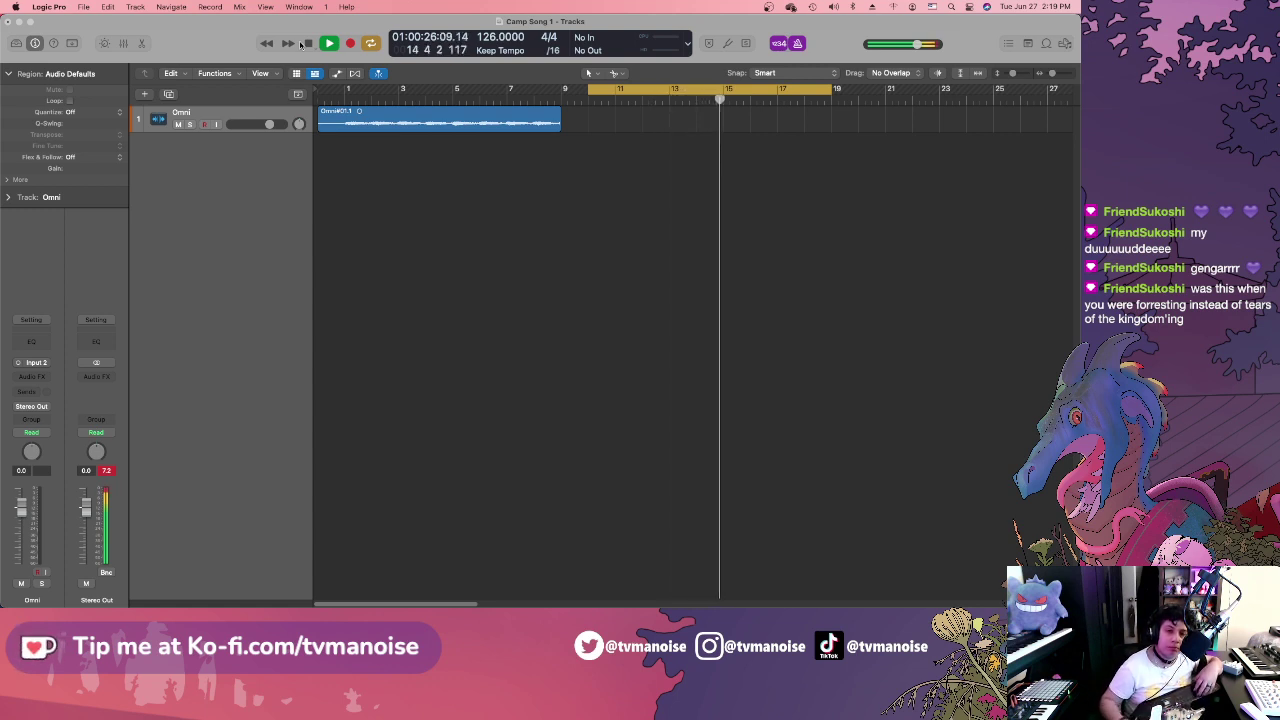
left_click(303, 44)
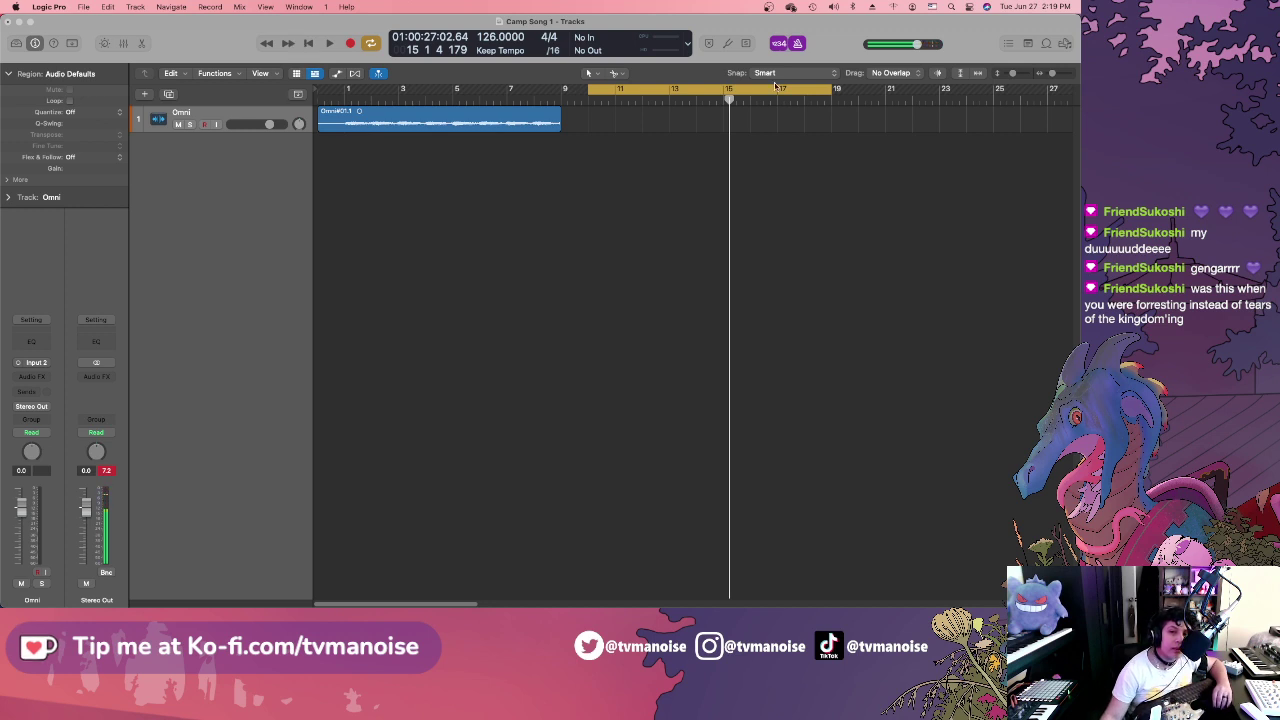
Add a 3/4 time signature change at bar 9 in the project's signature list.
left_click(1065, 44)
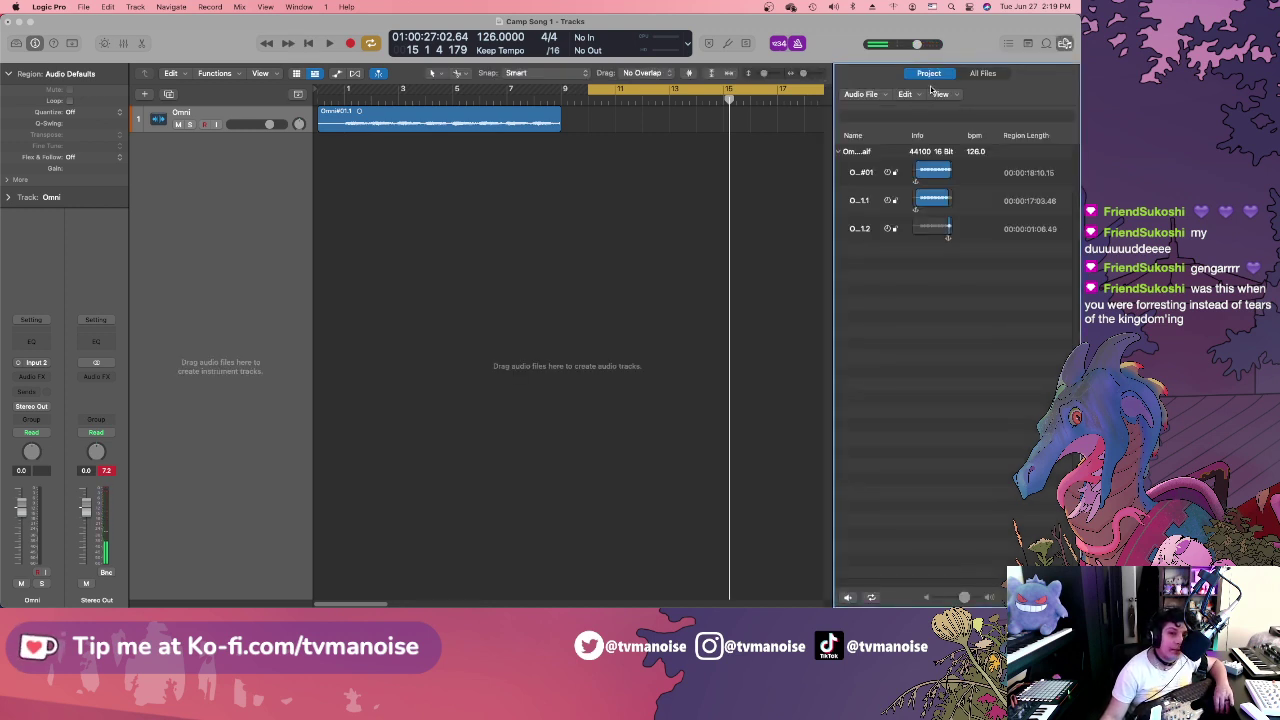
left_click(561, 100)
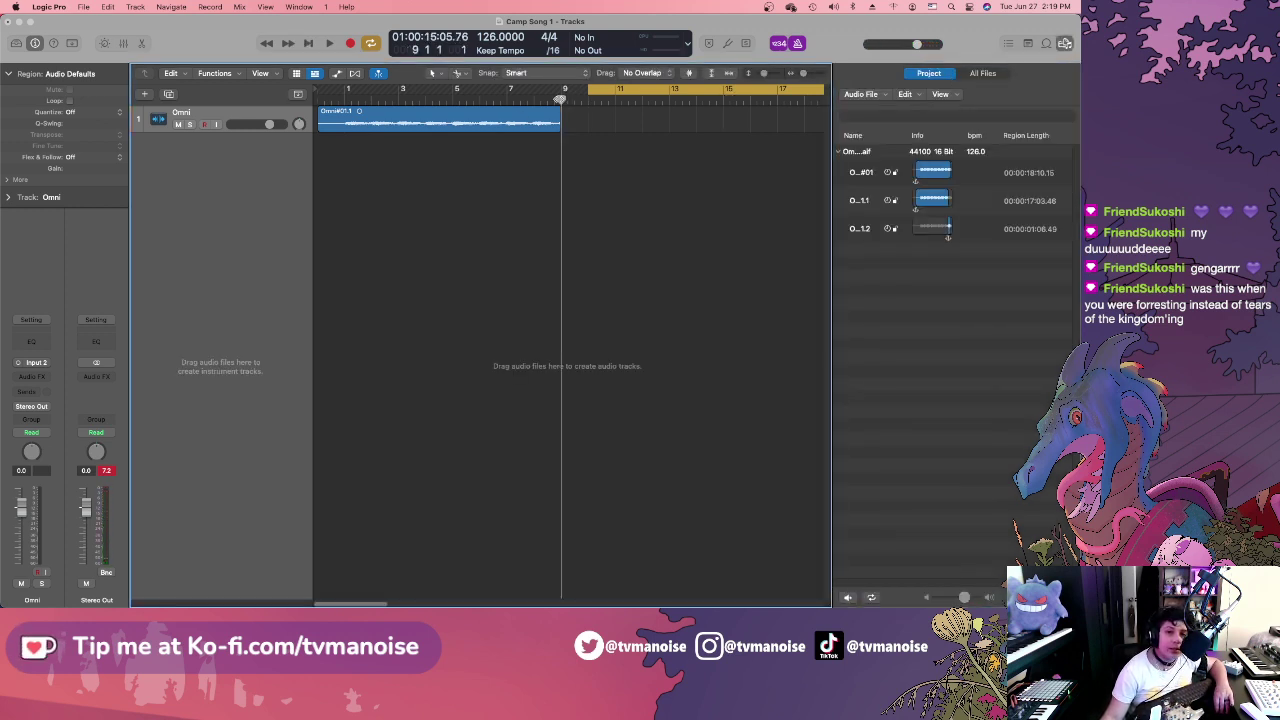
left_click(1027, 44)
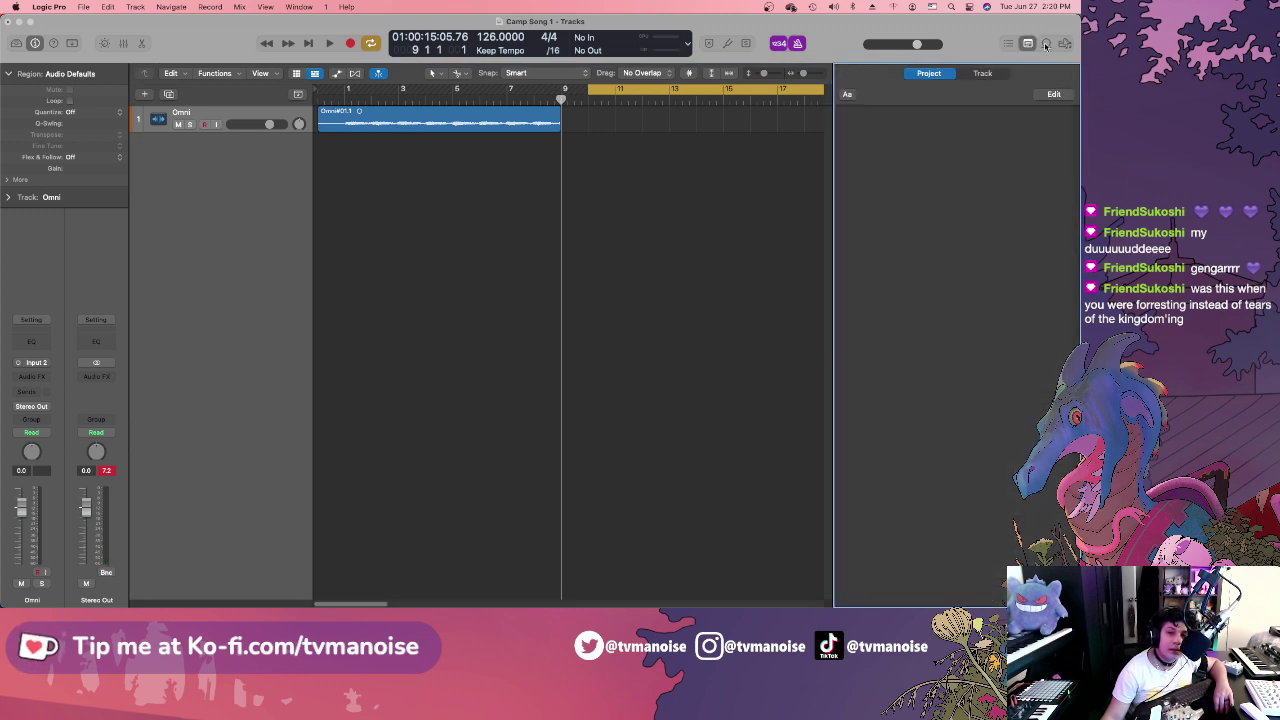
left_click(1008, 44)
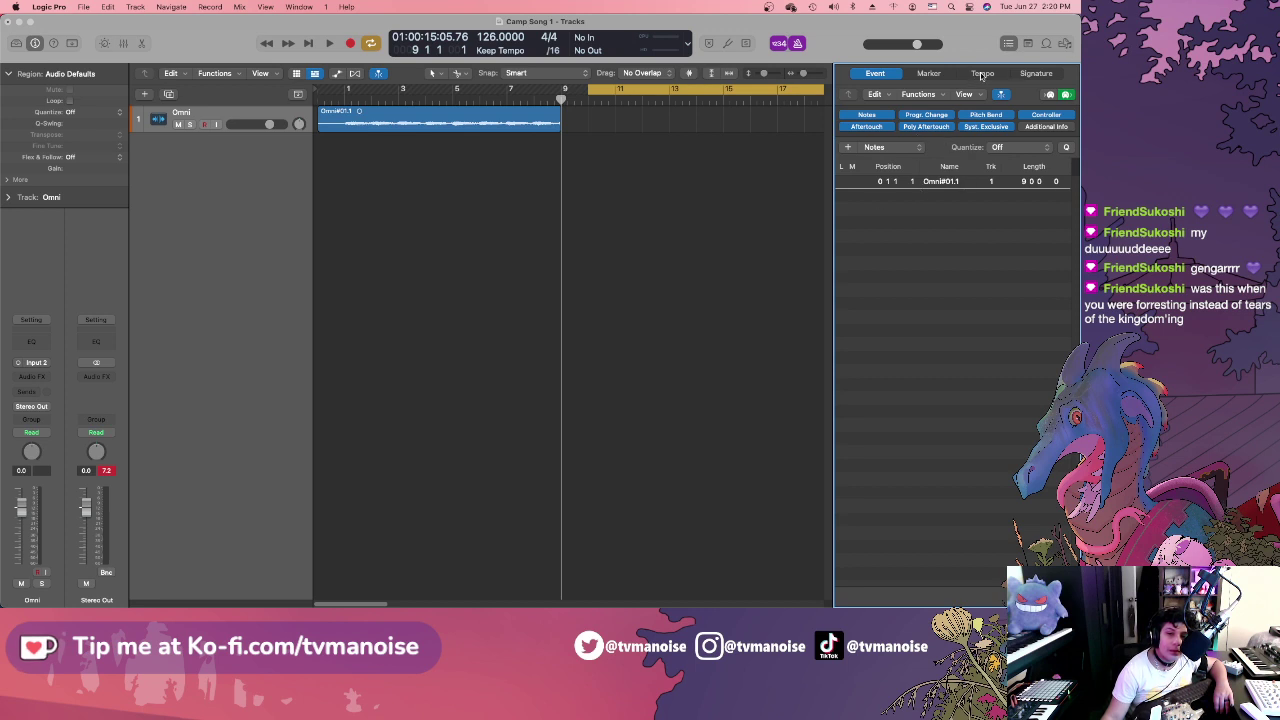
left_click(1036, 73)
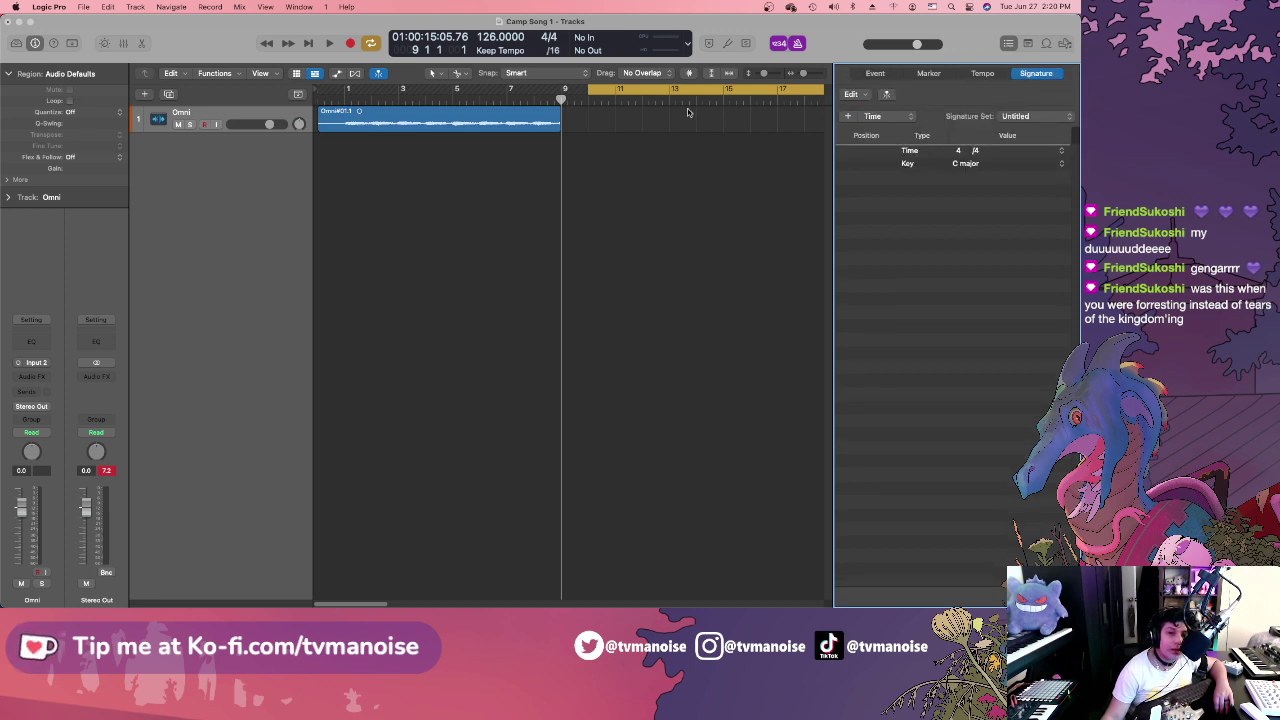
left_click(852, 118)
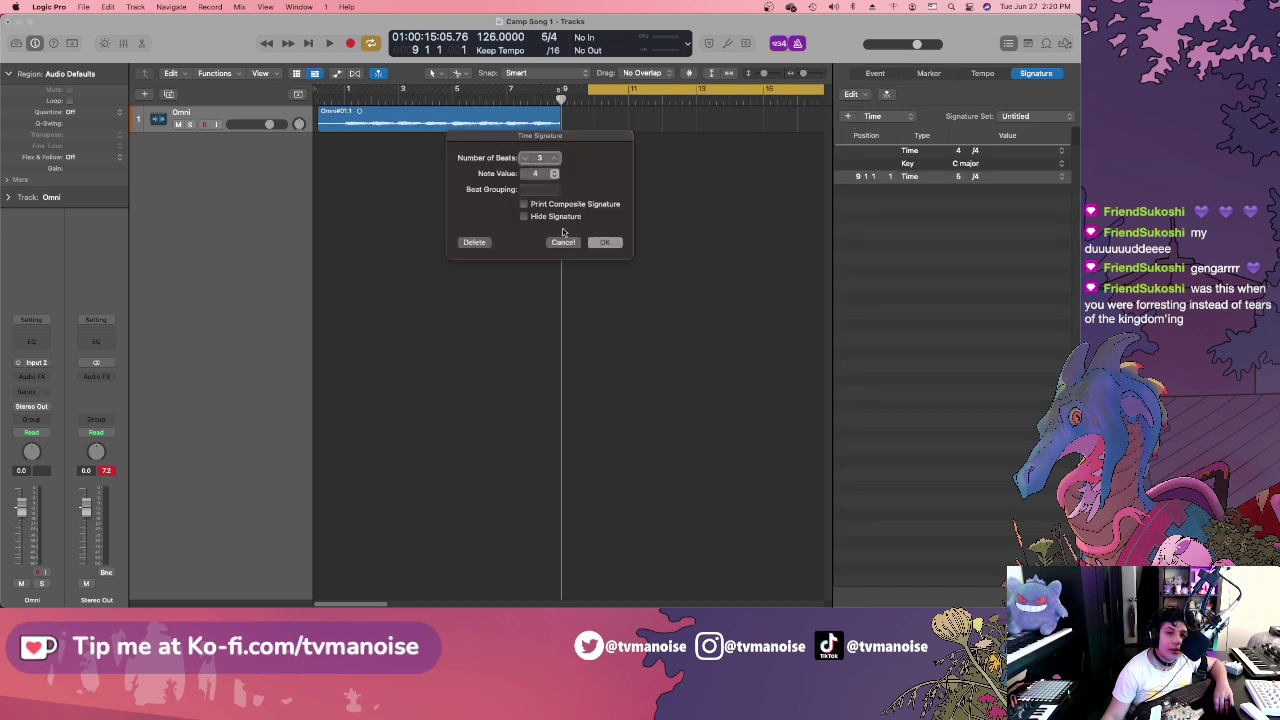
left_click(605, 243)
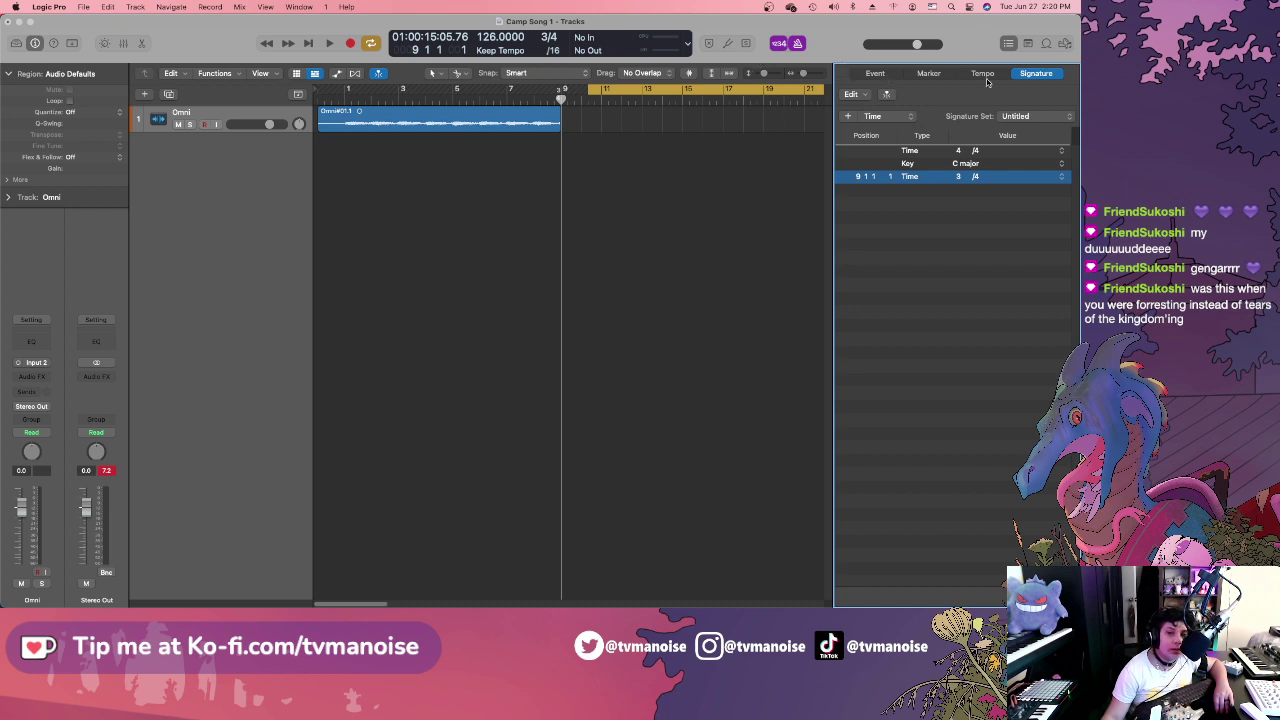
left_click(1010, 45)
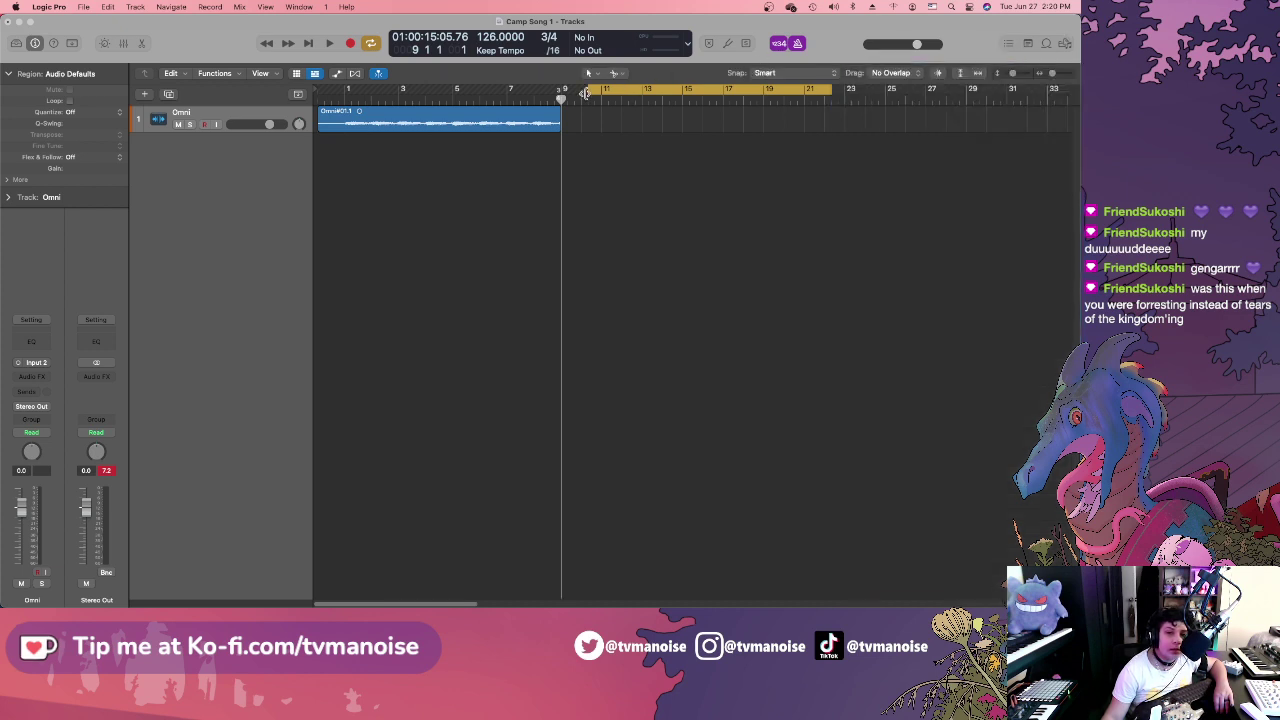
Audition the 3/4 click with the cycle area over bars 11 to 22, and shift the cycle area to start at bar 9.
left_click_drag(588, 89, 603, 89)
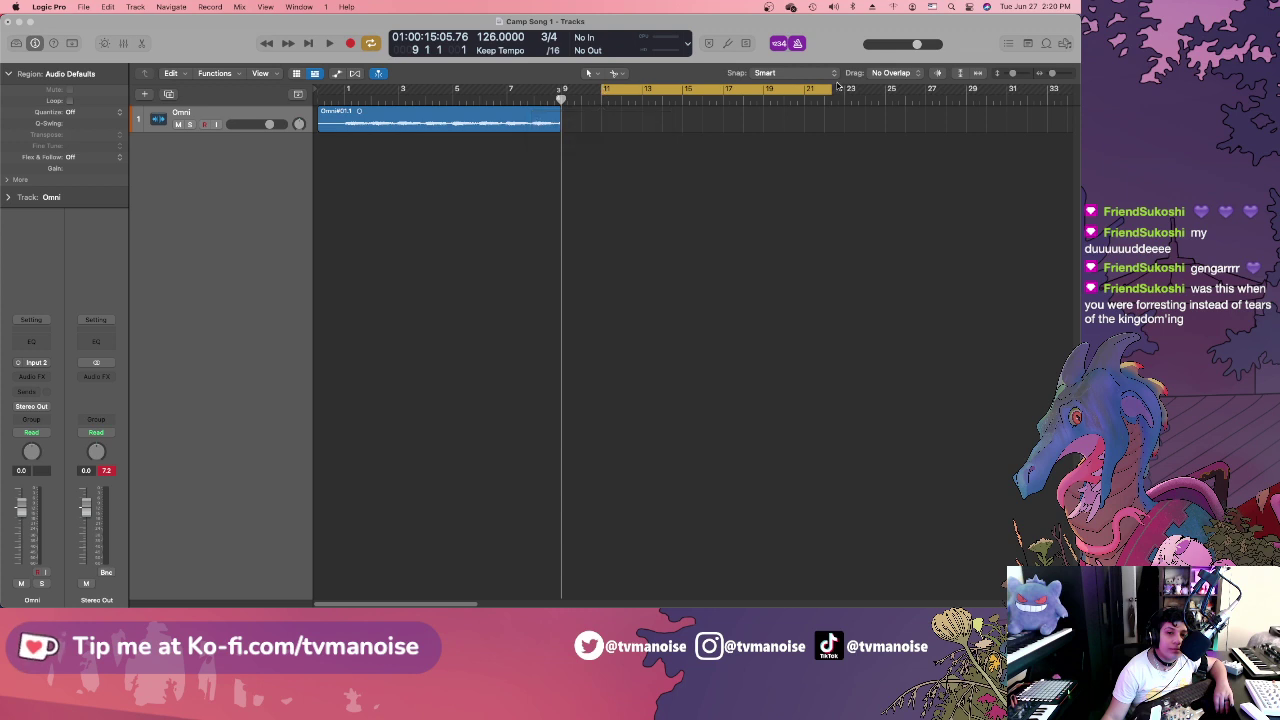
left_click_drag(832, 86, 825, 88)
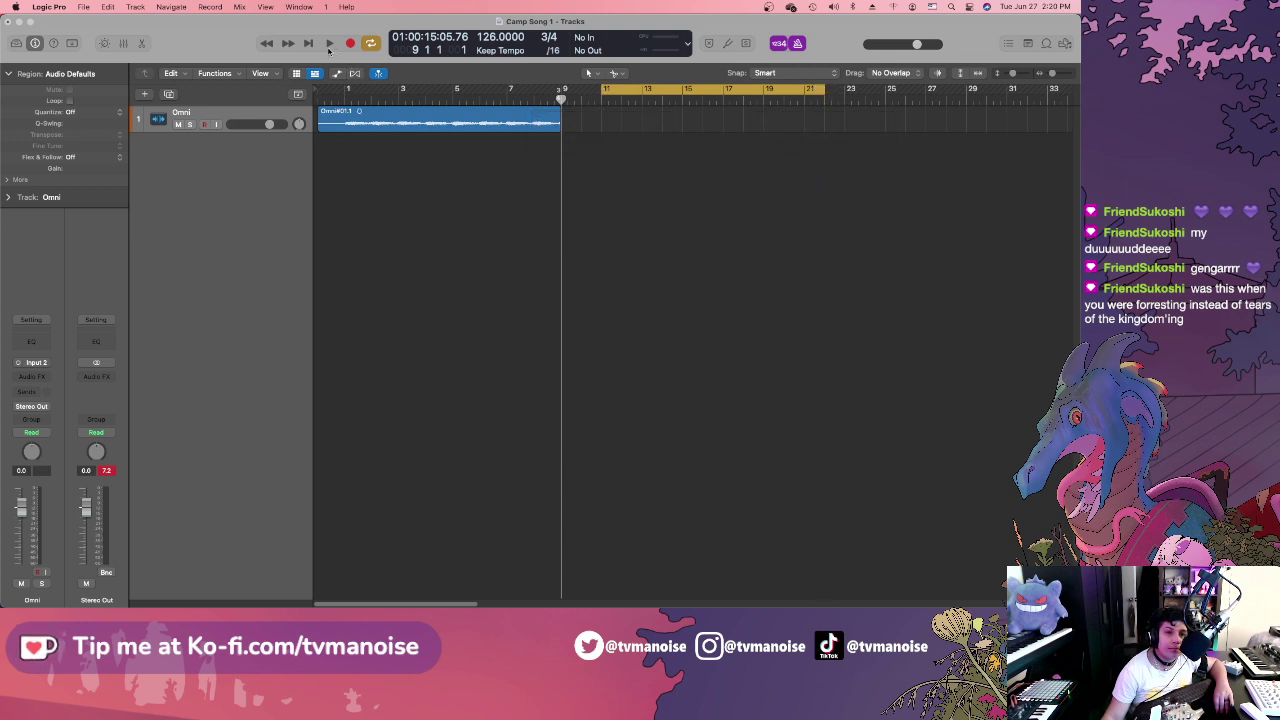
left_click(329, 45)
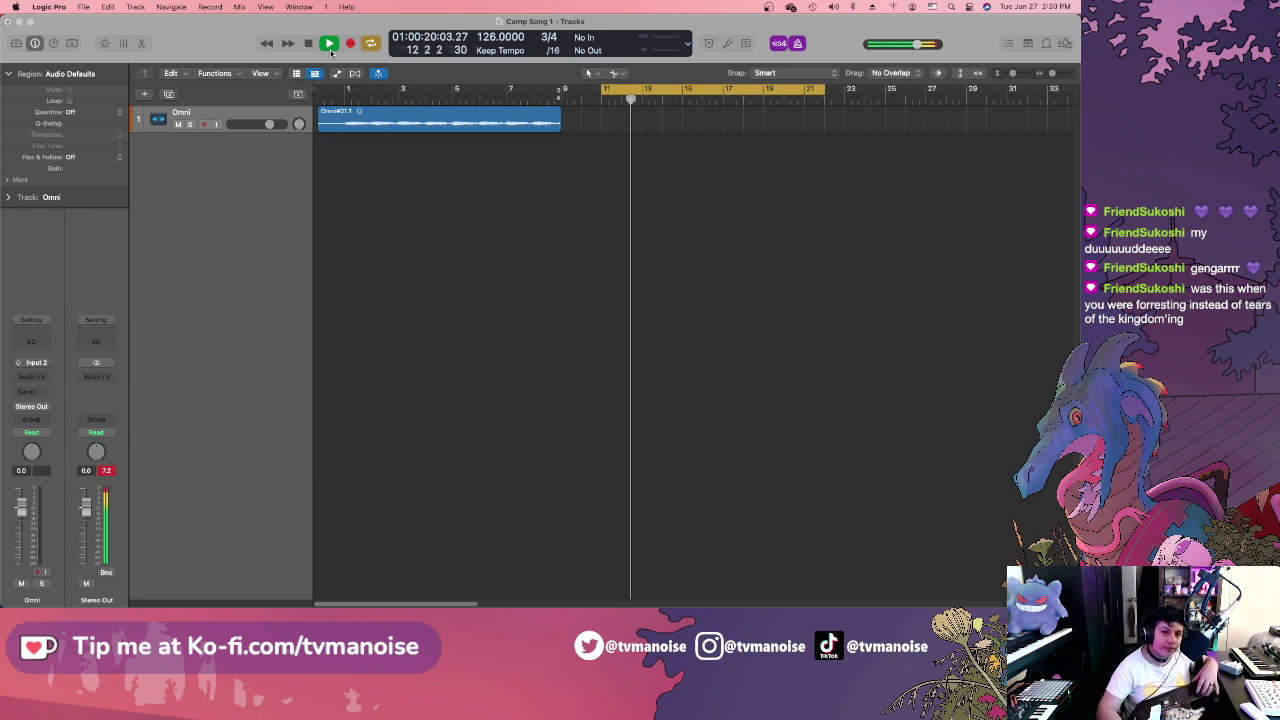
left_click(331, 50)
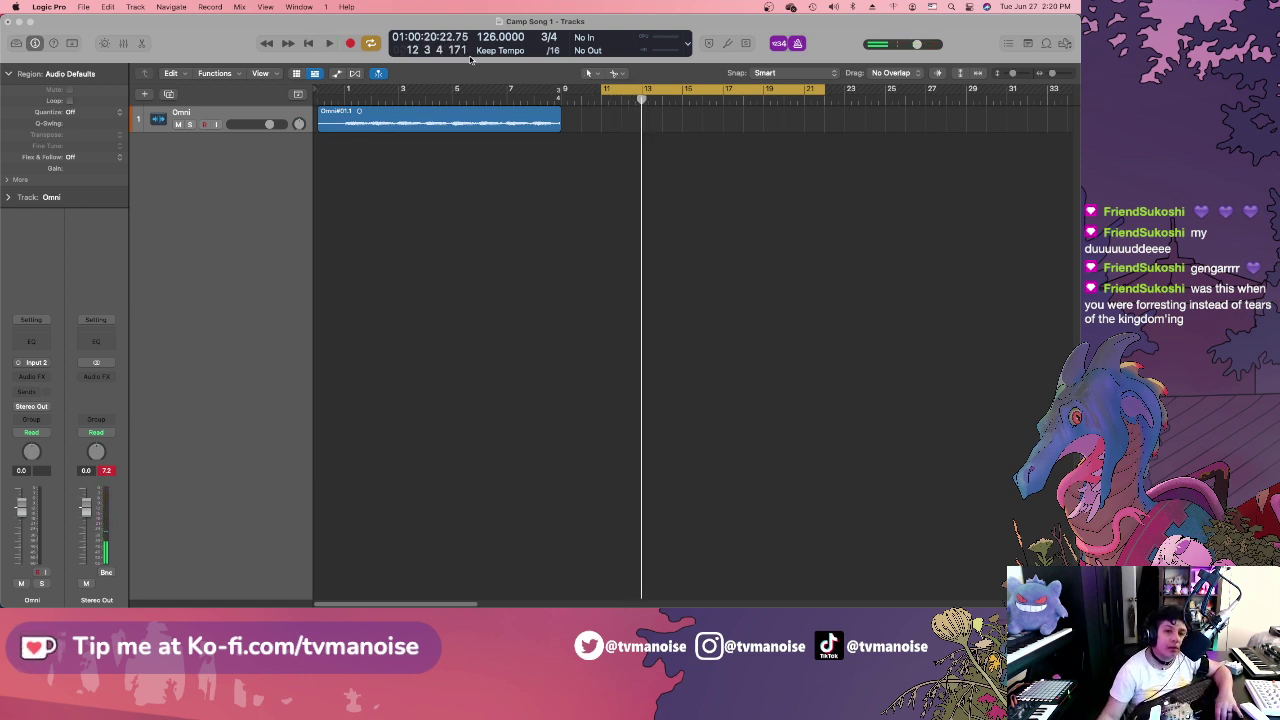
left_click_drag(616, 89, 581, 91)
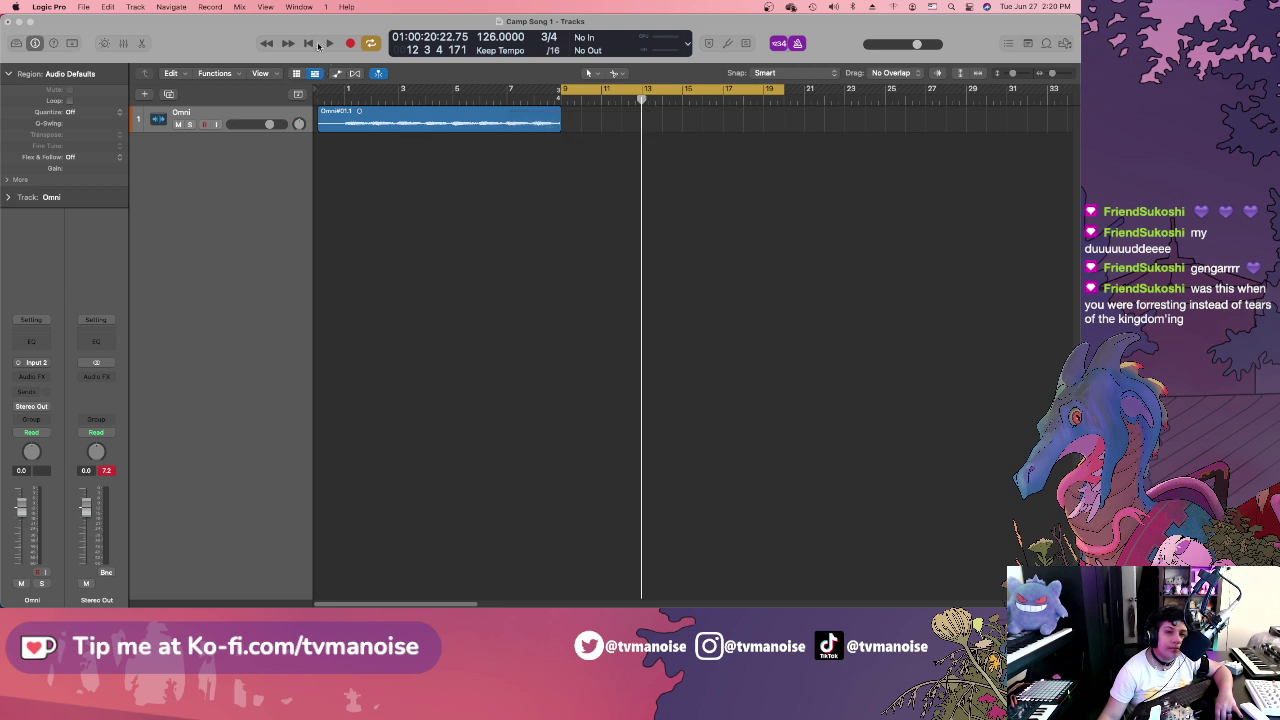
Audition the 3/4 click within the cycle area starting at bar 9, and turn cycle mode off.
left_click(328, 44)
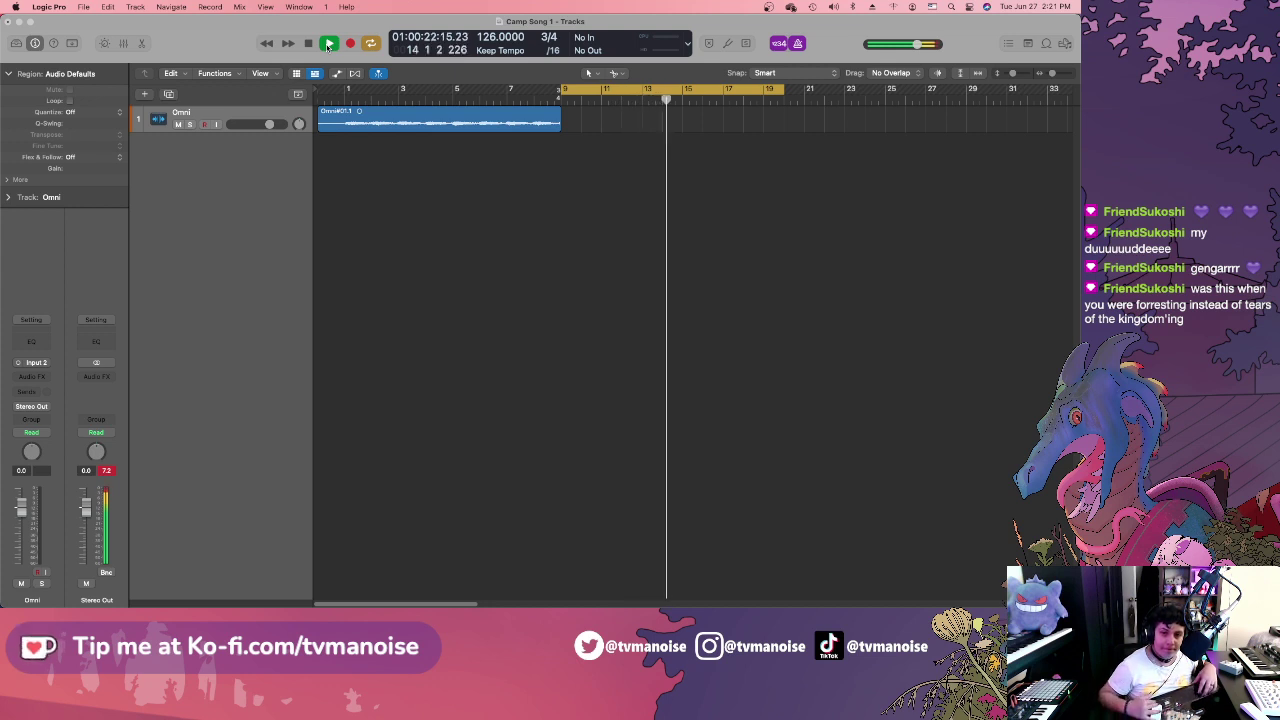
left_click(328, 44)
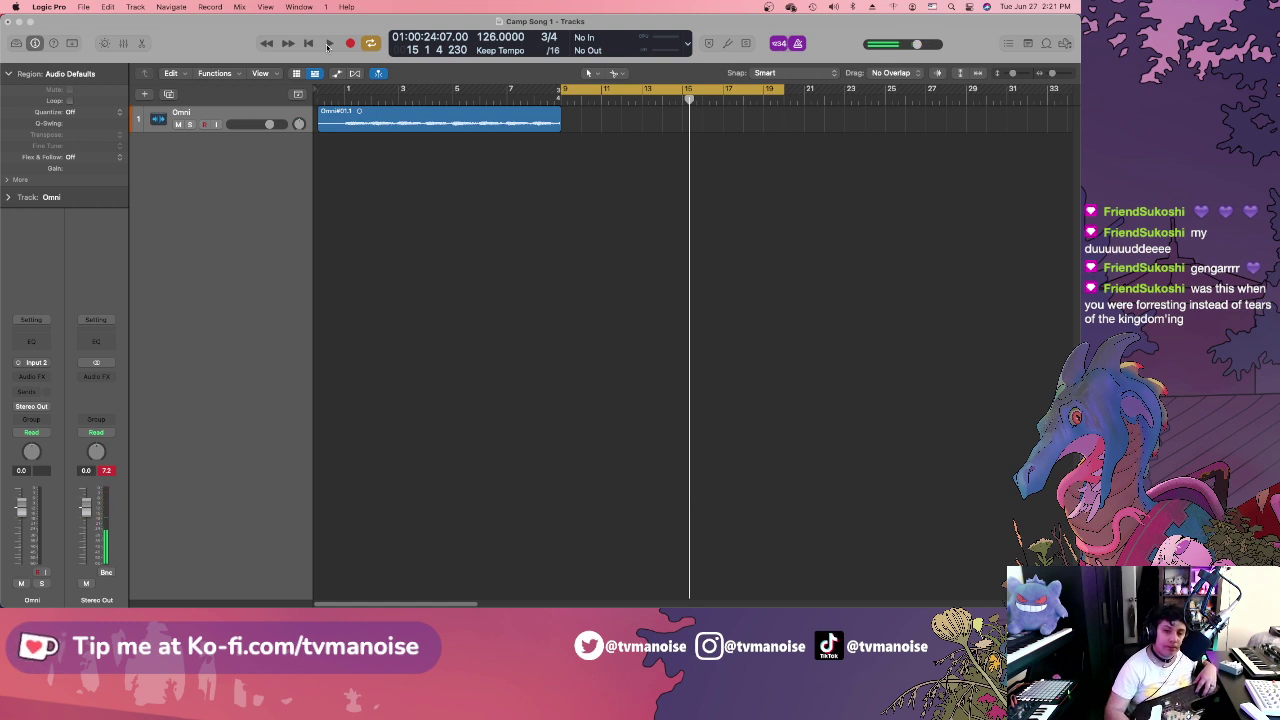
left_click(601, 90)
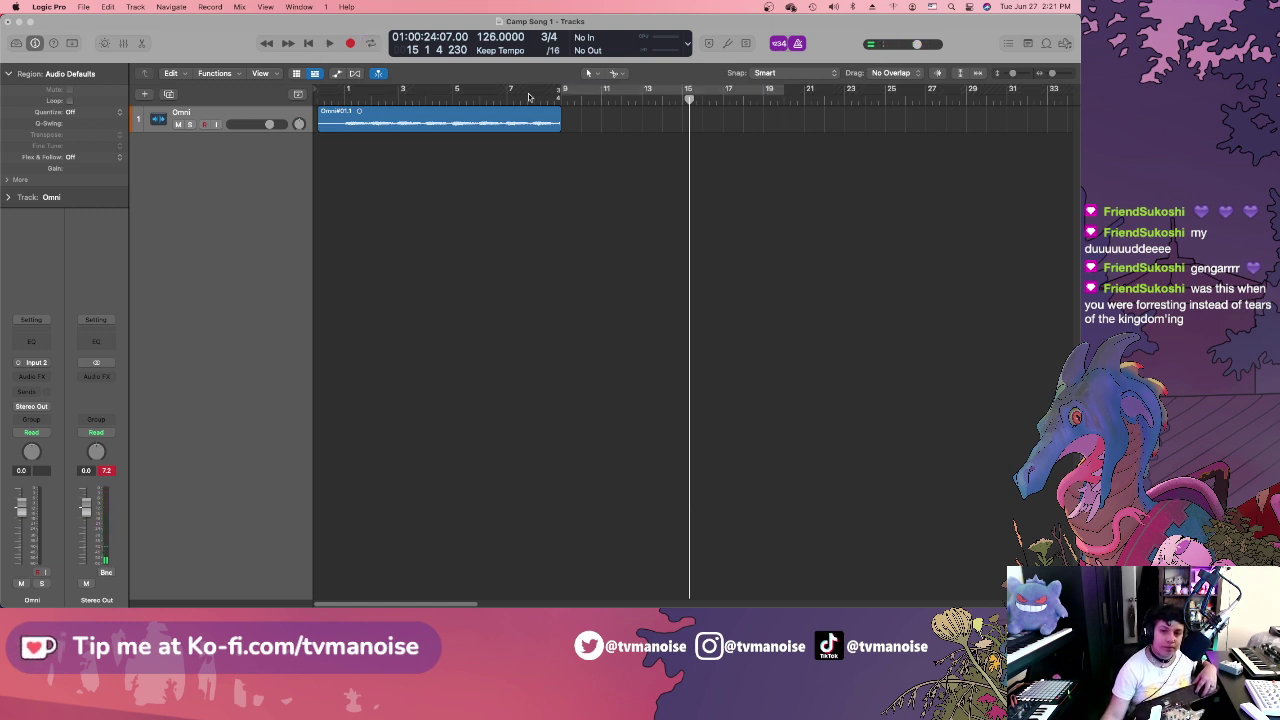
Play from bar 8 through the 3/4 change at bar 9 and past bar 15 to audition the meter with the metronome.
left_click(536, 96)
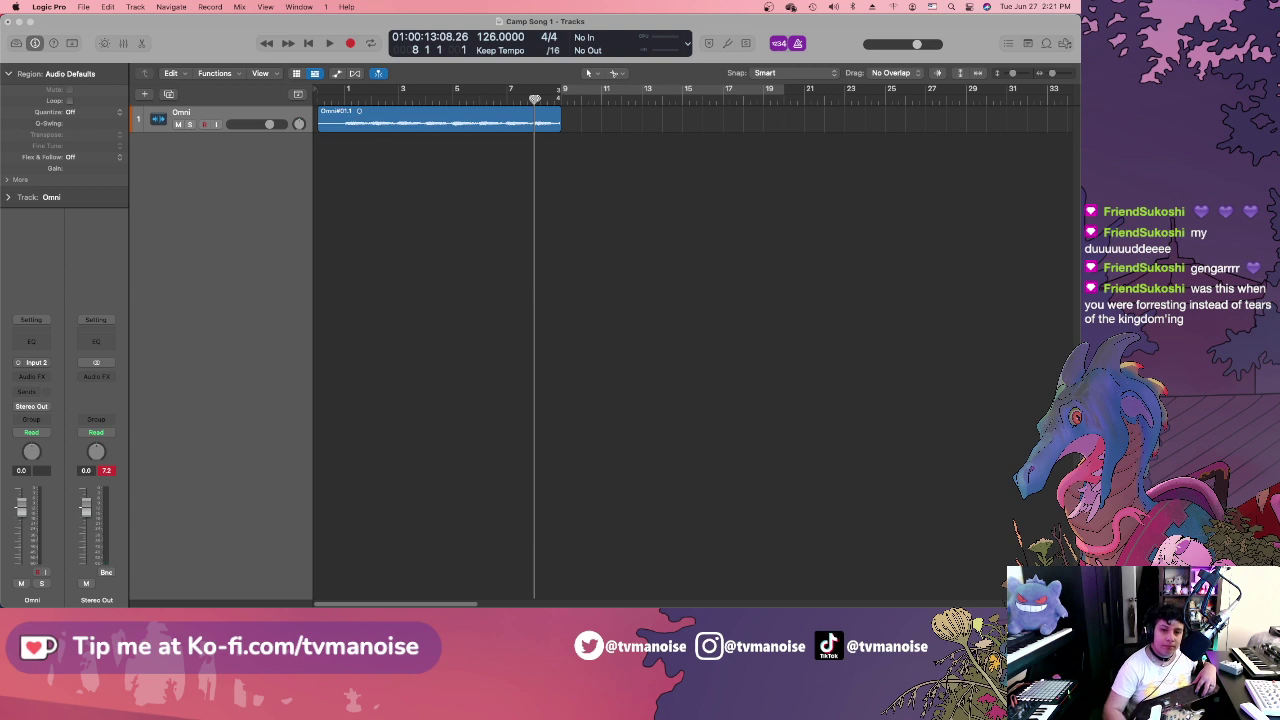
key("space")
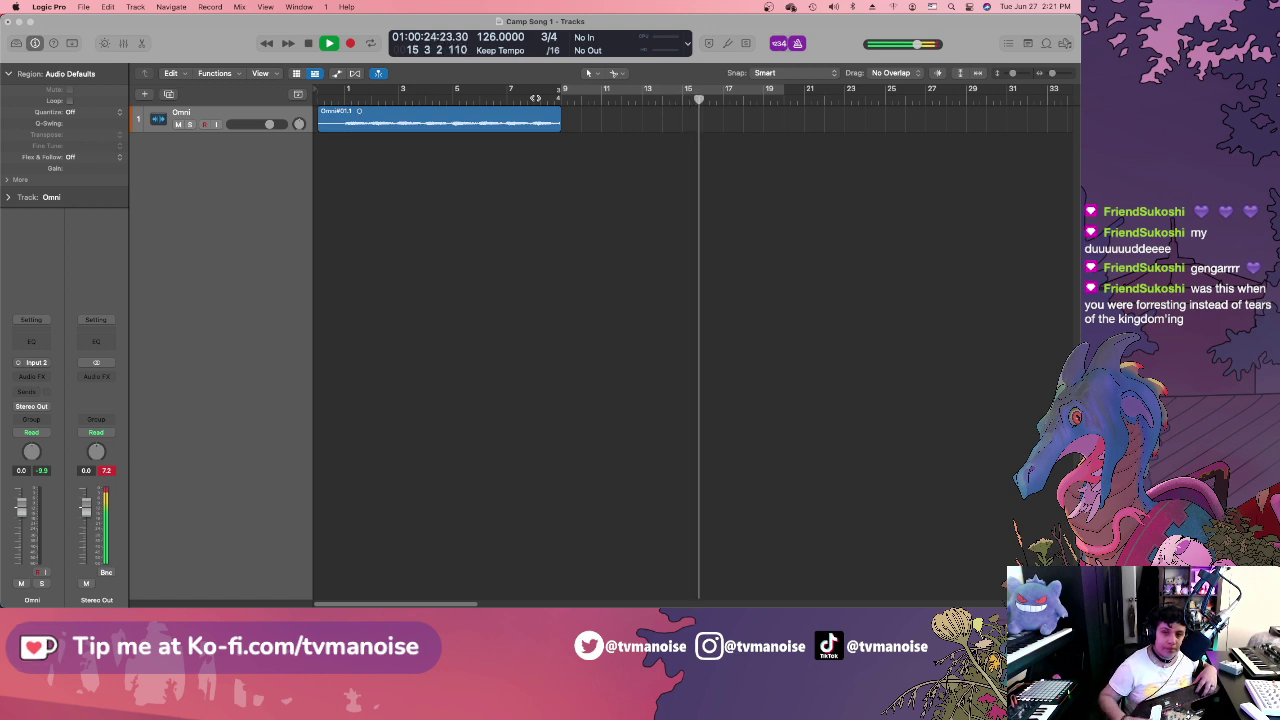
key("space")
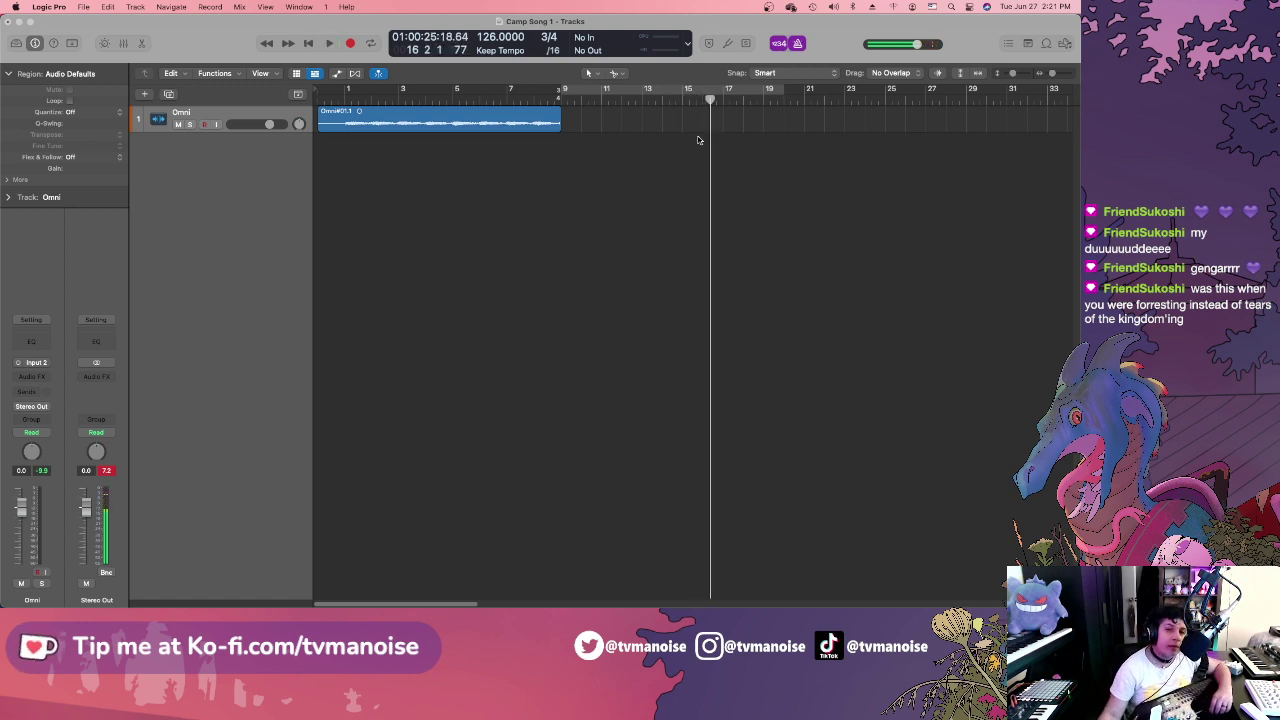
Add a 4/4 time signature change at bar 15 in the project's signature list.
left_click_drag(695, 97, 683, 98)
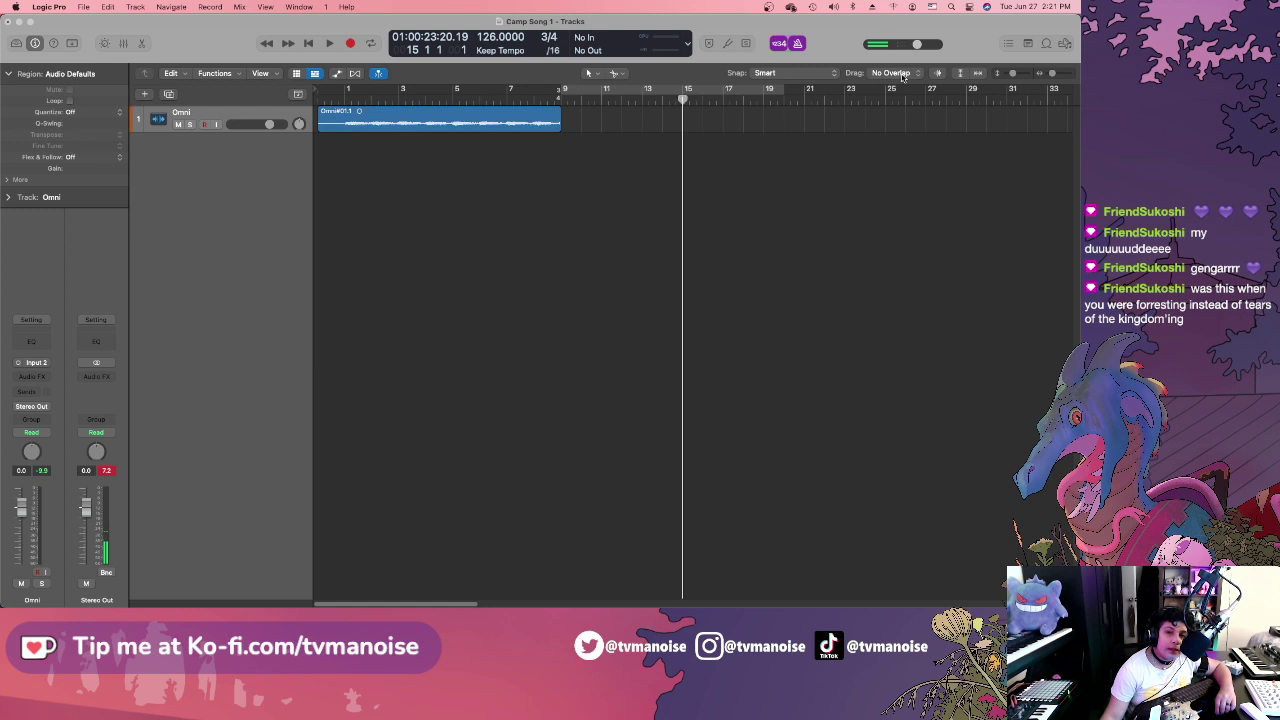
left_click(1007, 46)
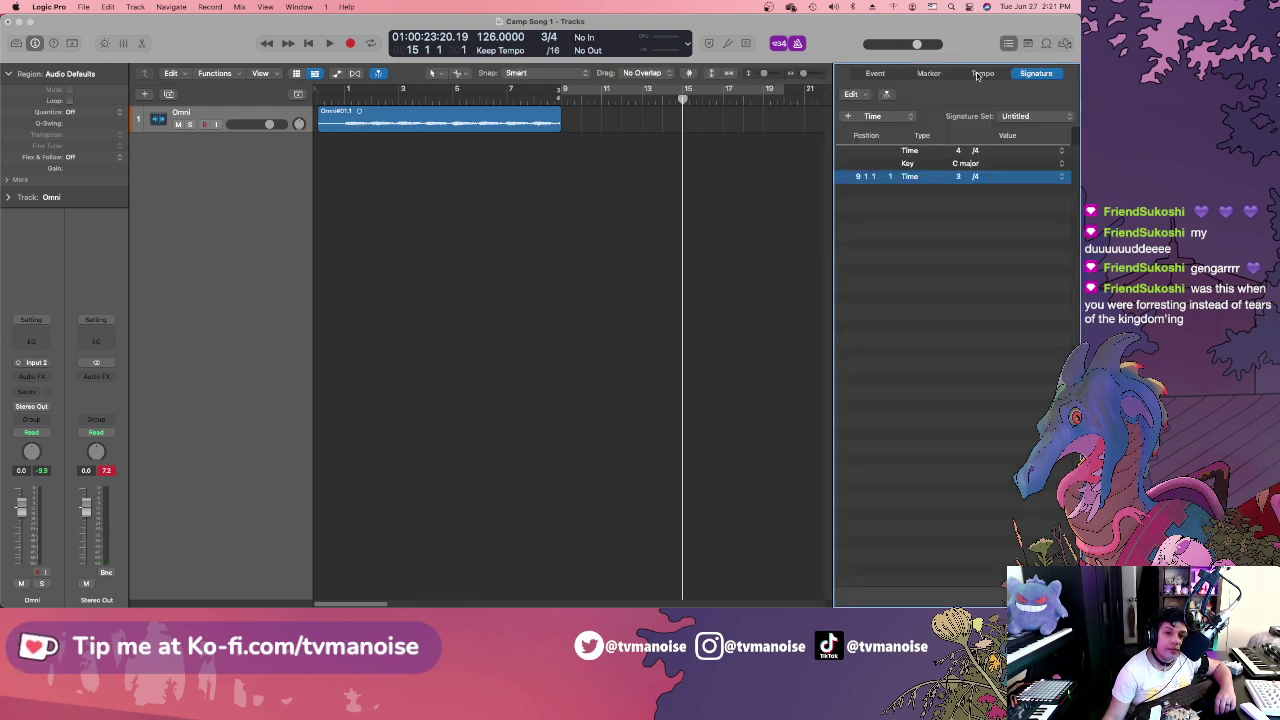
left_click(876, 73)
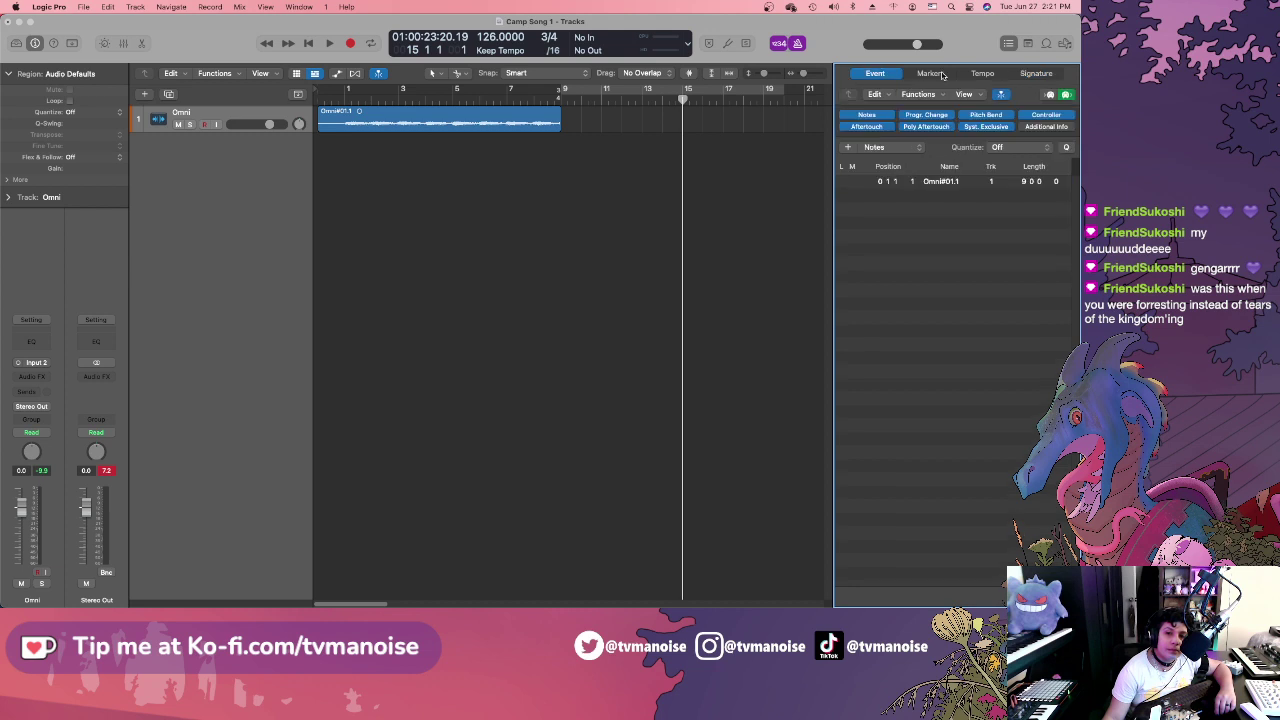
left_click(981, 75)
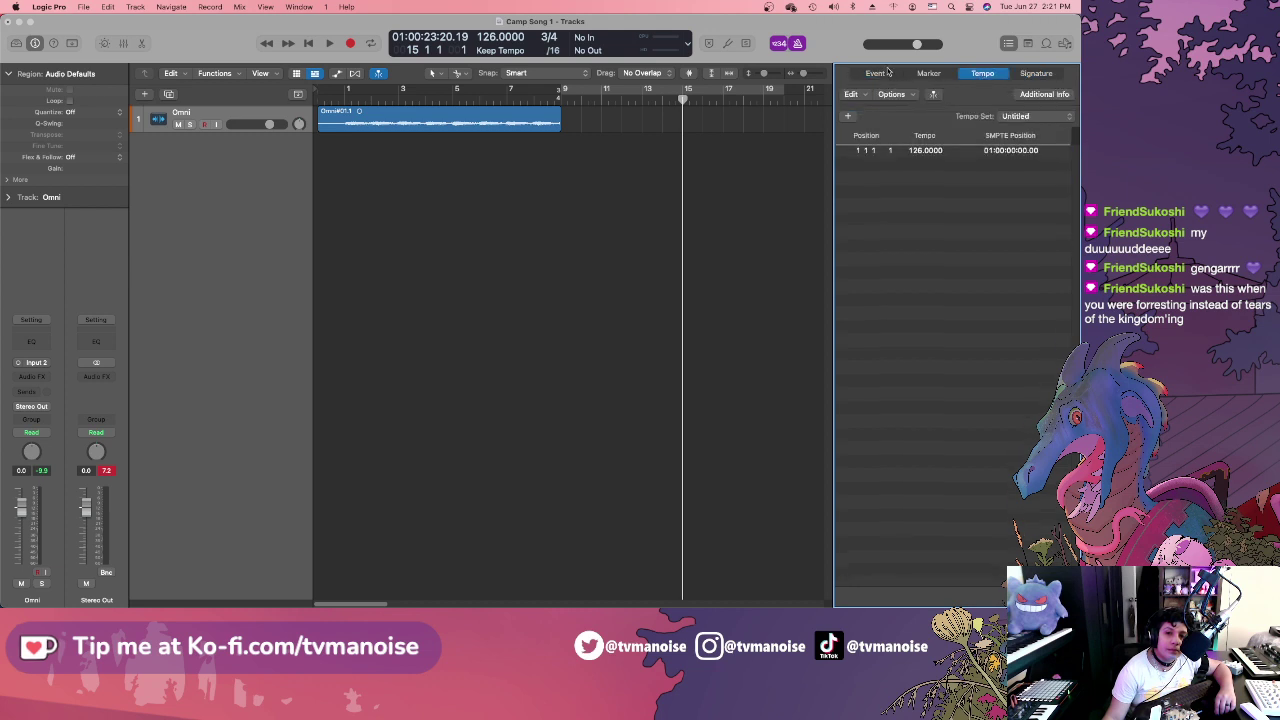
left_click(884, 72)
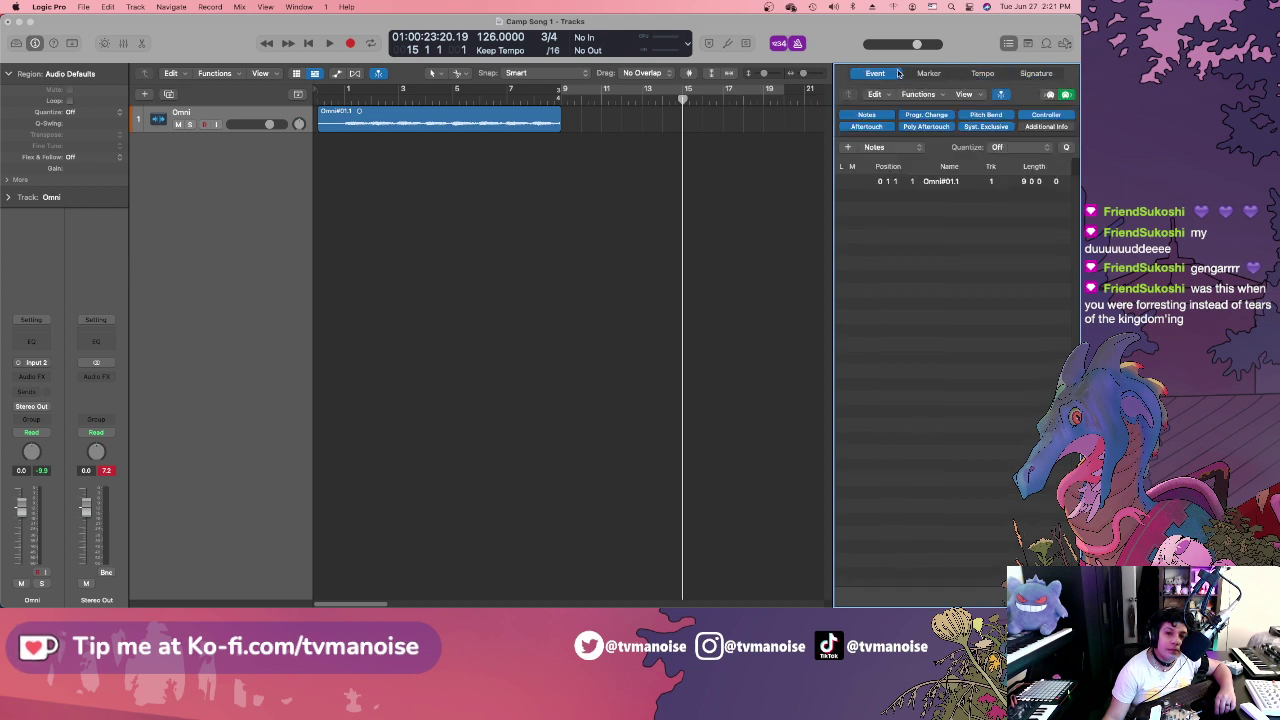
left_click(1038, 74)
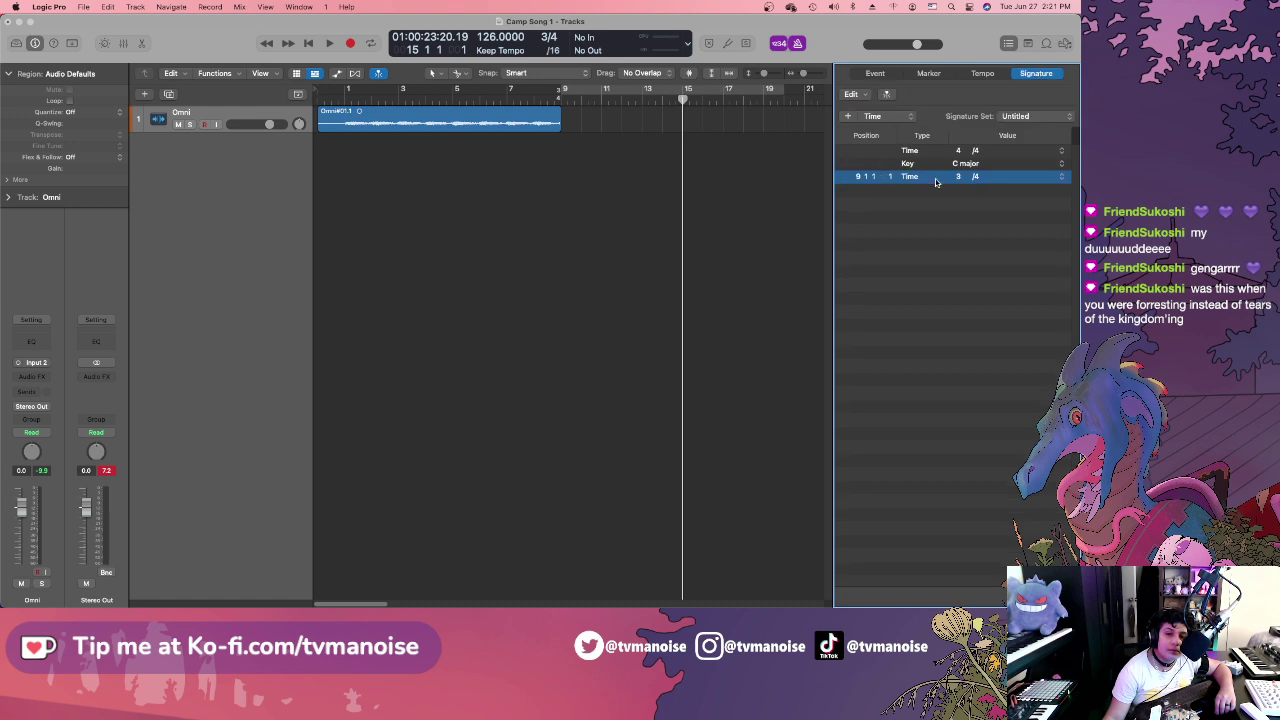
left_click(849, 118)
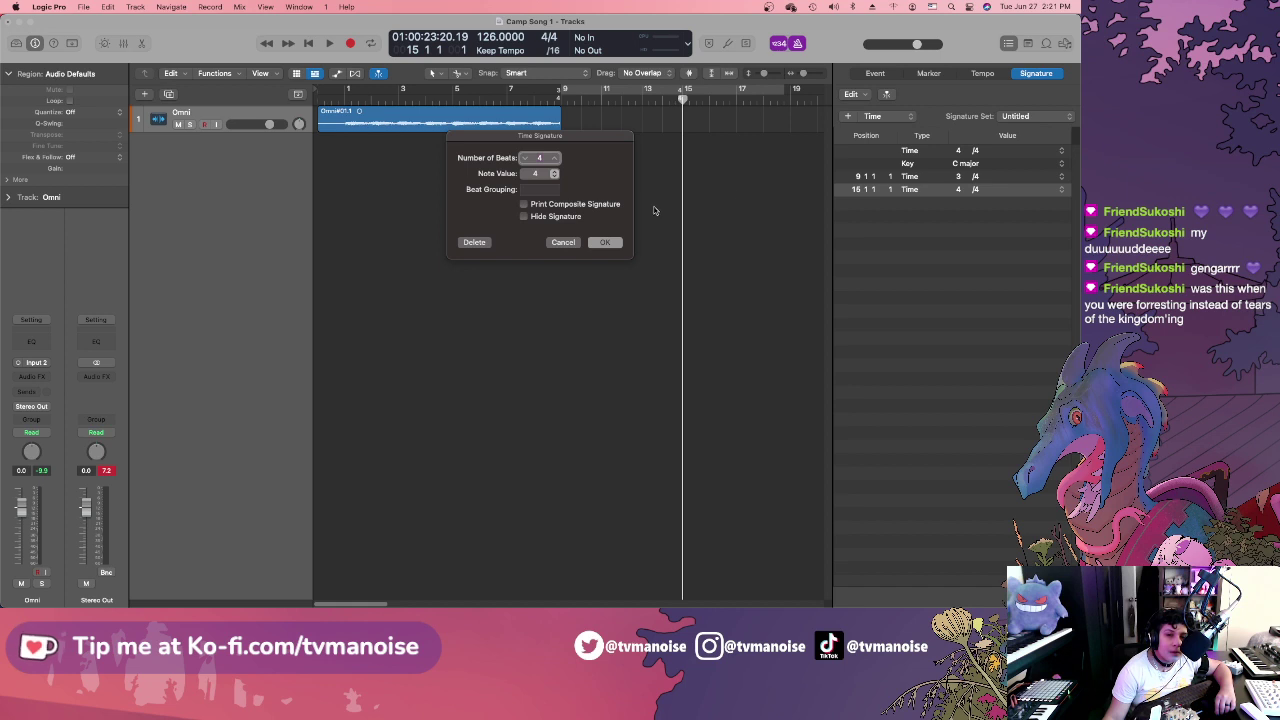
left_click(603, 243)
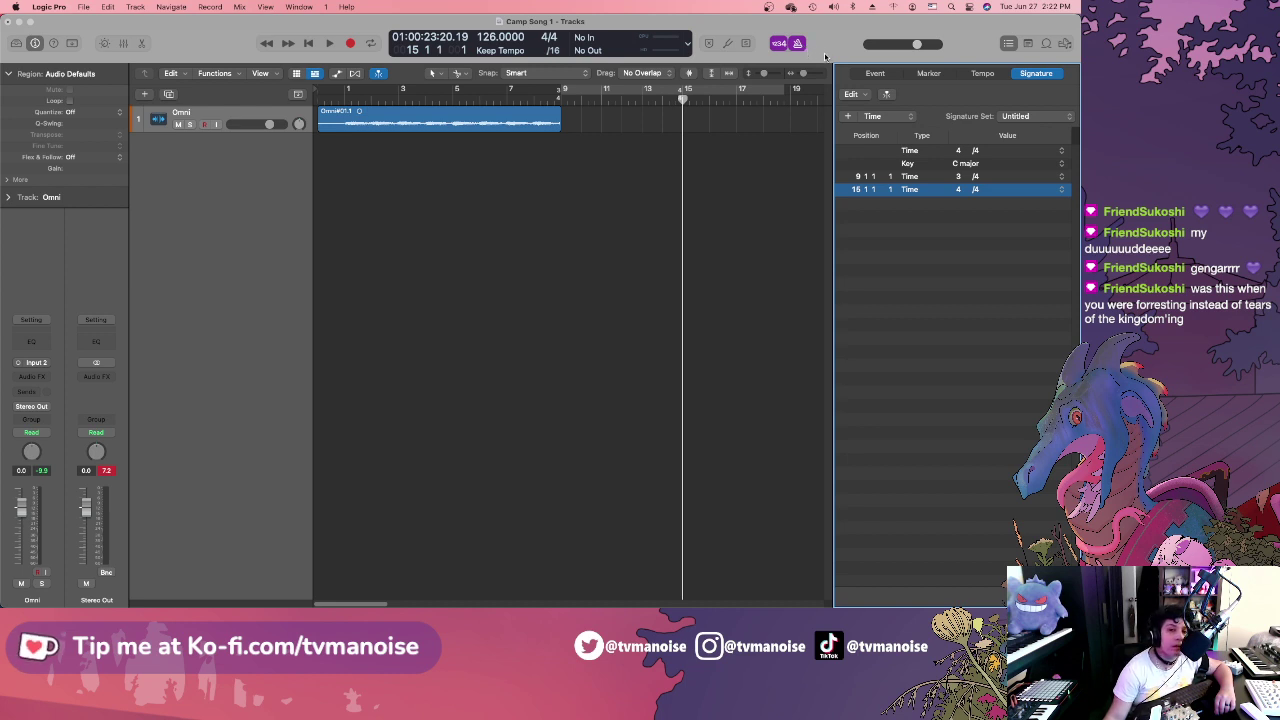
left_click(1009, 44)
Trim the end of the Omni region to just before bar 9.
left_click(508, 101)
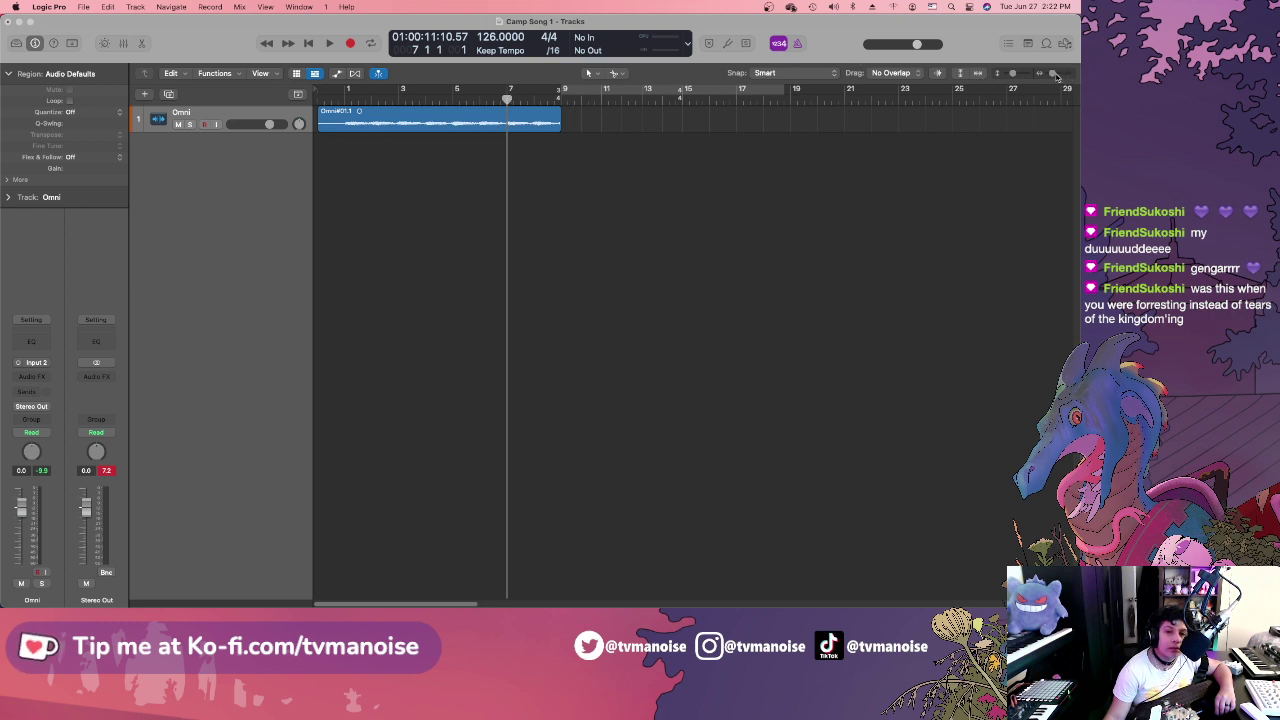
left_click_drag(1055, 77, 1063, 77)
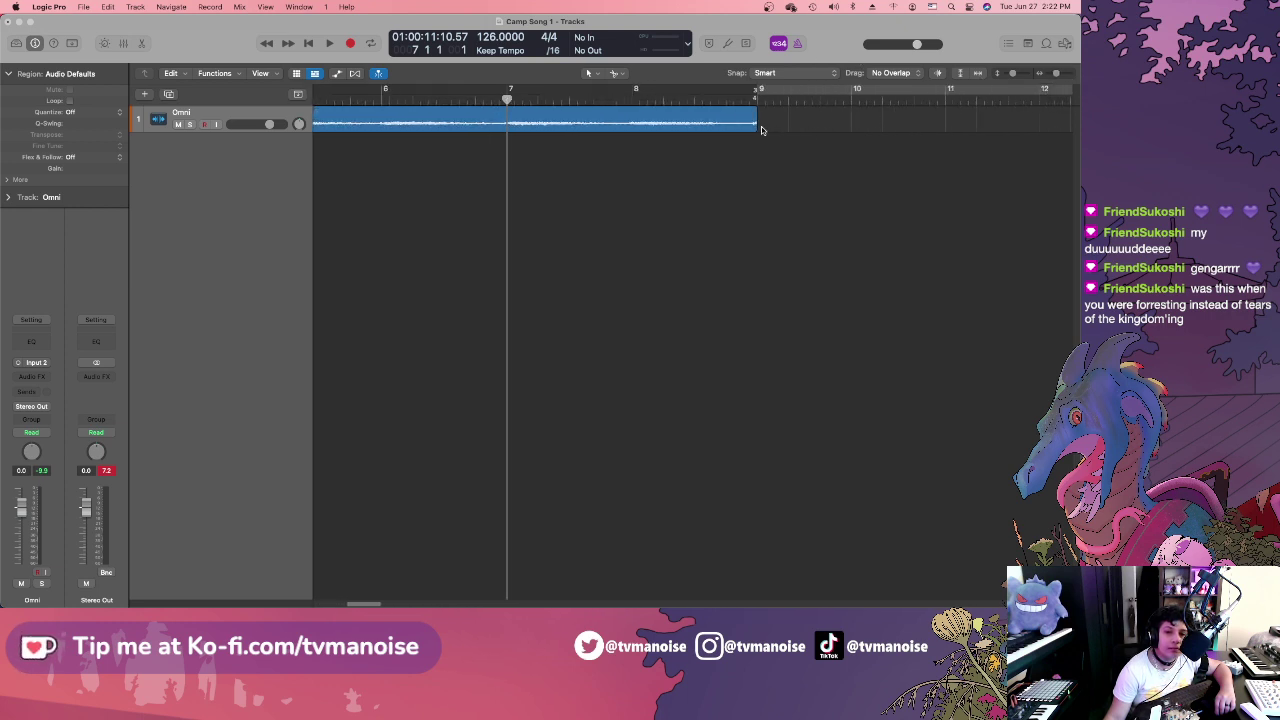
left_click_drag(757, 128, 749, 128)
left_click(588, 75)
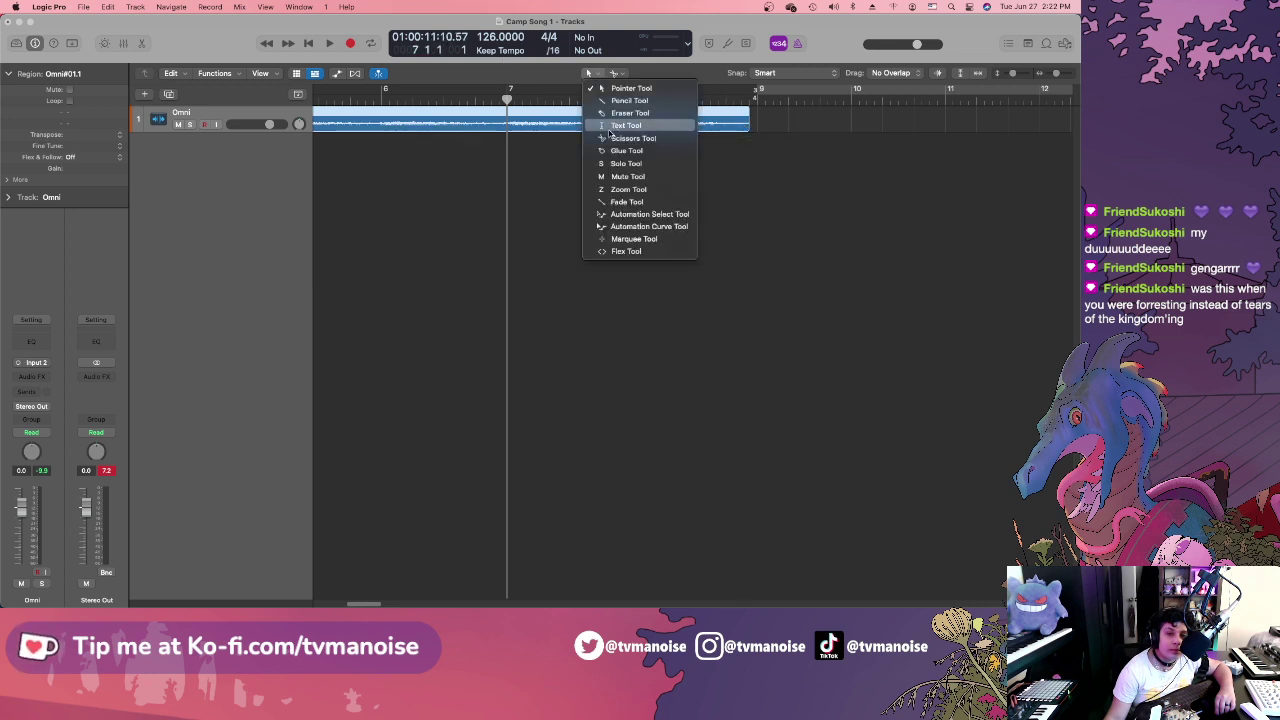
left_click(617, 202)
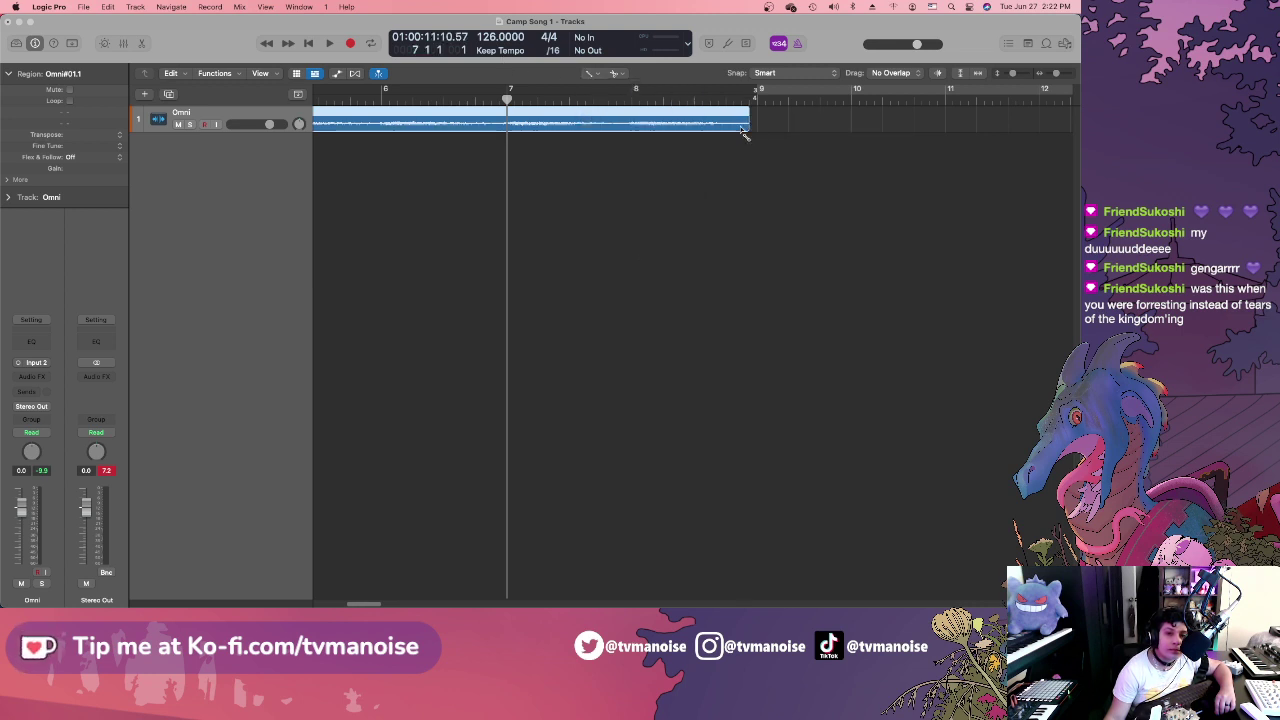
left_click(597, 76)
left_click(628, 88)
Play the Omni region from bar 7 to its trimmed end without the metronome click.
left_click_drag(1058, 73, 1047, 74)
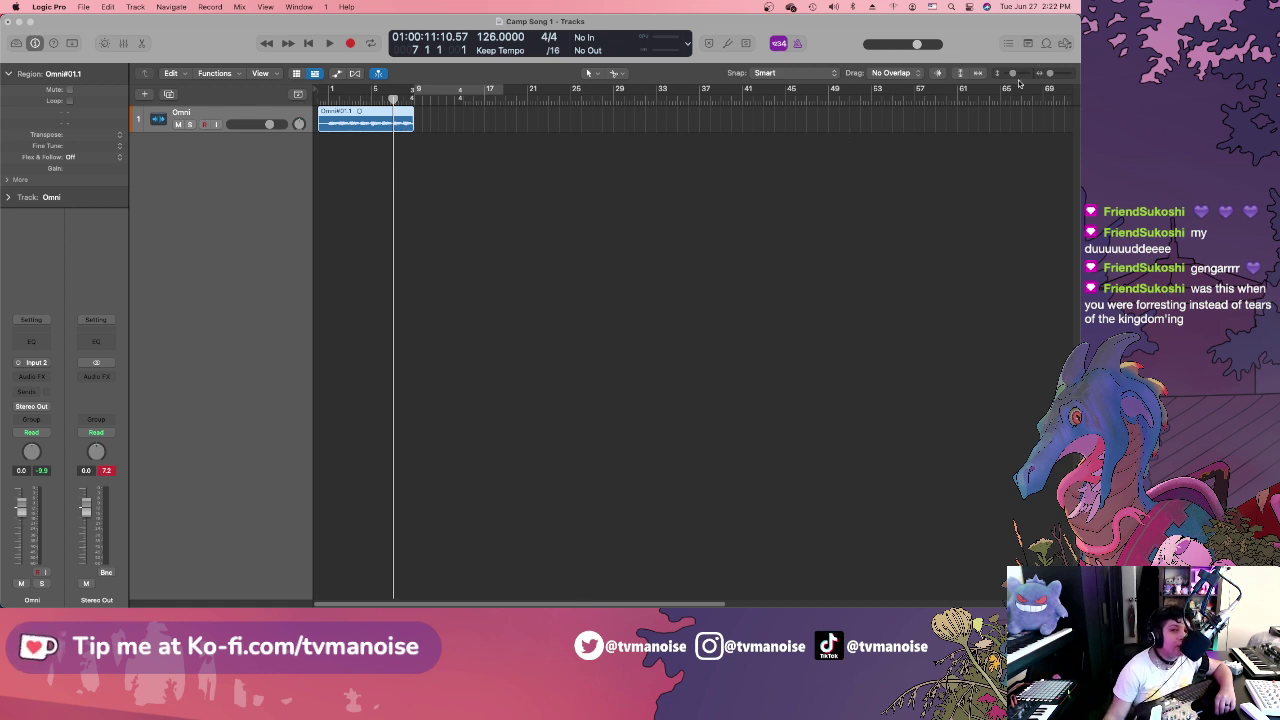
left_click_drag(1015, 79, 1052, 74)
left_click_drag(430, 103, 394, 99)
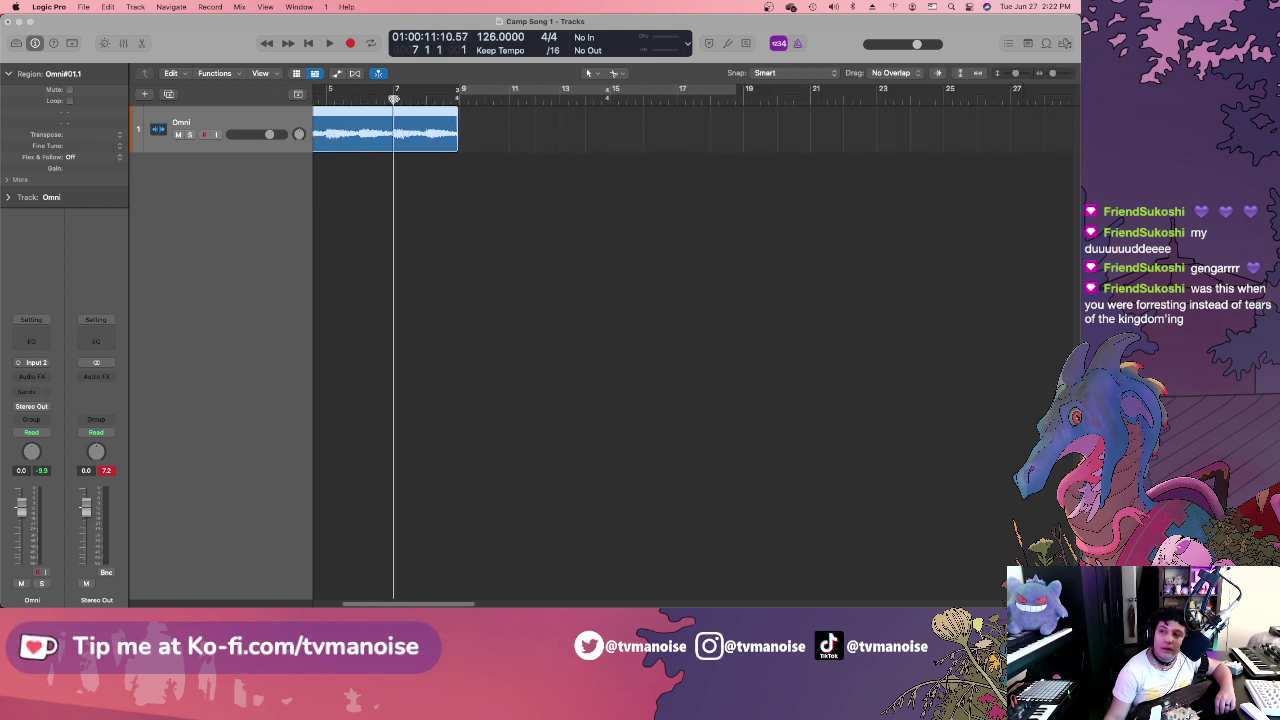
key("space")
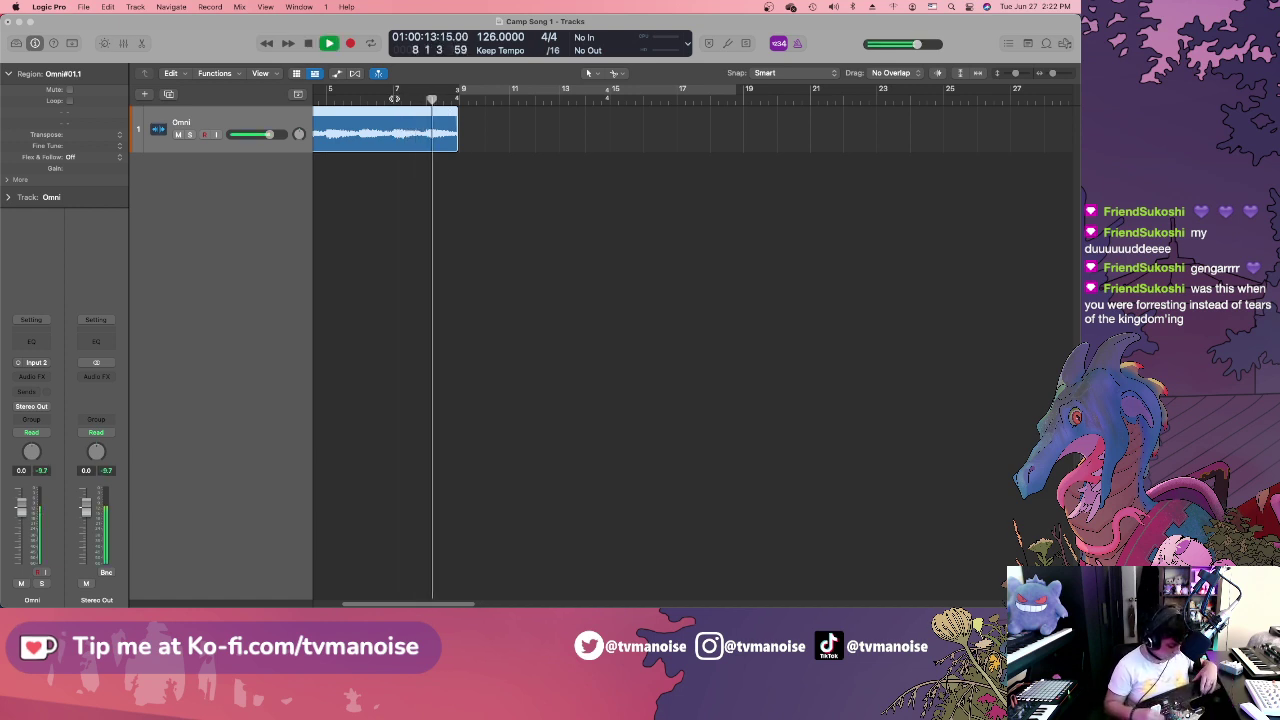
key("space")
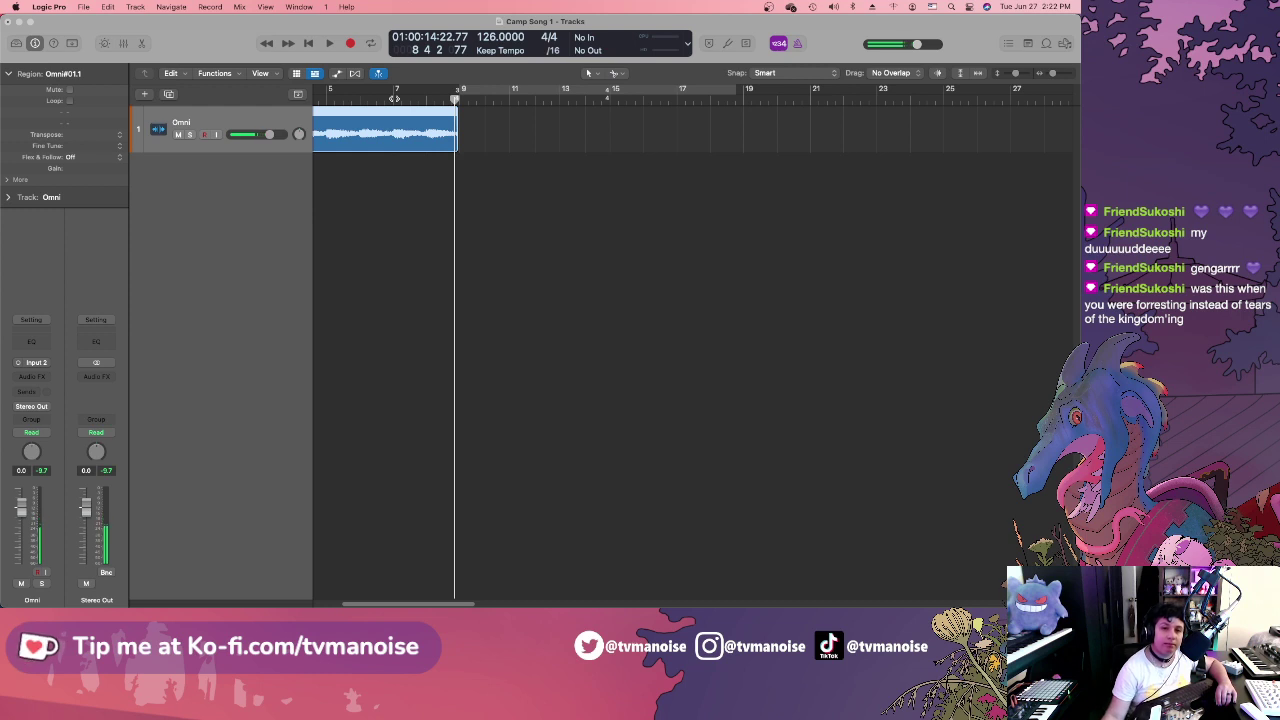
Play from bar 7 past bar 18 with the metronome click to audition the meter changes at bars 9 and 15.
left_click(394, 98)
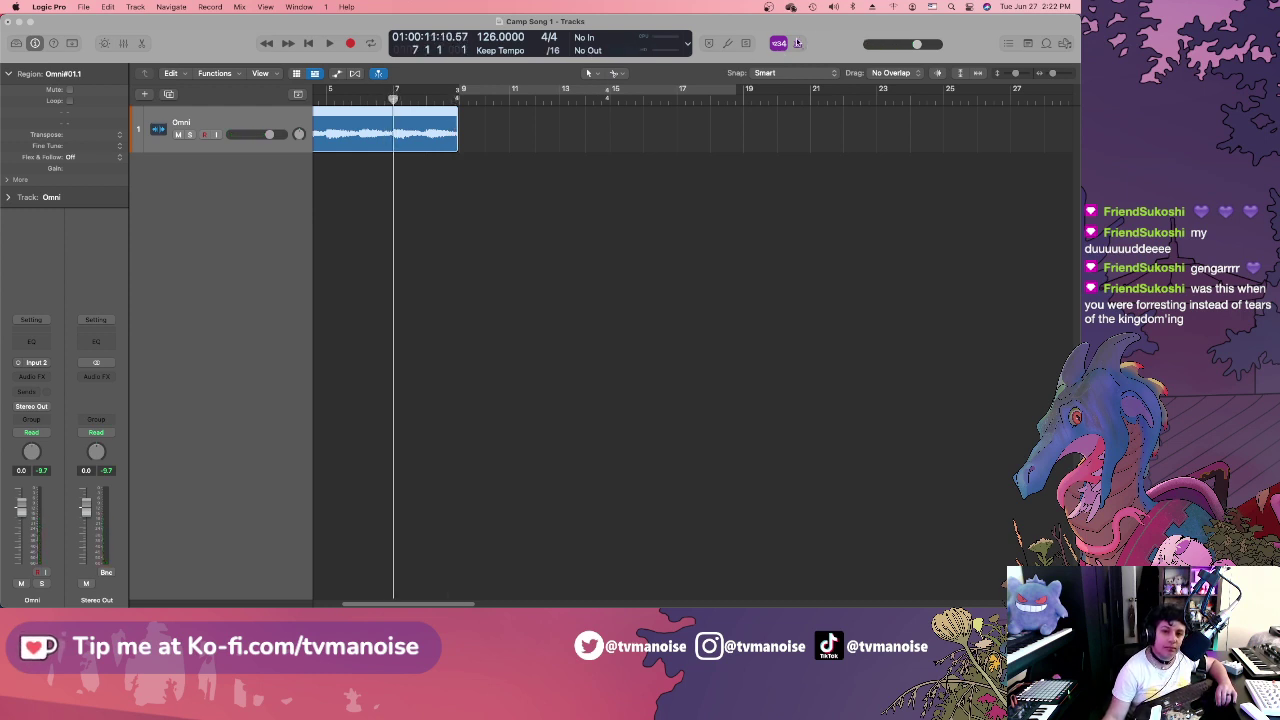
left_click(327, 44)
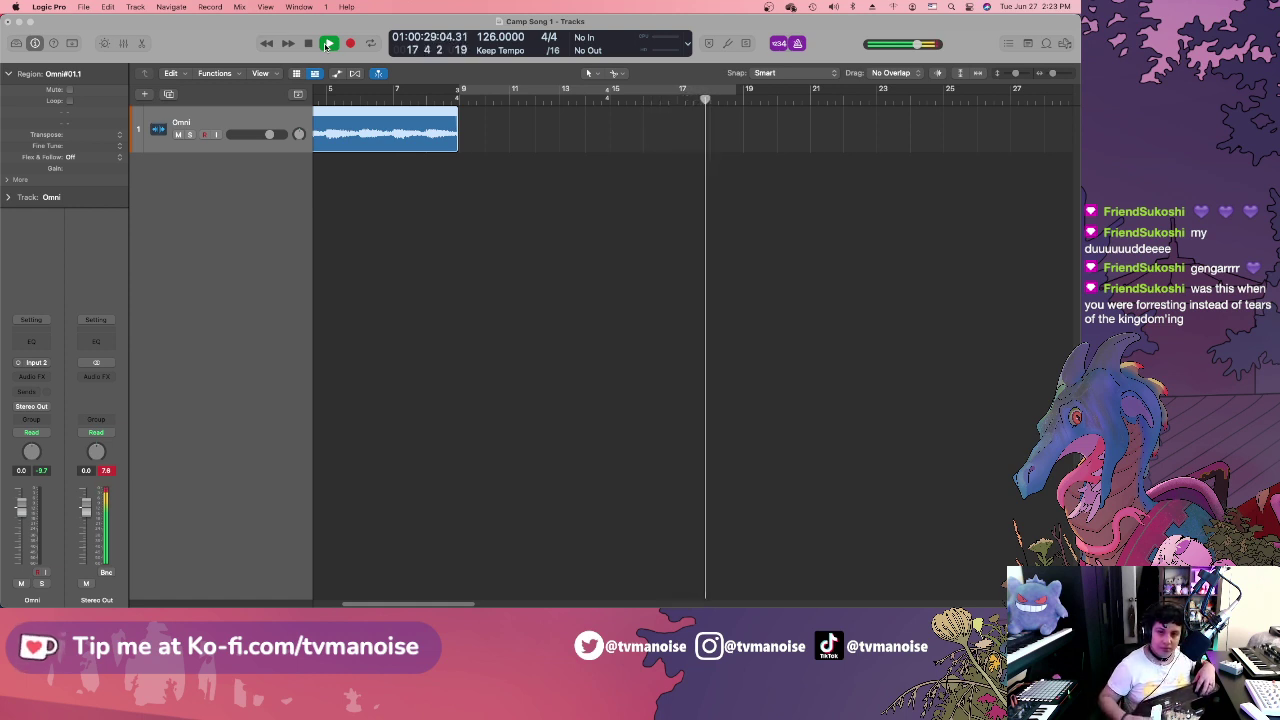
left_click(327, 44)
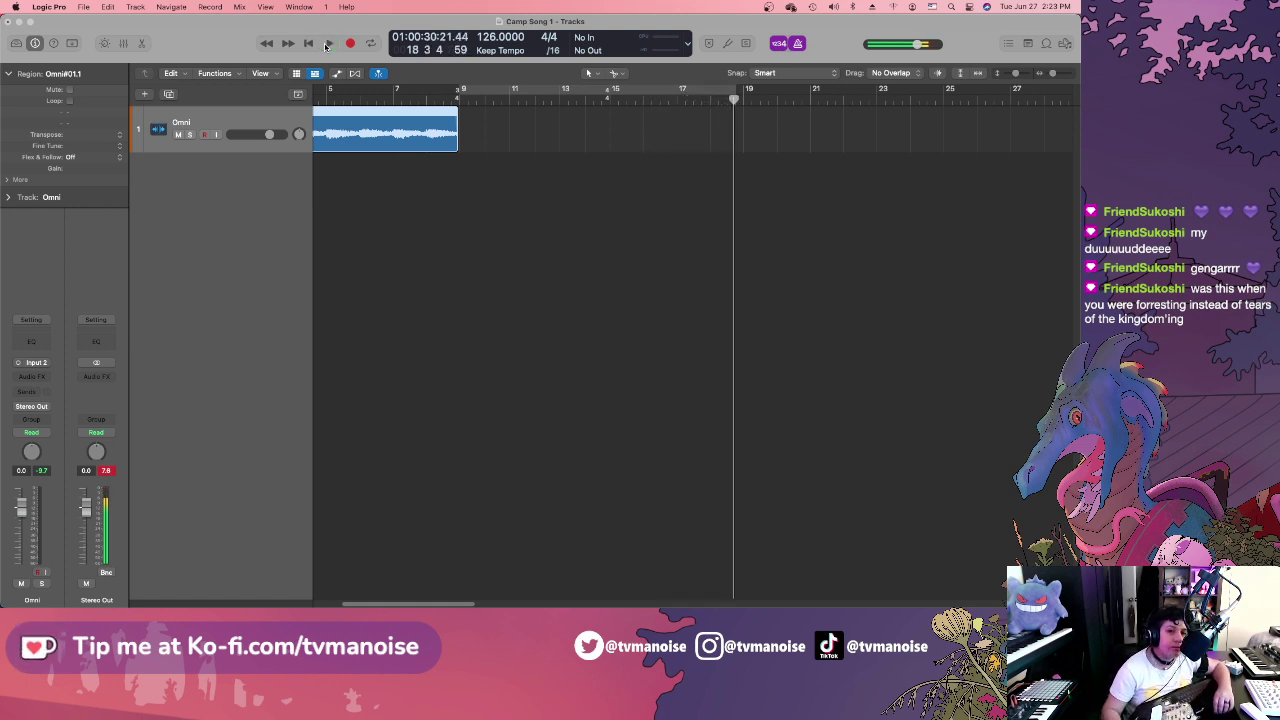
Add a 3/4 time signature change at bar 16 in the project's signature list.
left_click(642, 100)
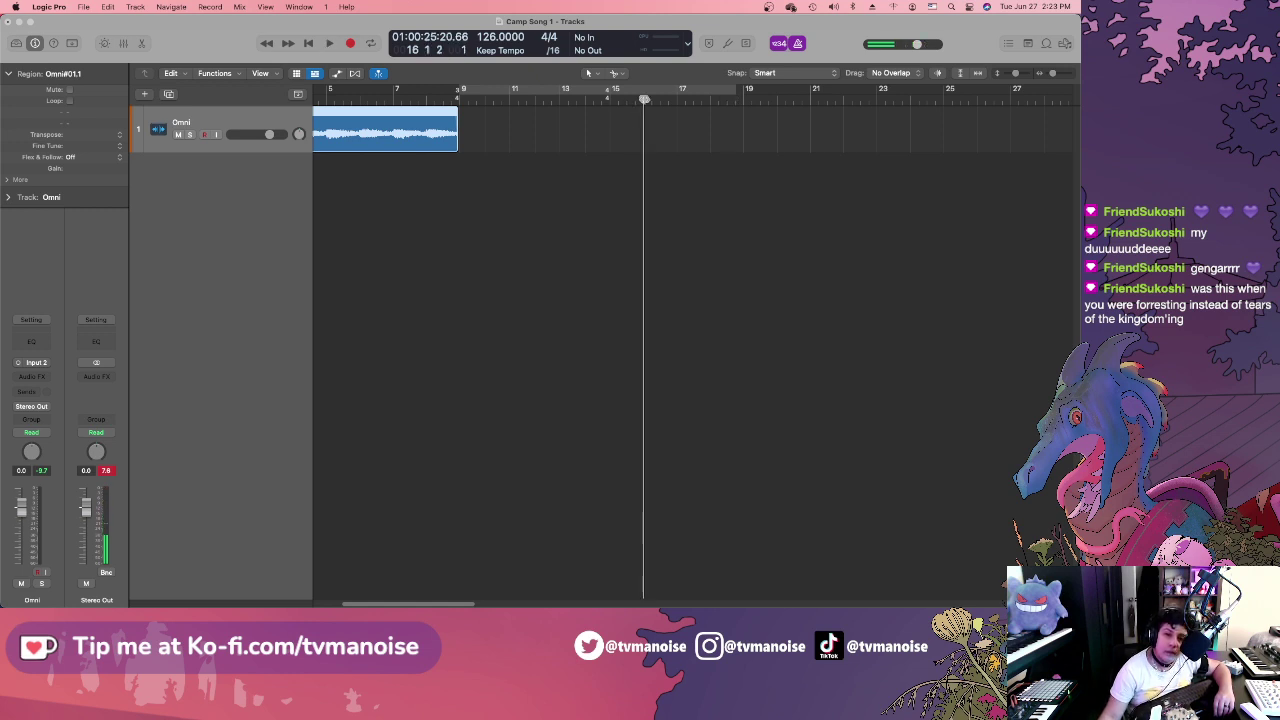
left_click(1009, 44)
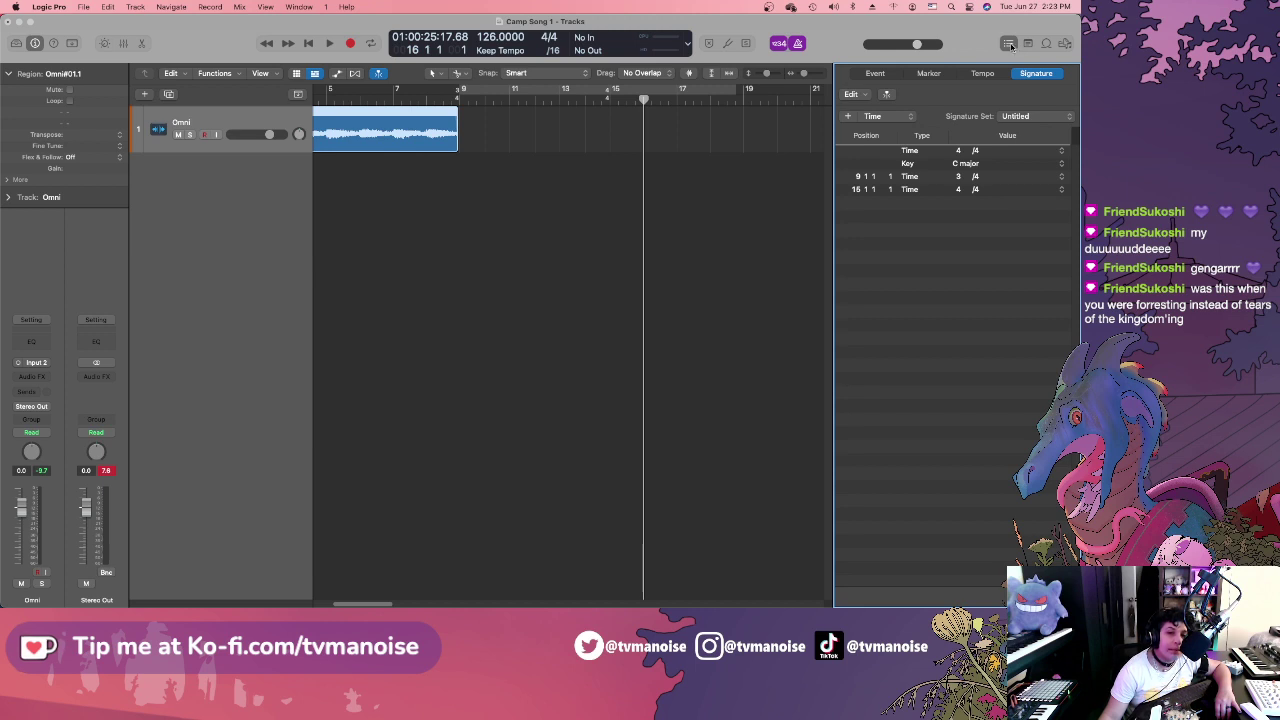
left_click(848, 117)
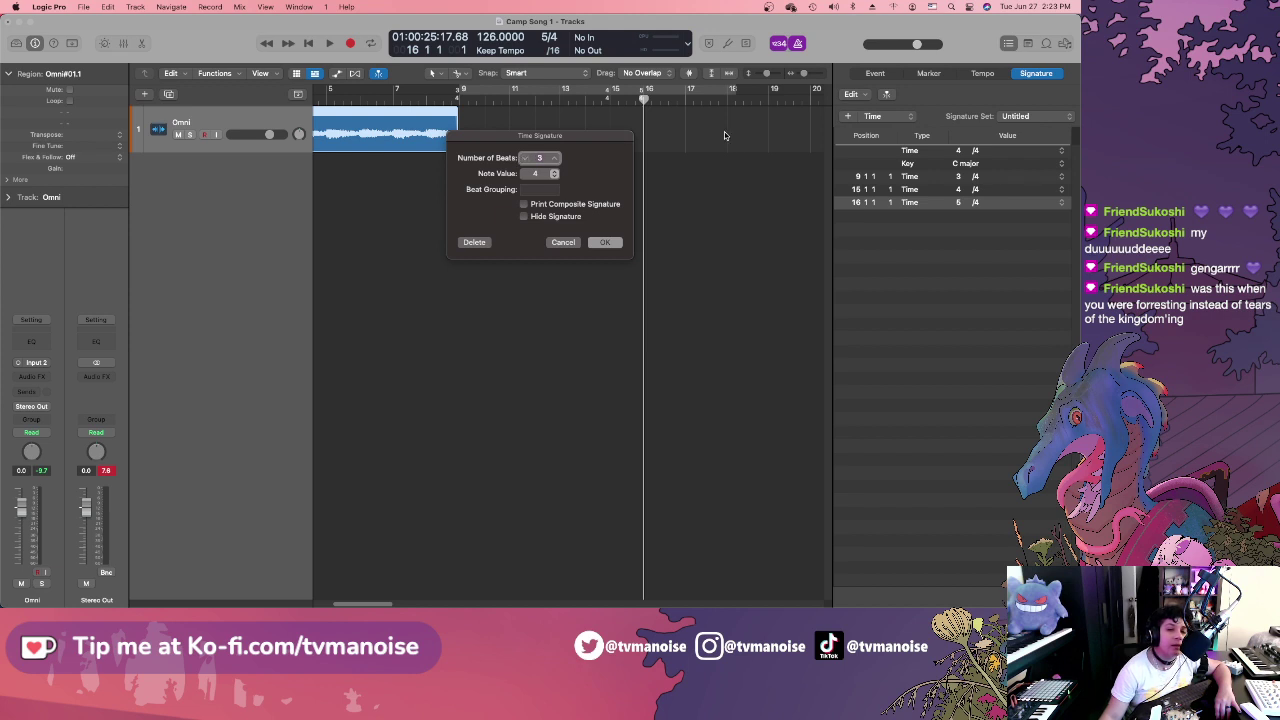
left_click(603, 243)
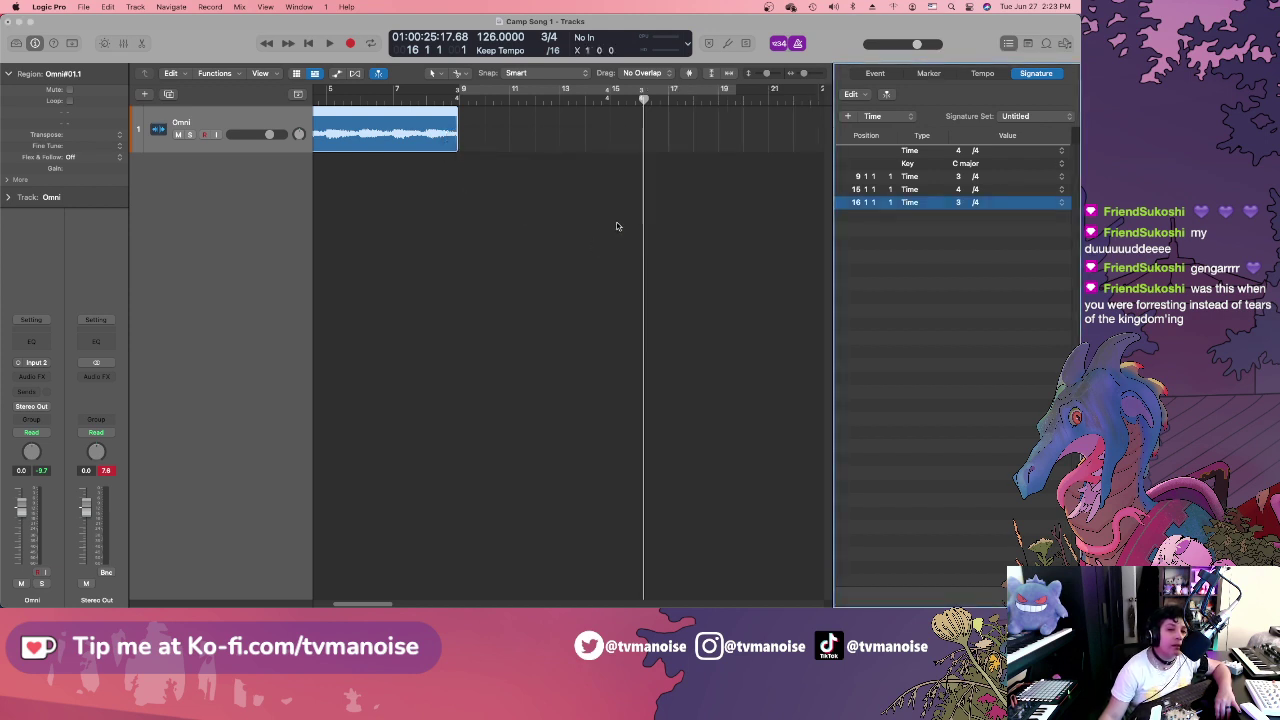
left_click(1008, 44)
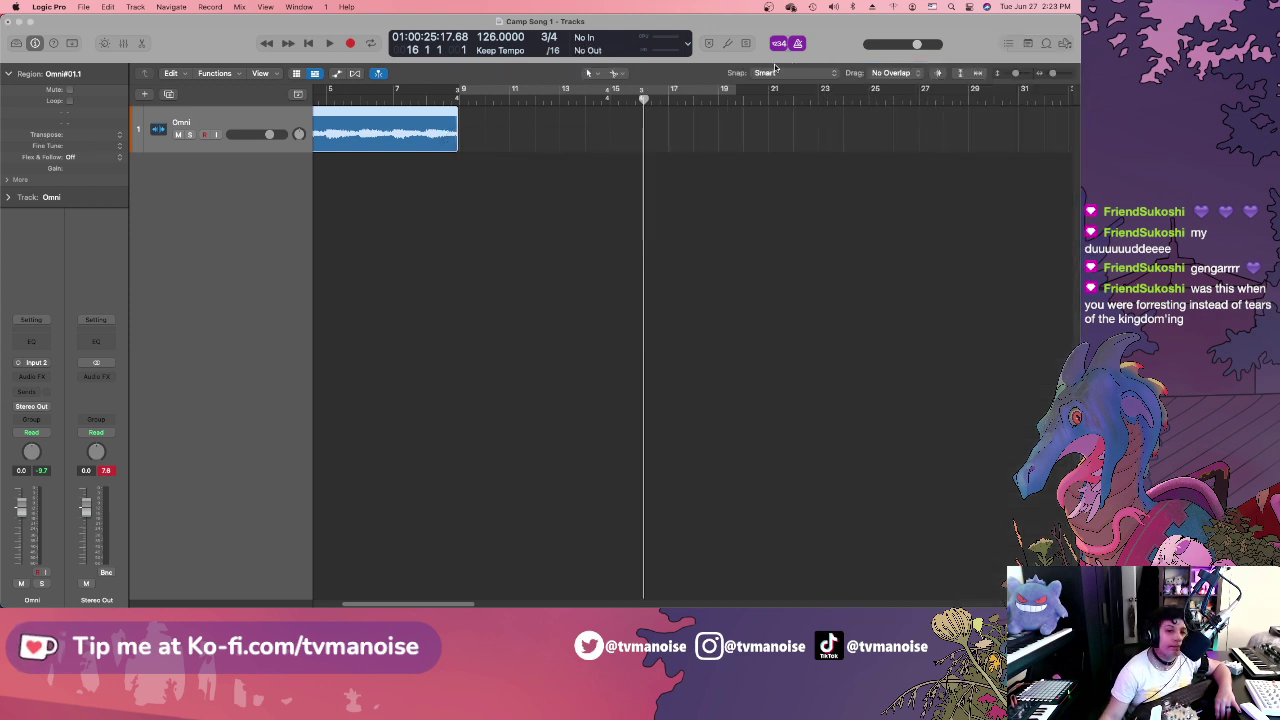
Play from bar 7 to about bar 23 to audition the click through the single 4/4 bar and the return to 3/4.
left_click_drag(505, 102, 394, 100)
key("space")
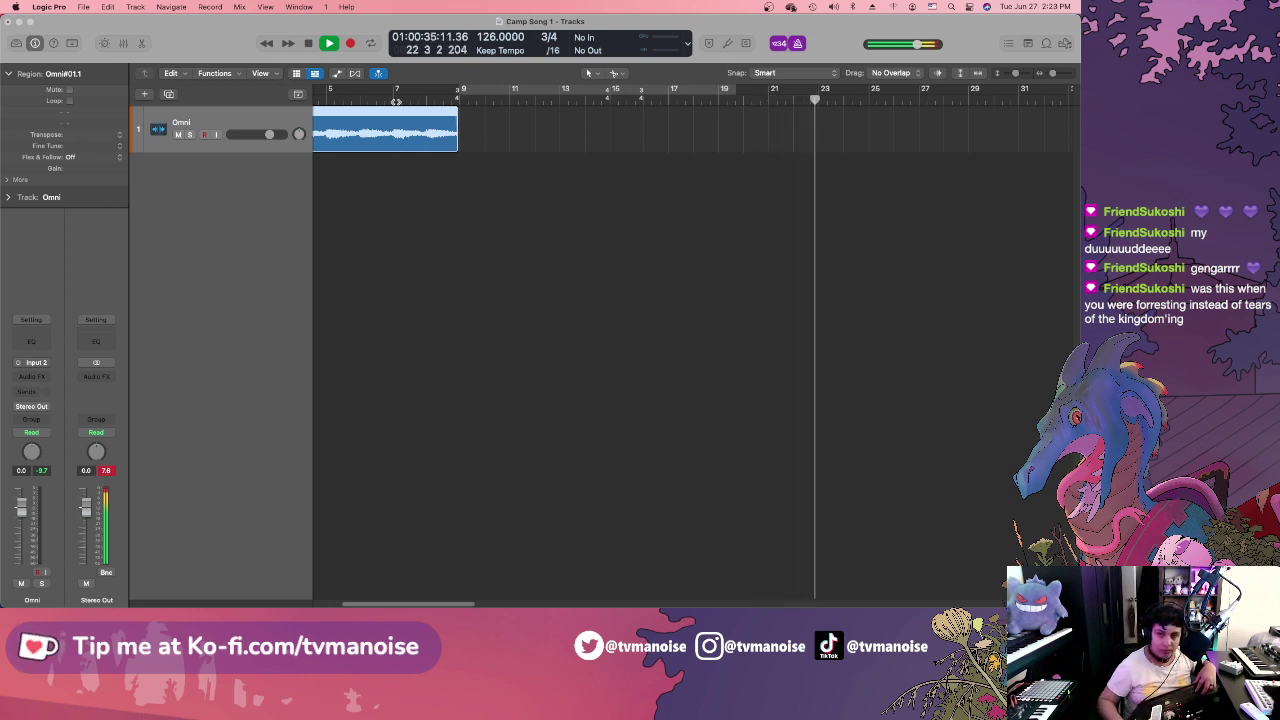
key("space")
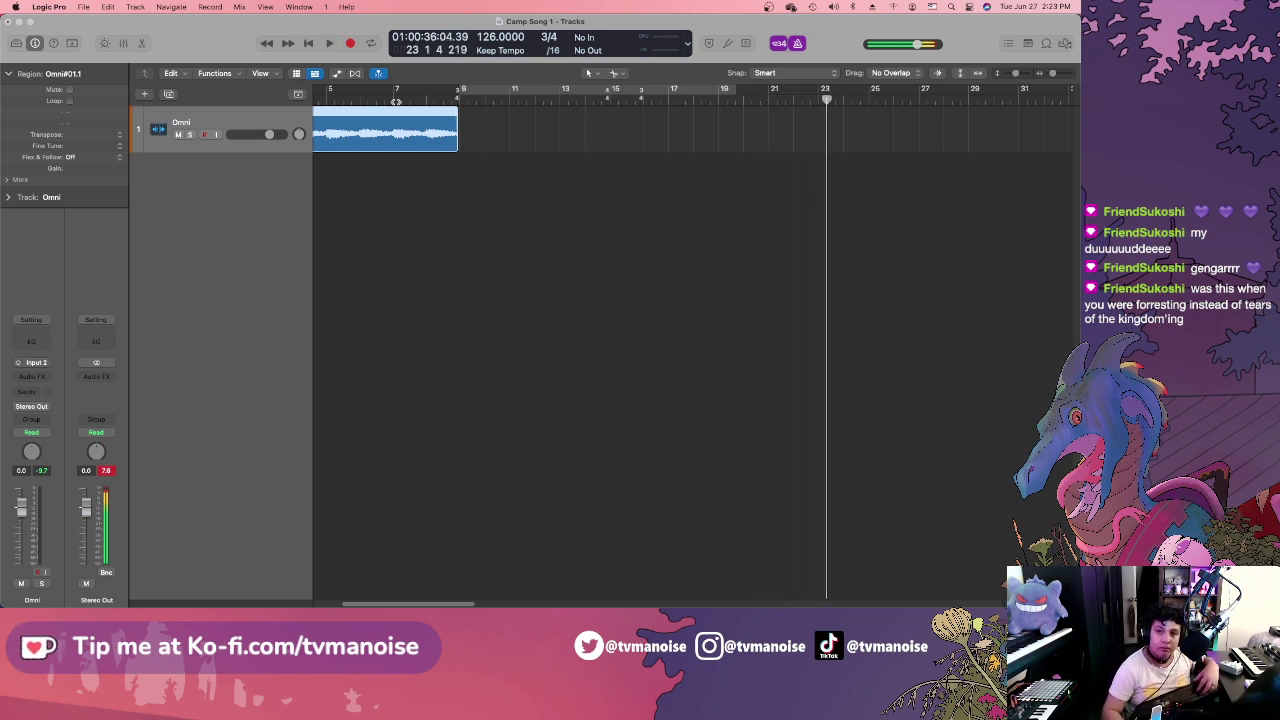
Add a 4/4 time signature change at bar 22 in the project's signature list.
left_click(795, 101)
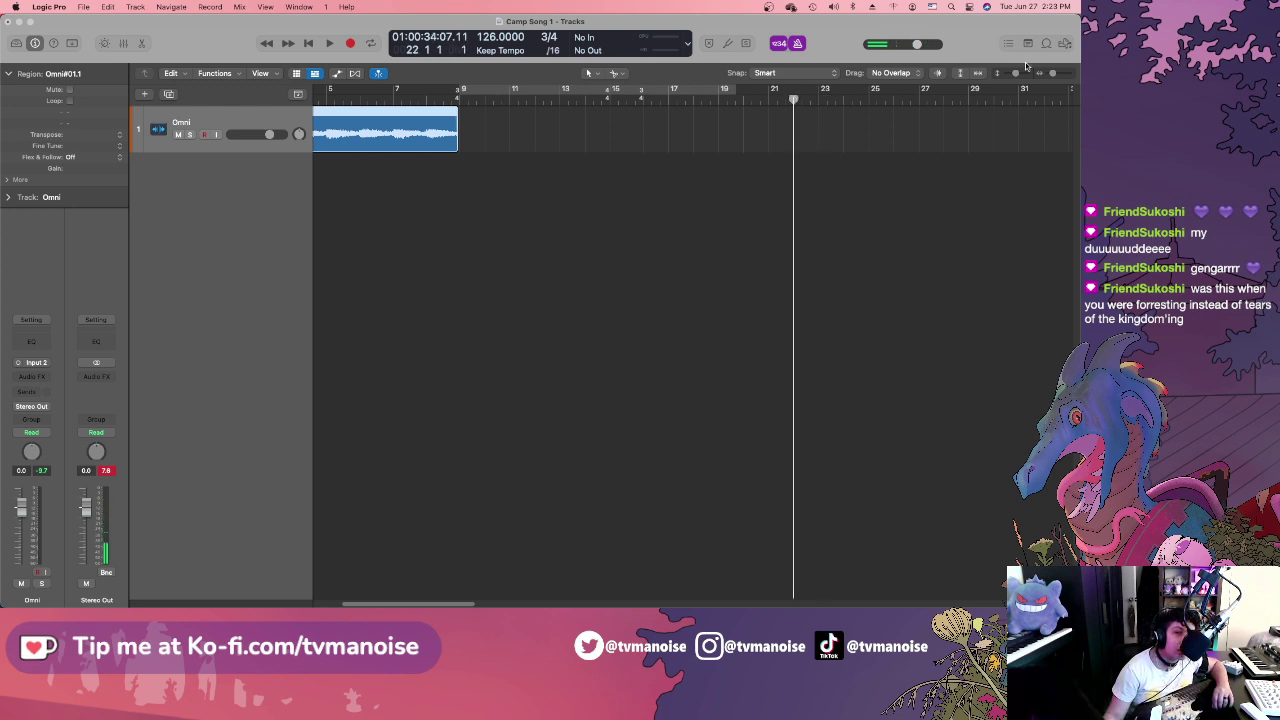
left_click(1007, 44)
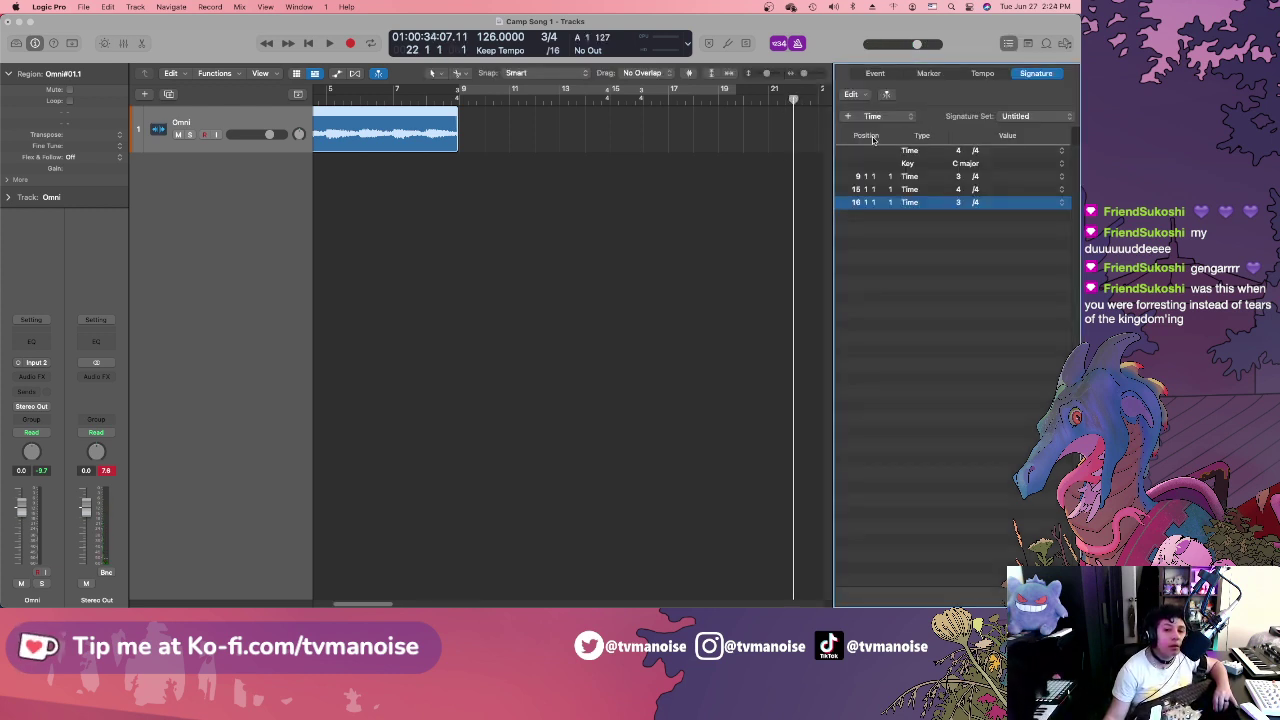
left_click(848, 117)
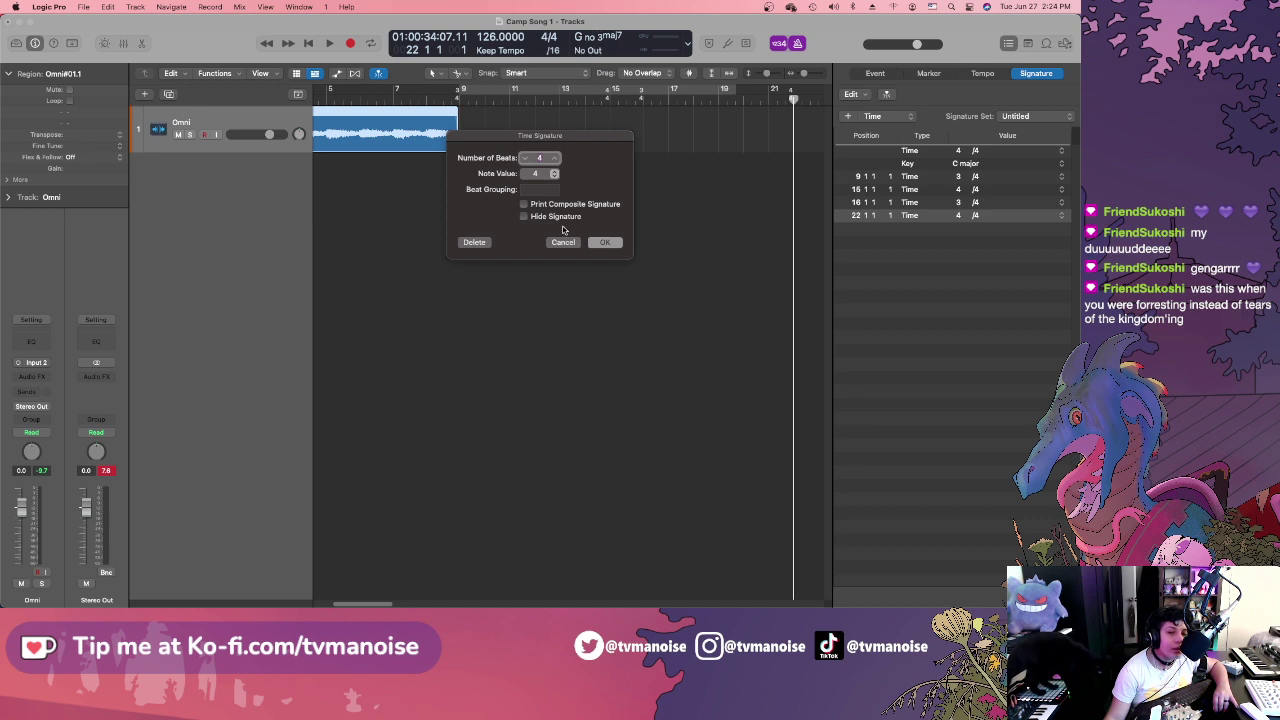
left_click(601, 242)
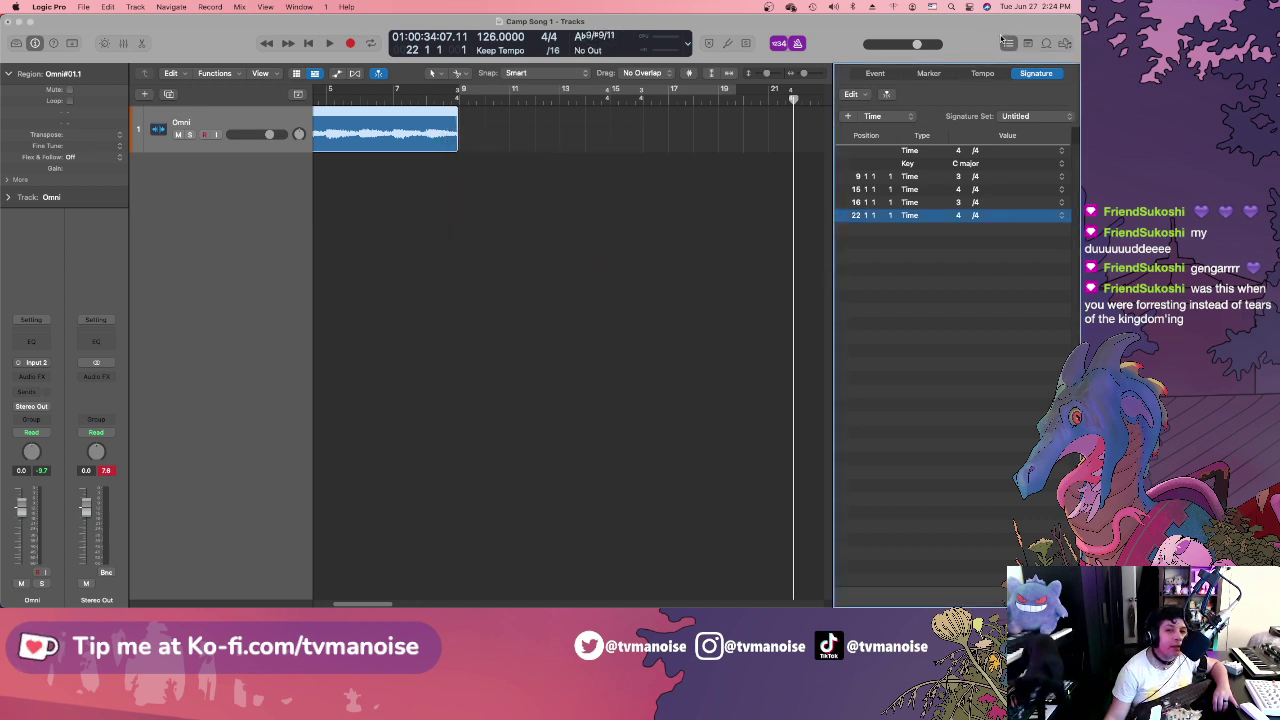
left_click(1007, 42)
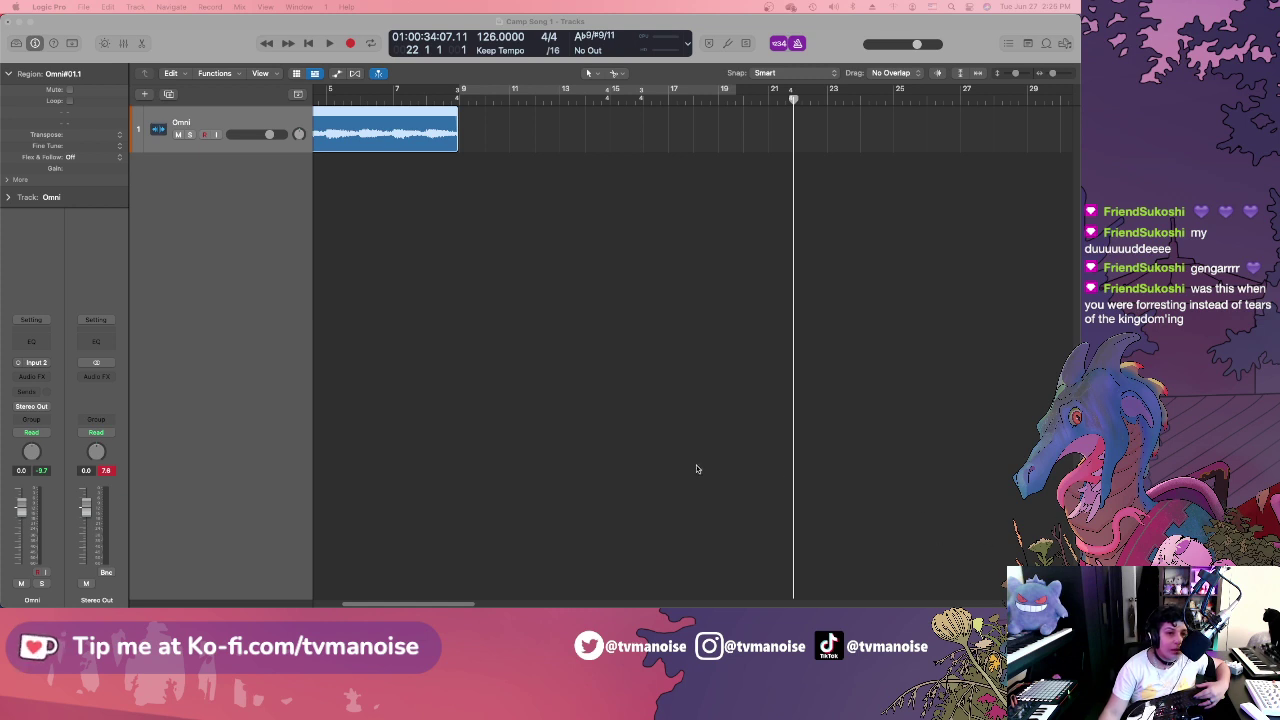
Record-enable the Omni track and record the next section from bar 9 to just past bar 23.
left_click_drag(466, 604, 427, 604)
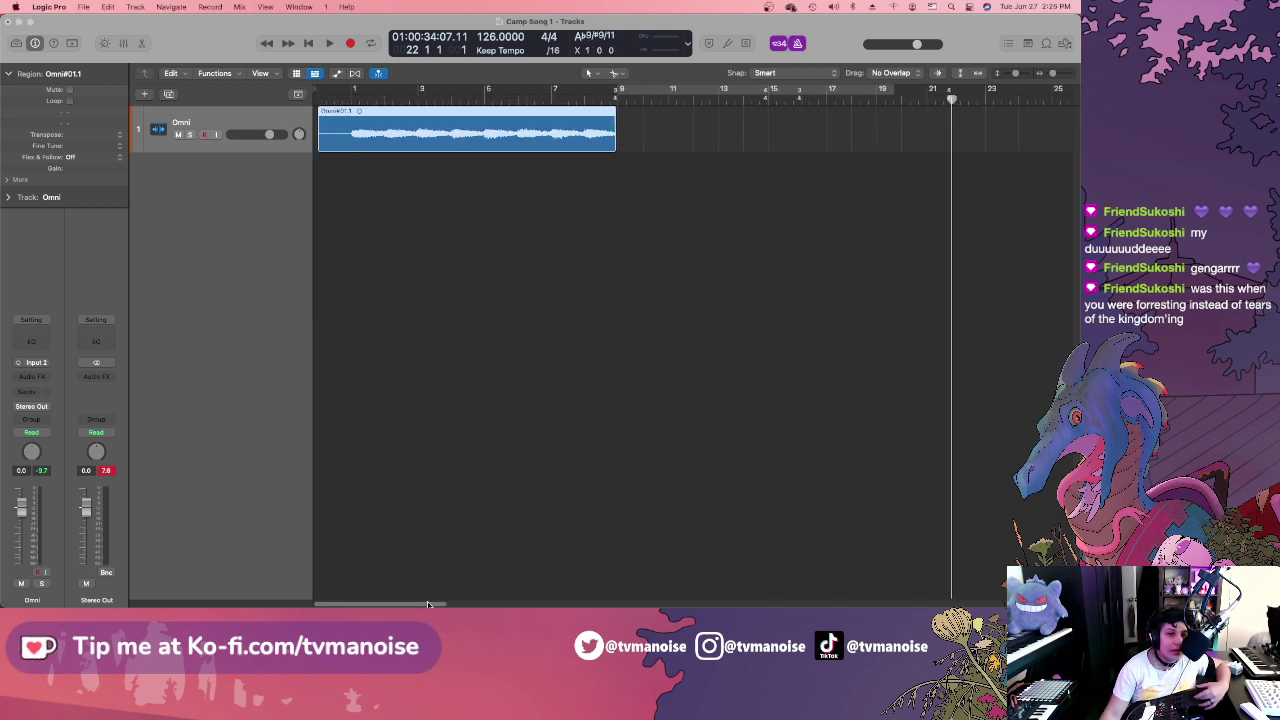
left_click(618, 100)
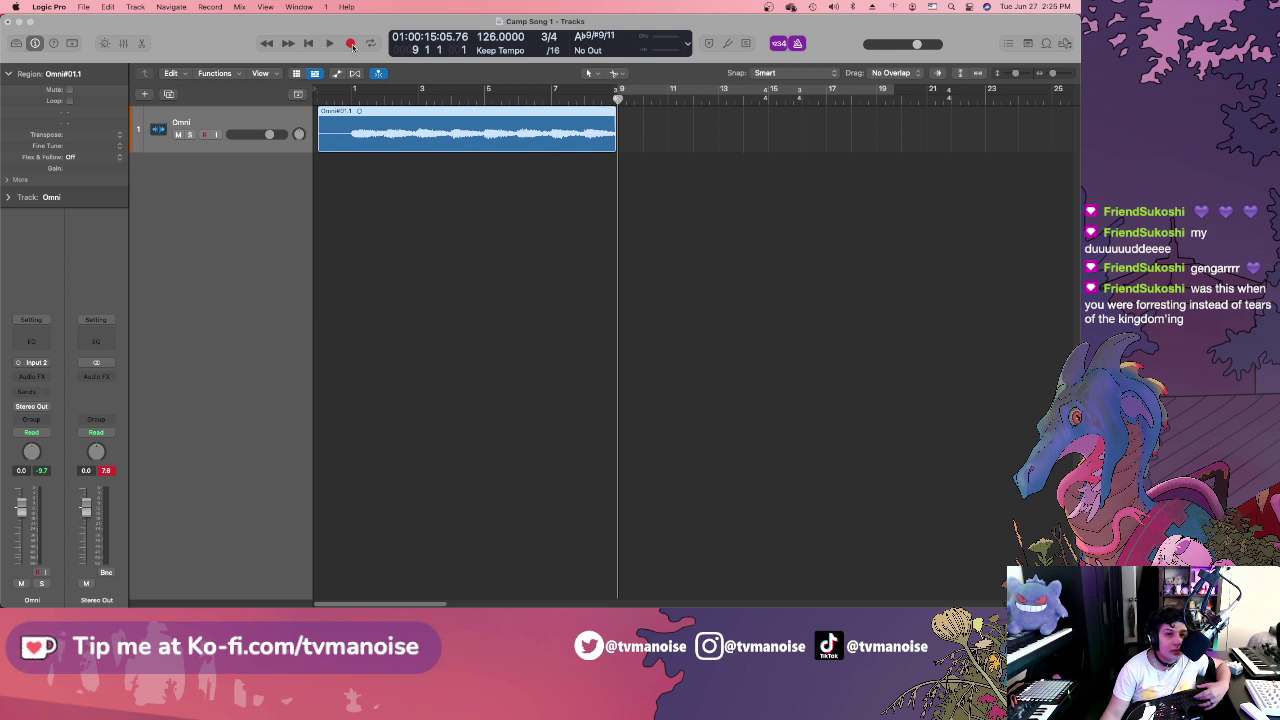
left_click(216, 136)
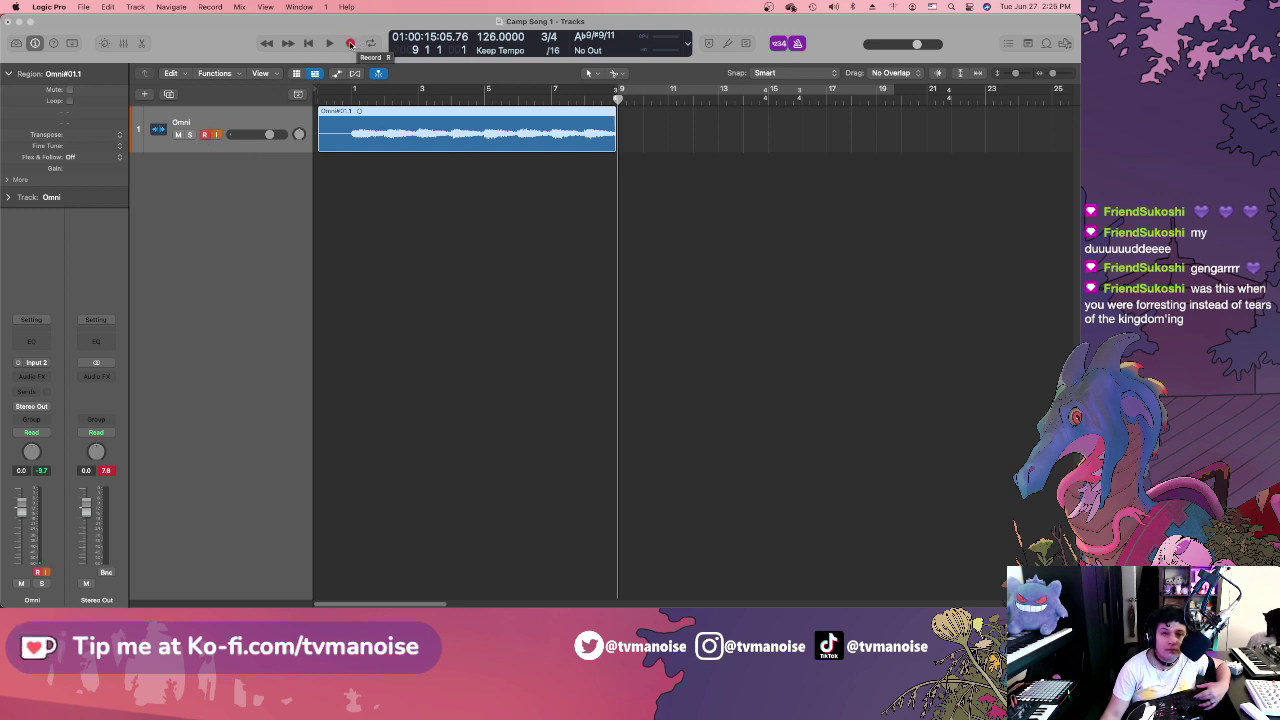
left_click(350, 44)
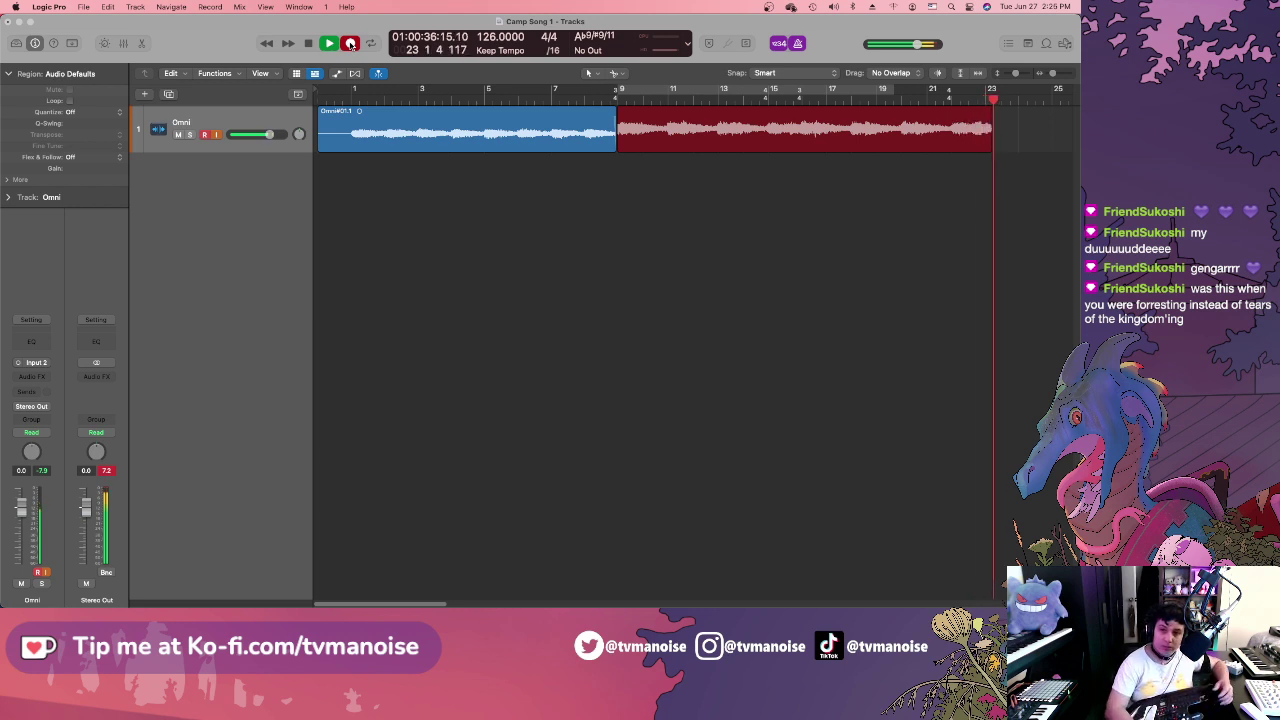
left_click(350, 44)
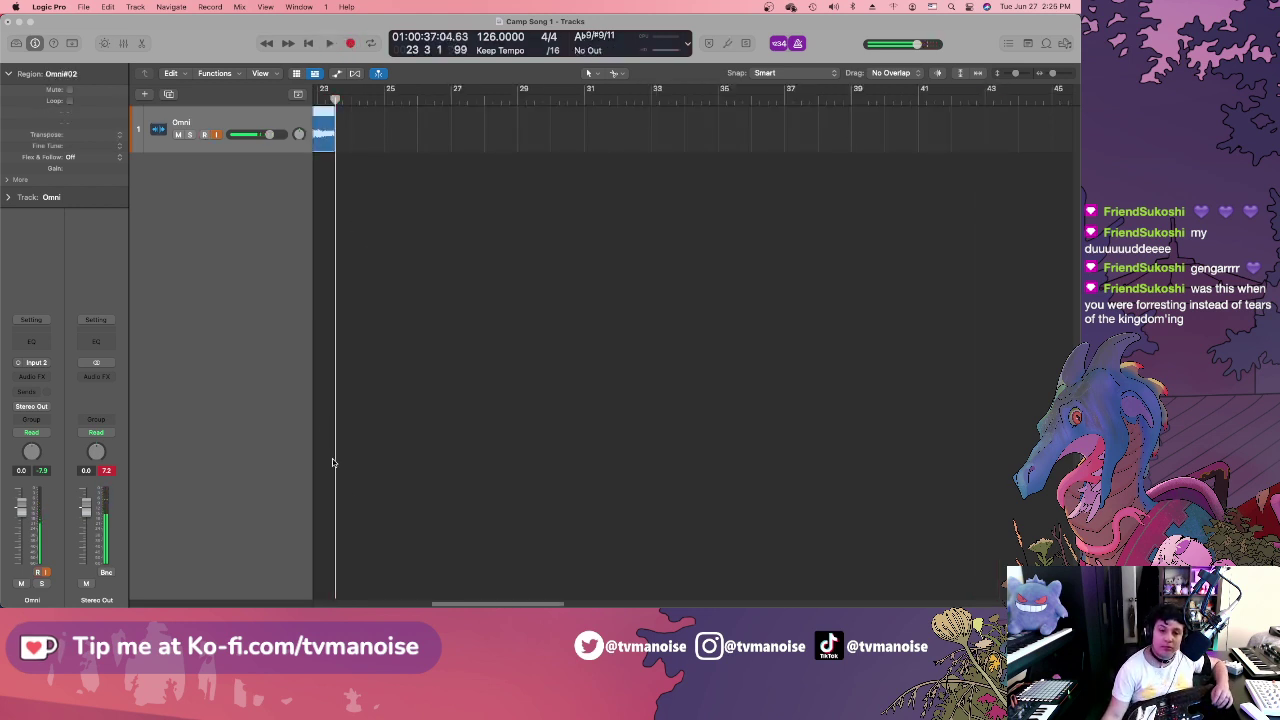
Extend the start of the newly recorded Omni region to slightly before bar 9, overlapping the end of the first region.
left_click_drag(467, 604, 341, 605)
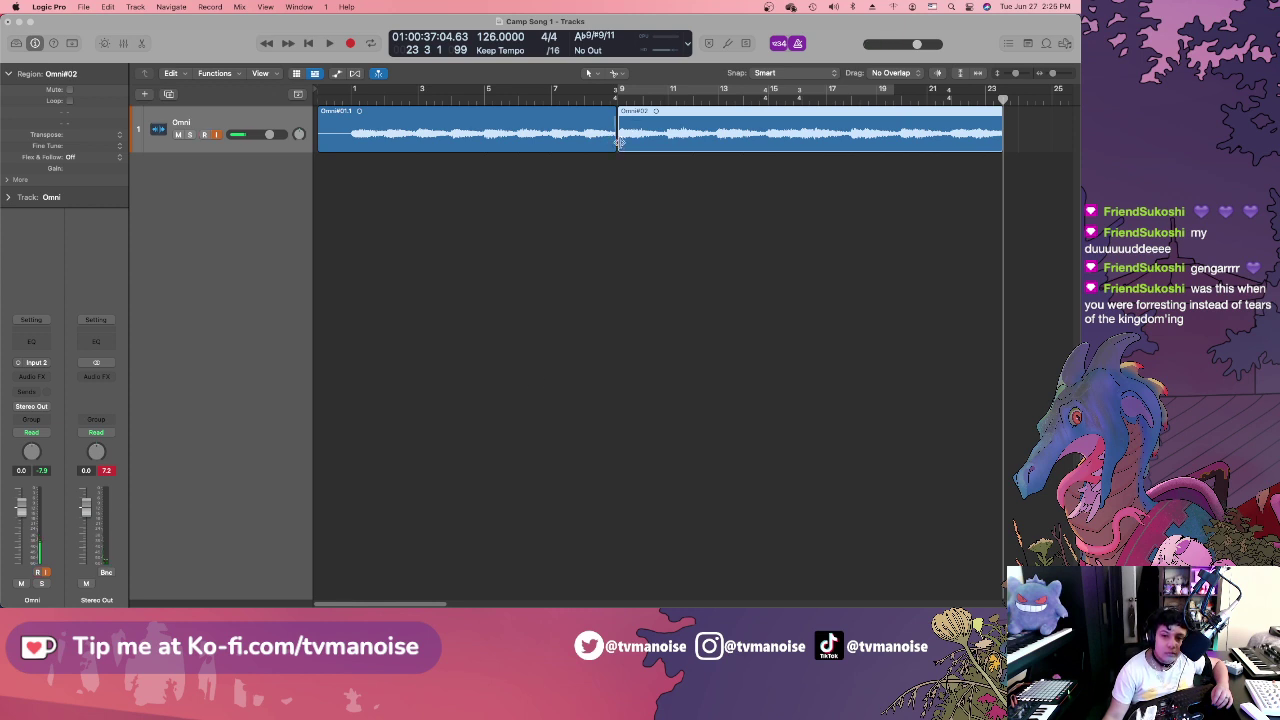
left_click_drag(619, 142, 619, 143)
left_click(1049, 74)
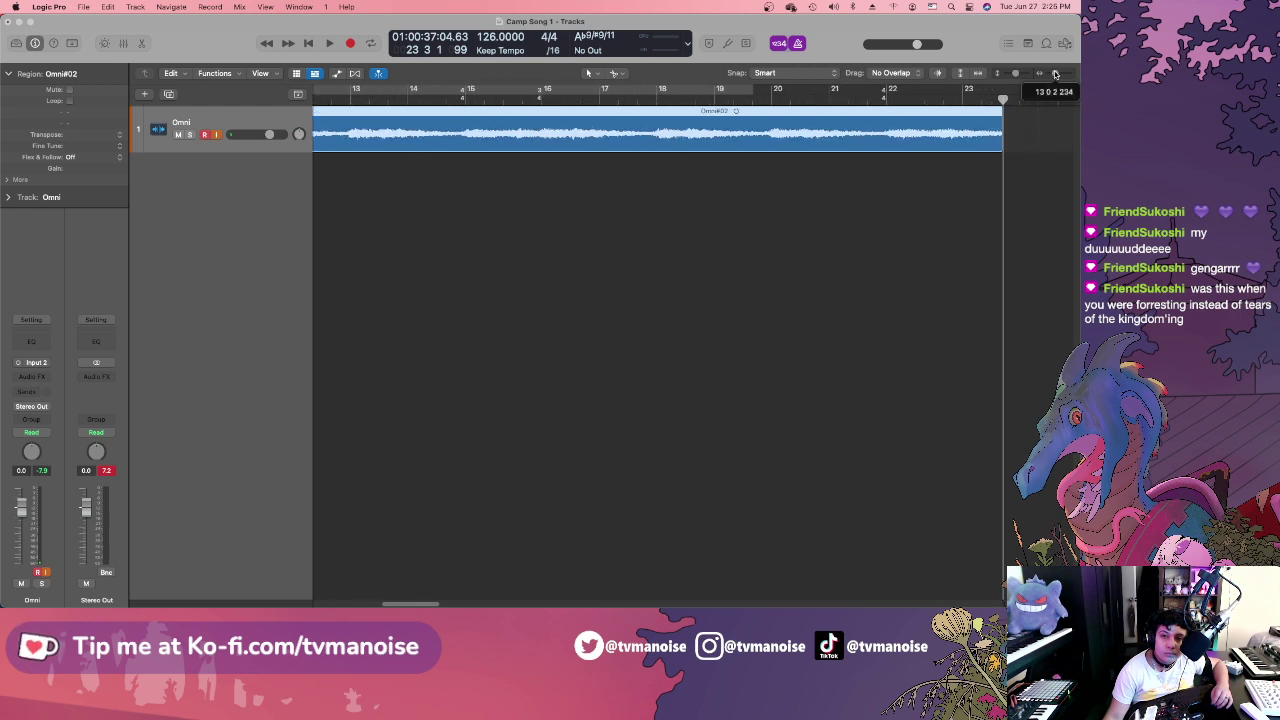
left_click_drag(403, 604, 385, 604)
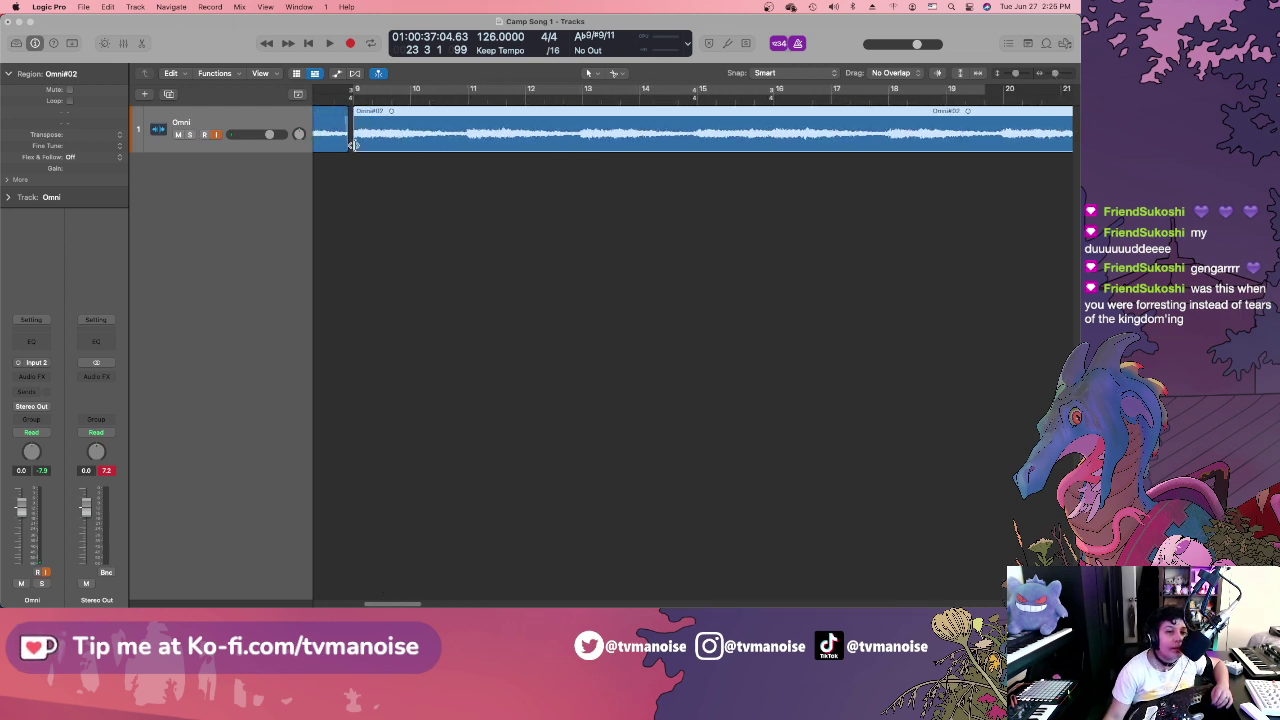
left_click_drag(352, 145, 348, 145)
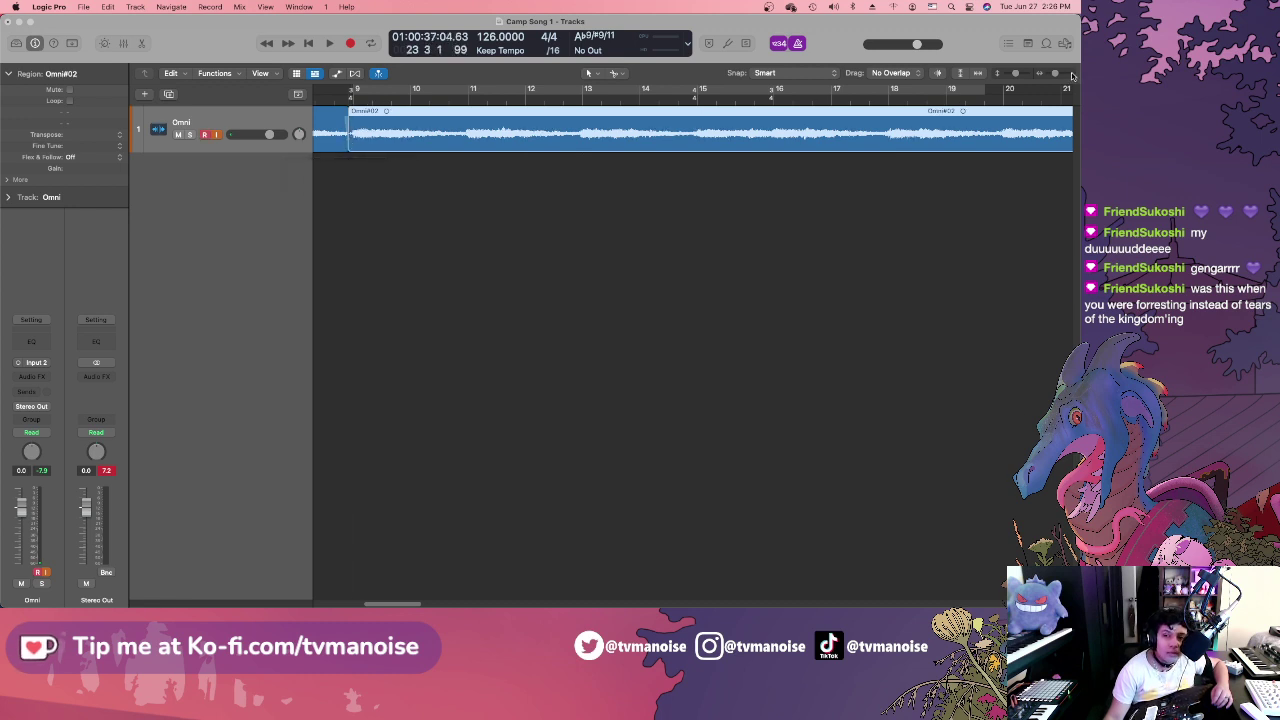
left_click_drag(1055, 75, 1061, 75)
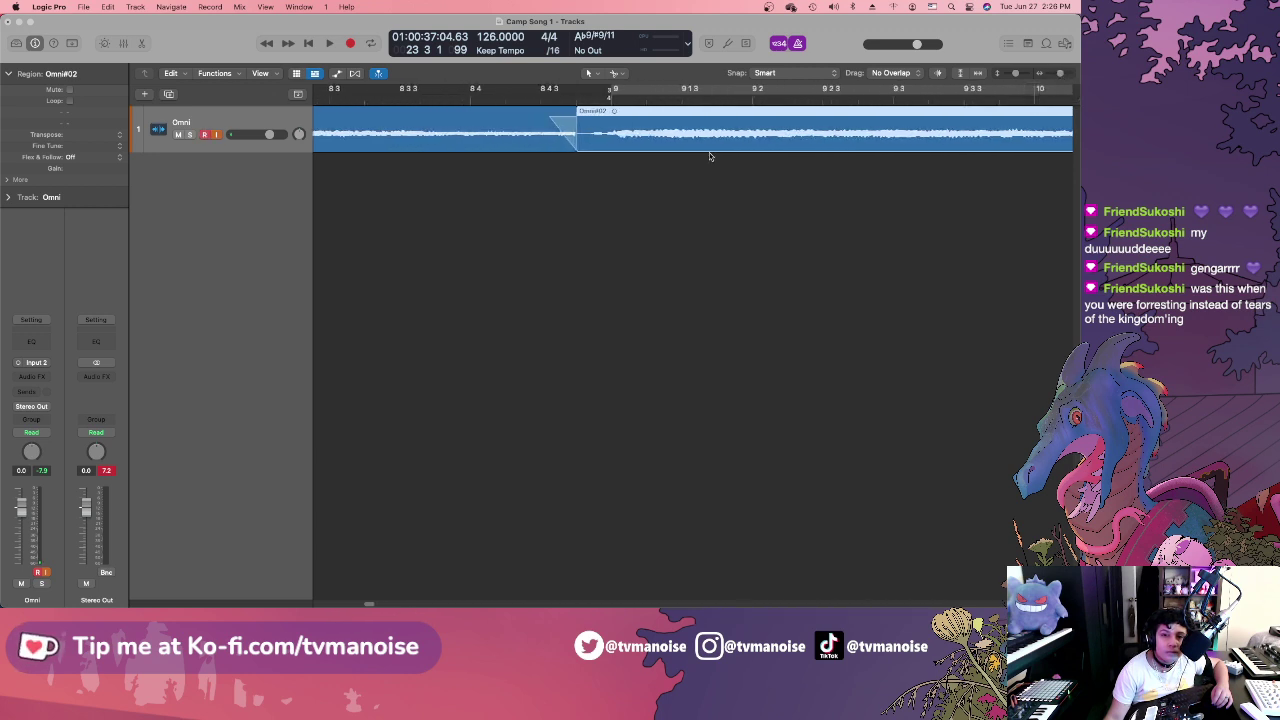
left_click_drag(578, 143, 589, 147)
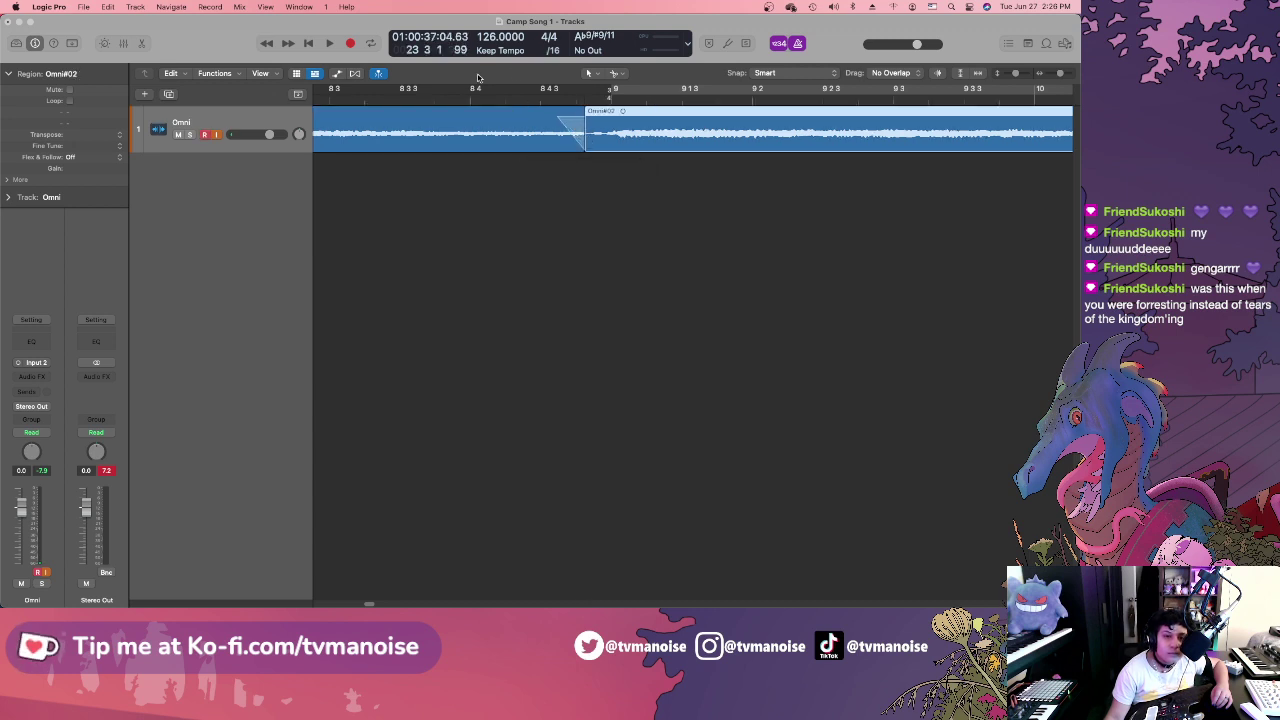
Create a short crossfade between the two Omni regions near bar 9 with the Fade Tool, then restore the Pointer Tool.
left_click(599, 78)
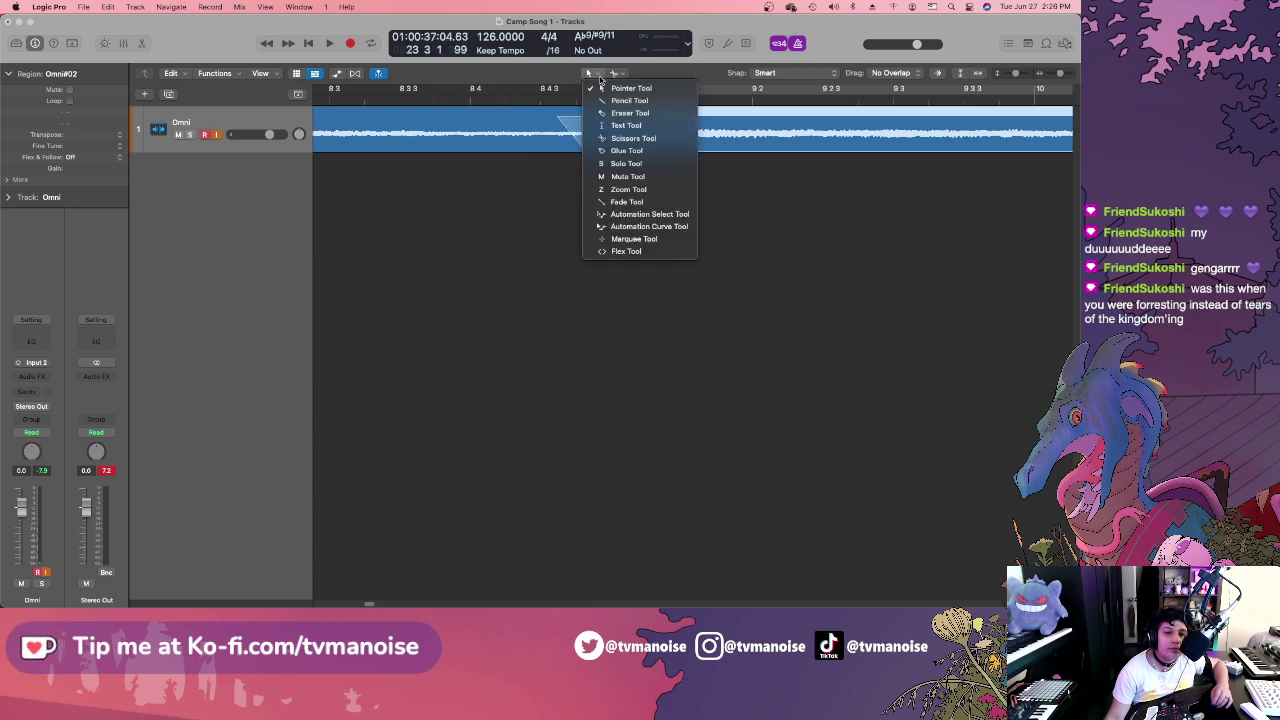
left_click(627, 201)
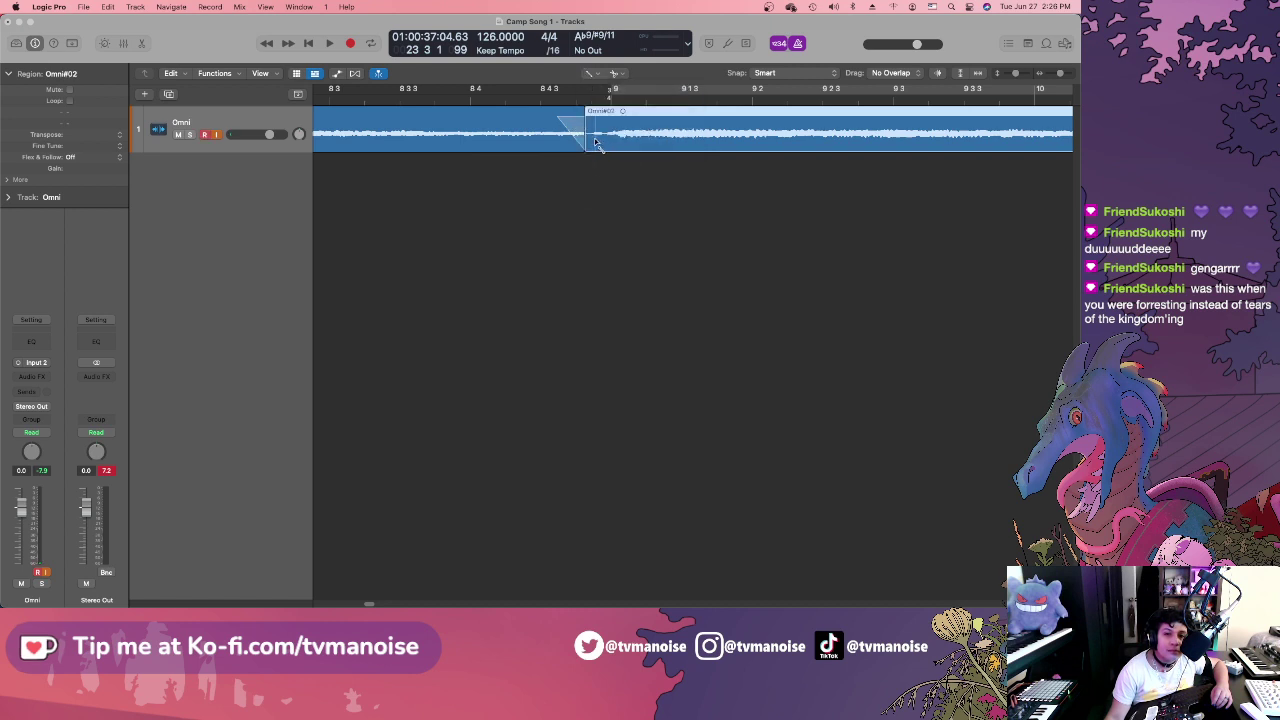
left_click(592, 74)
left_click(630, 88)
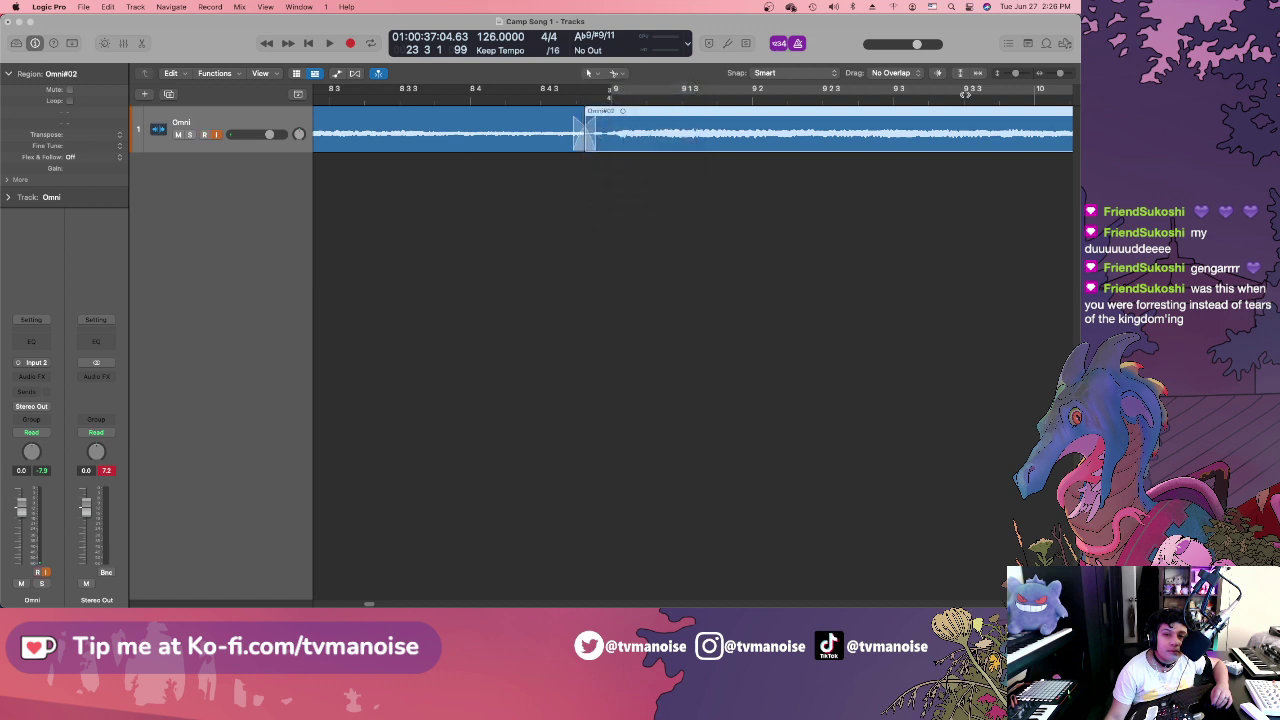
Play both Omni regions from the project start to past bar 24 to audition the crossfade and meter changes.
left_click_drag(1060, 74, 1045, 74)
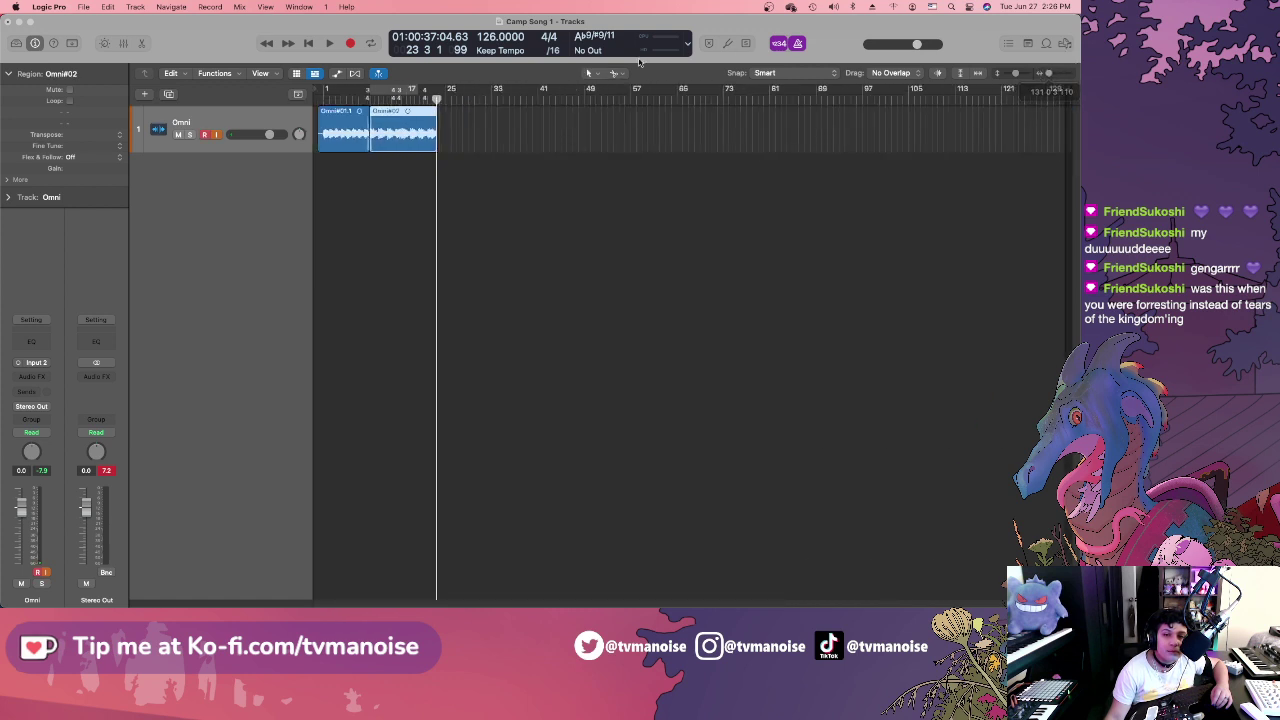
left_click(311, 48)
left_click(329, 43)
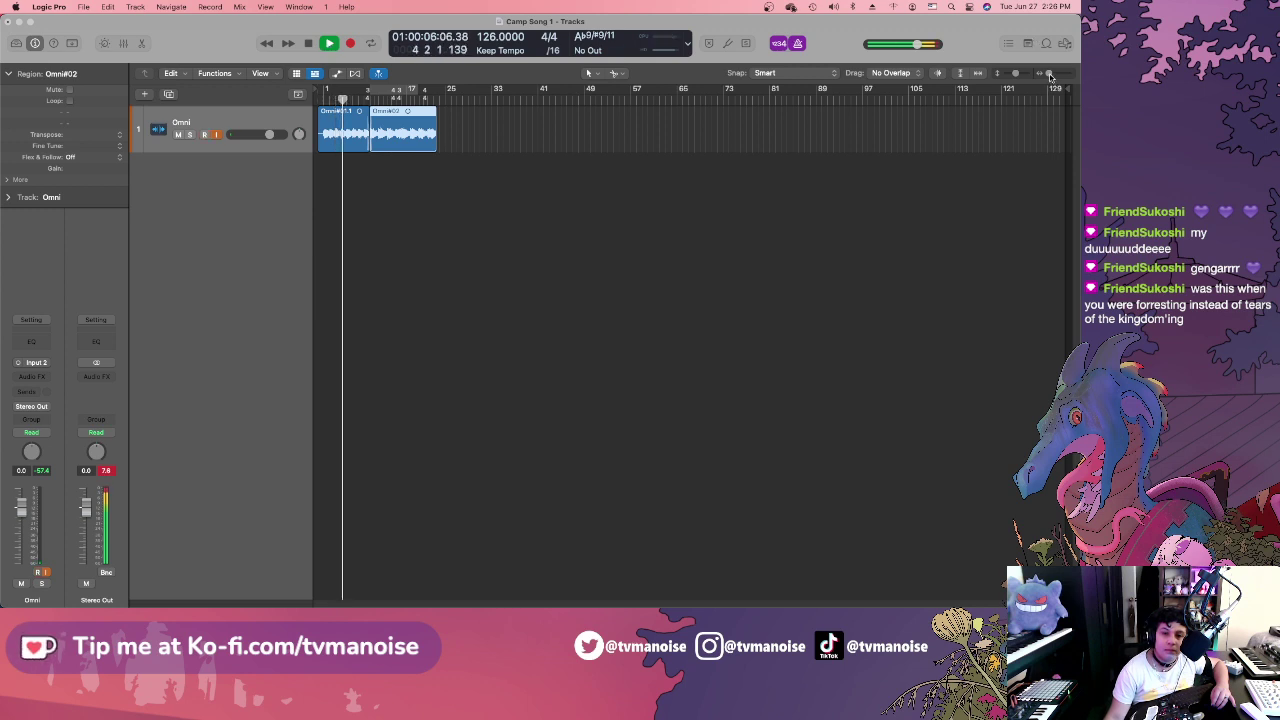
left_click_drag(1048, 73, 1053, 75)
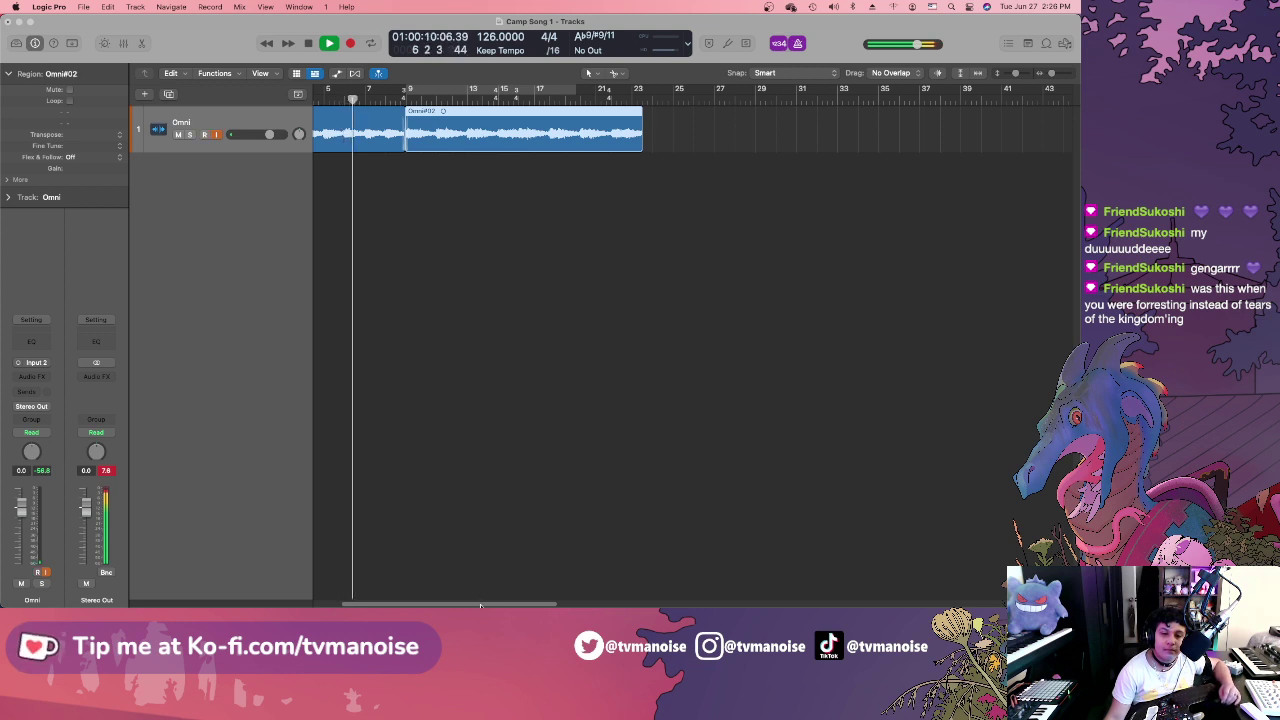
left_click_drag(481, 602, 420, 604)
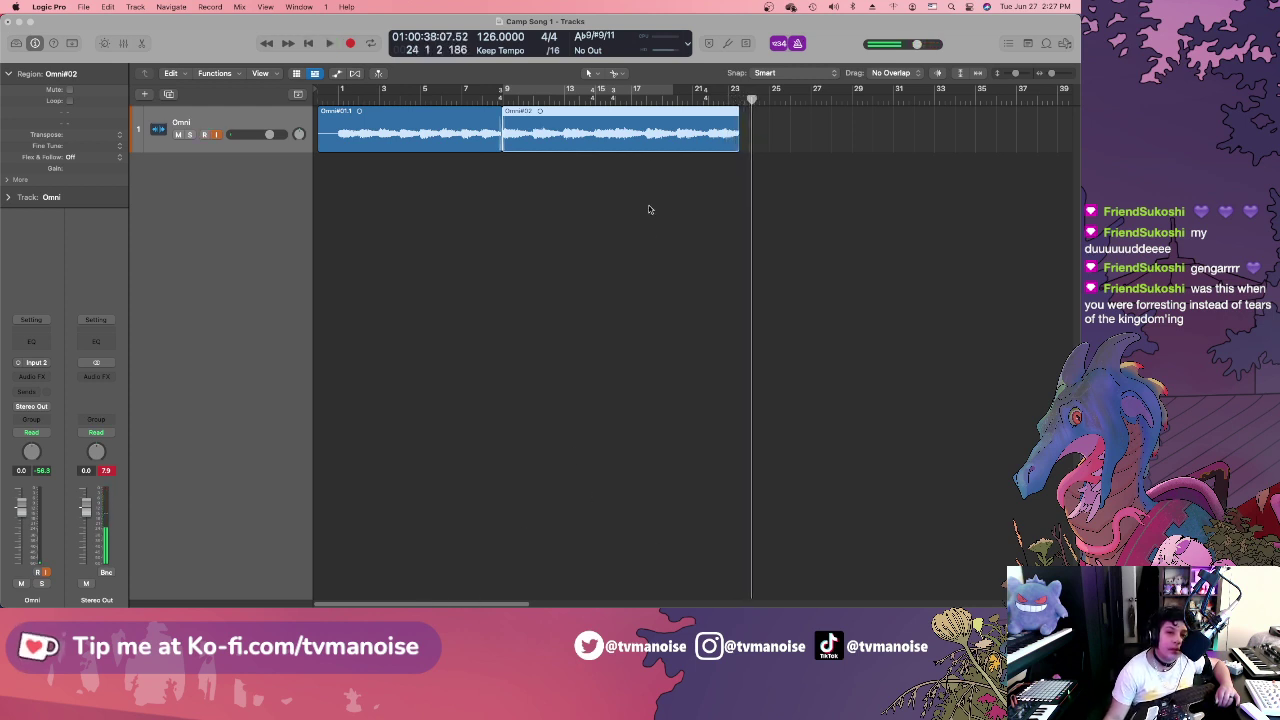
left_click_drag(636, 103, 615, 101)
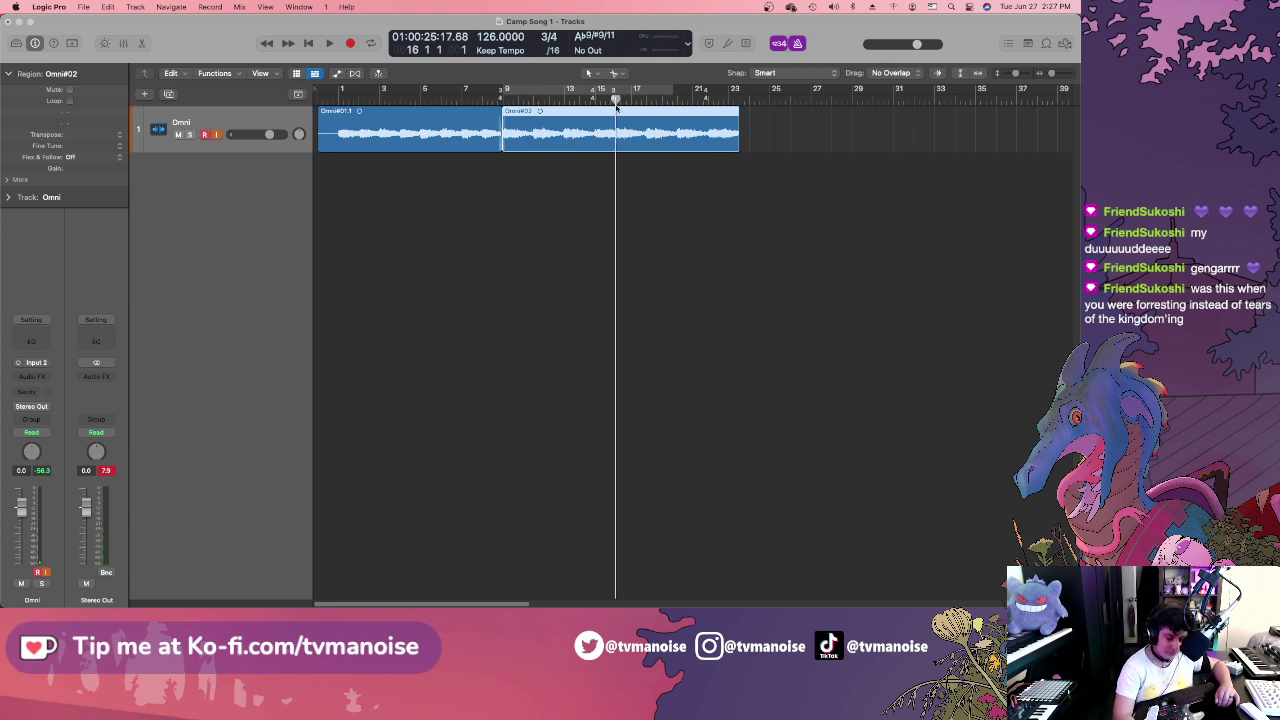
key("r")
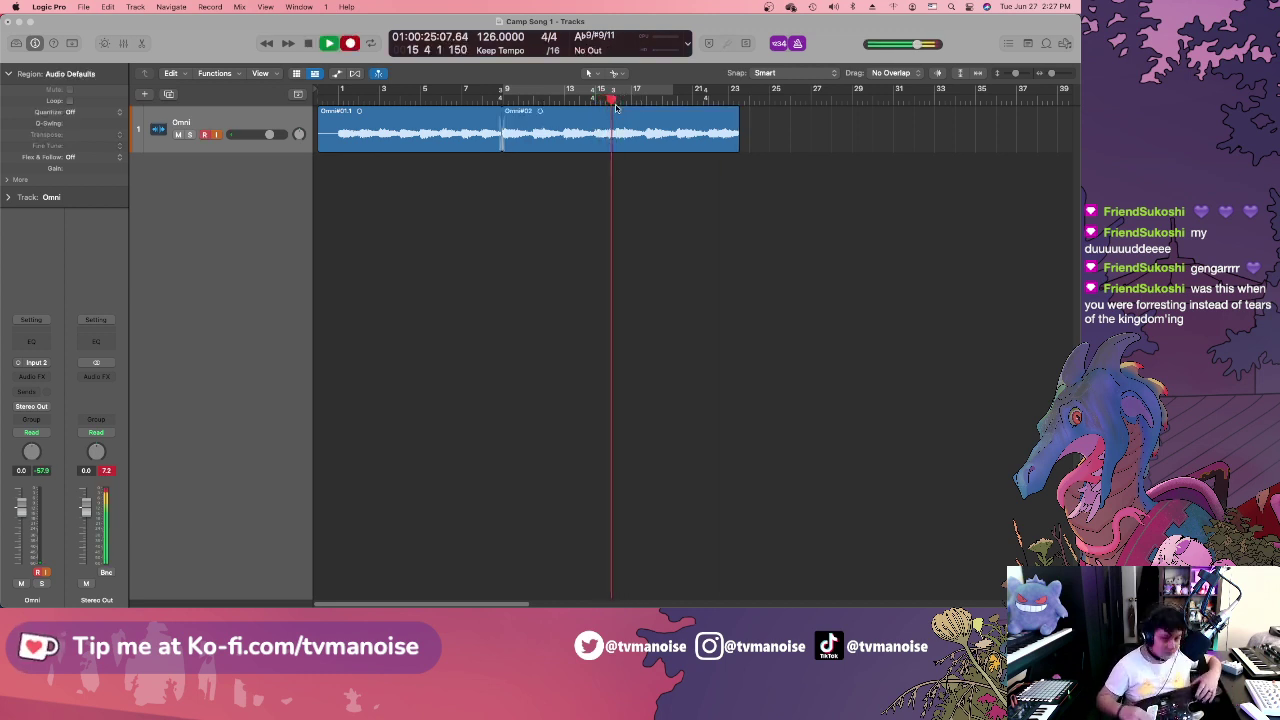
key("space")
key("super+z")
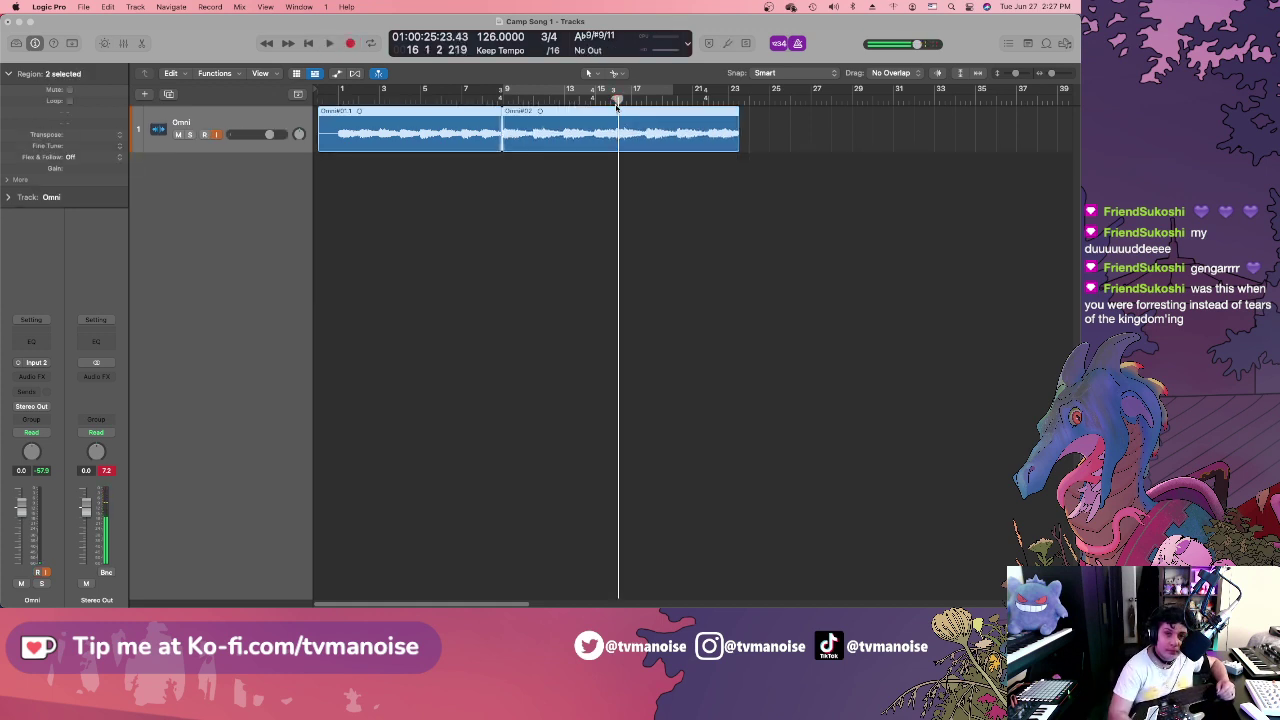
Record another Omni take from bar 16 to about bar 40 and collapse the resulting take folder.
left_click_drag(617, 101, 615, 99)
key("r")
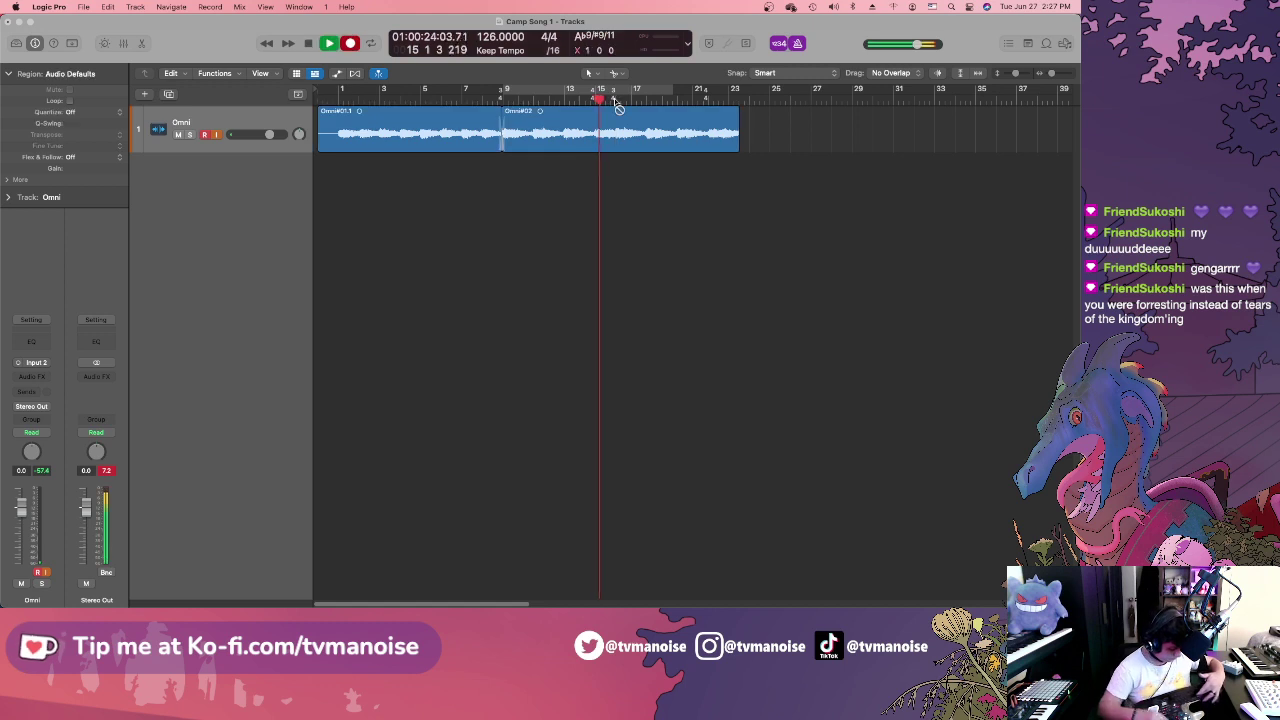
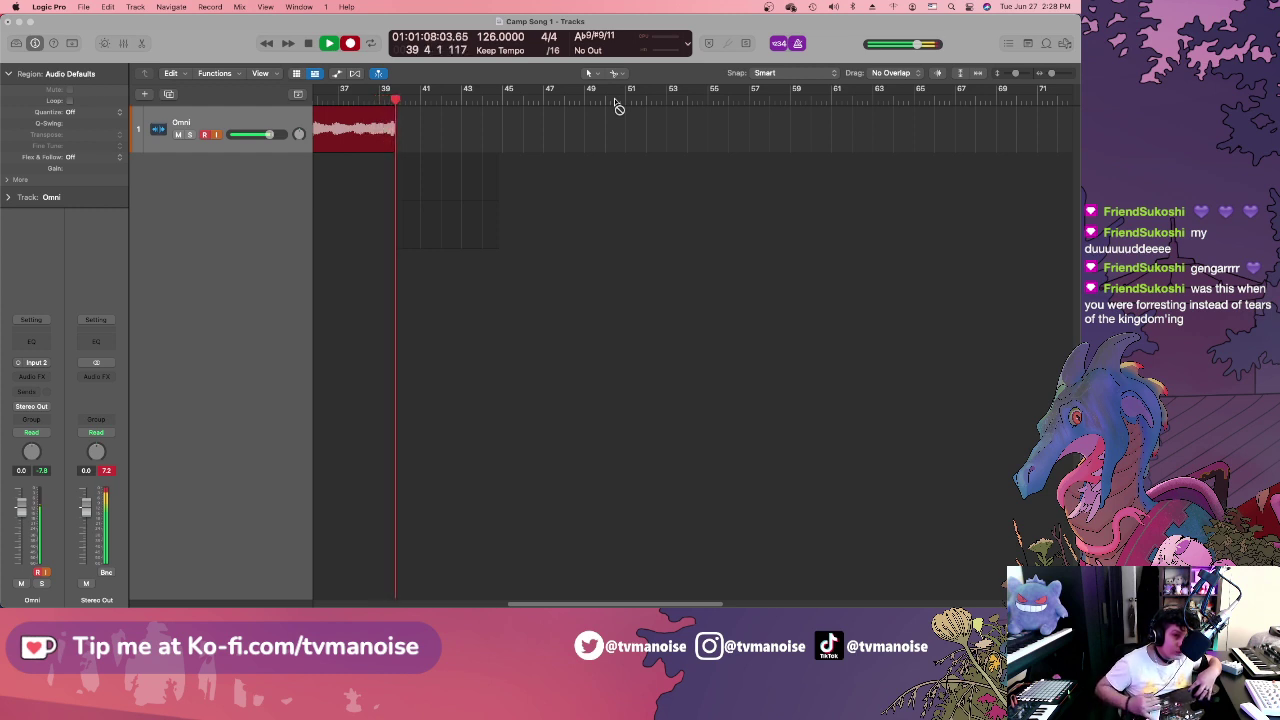
key("space")
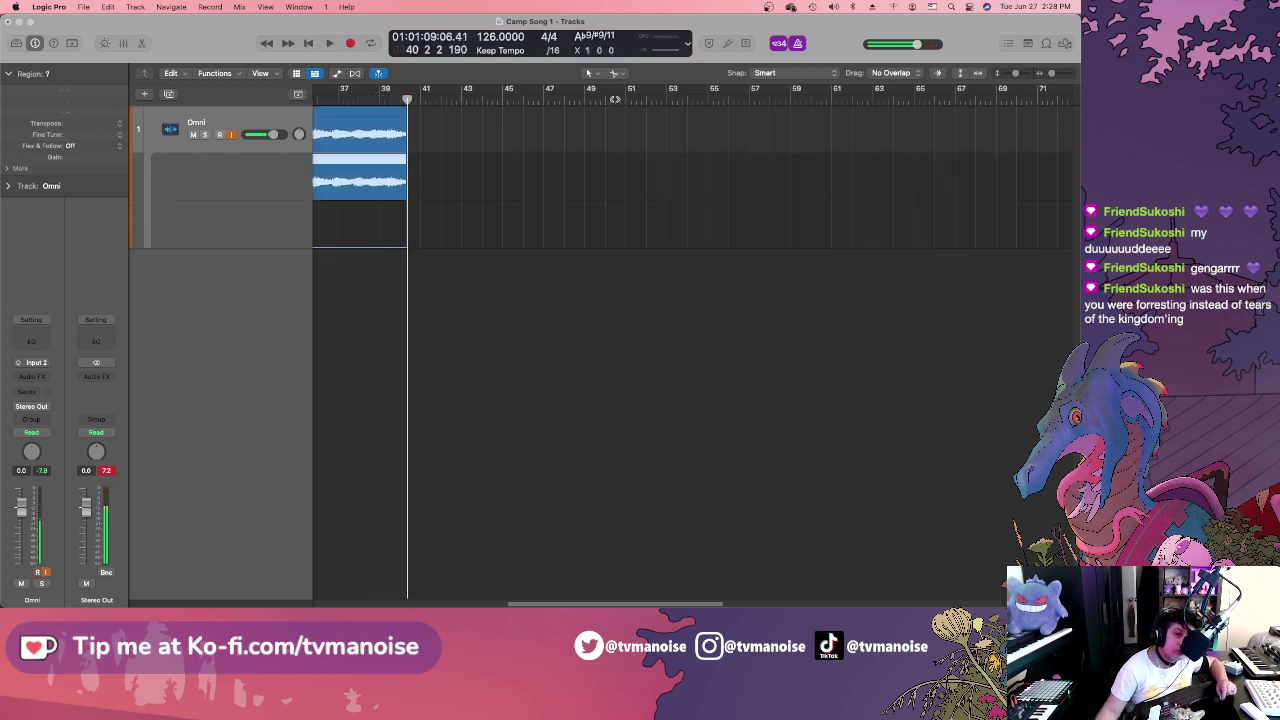
left_click_drag(609, 603, 420, 602)
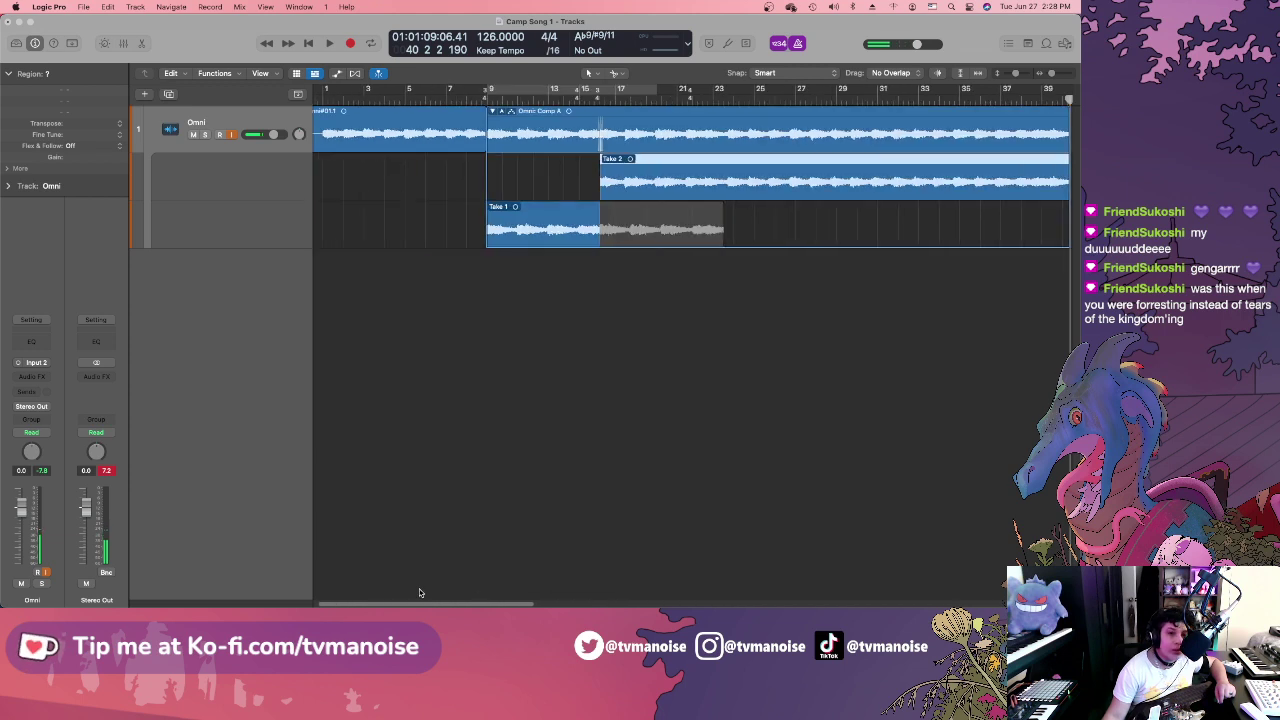
left_click(510, 111)
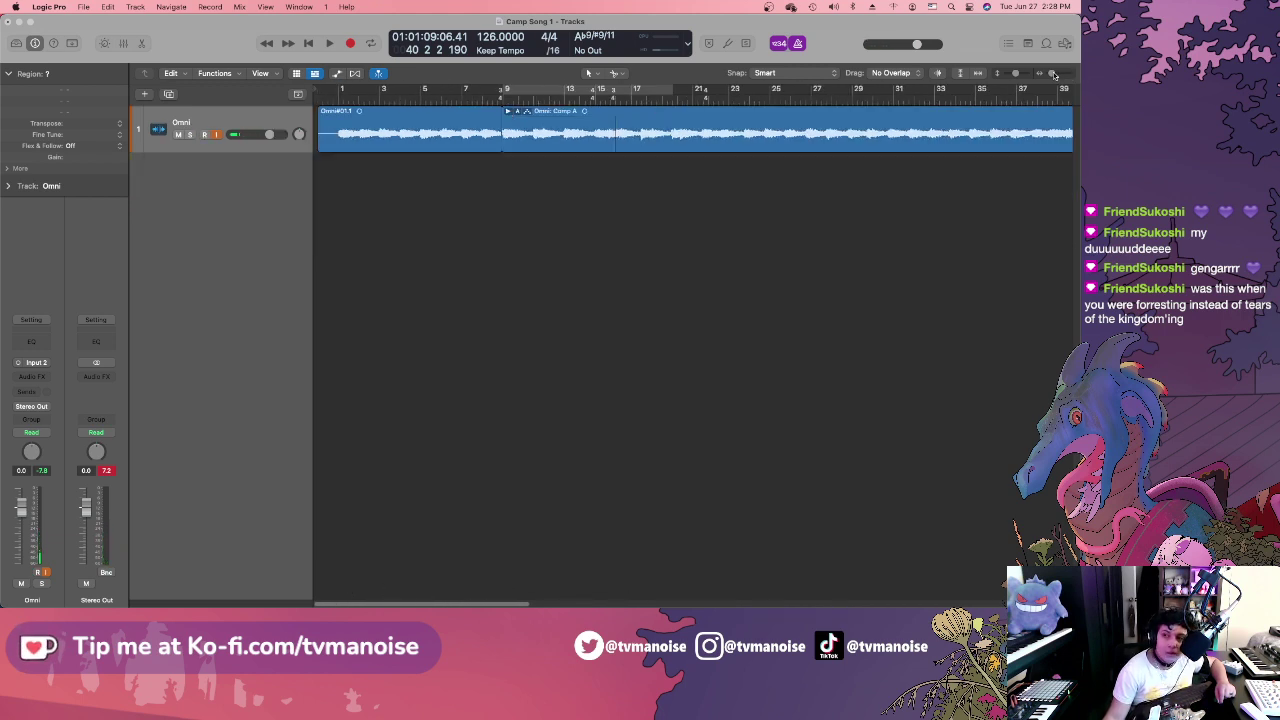
Place the playhead at bar 40 beat 2, near the end of the Omni comp.
left_click_drag(1053, 75, 1027, 75)
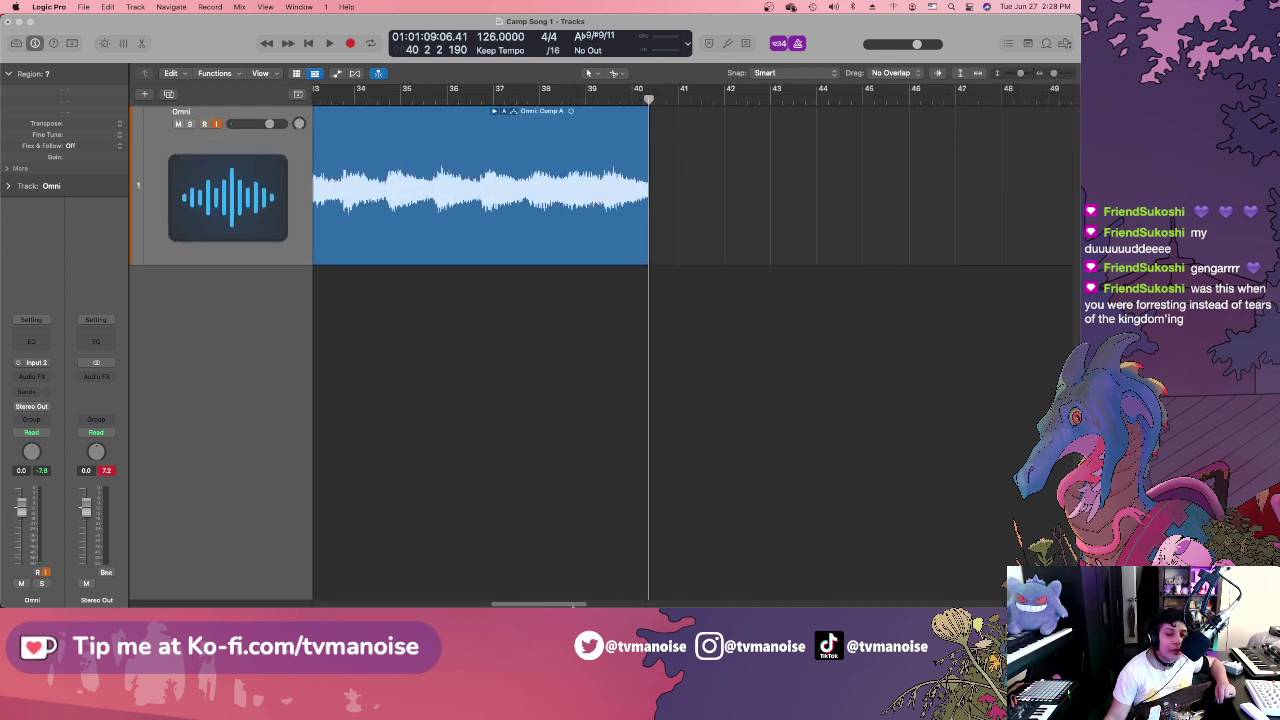
mouse_move(573, 601)
left_mouse_down()
mouse_move(470, 602)
mouse_move(585, 582)
left_mouse_up()
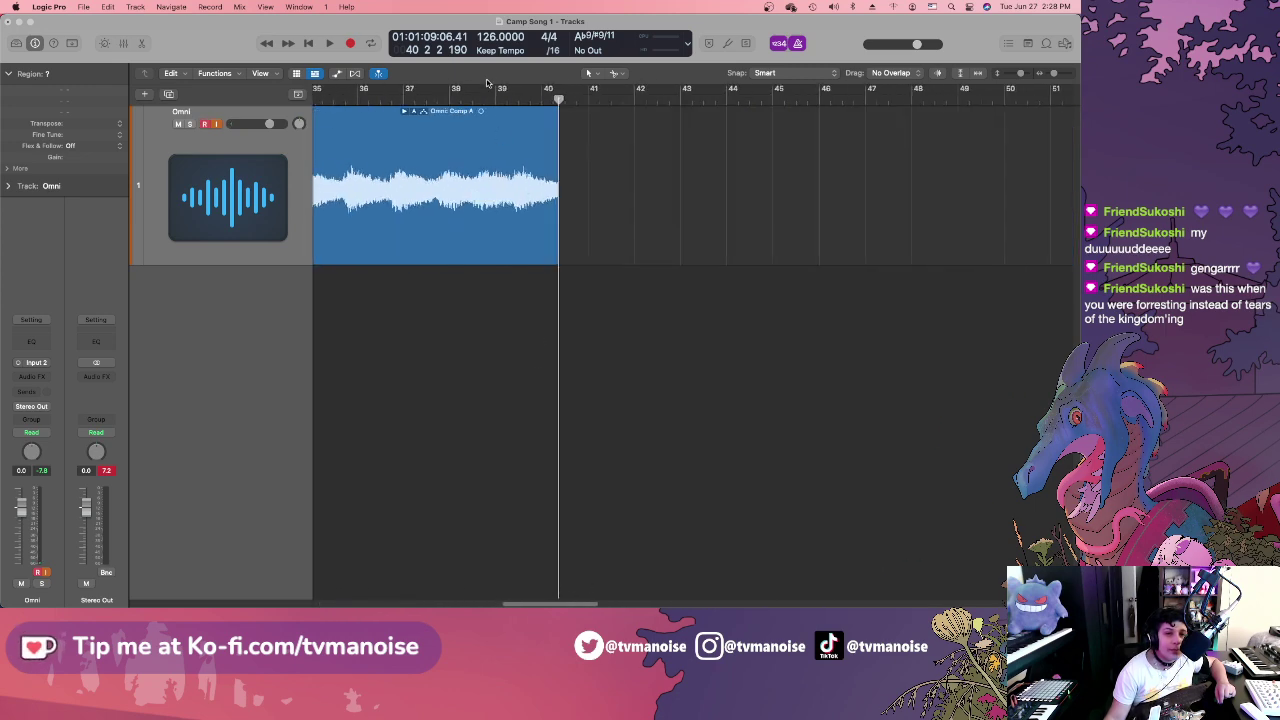
left_click_drag(489, 95, 553, 95)
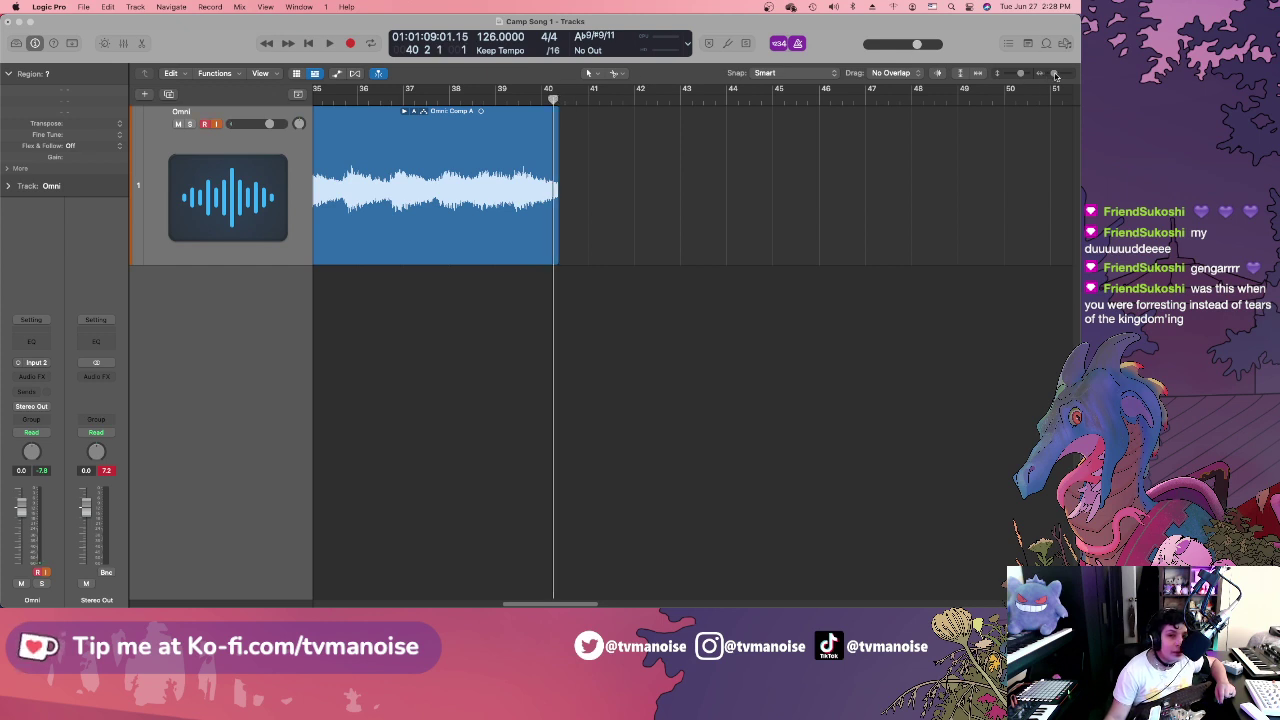
left_click_drag(1056, 76, 1024, 78)
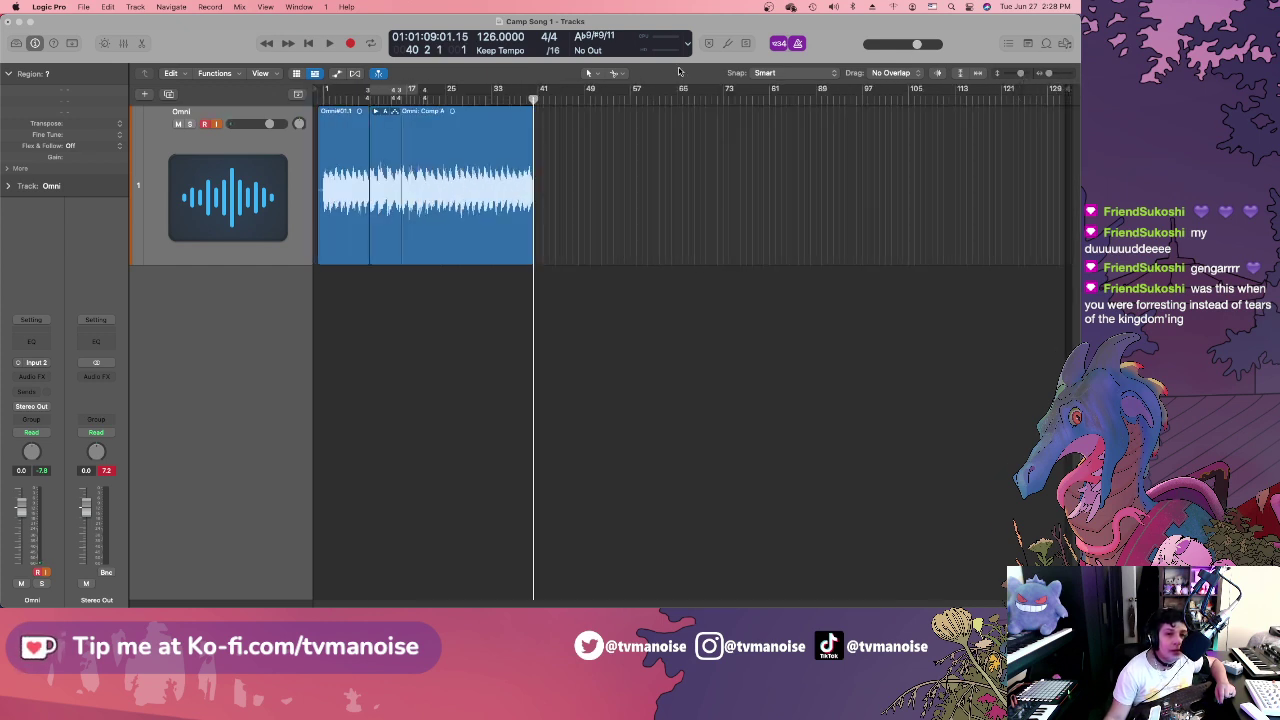
Play the Omni comp from the project start past bar 30, then replay the join around bar 16.
left_click(309, 44)
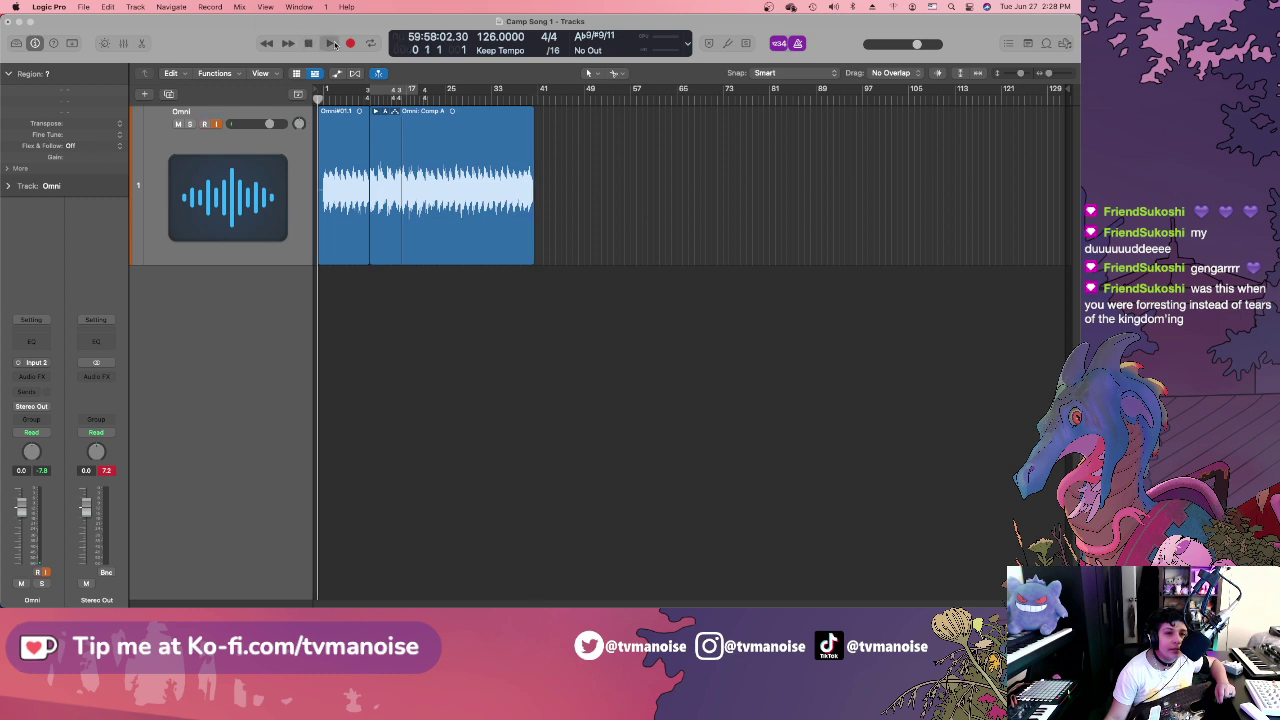
left_click(331, 43)
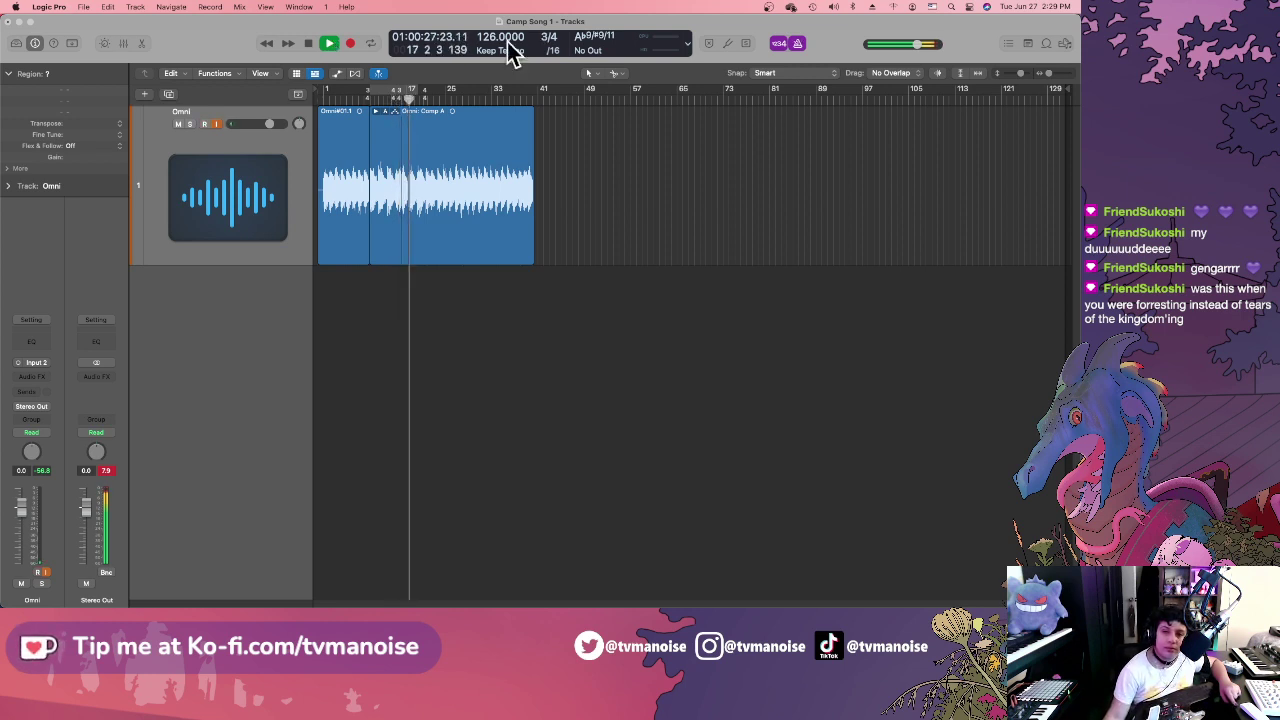
left_click_drag(1048, 73, 1055, 73)
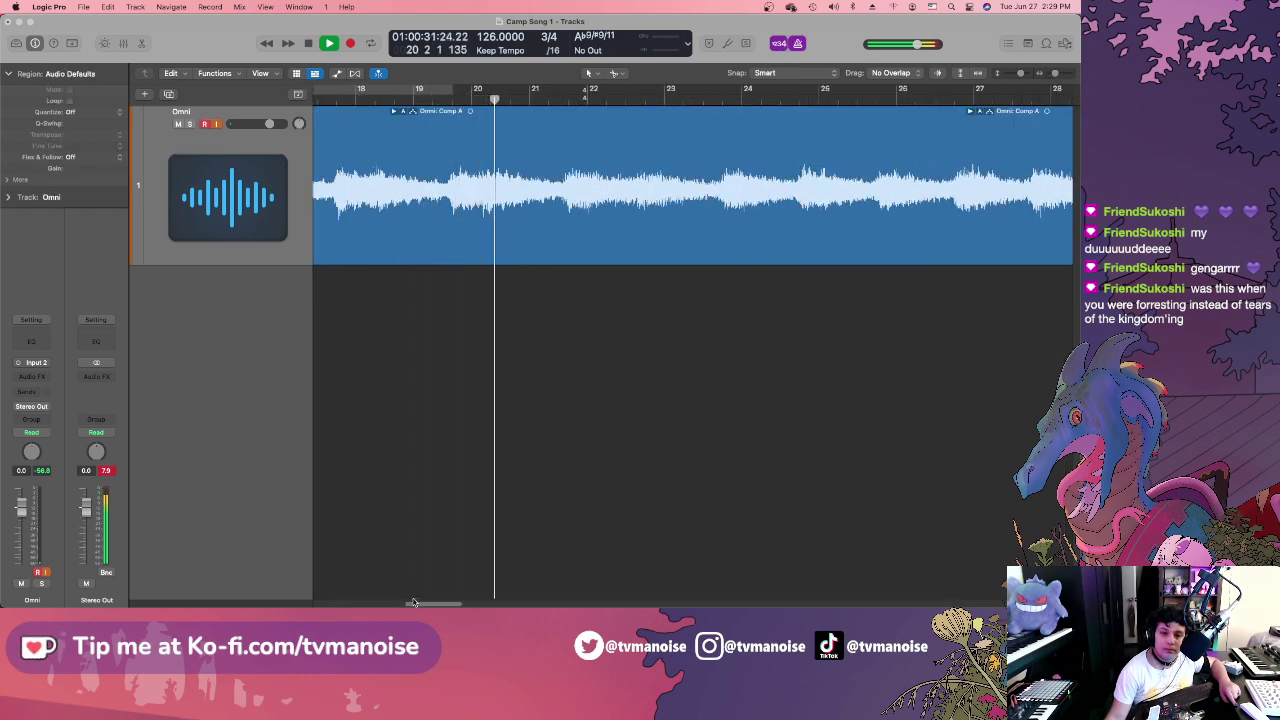
mouse_move(406, 605)
left_mouse_down()
mouse_move(385, 605)
mouse_move(404, 600)
left_mouse_up()
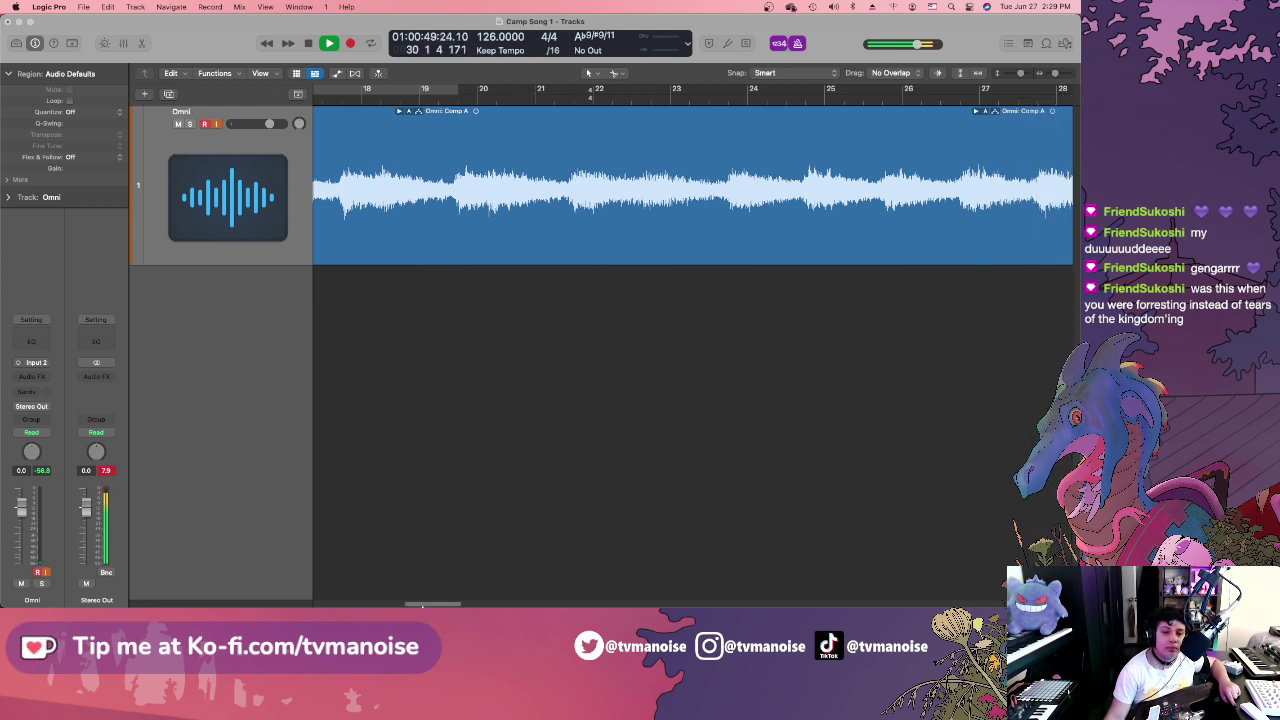
left_click_drag(426, 604, 399, 604)
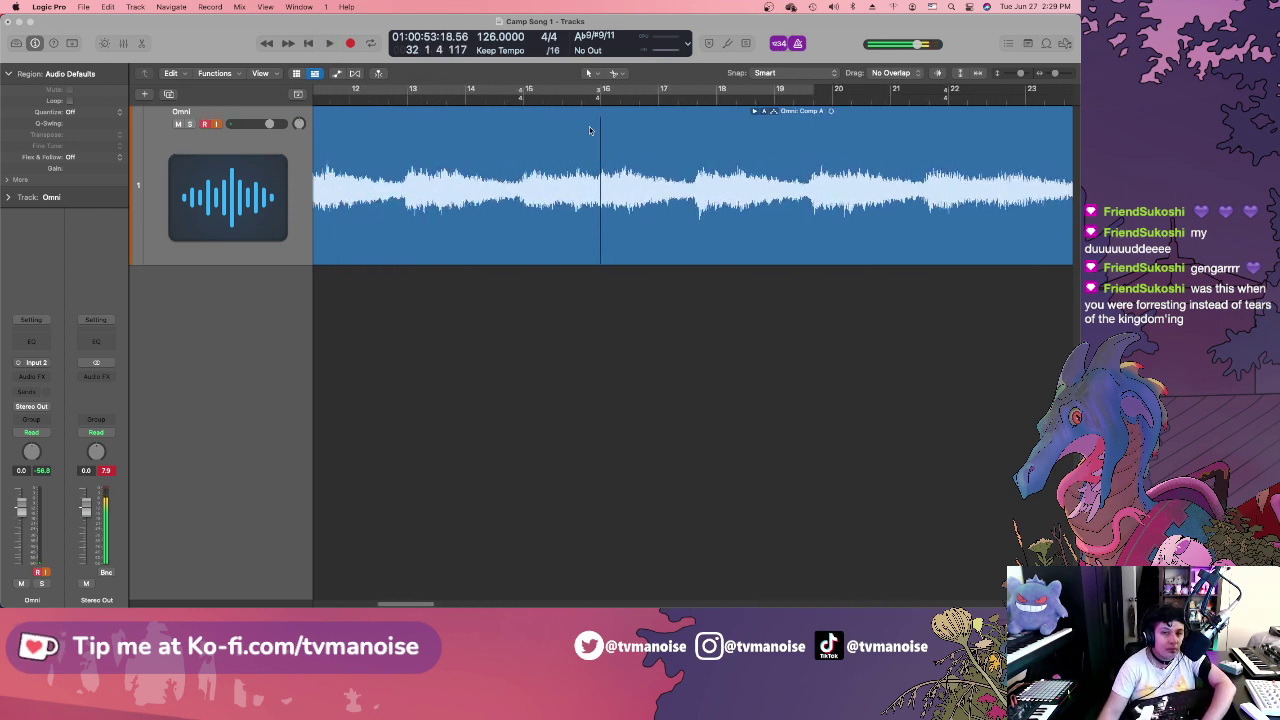
left_click(521, 97)
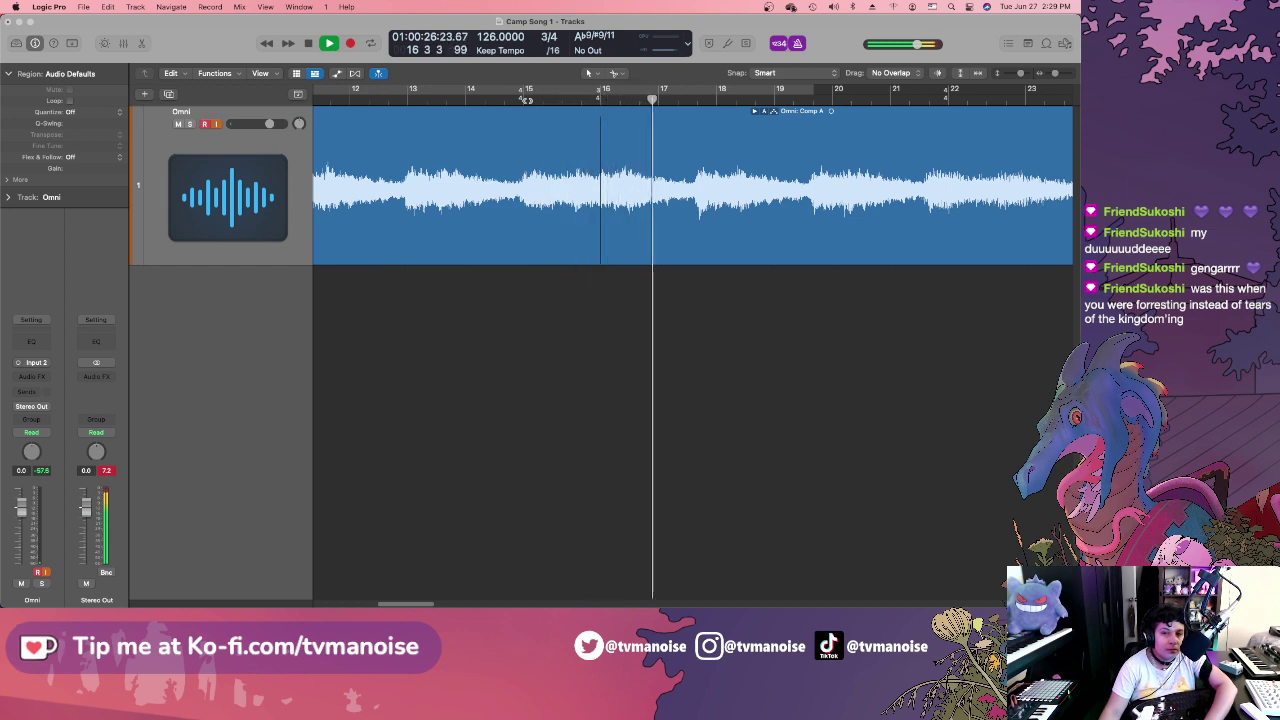
key("space")
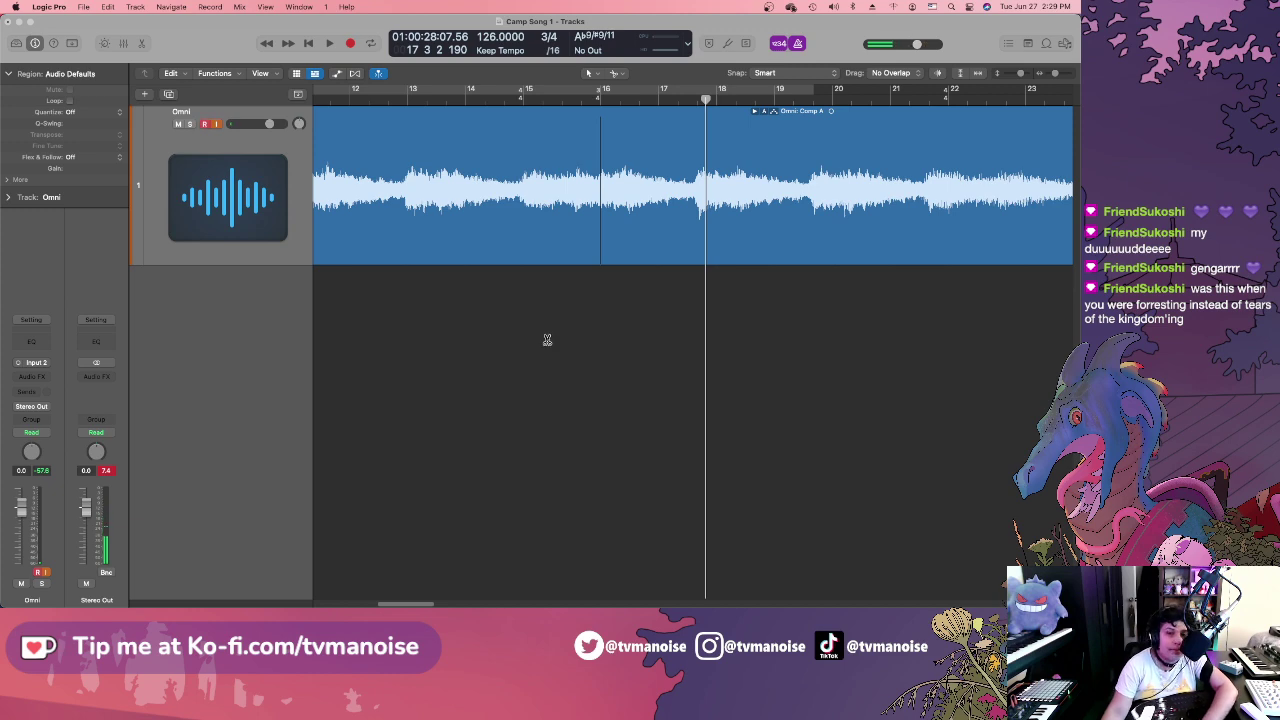
Undo the last Omni take recording and place the playhead at bar 16, checking the audio just before it.
key("super+z")
key("super+z")
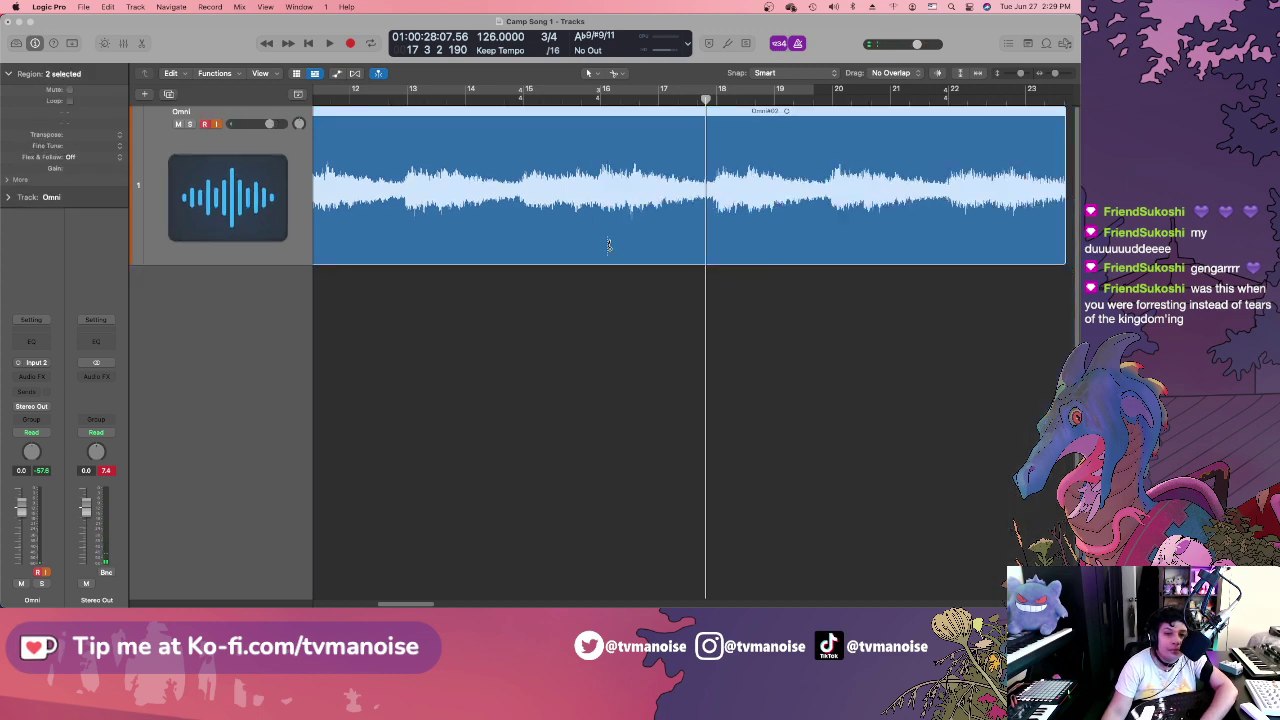
left_click(591, 100)
key("space")
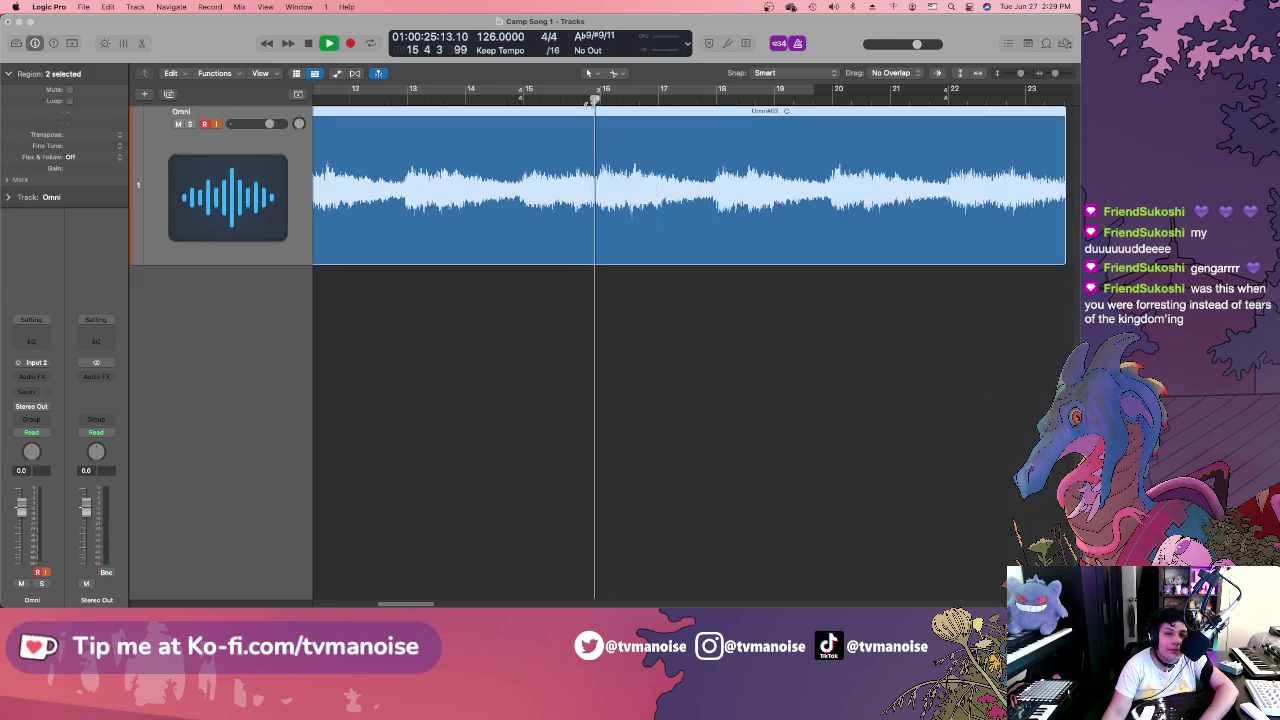
left_click(601, 99)
key("space")
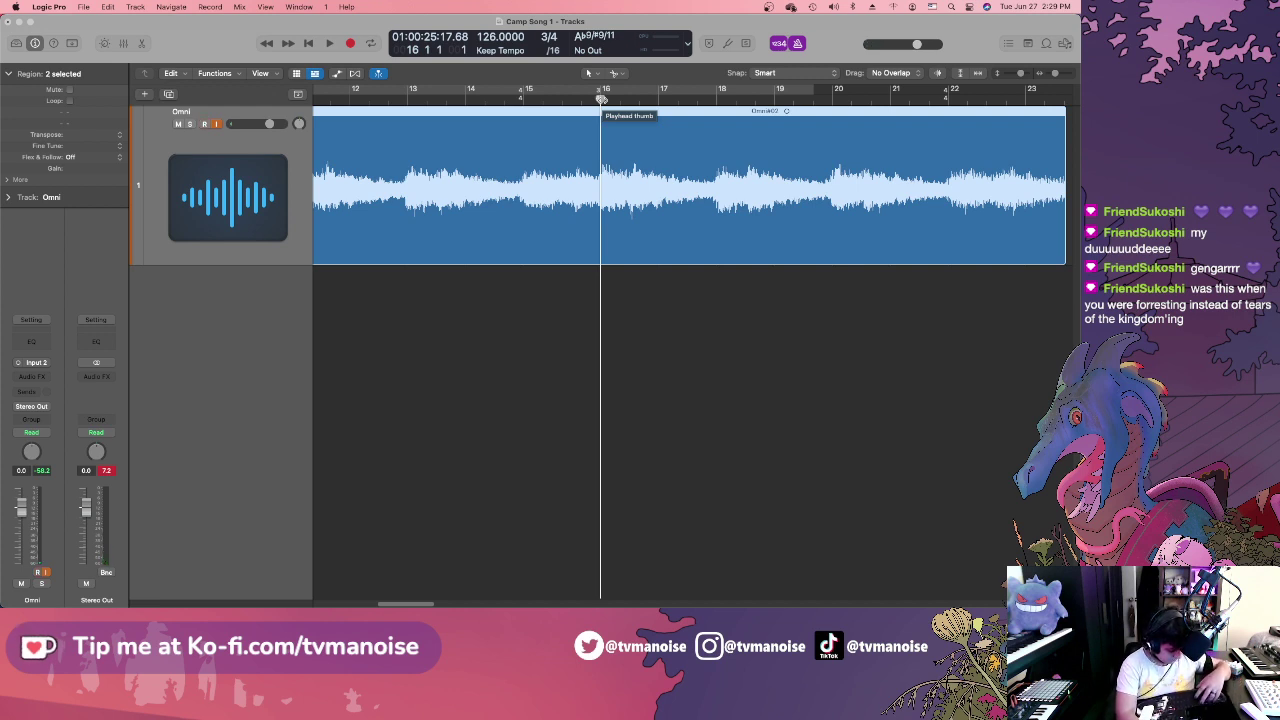
Try to record a new Omni take from bar 16 to about bar 22, then undo it.
key("r")
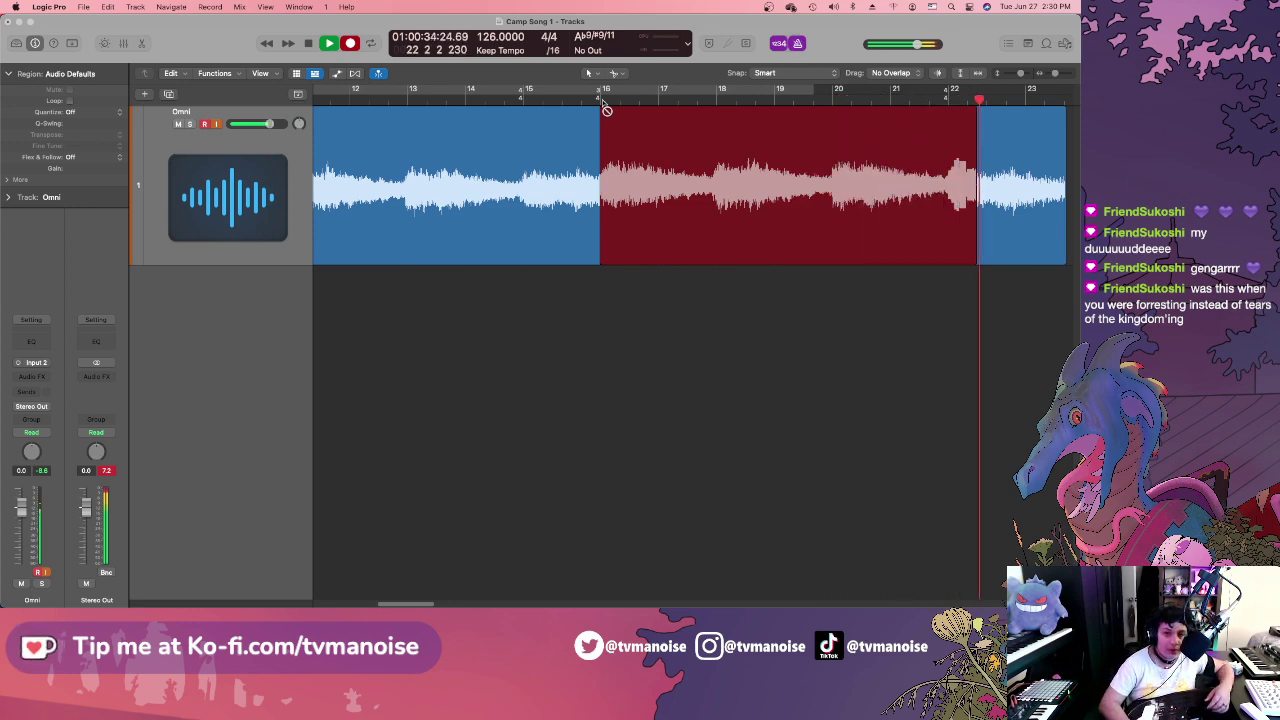
key("space")
key("super+z")
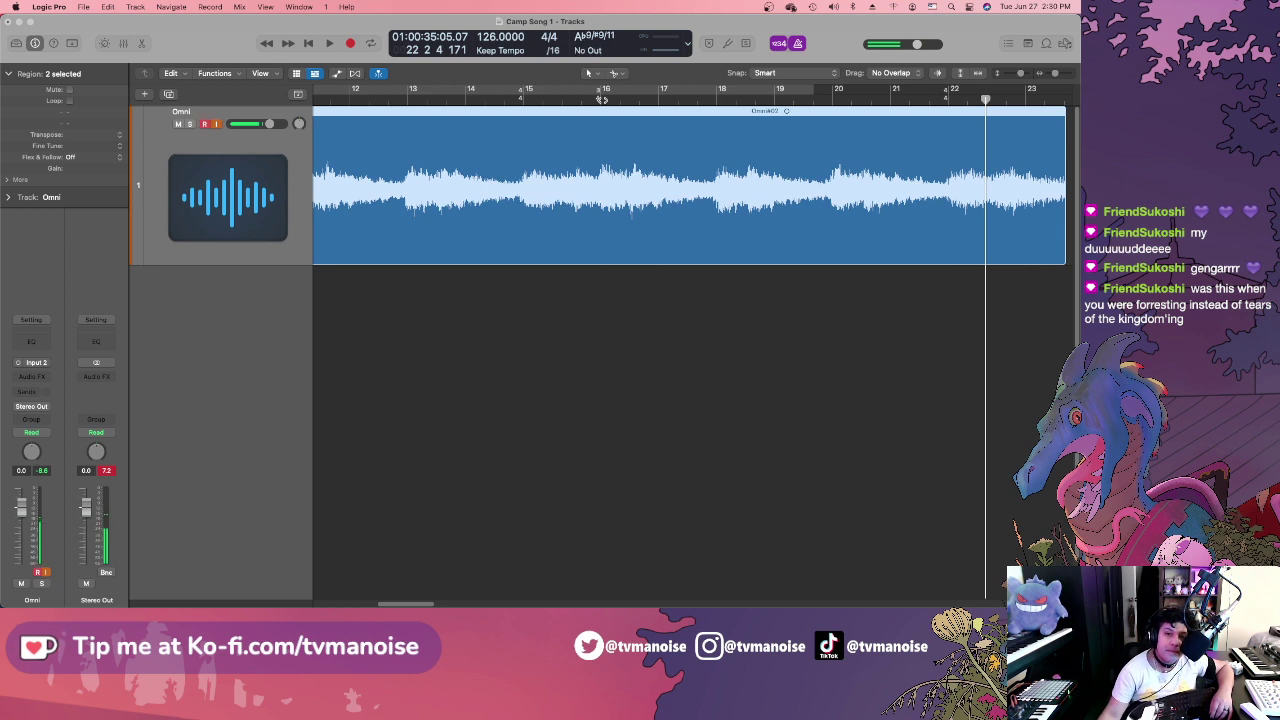
Record a new Omni take from bar 16 to about bar 40.
left_click(601, 99)
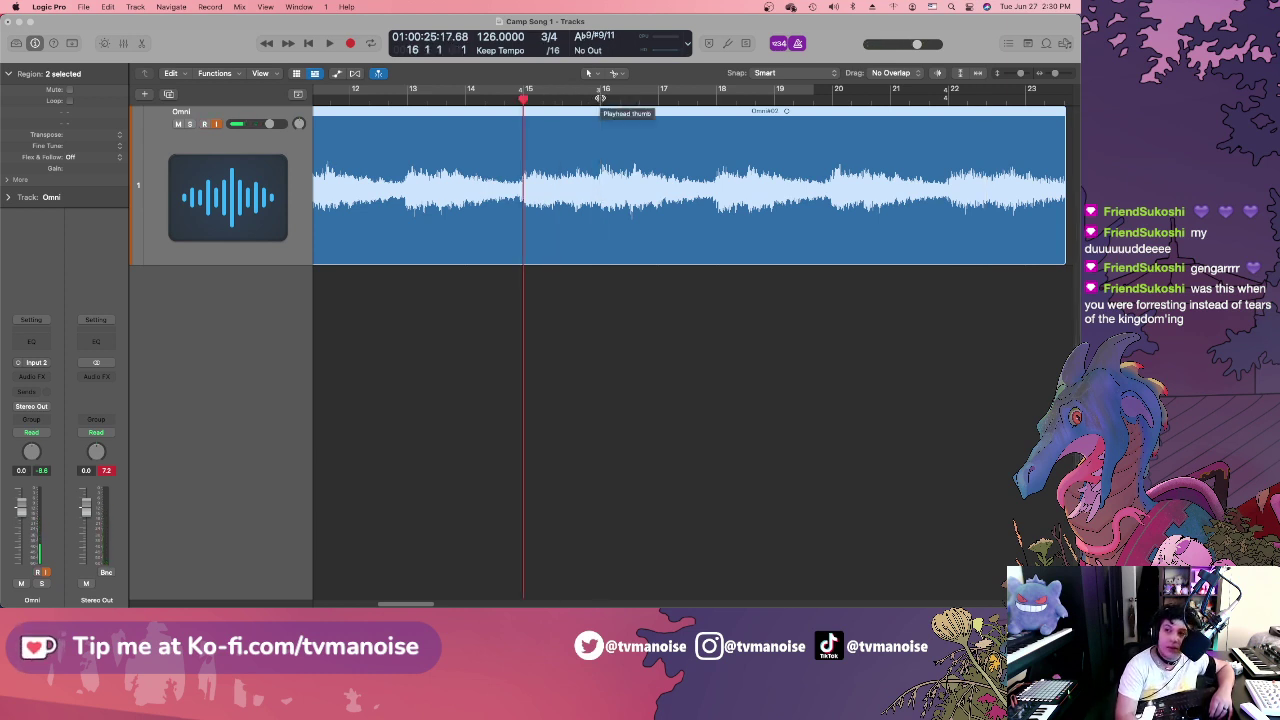
key("r")
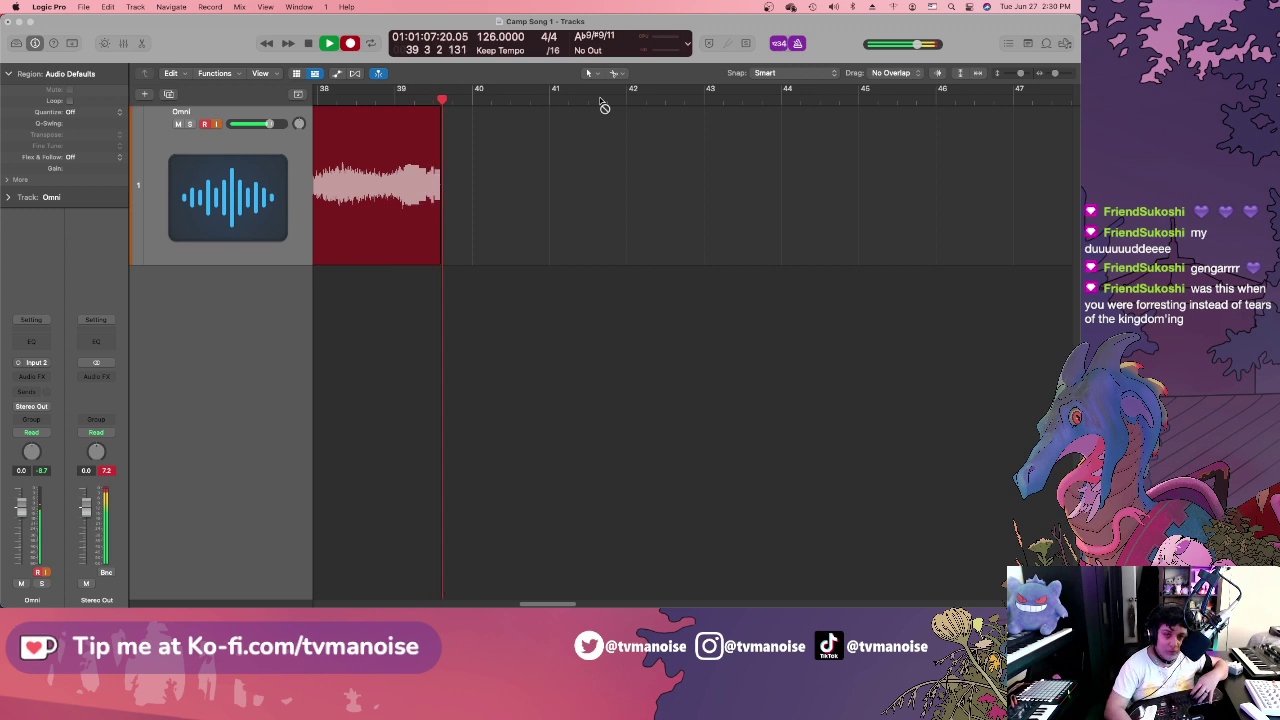
key("space")
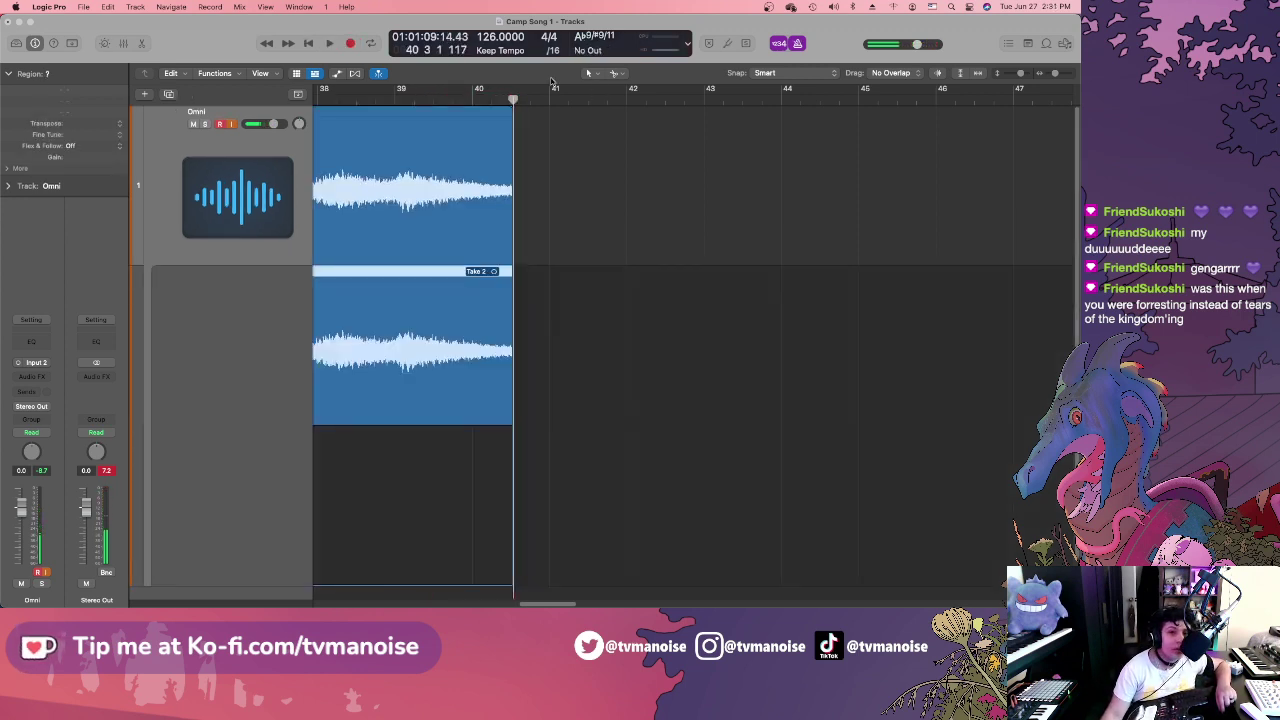
Trim the silent lead-in of the first Omni region to bar 1 and move the project start to bar 1.
left_click(309, 44)
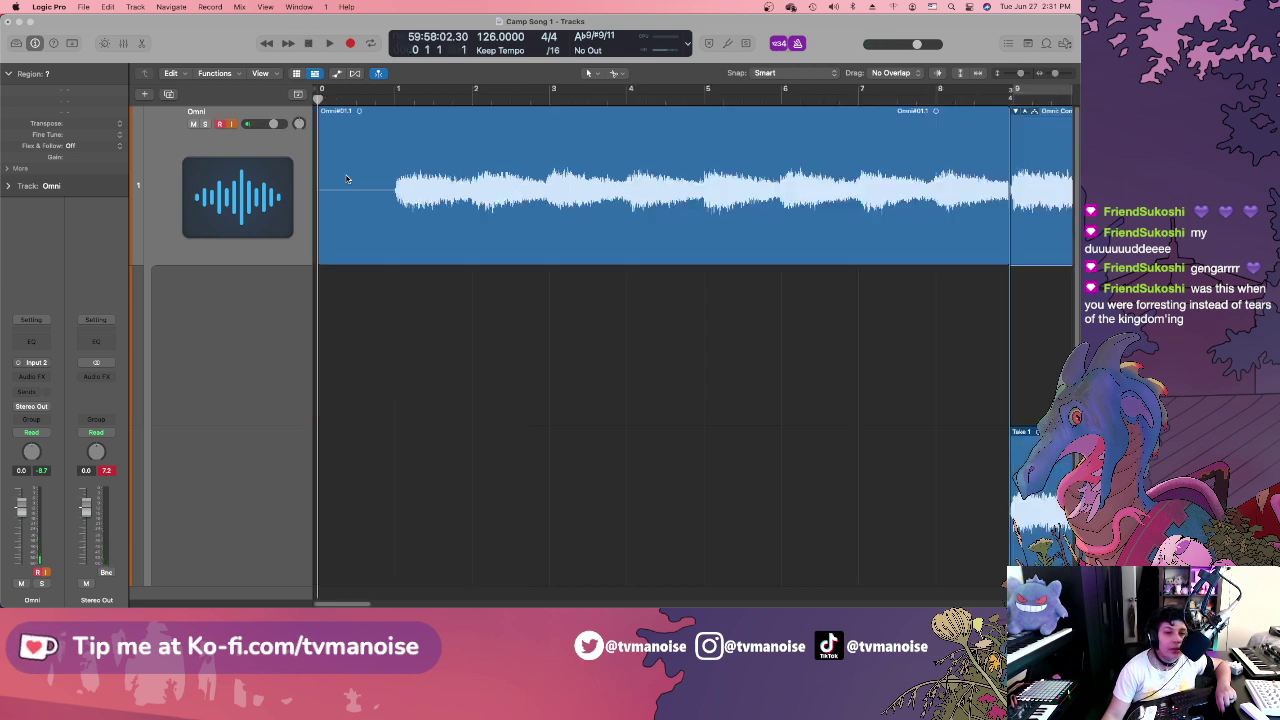
left_click_drag(412, 98, 395, 98)
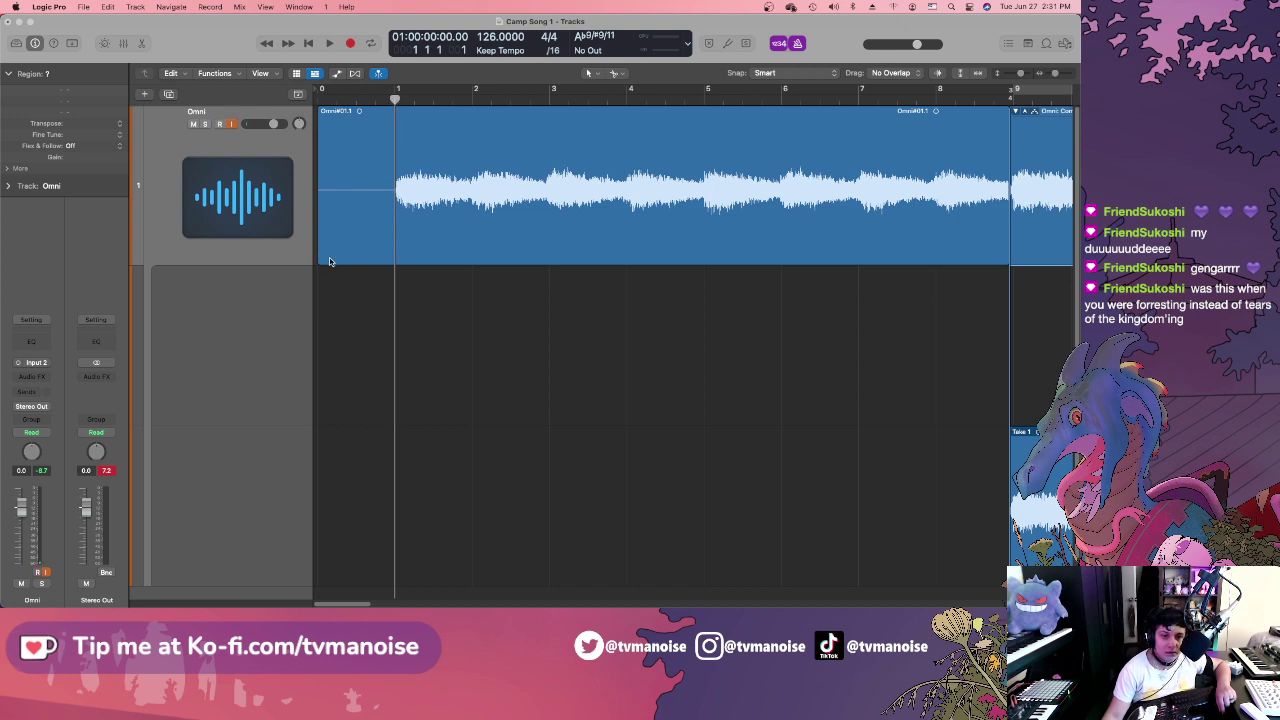
left_click_drag(320, 257, 396, 256)
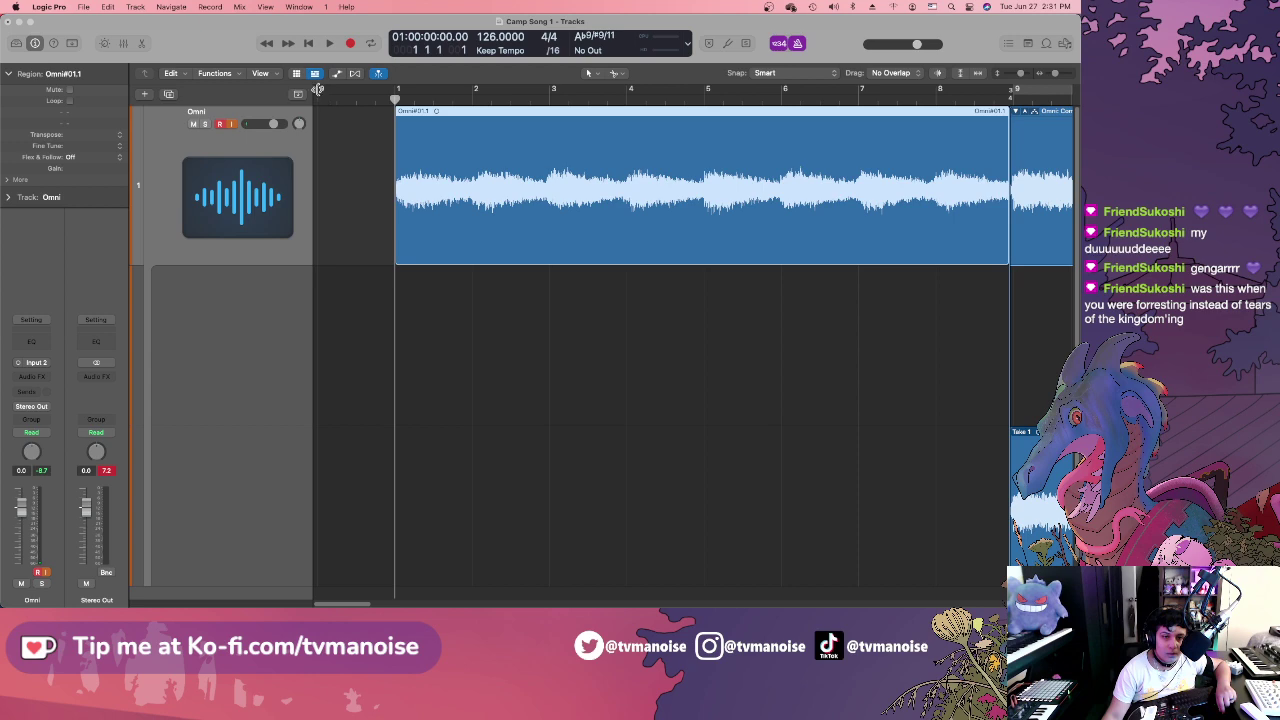
left_click_drag(317, 90, 400, 100)
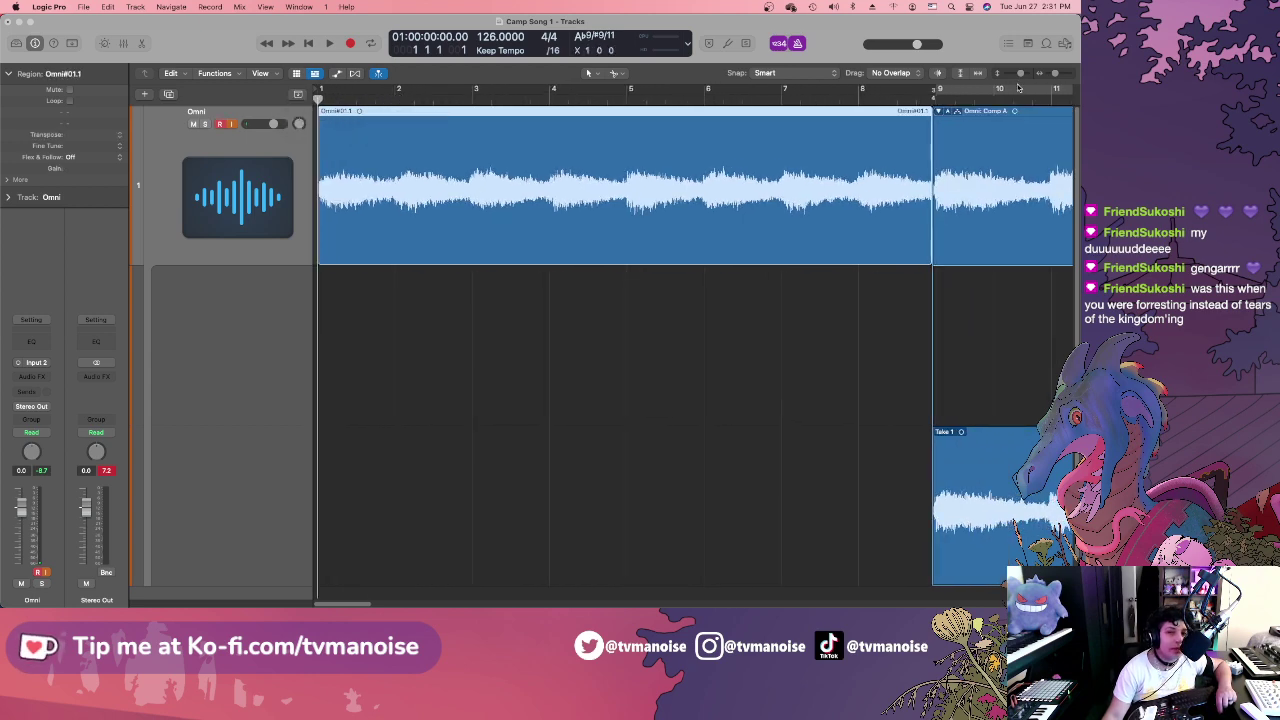
Collapse the Omni take folder and play the full part from bar 1 to about bar 40.
left_click_drag(1056, 73, 1052, 73)
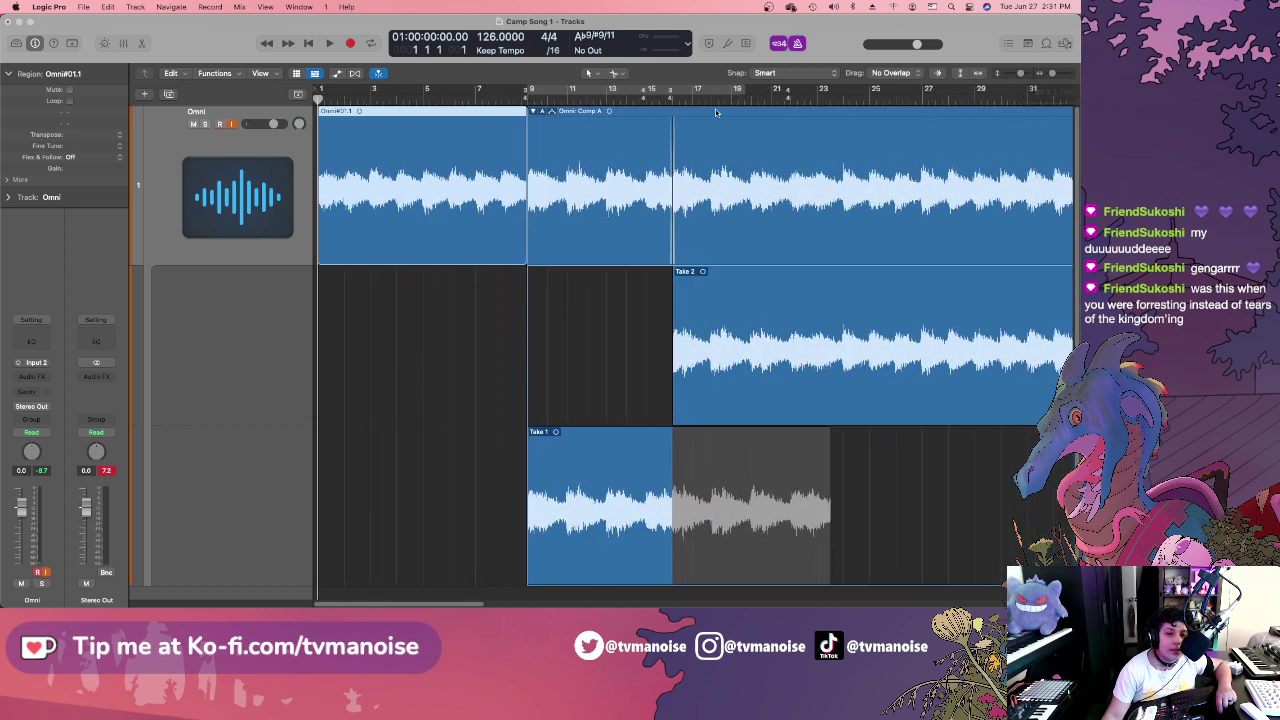
left_click(532, 111)
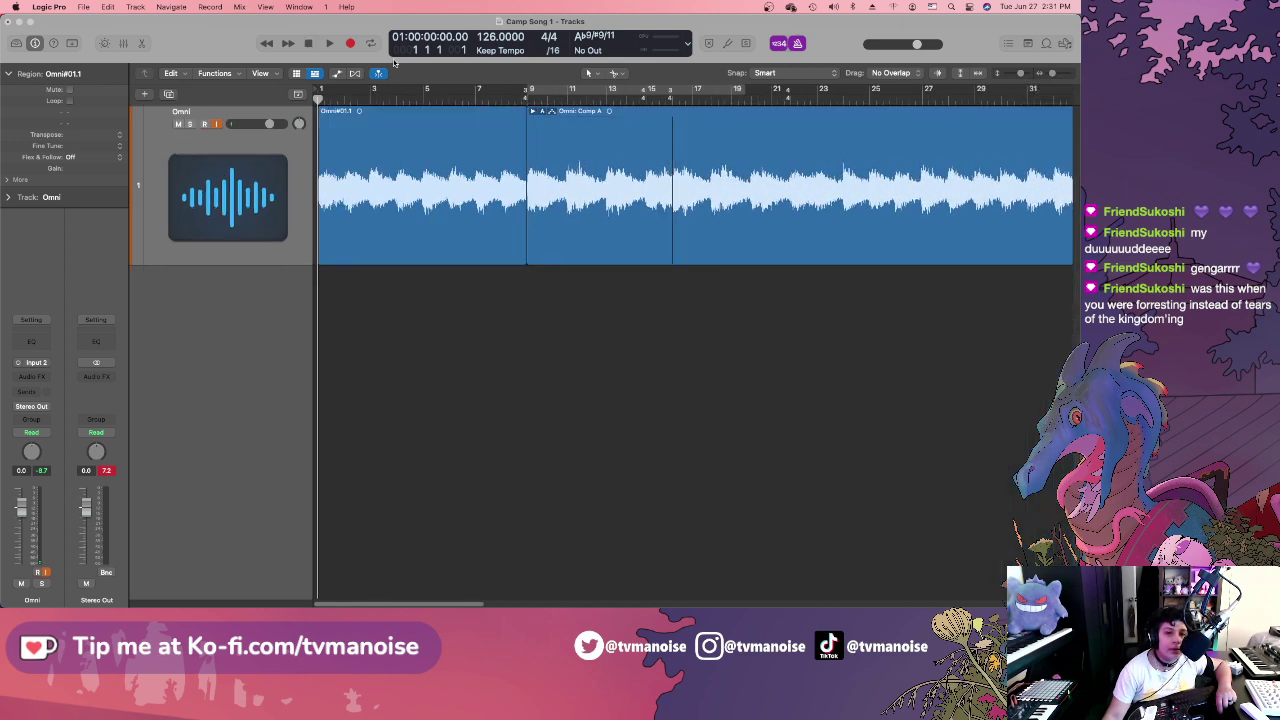
left_click(330, 44)
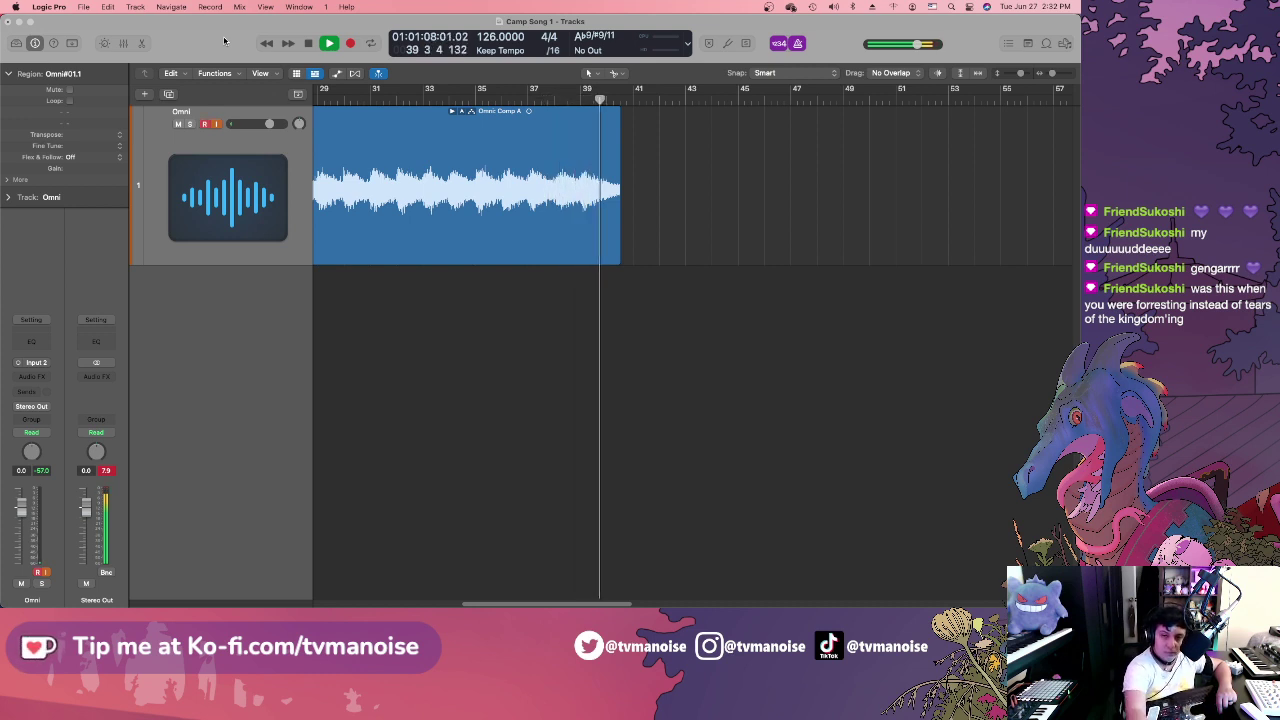
key("space")
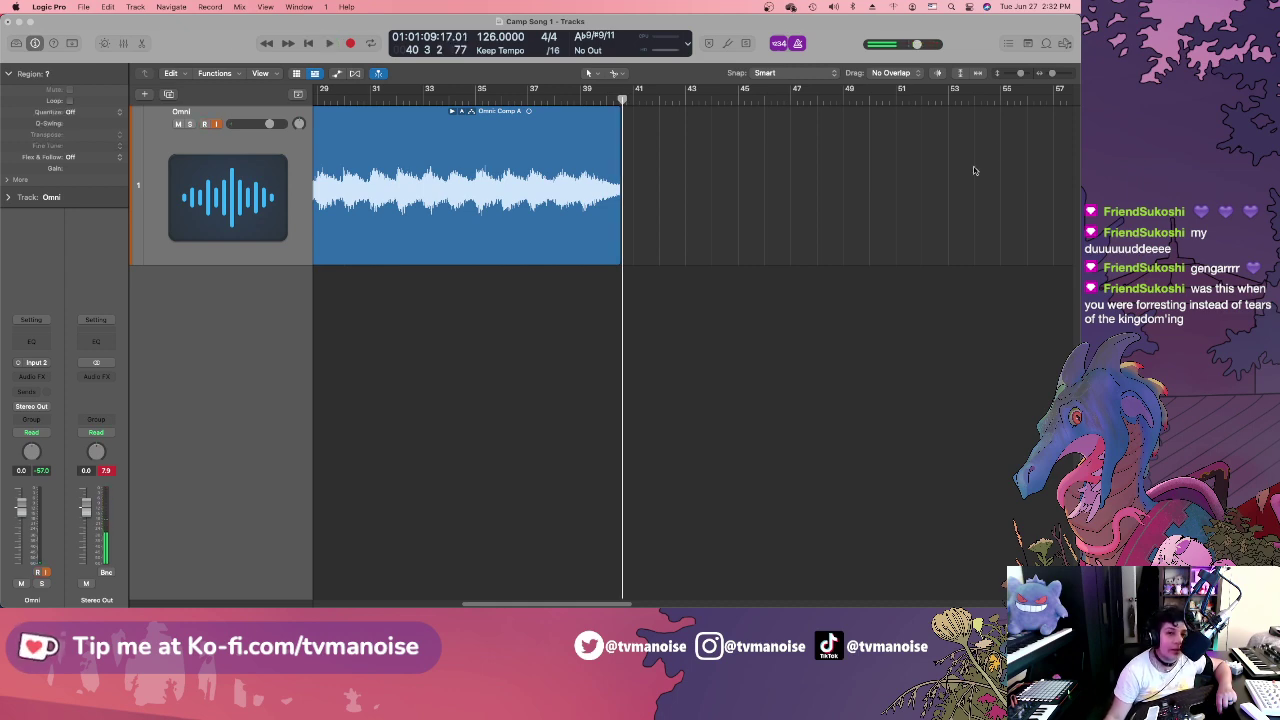
Set the cycle range over the Omni part from bar 1 to bar 40.
left_click_drag(1054, 74, 1050, 74)
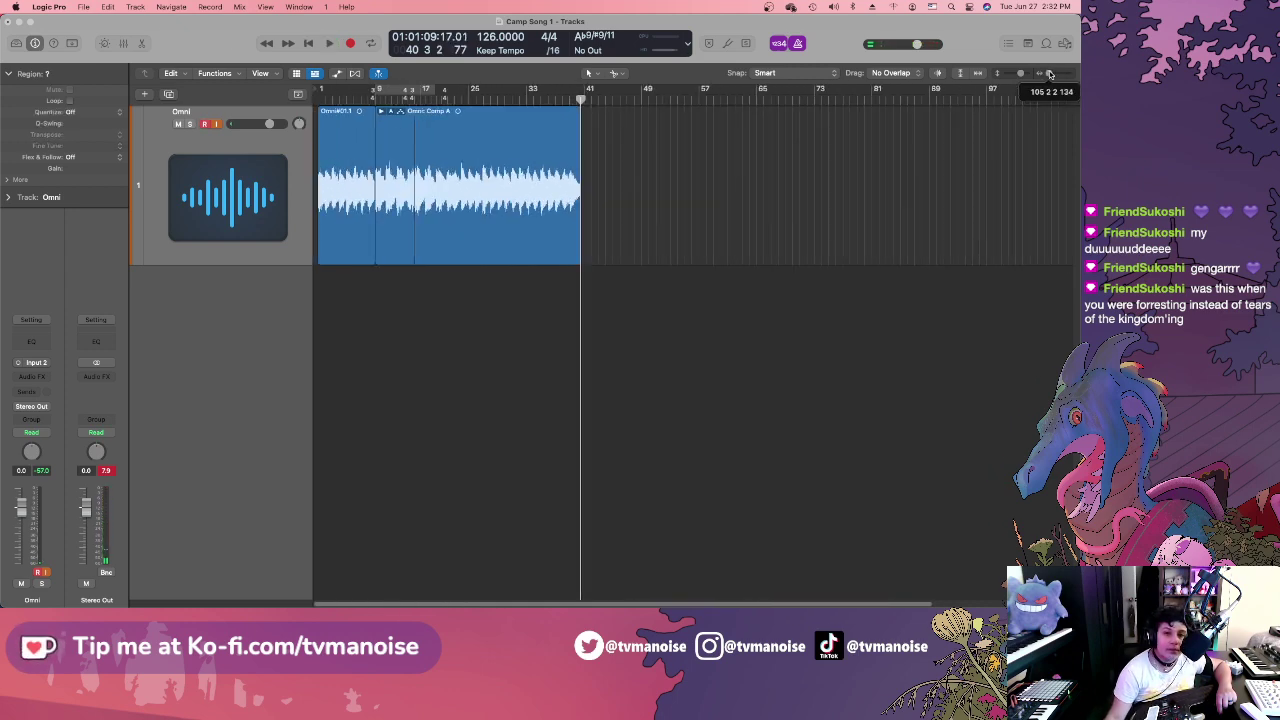
left_click_drag(320, 91, 580, 99)
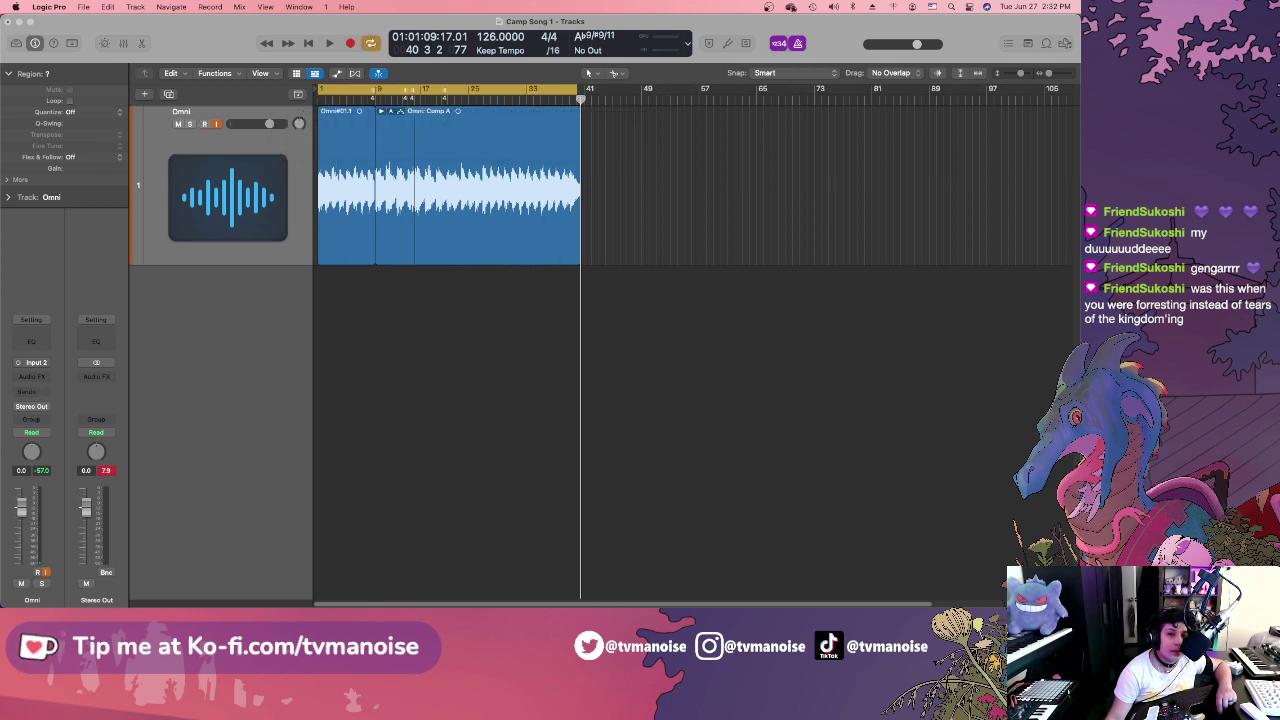
left_click_drag(1050, 80, 1058, 77)
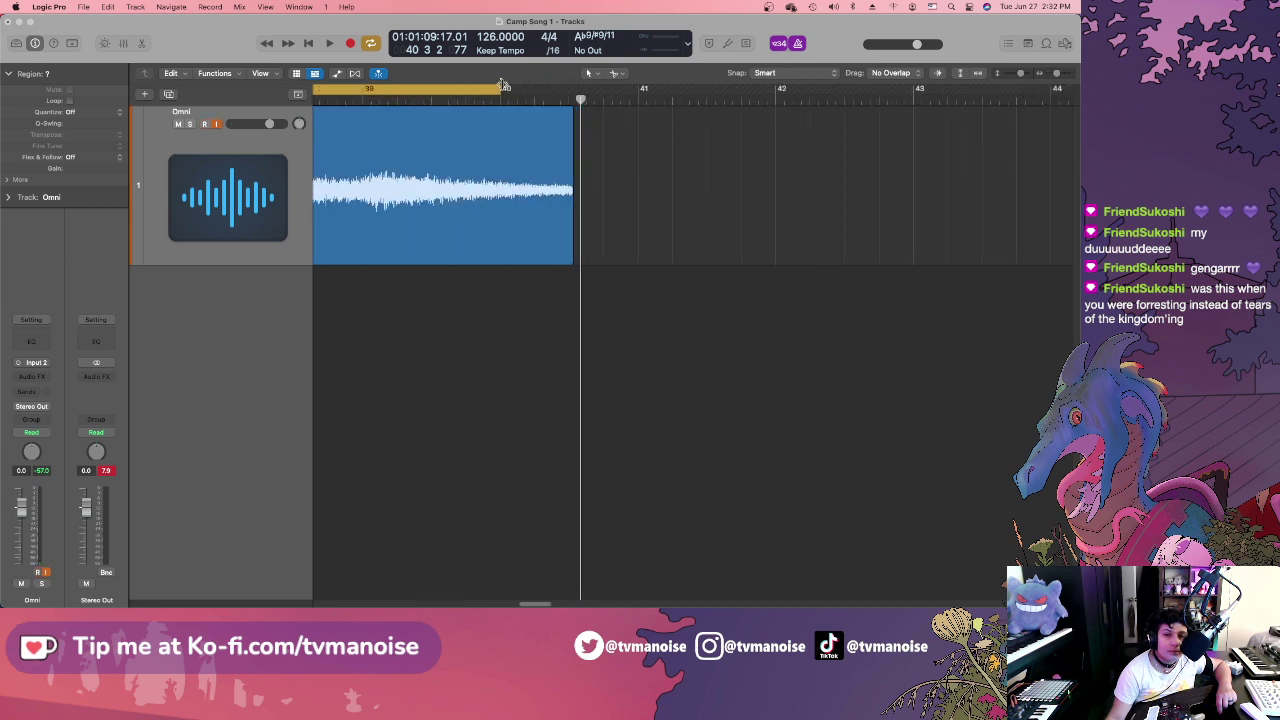
mouse_move(503, 88)
left_mouse_down()
mouse_move(572, 89)
mouse_move(499, 90)
left_mouse_up()
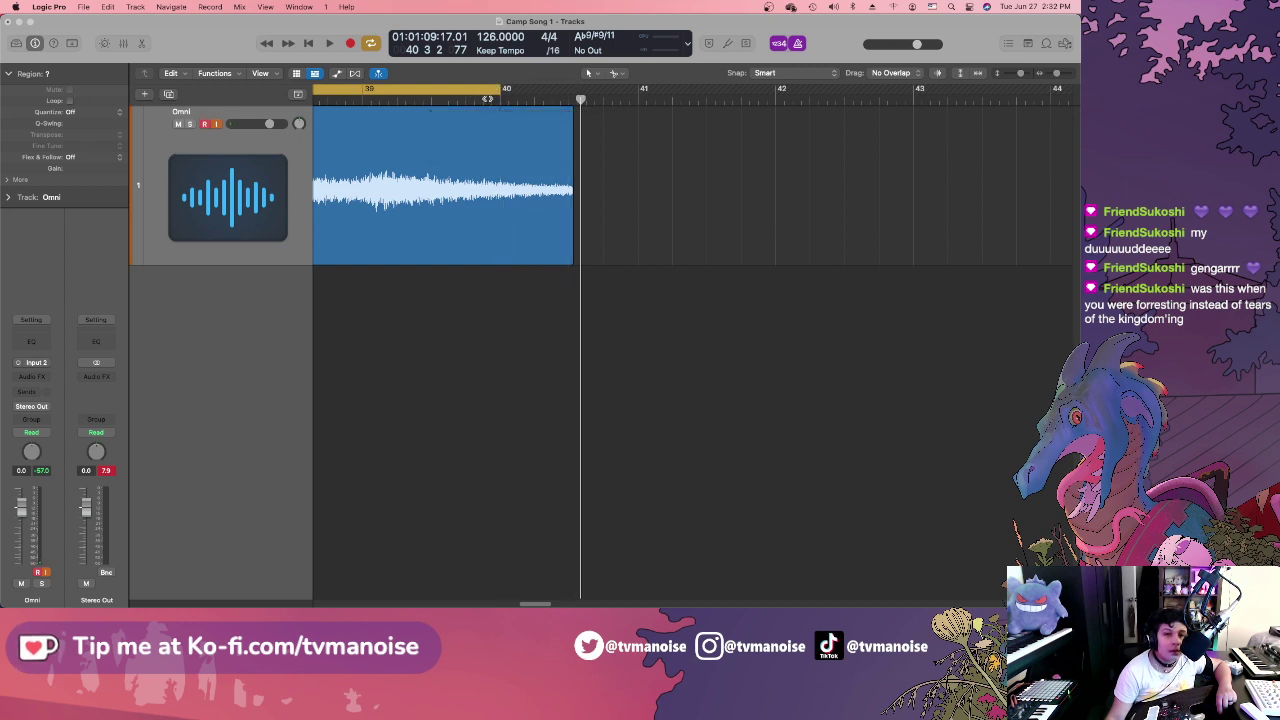
Play the cycled Omni part, jumping ahead toward bar 40 to audition the loop back to bar 1, and stop playback.
left_click(328, 43)
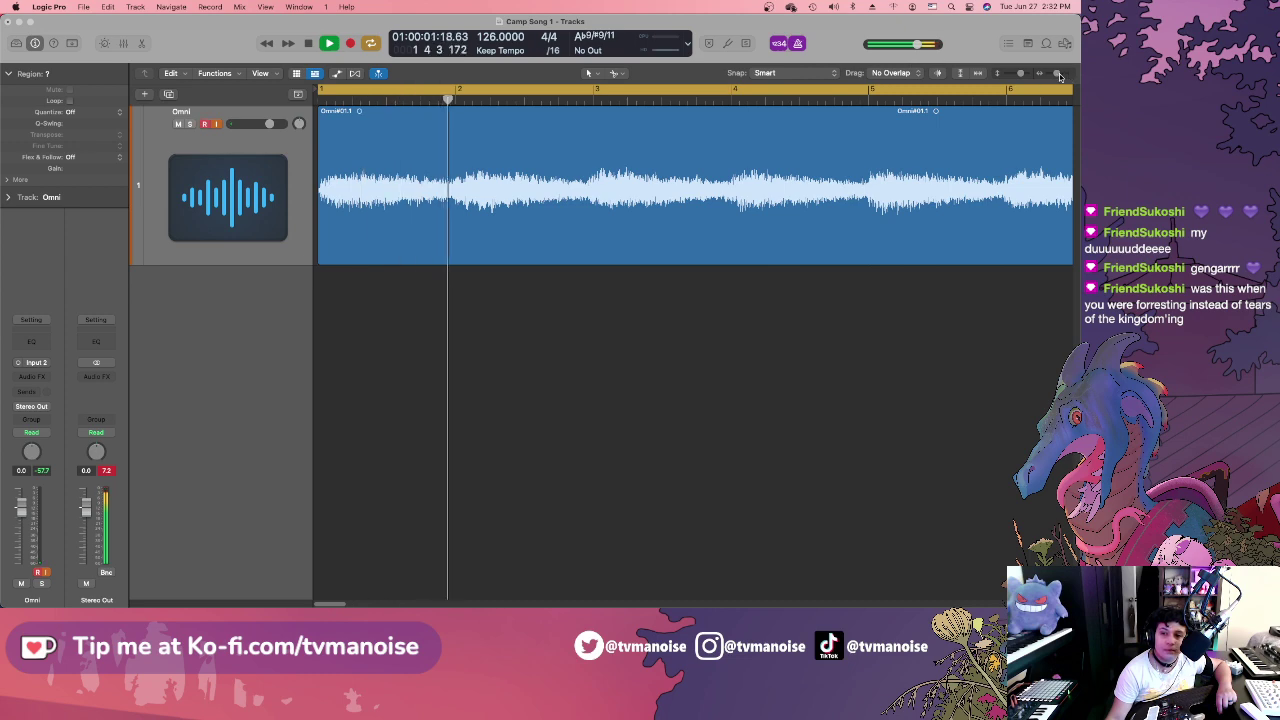
left_click_drag(1058, 73, 1050, 73)
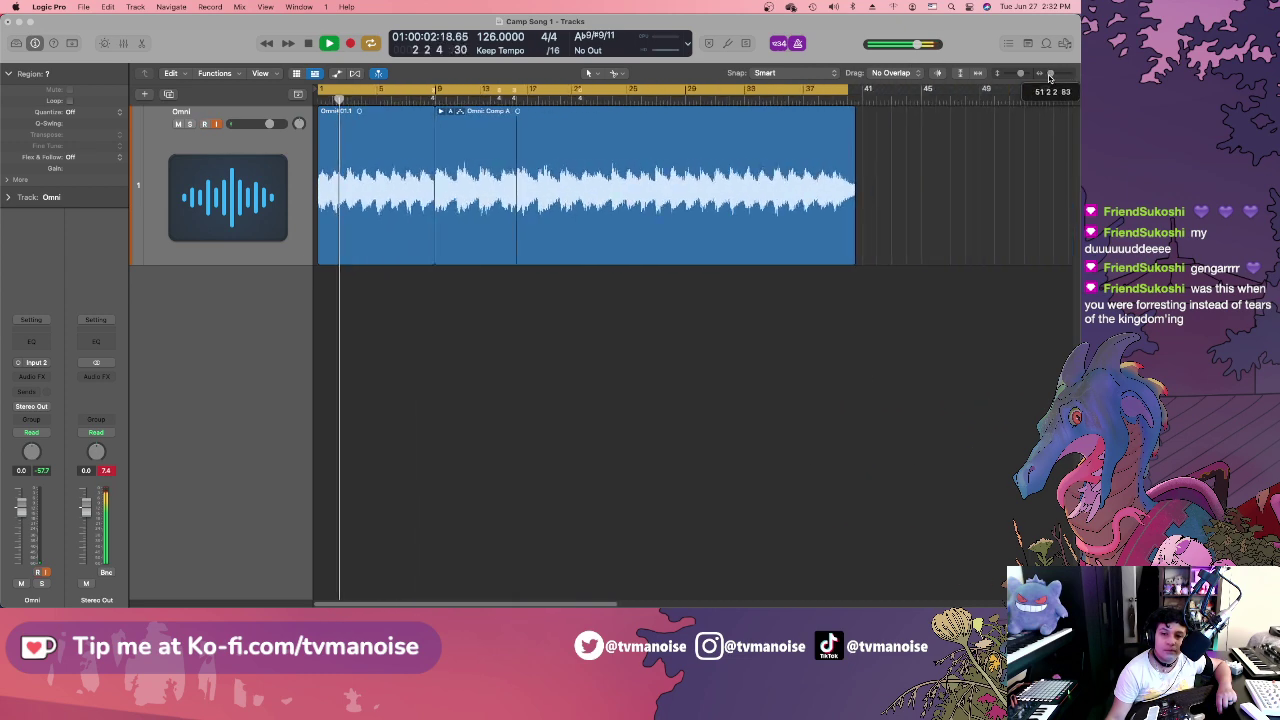
left_click(834, 99)
left_click(759, 99)
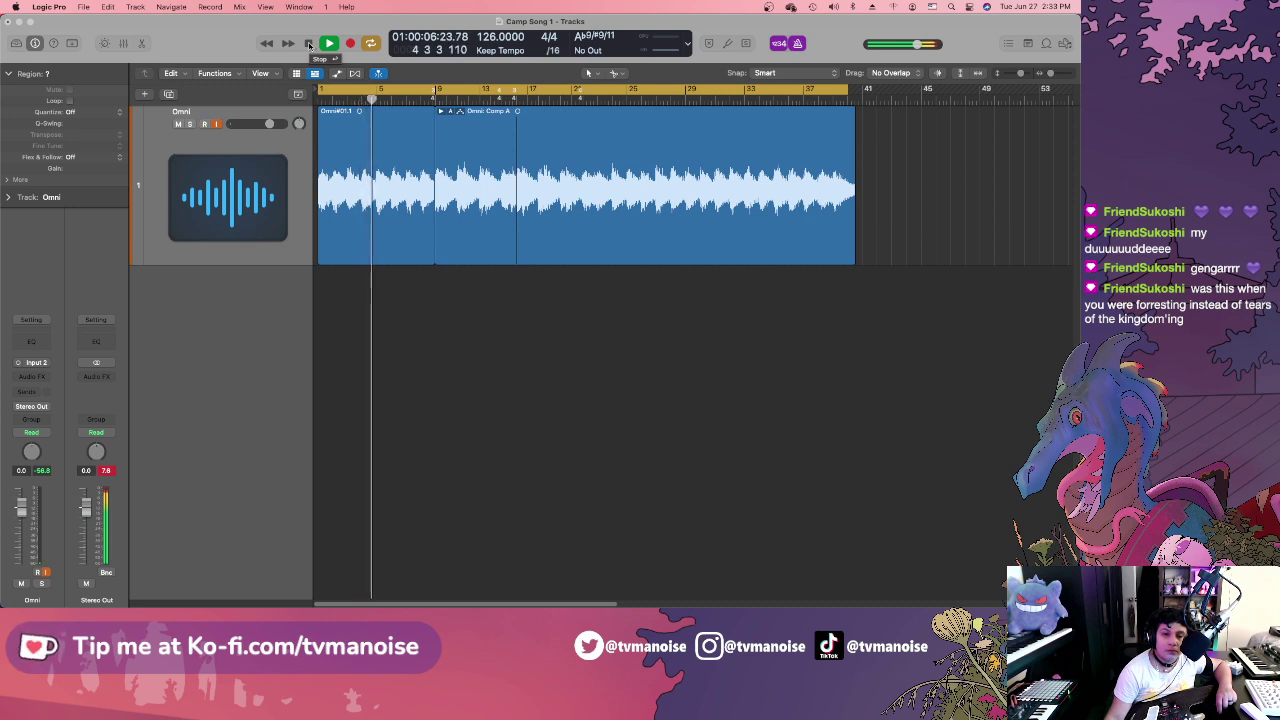
left_click(309, 44)
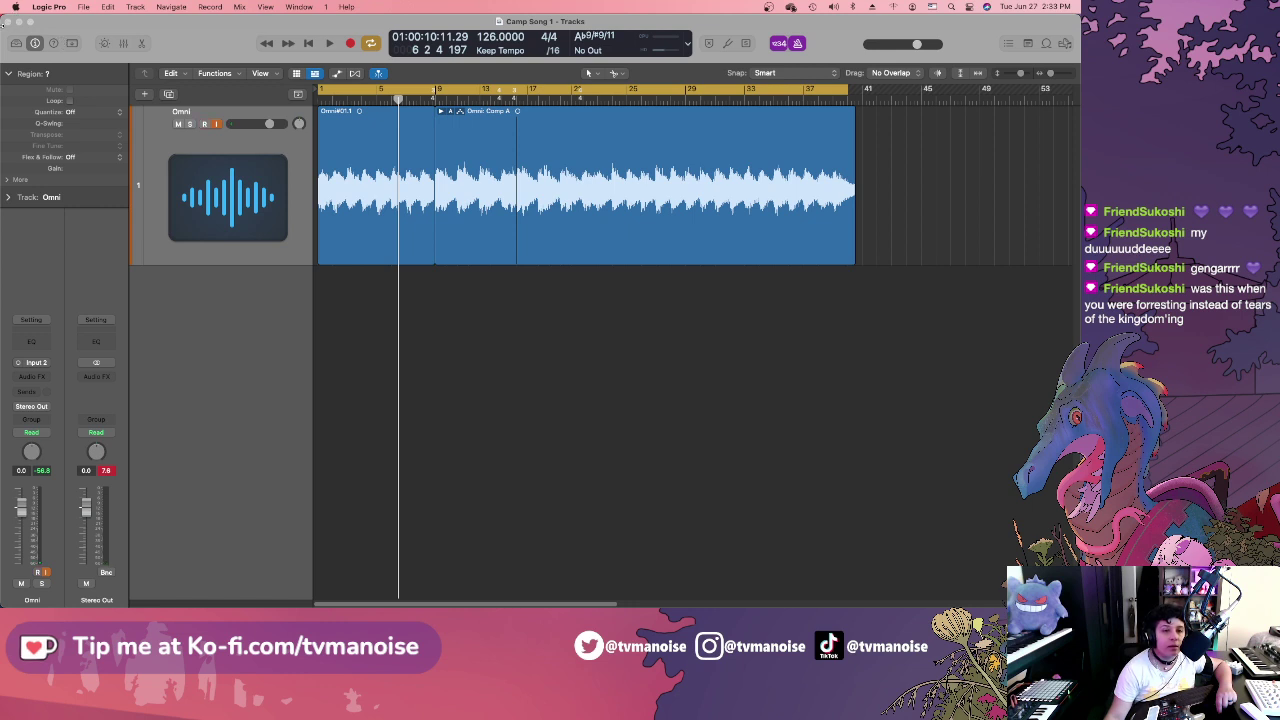
Close the current project and create a new one with a single audio track on Input 2, named Omni.
left_click(85, 6)
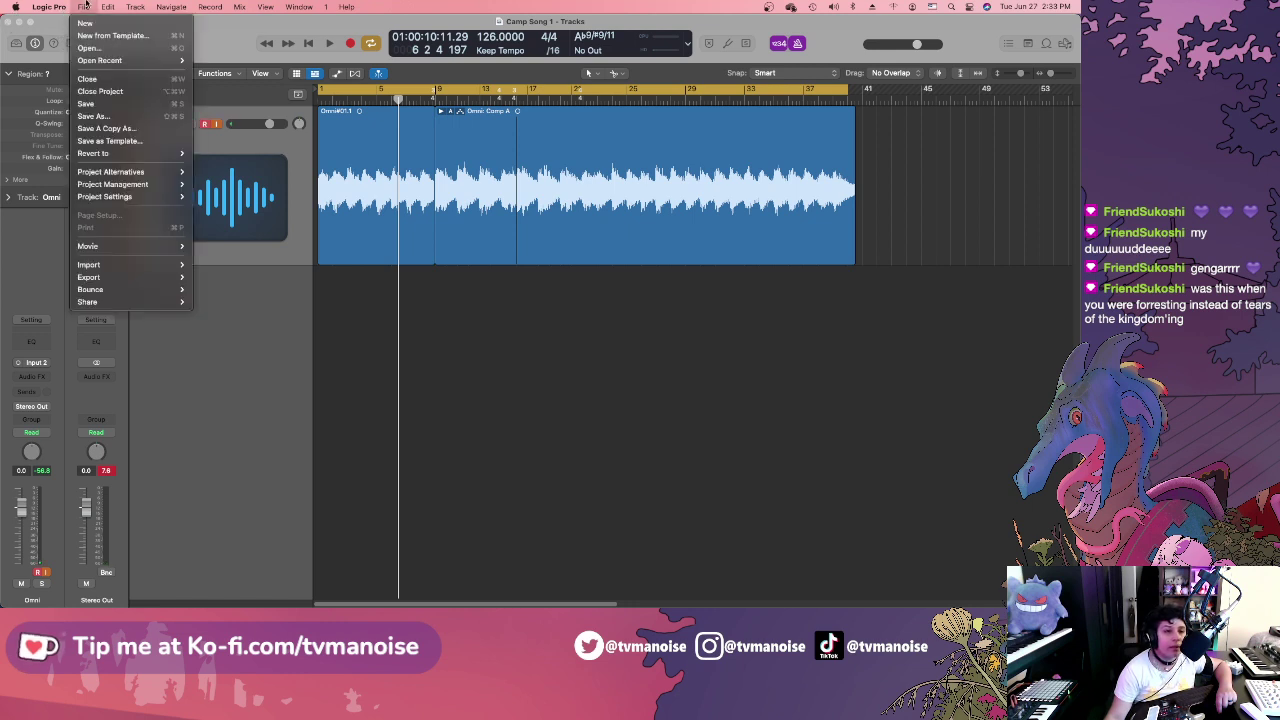
left_click(89, 23)
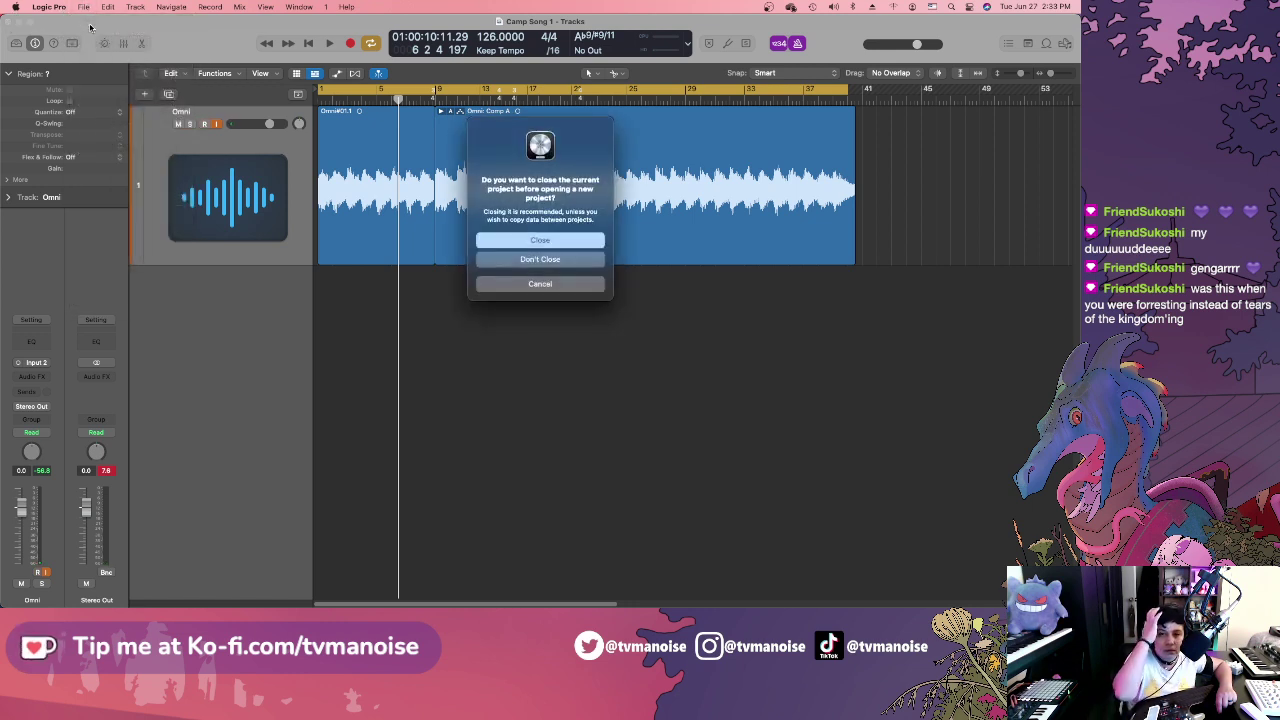
left_click(522, 242)
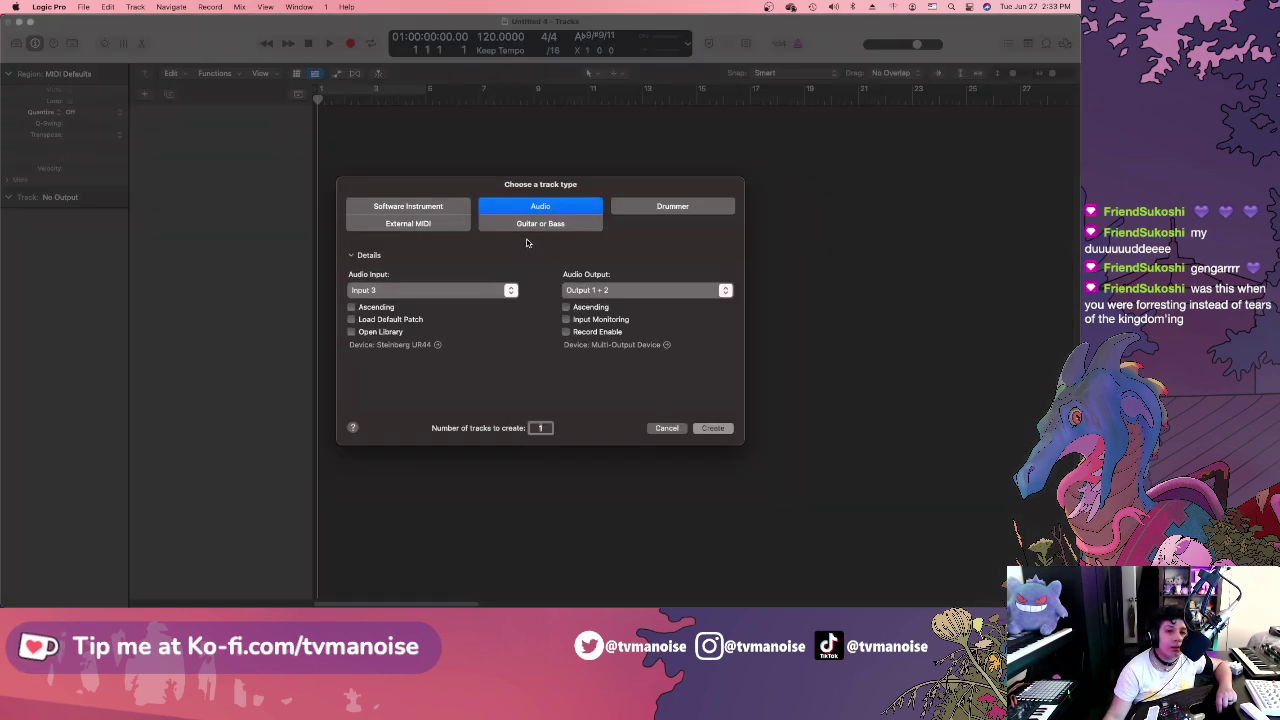
left_click(486, 291)
left_click(478, 278)
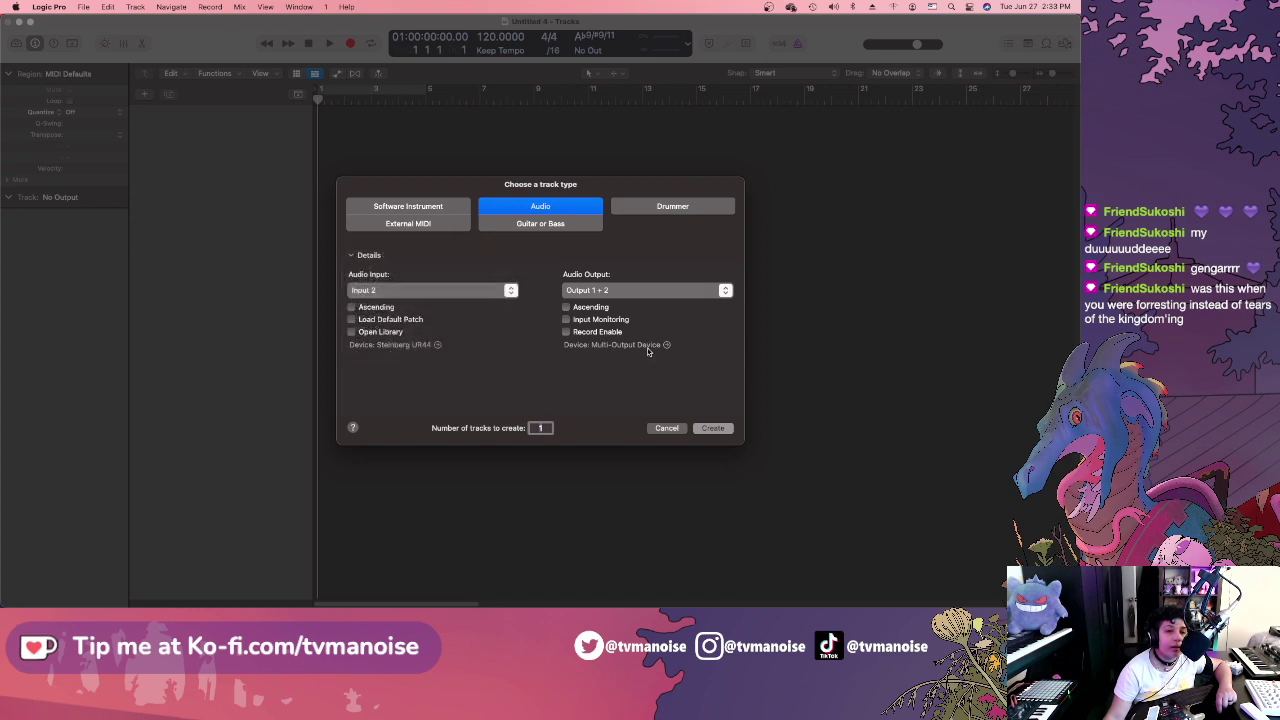
left_click(712, 428)
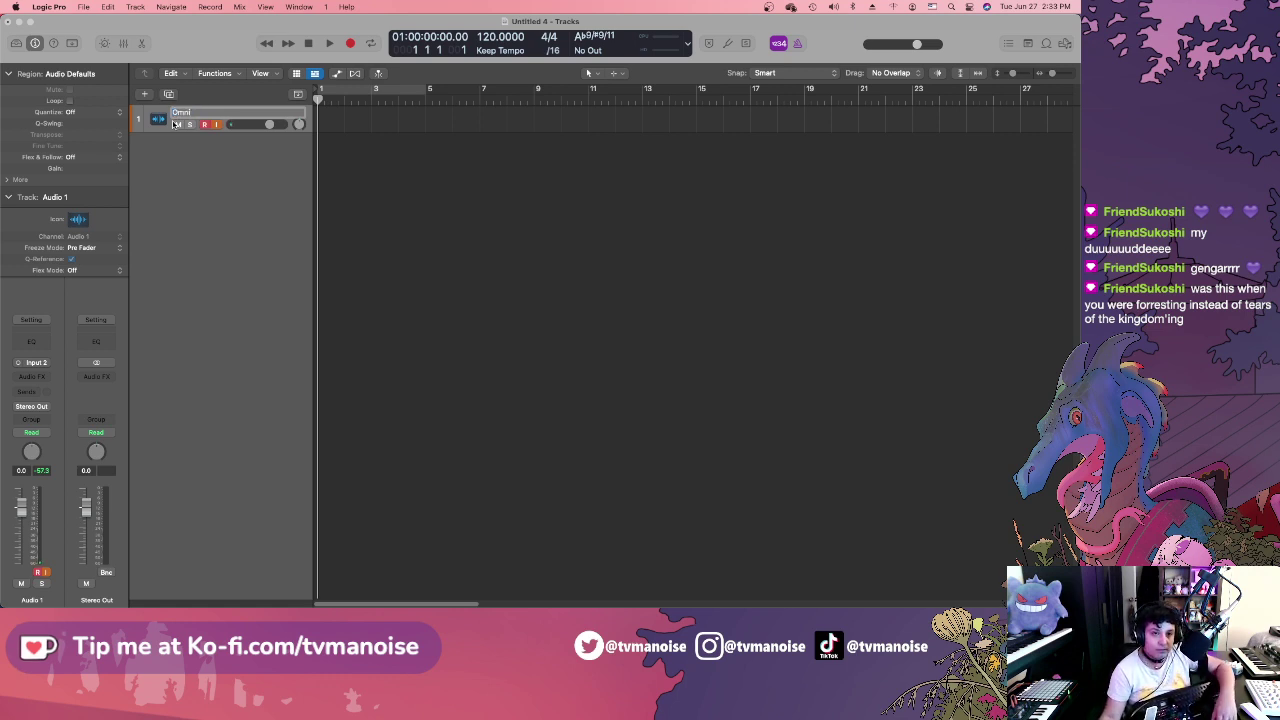
Save the new project as Camp Song 2.
left_click(84, 7)
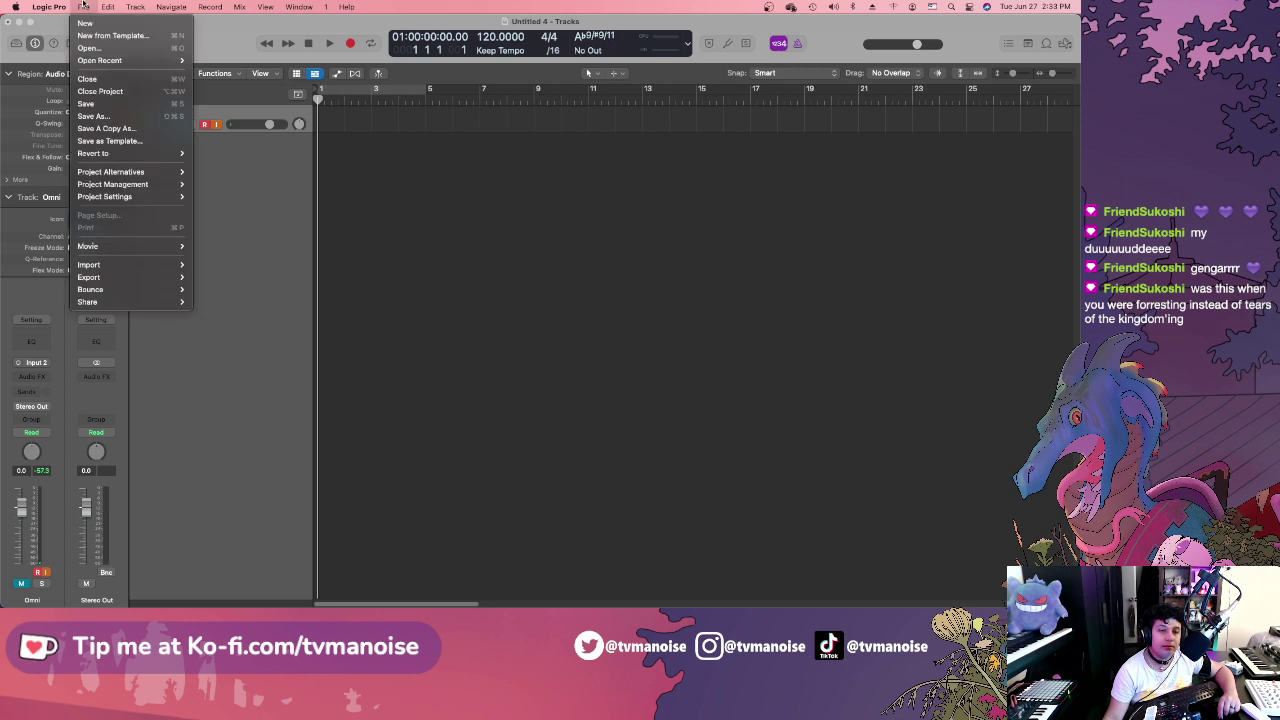
left_click(100, 117)
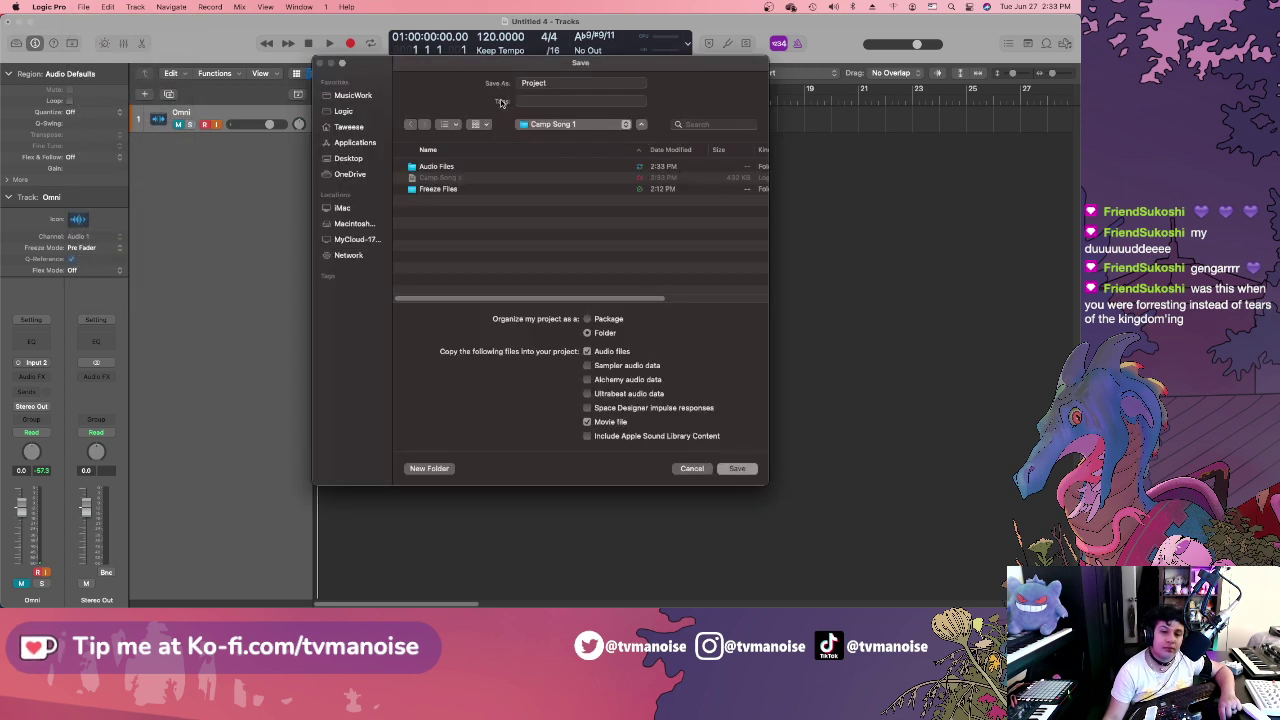
key("Escape")
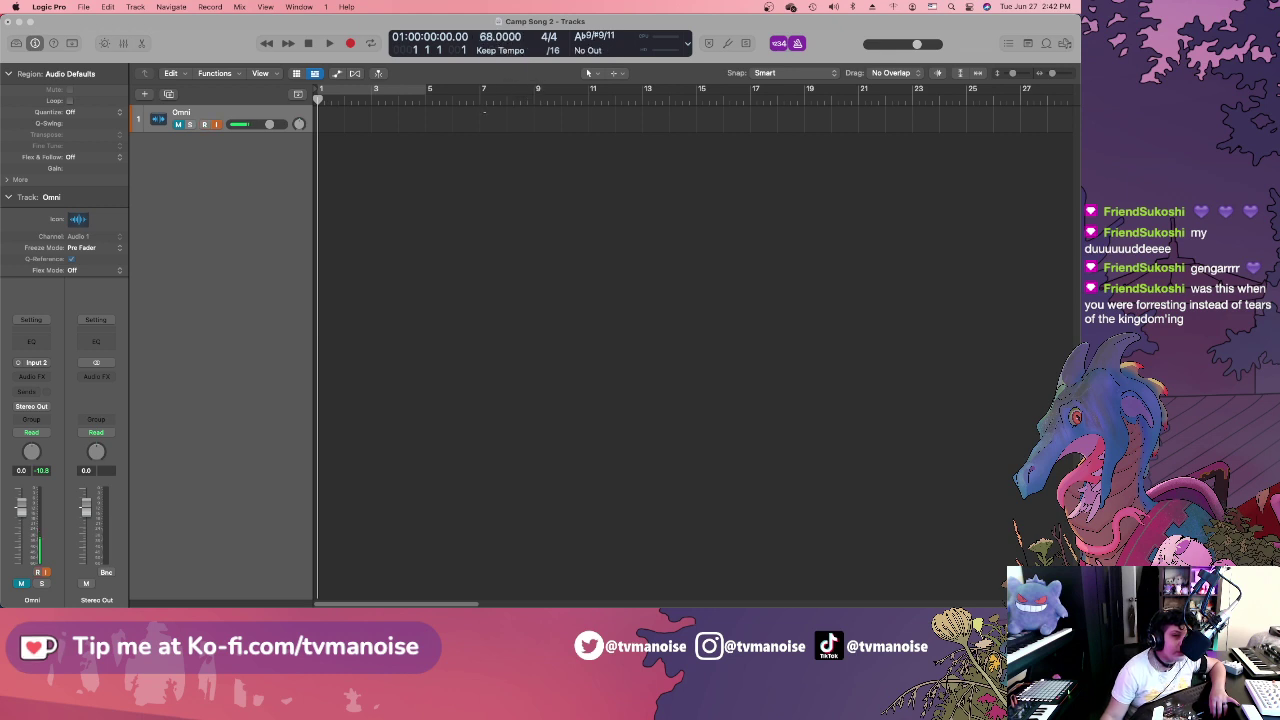
Cycle bars 1 to 5 and adjust the project tempo to 79 while the metronome plays.
left_click_drag(485, 112, 485, 84)
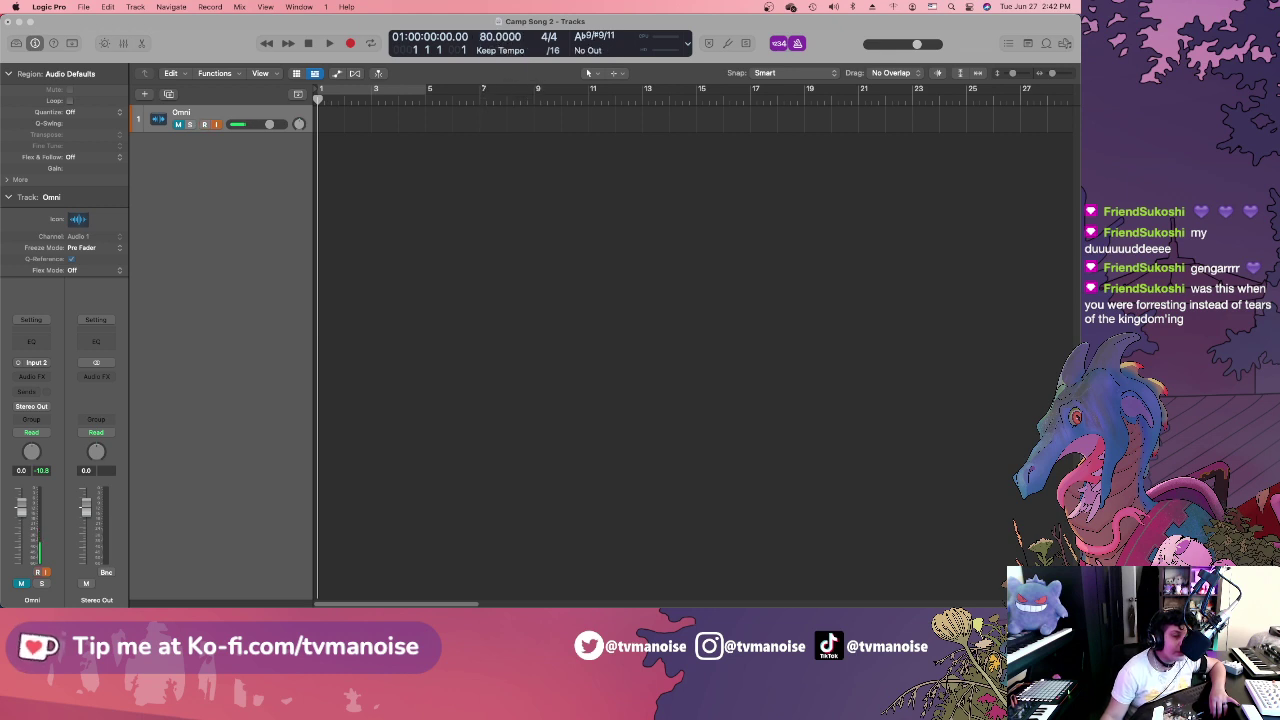
left_click(335, 93)
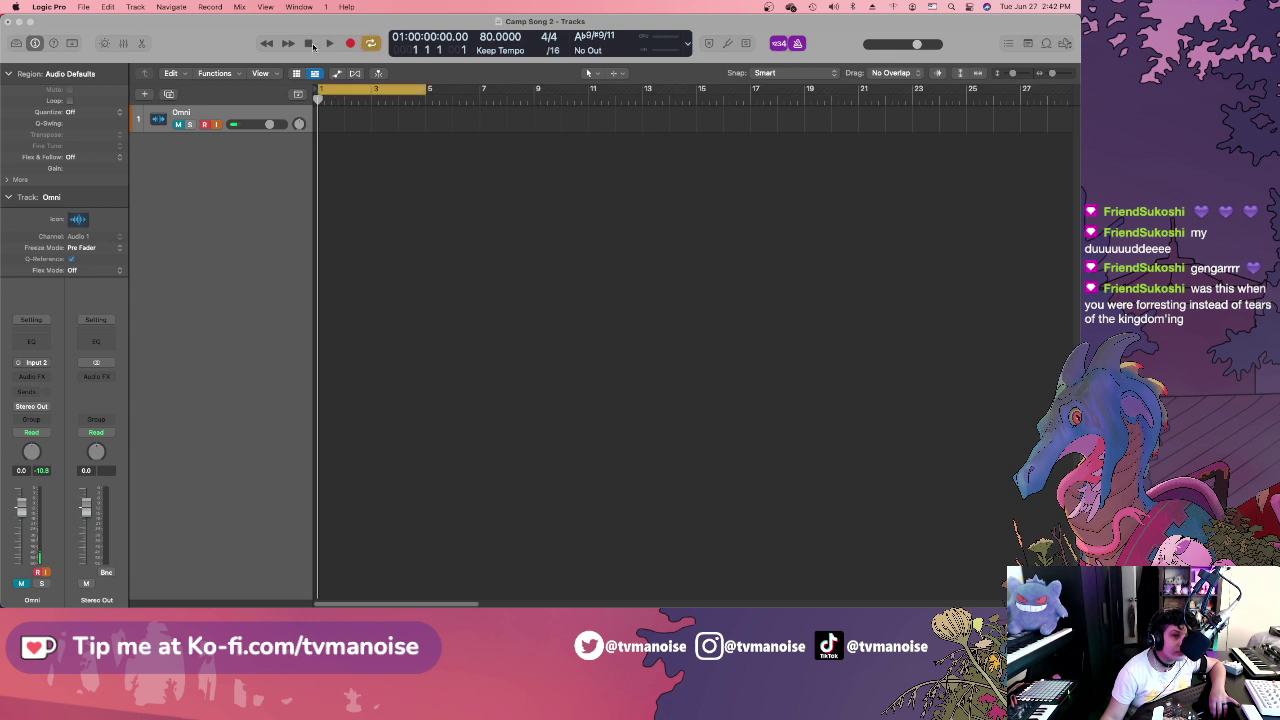
left_click(328, 44)
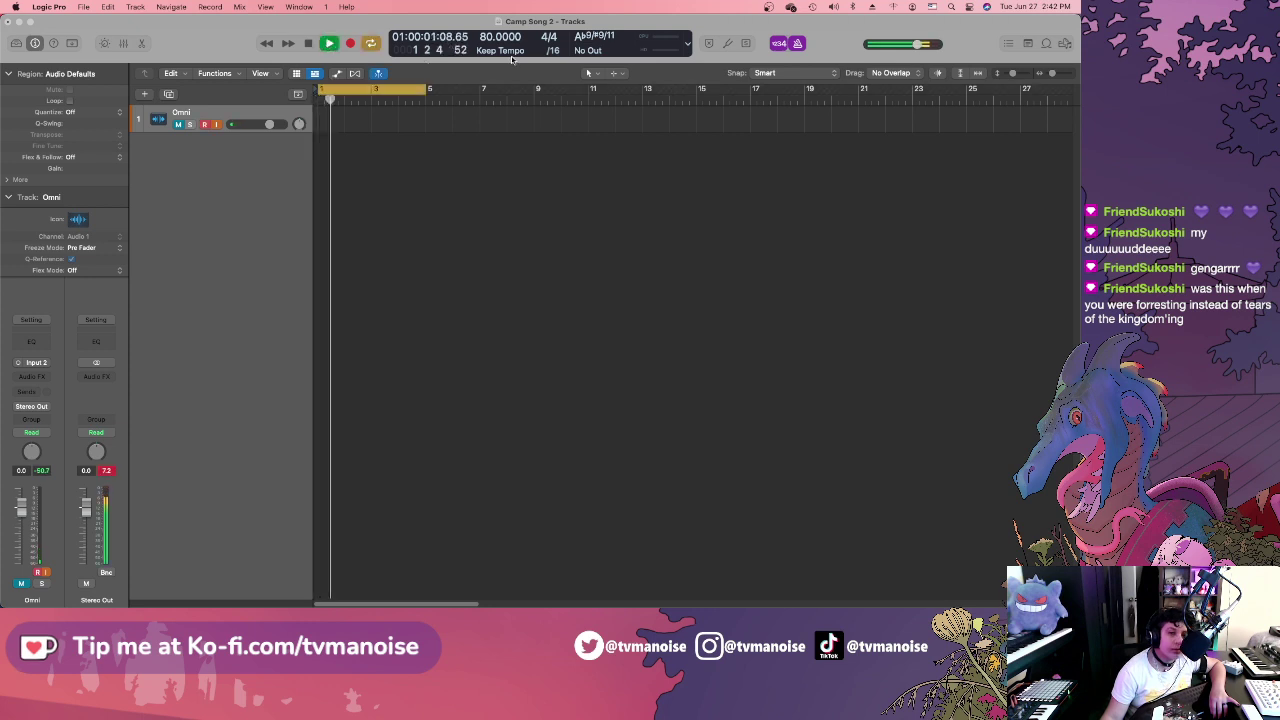
left_click_drag(497, 37, 497, 30)
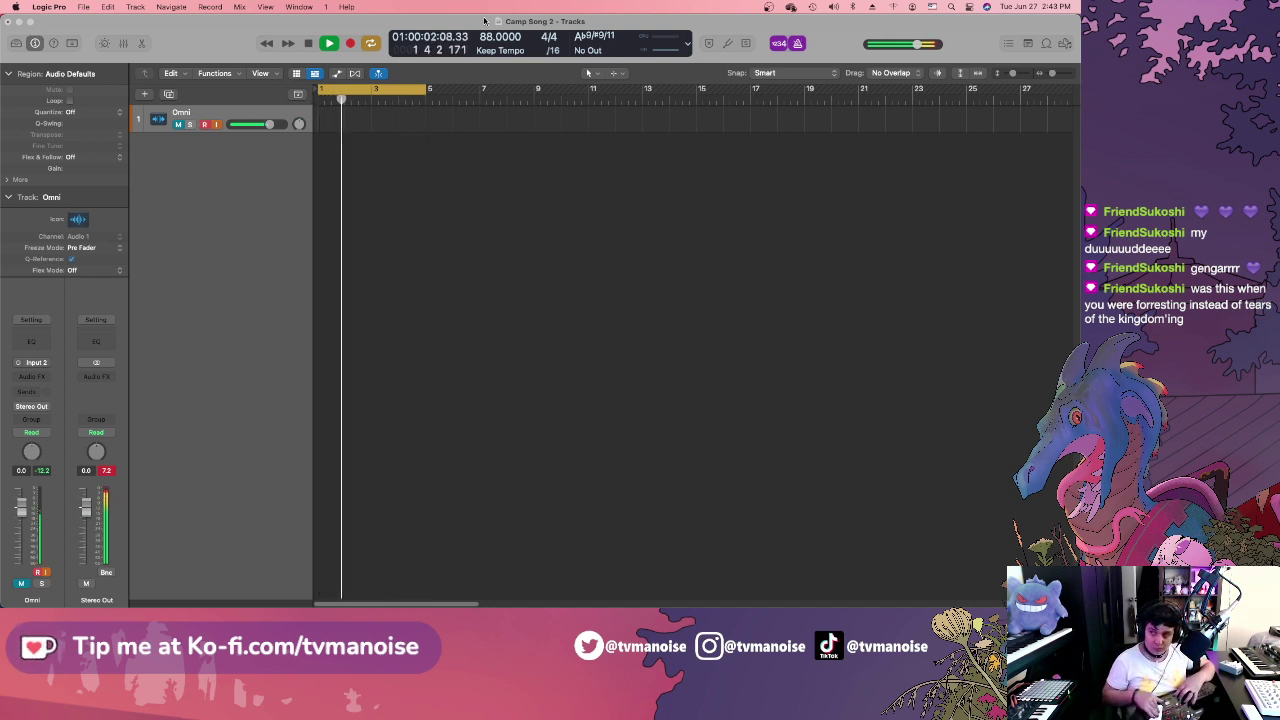
left_click(309, 43)
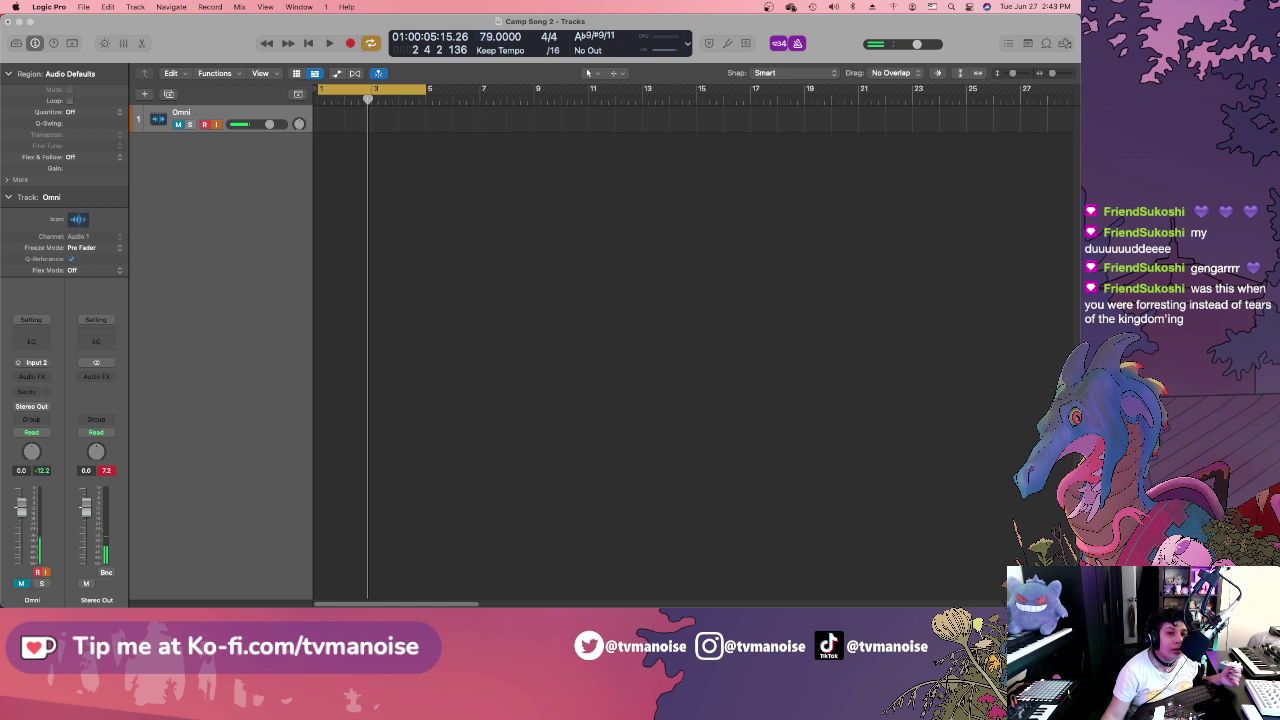
Play the metronome from bar 1 to check the tempo, return to bar 1 and turn off the cycle.
left_click(310, 46)
left_click(327, 44)
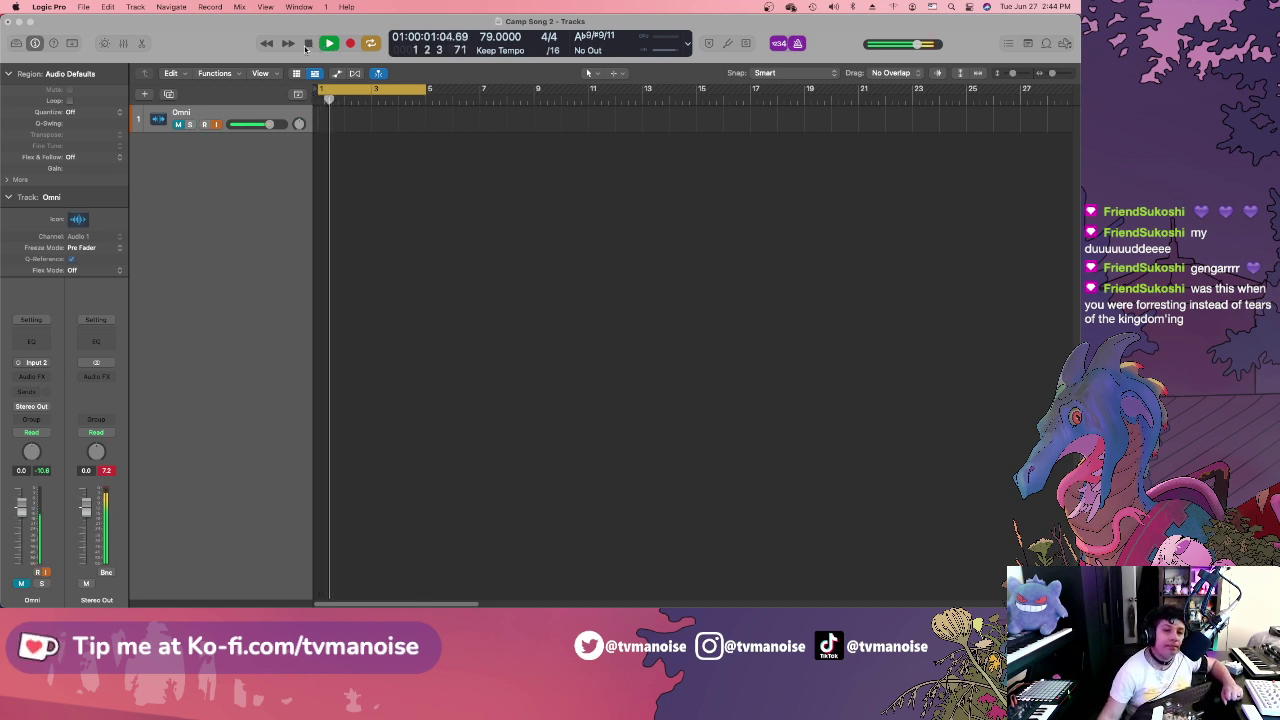
double_click(309, 44)
left_click(340, 91)
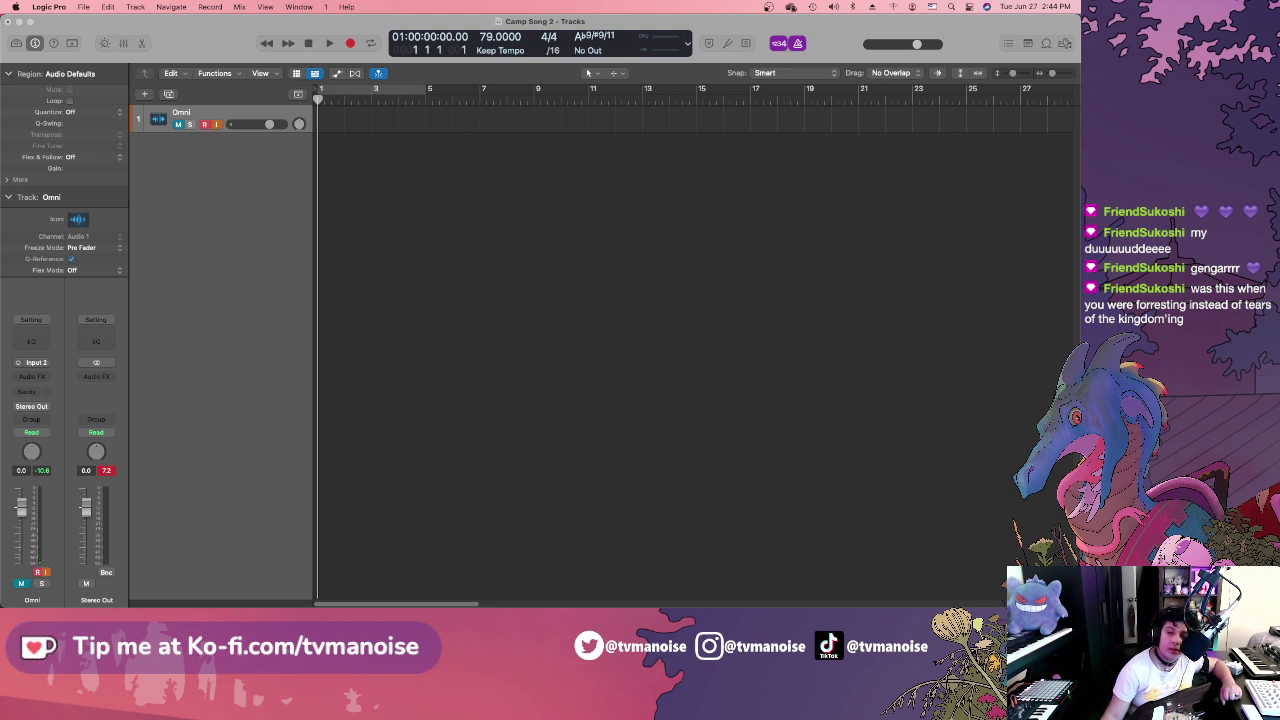
key("super+Tab")
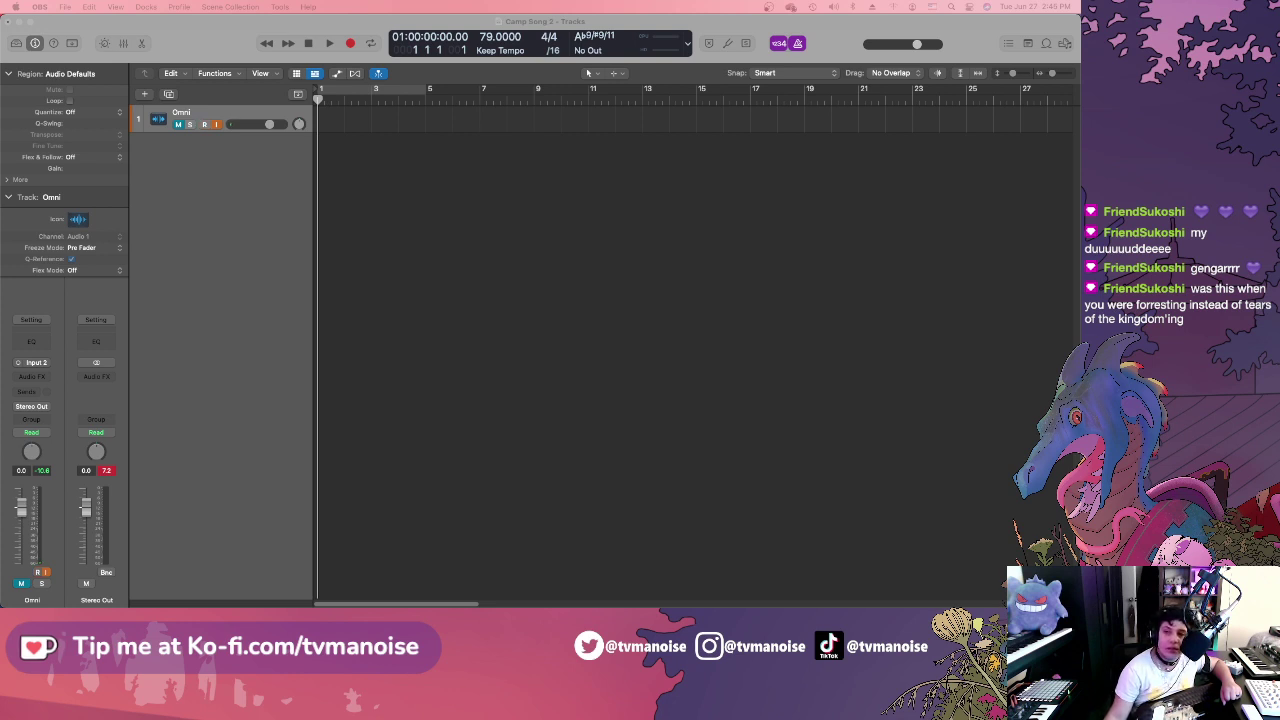
left_click(690, 27)
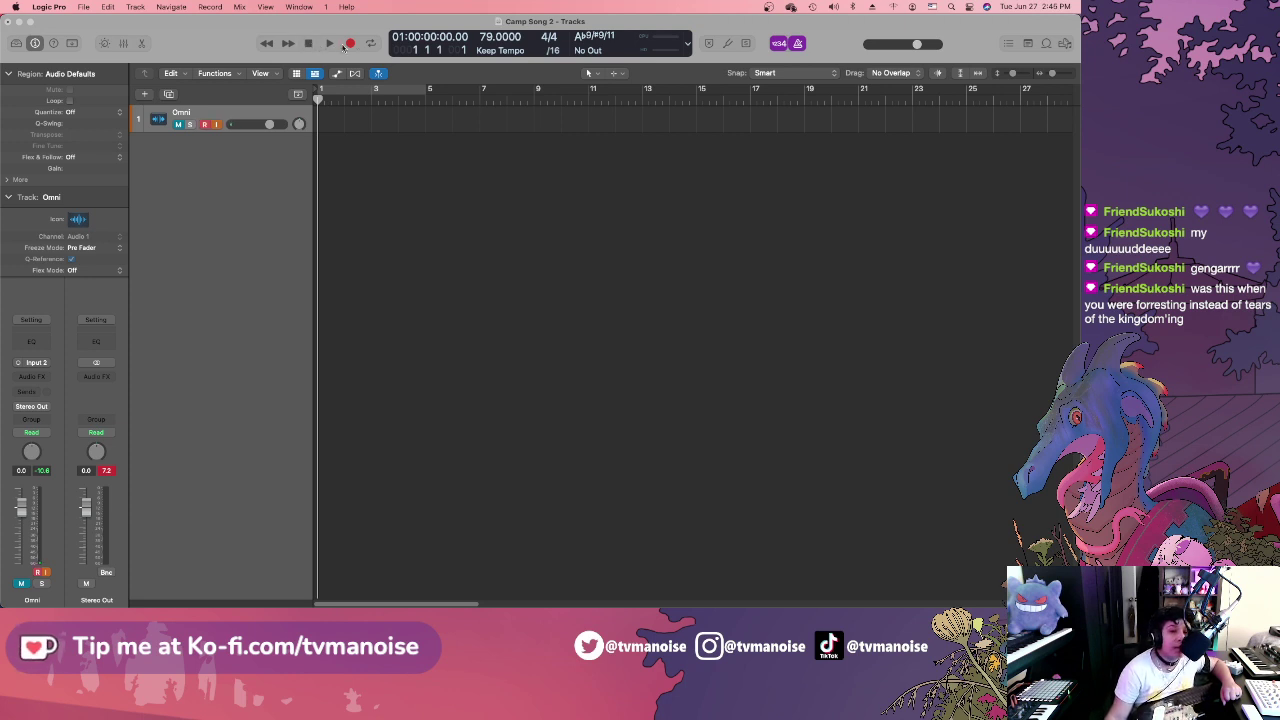
Extend the project start back to bar 0 and place the playhead there.
left_click_drag(316, 95, 290, 94)
left_click(308, 47)
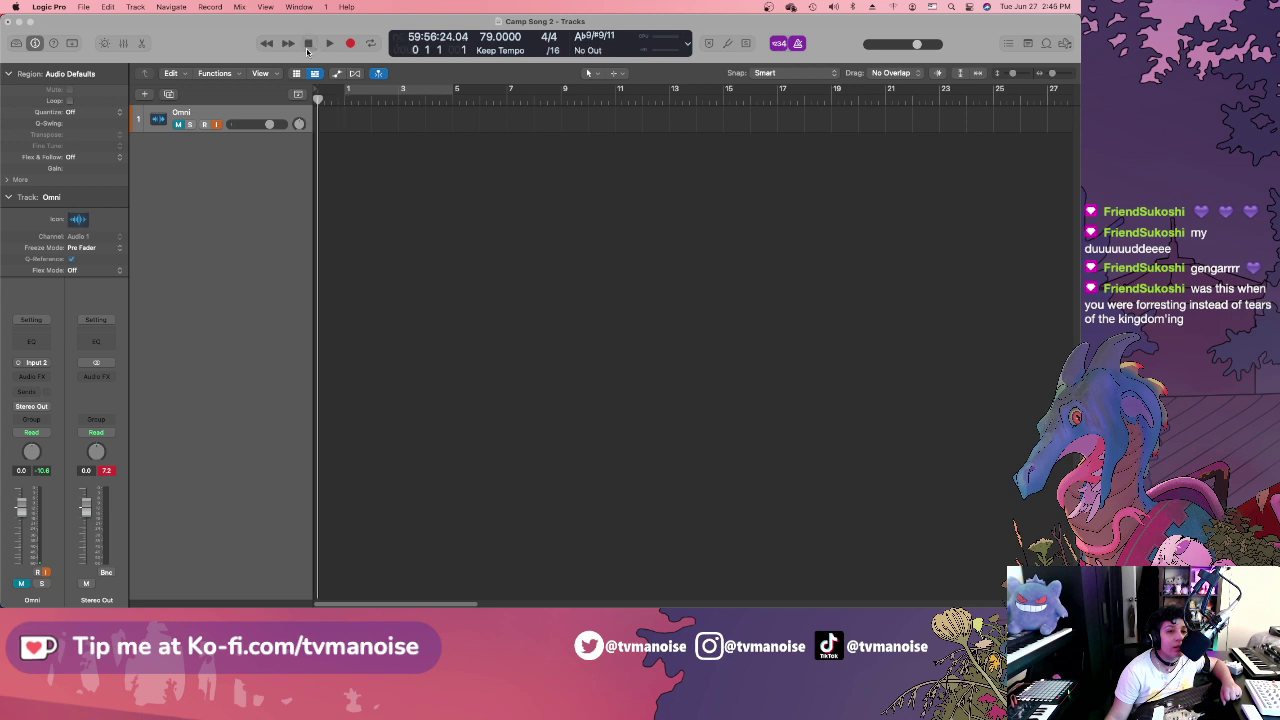
left_click(351, 44)
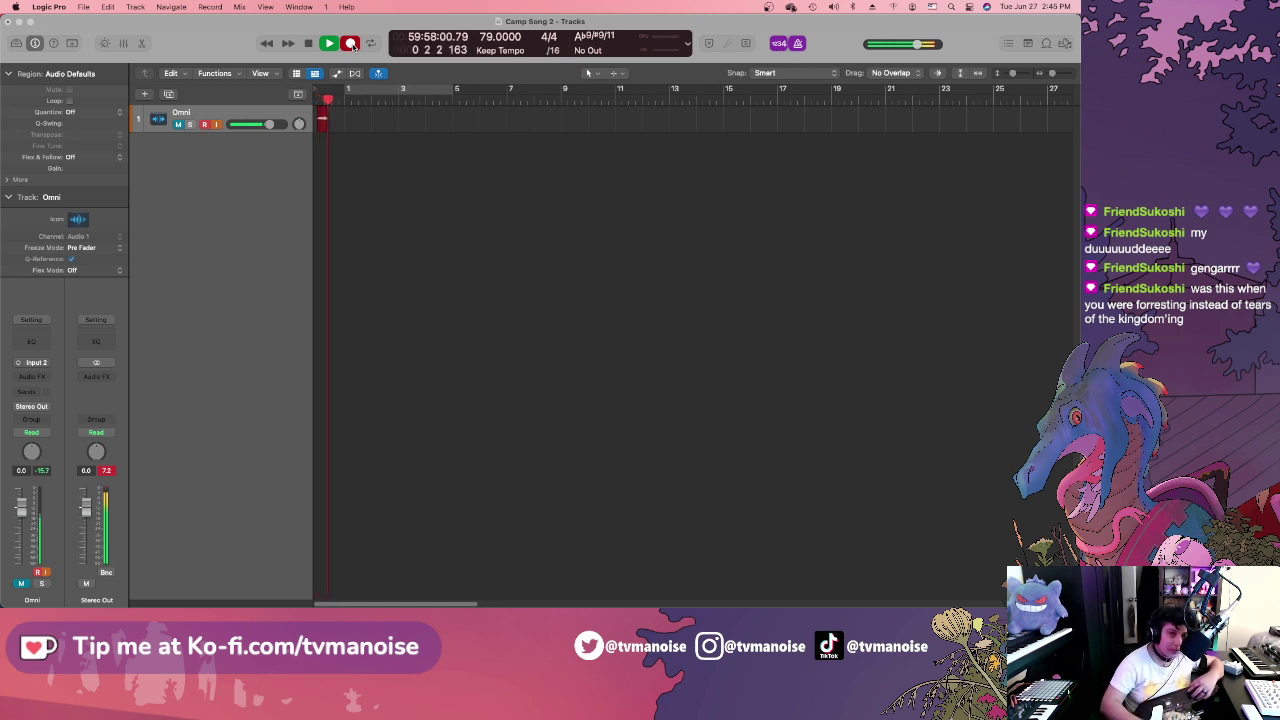
left_click(351, 44)
key("Delete")
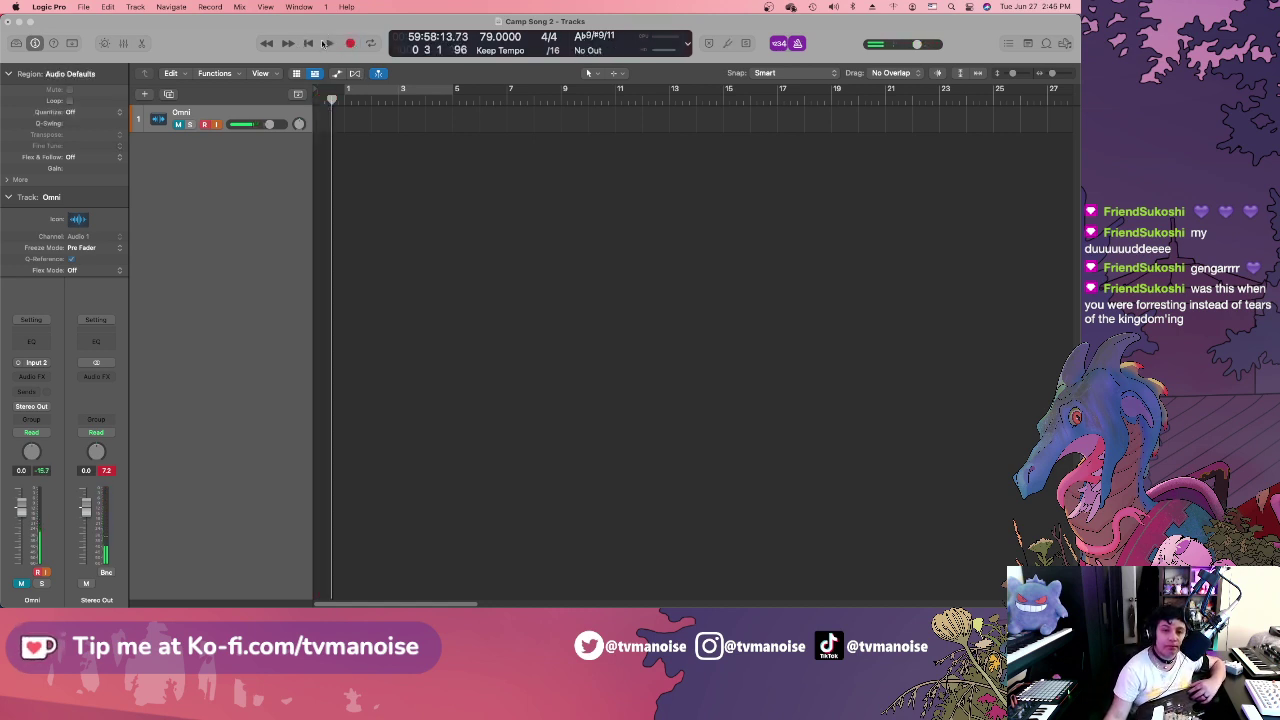
left_click(308, 44)
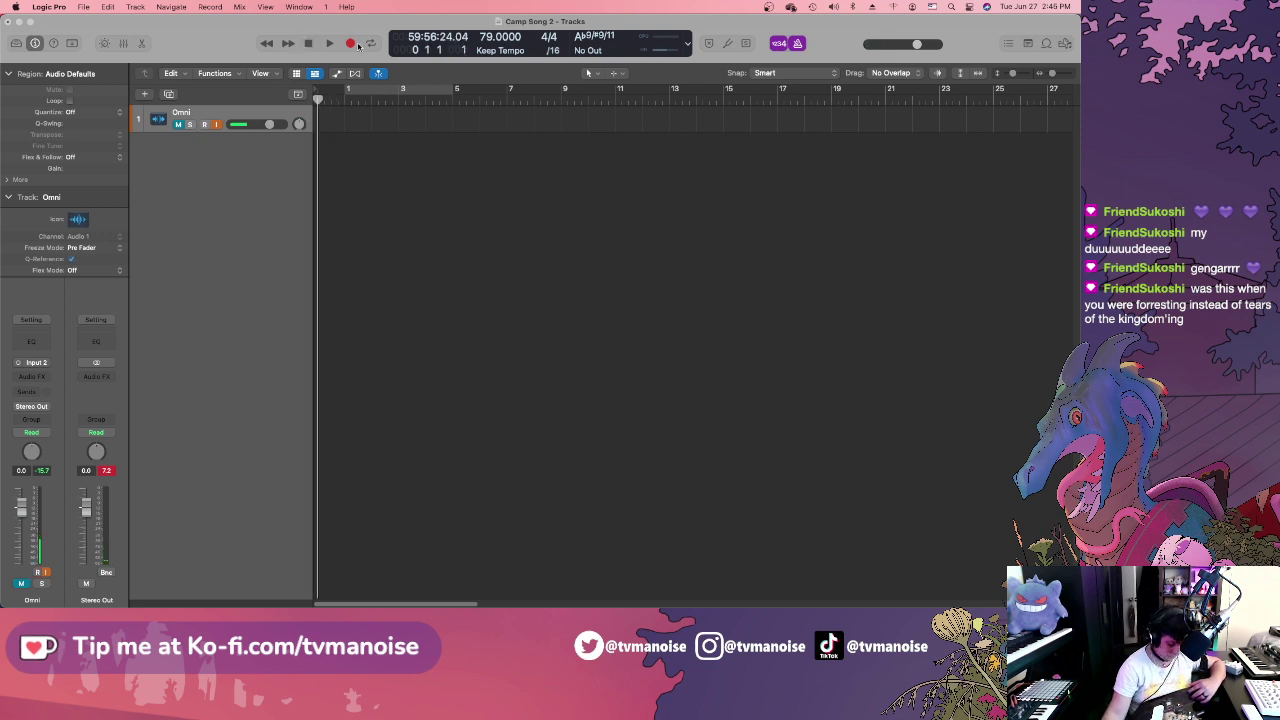
Record a take on the Omni track from bar 0 to about bar 20.
left_click(351, 44)
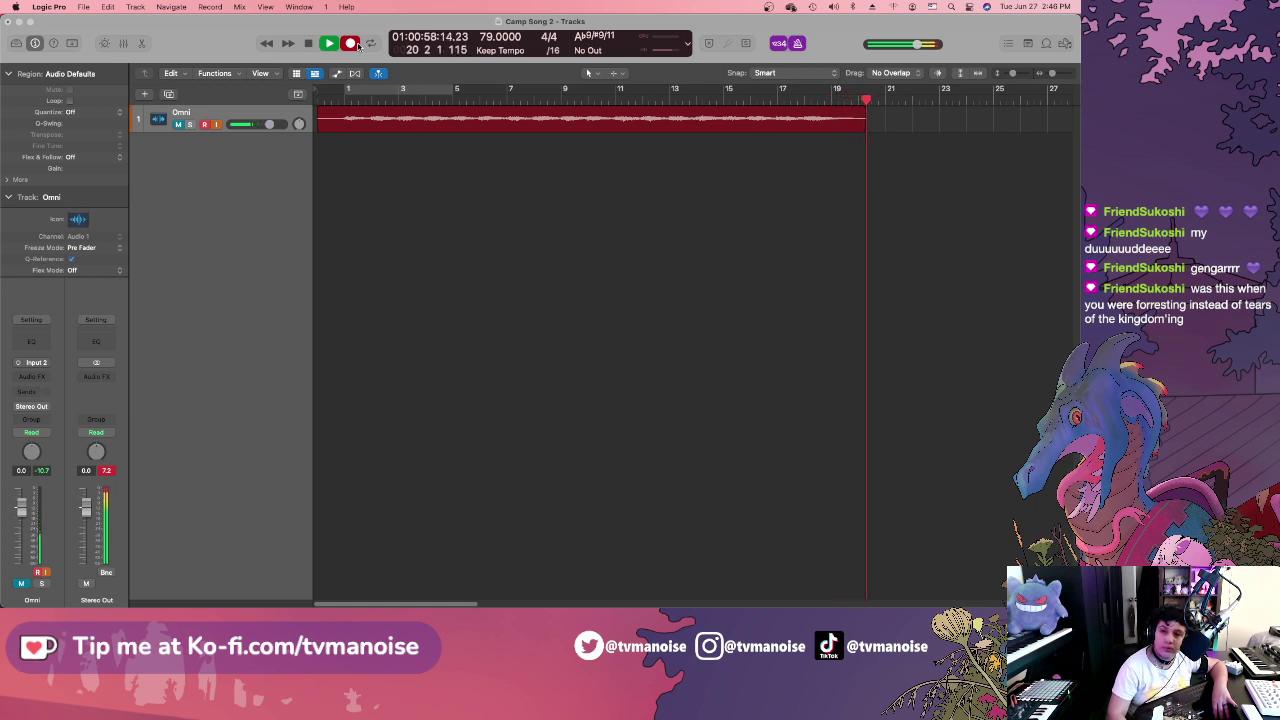
key("space")
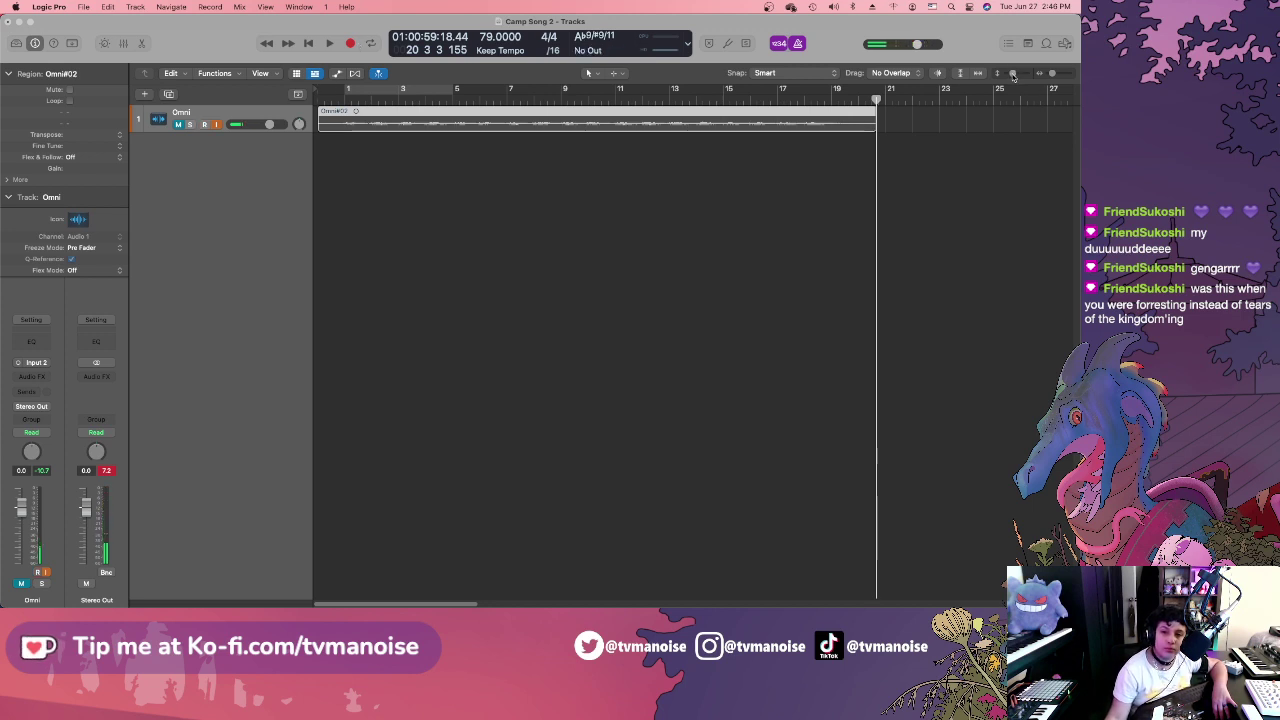
left_click_drag(1013, 76, 1027, 77)
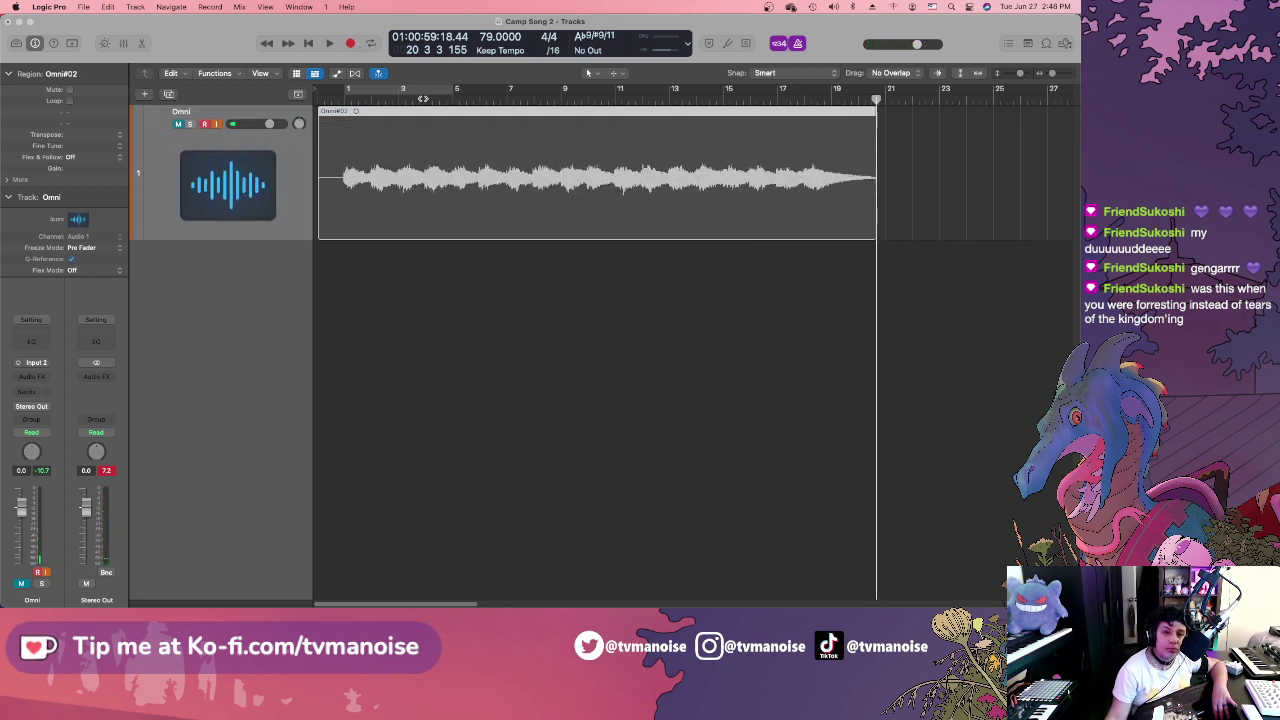
Unmute the Omni track and play the take back with a cycle range from bar 1 to bar 20.
left_click(355, 91)
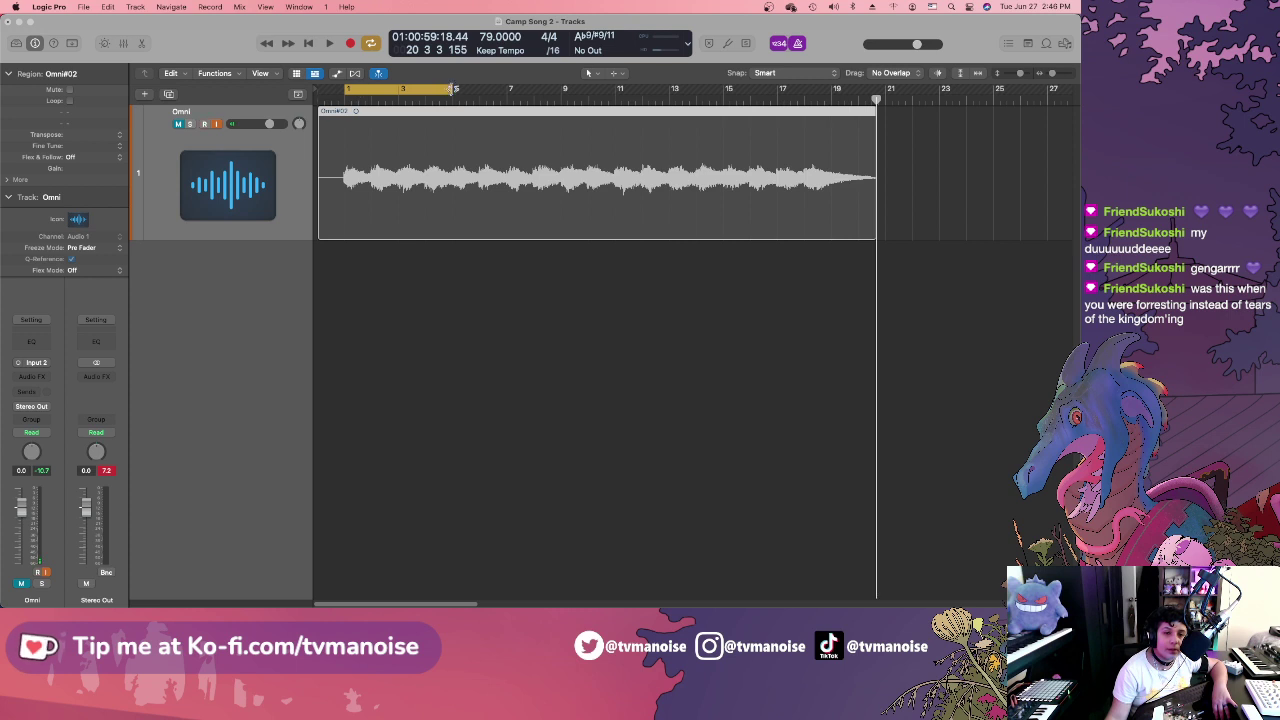
left_click_drag(455, 90, 859, 104)
left_click(178, 124)
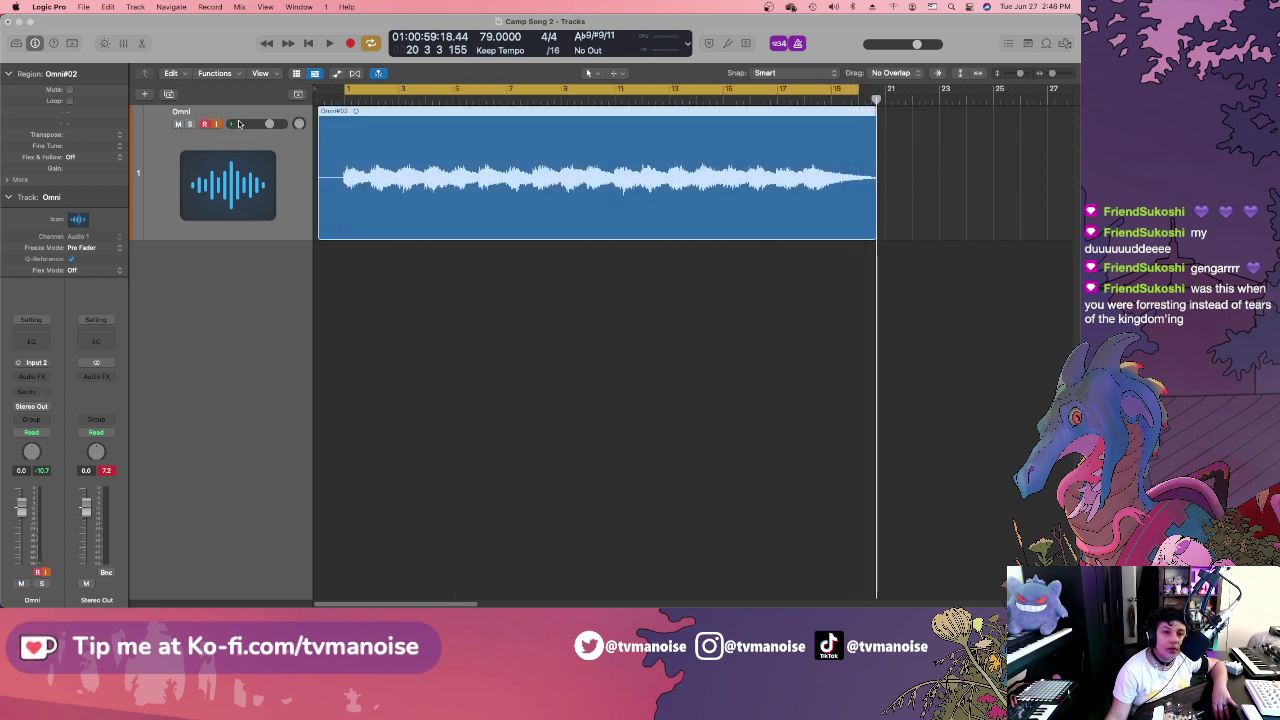
left_click(331, 47)
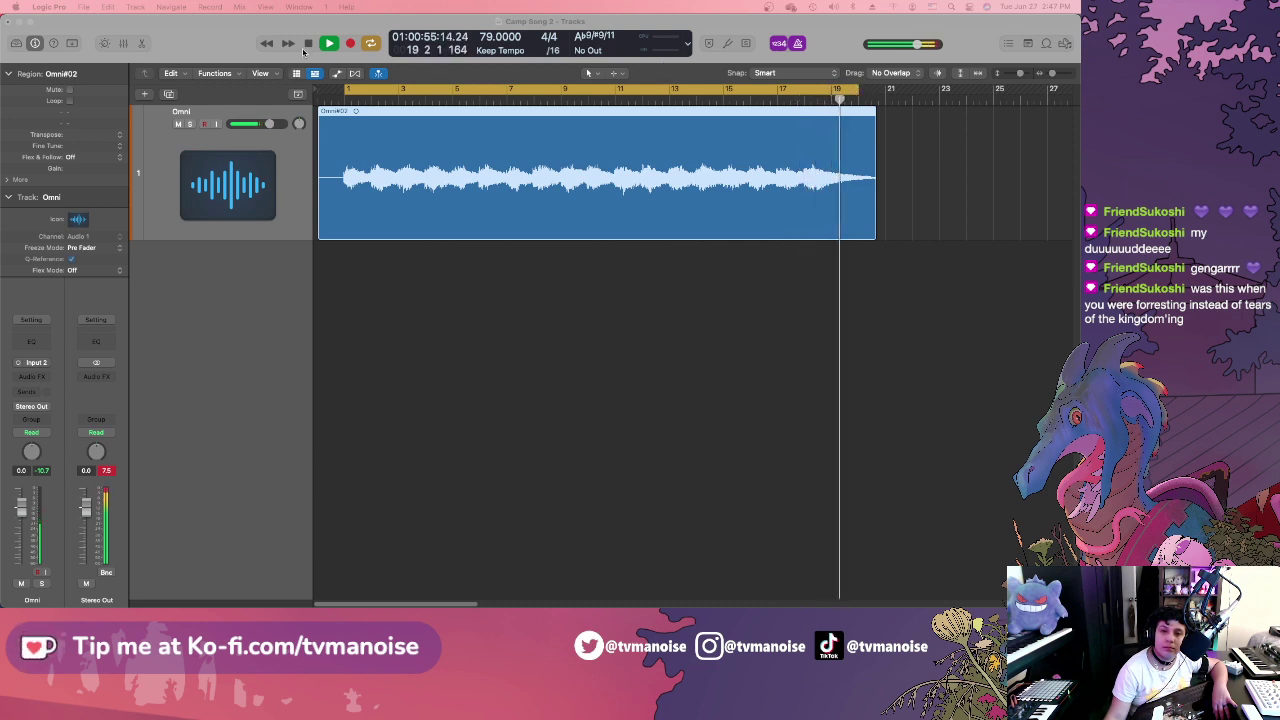
key("space")
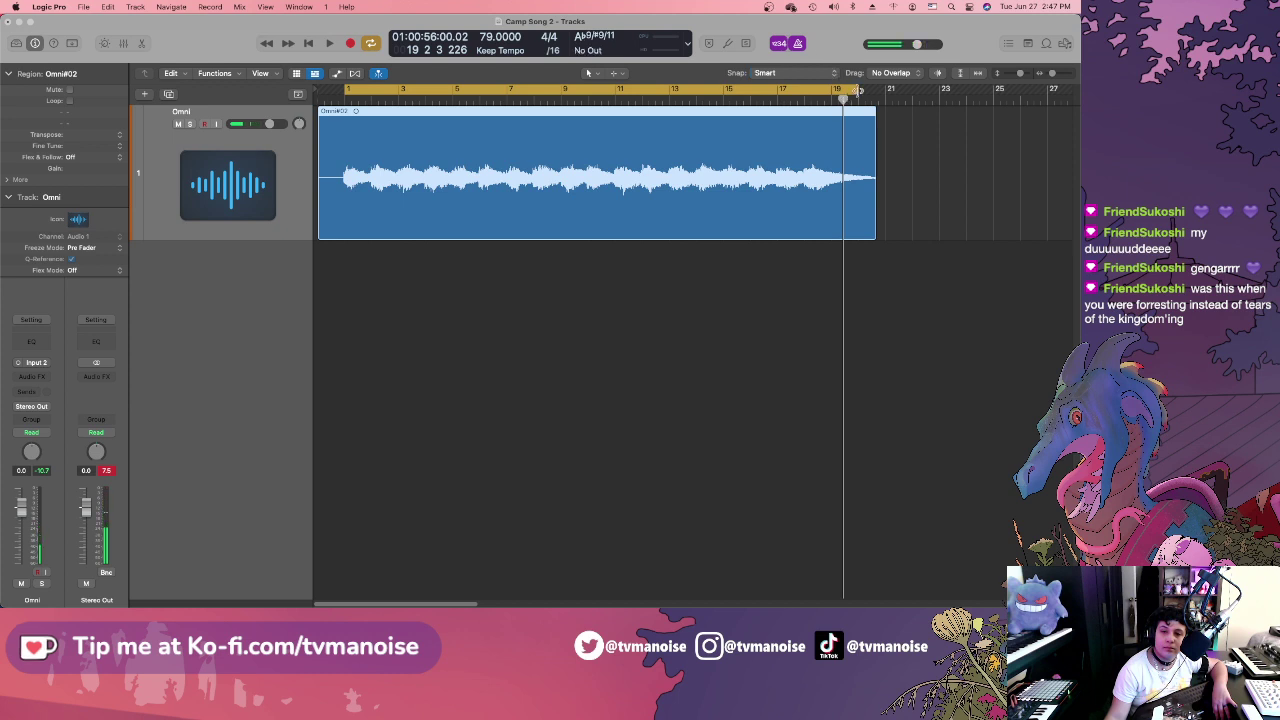
Shorten the cycle range to end at bar 19, play the loop and return the playhead to bar 1.
left_click_drag(859, 90, 831, 90)
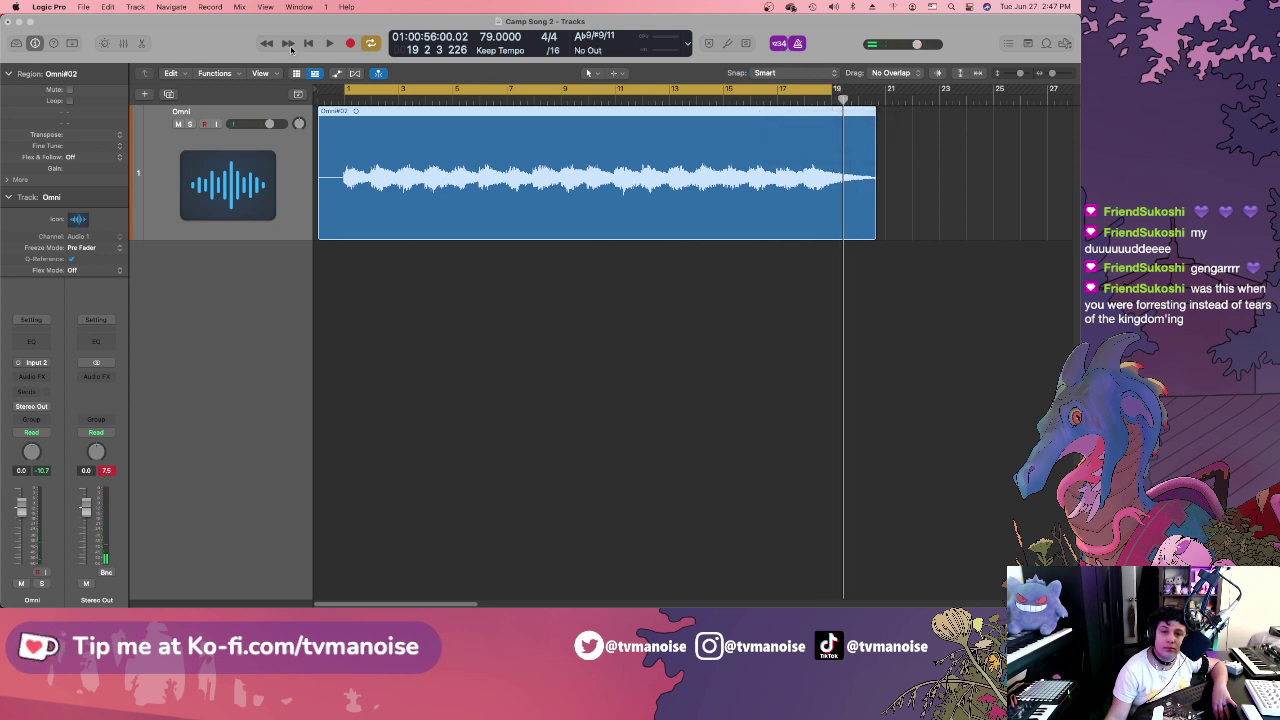
left_click(328, 43)
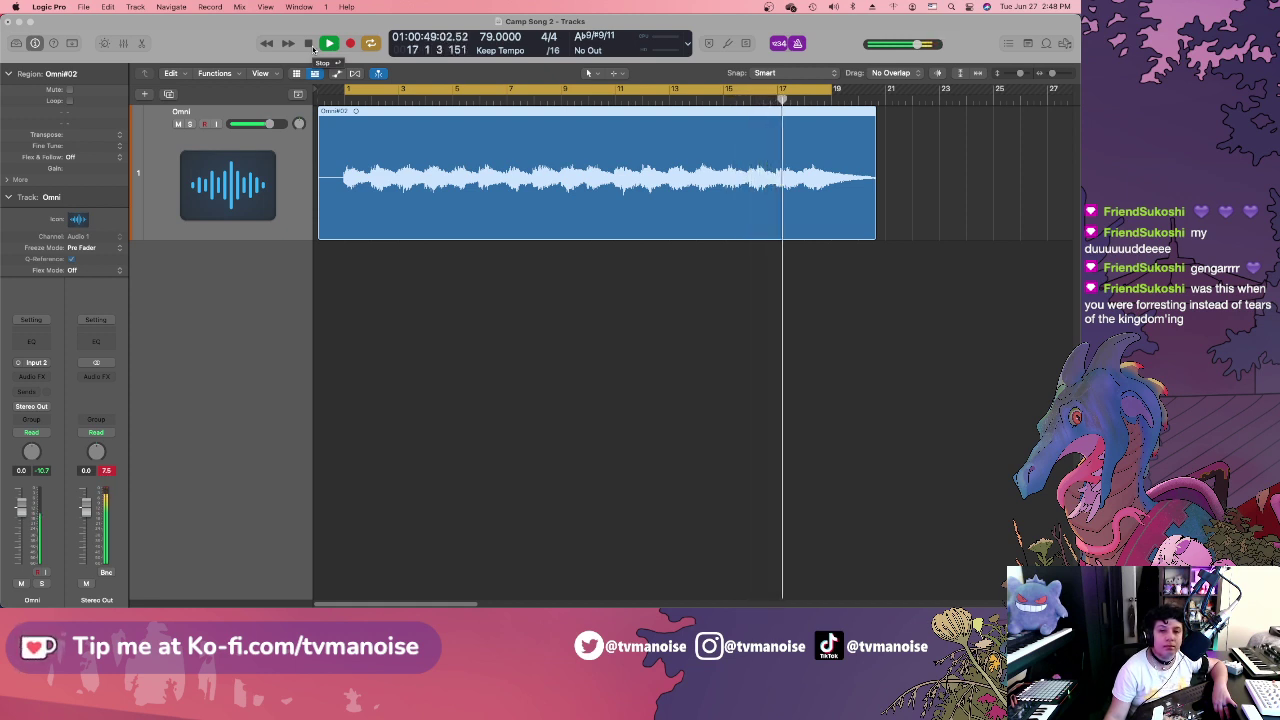
left_click(309, 45)
left_click(309, 45)
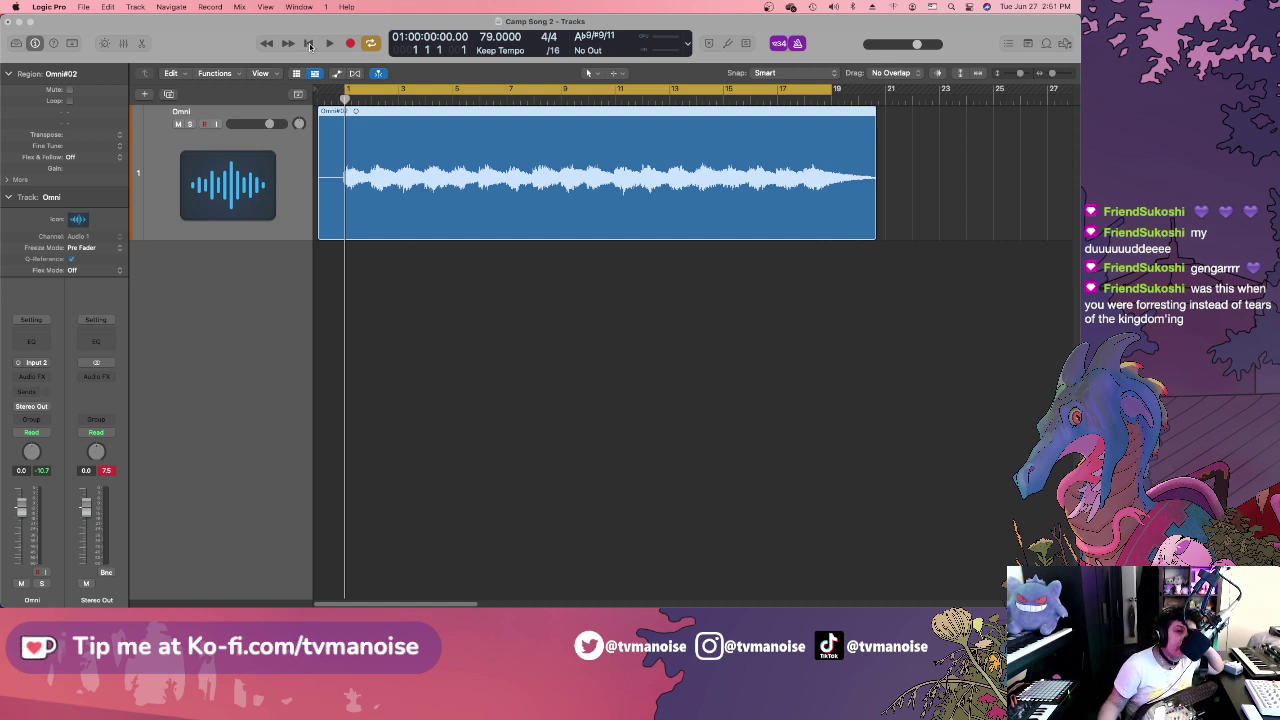
Mute the Omni track, duplicate it without its region, and rename the new track Omni 2.
left_click(178, 123)
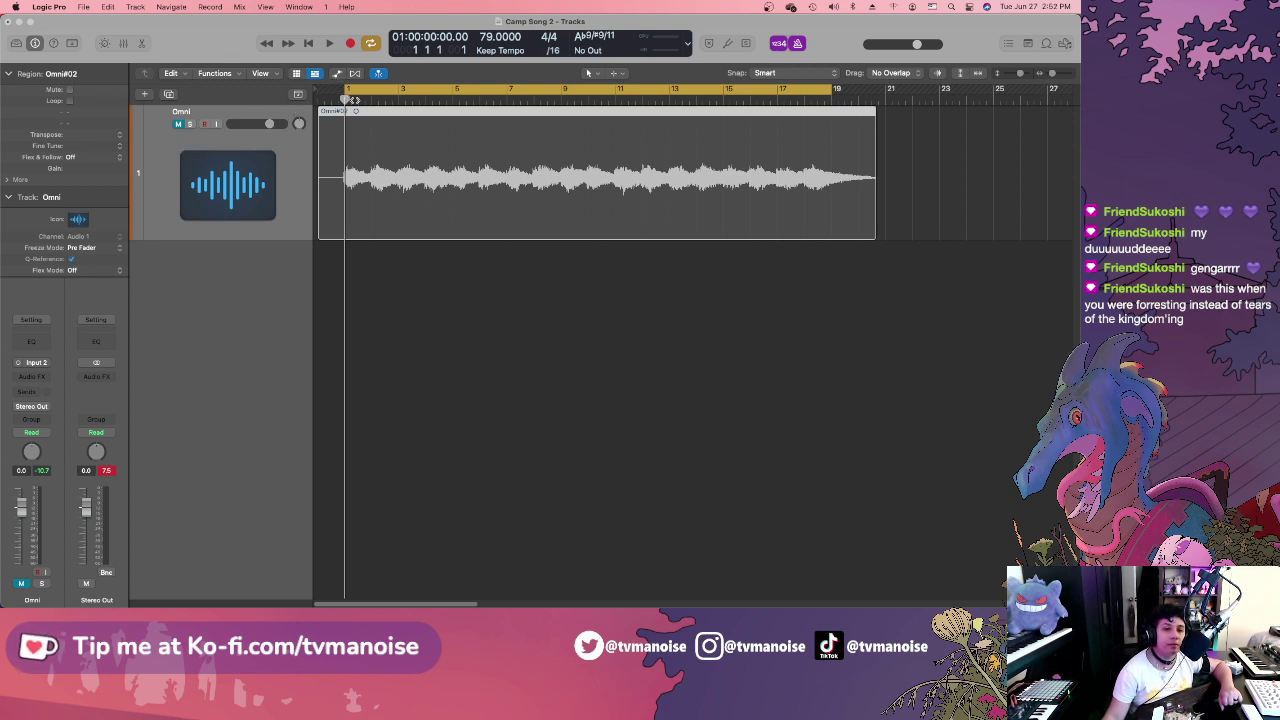
left_click(167, 95)
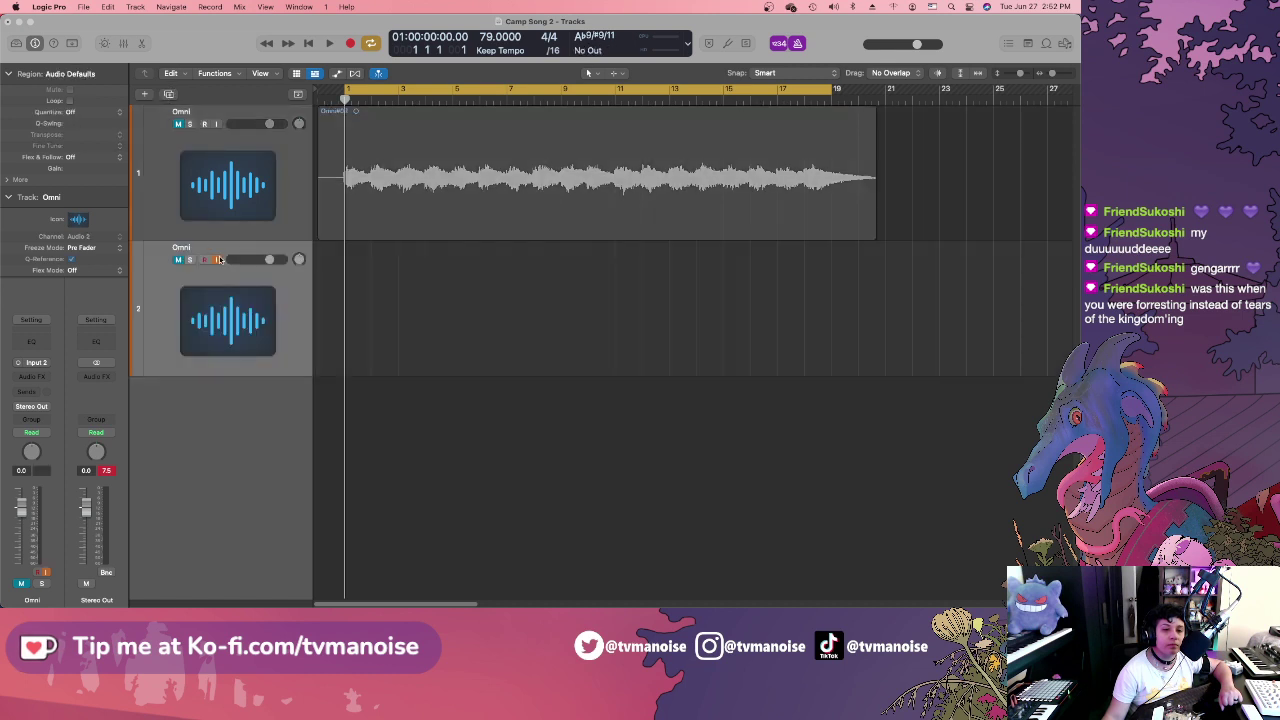
double_click(182, 248)
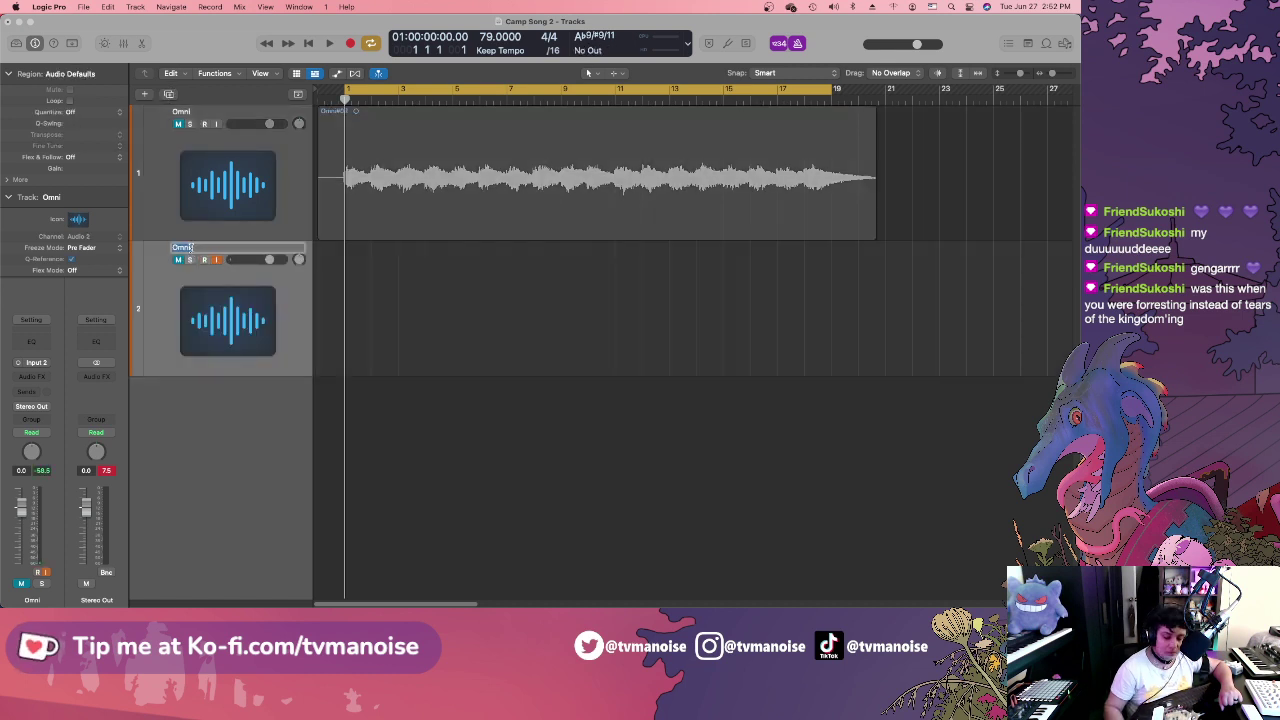
key("BackSpace")
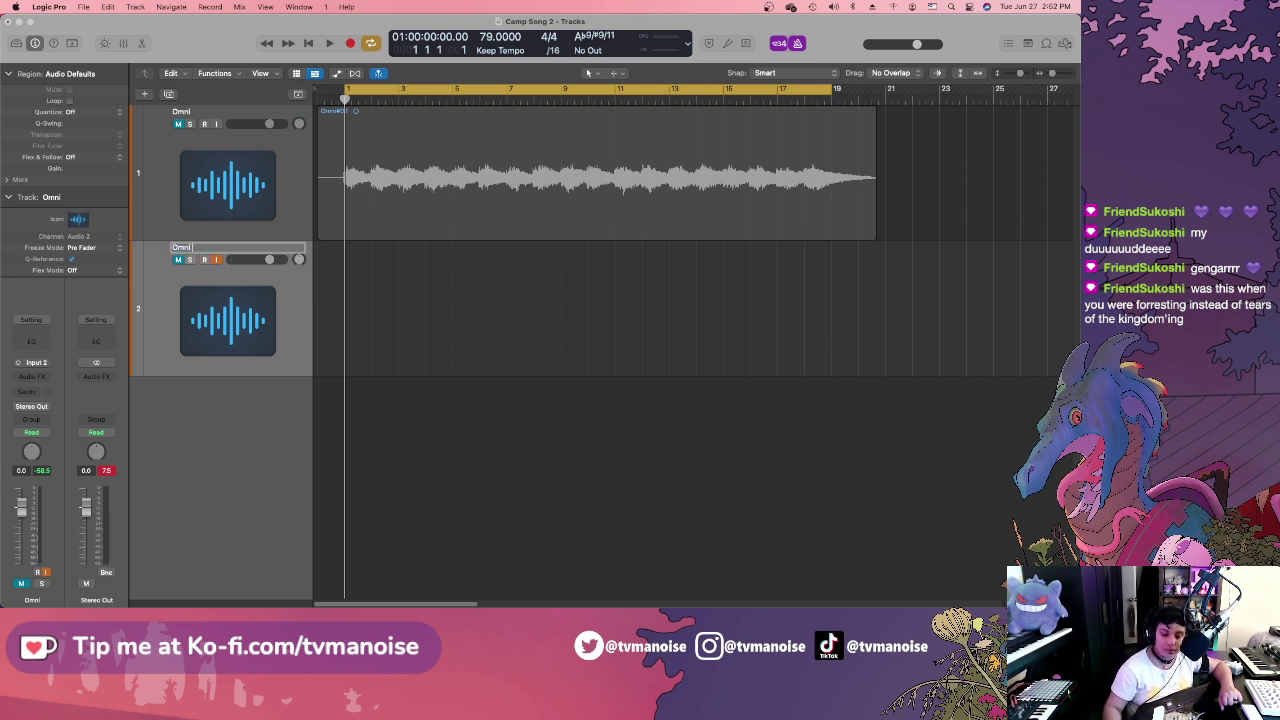
key("Return")
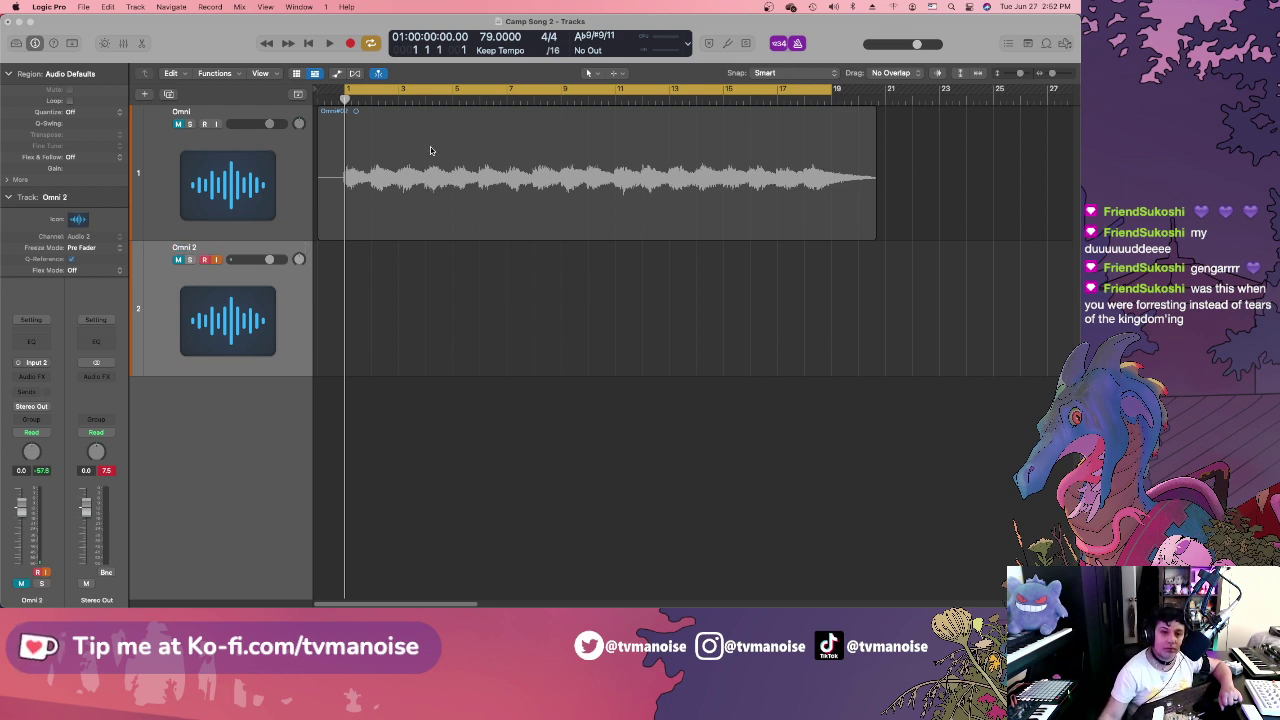
Turn off the cycle range and return the playhead to bar 0.
left_click(415, 91)
left_click(309, 44)
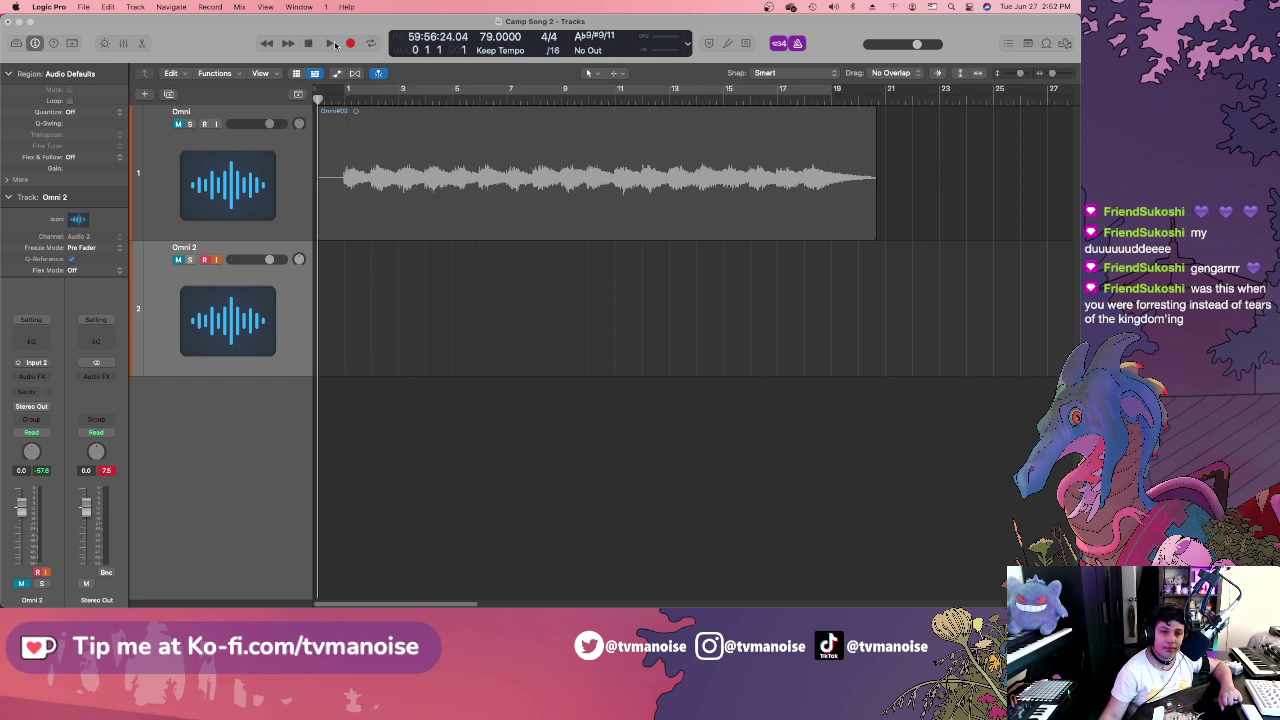
left_click(349, 44)
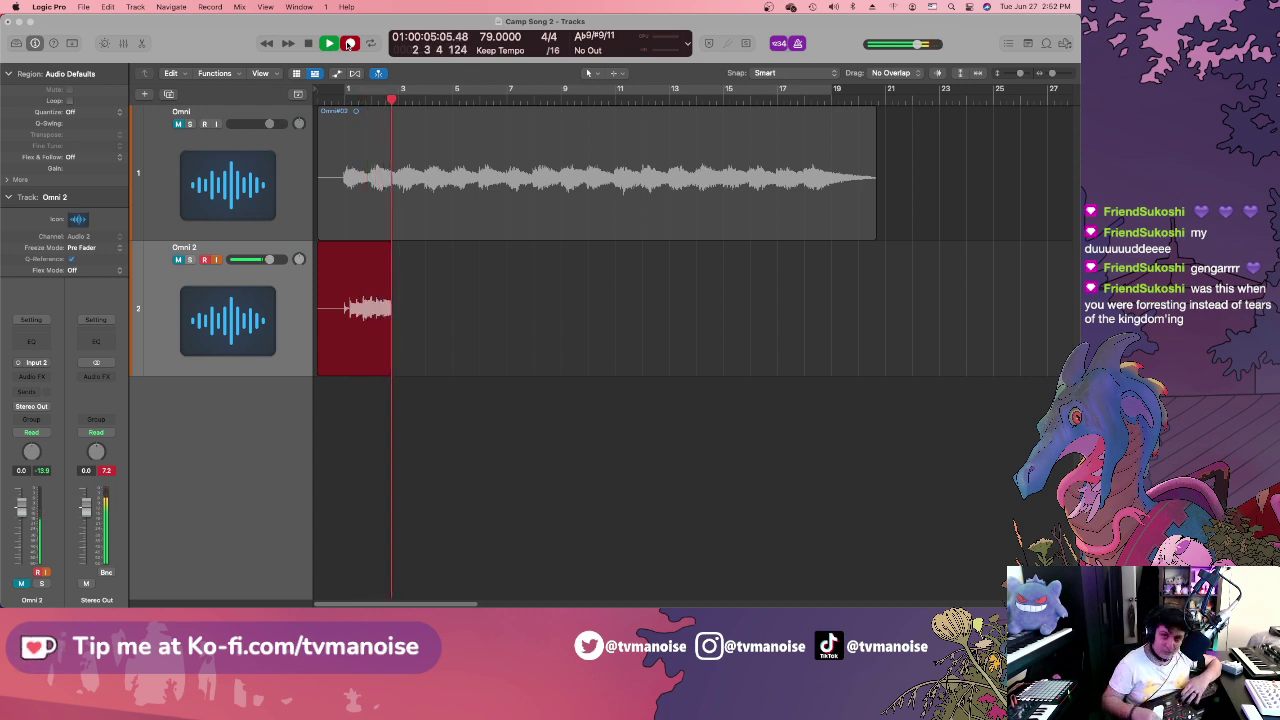
key("space")
key("super+z")
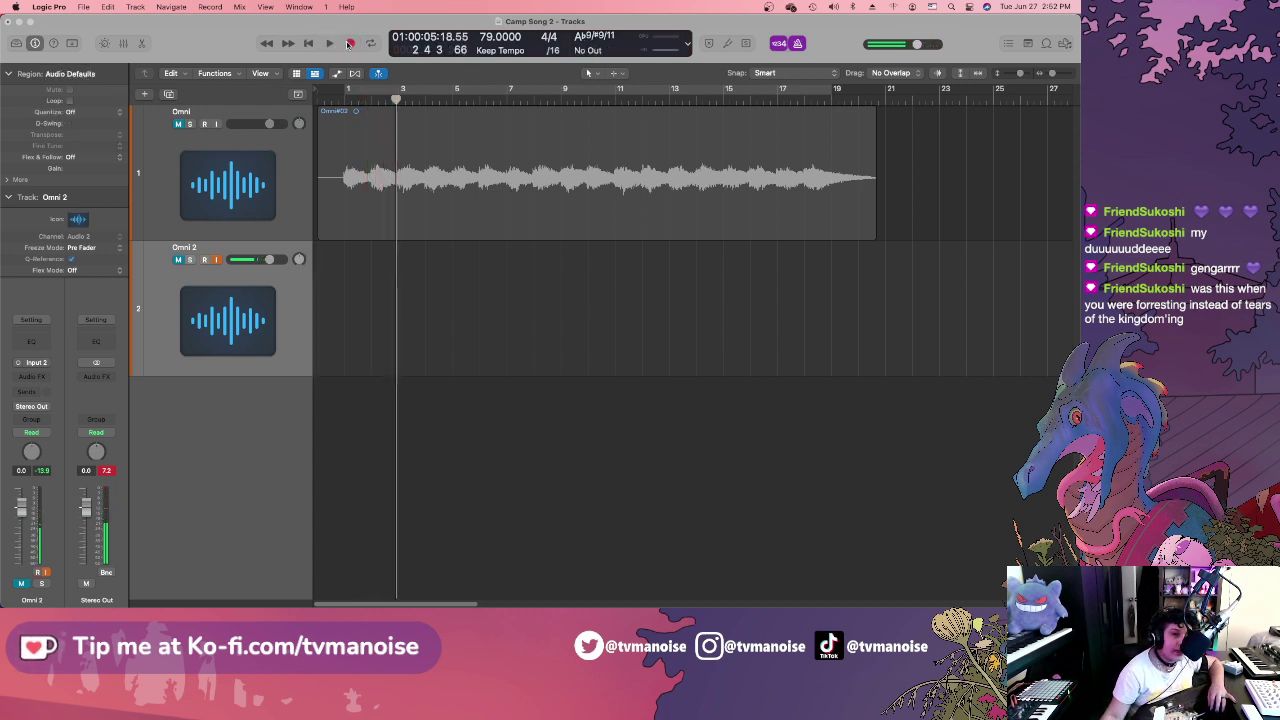
key("space")
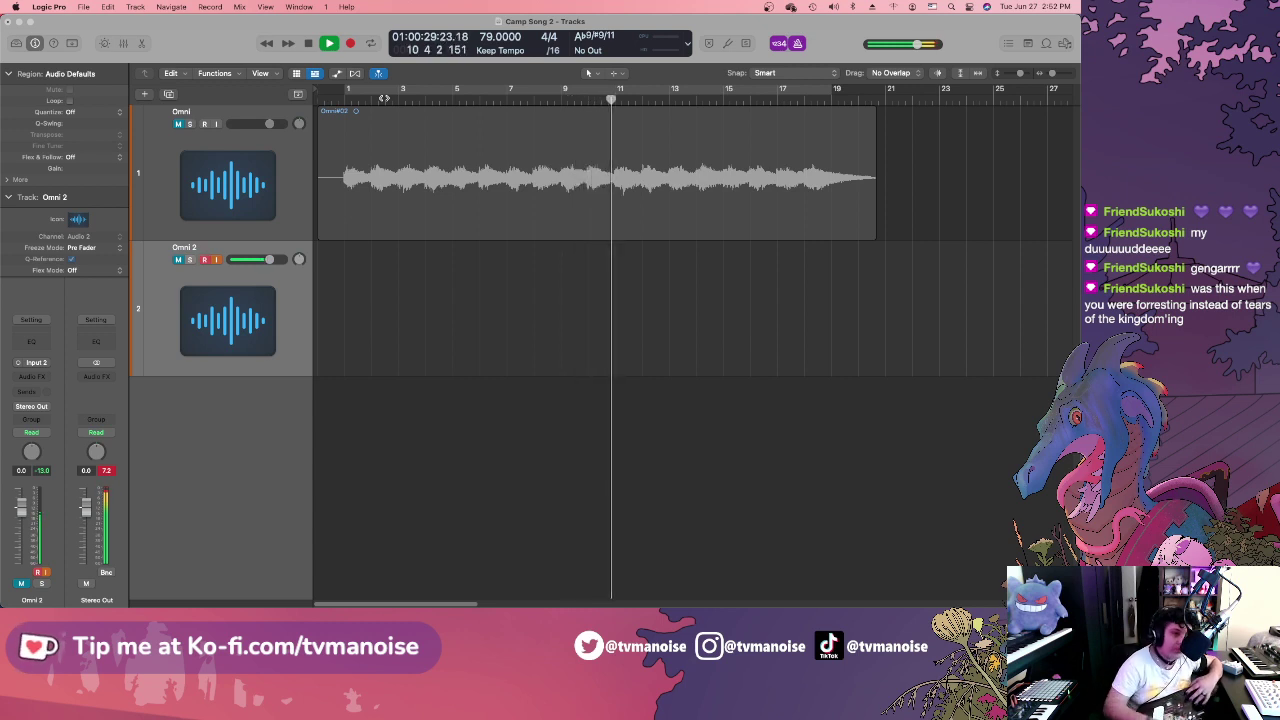
key("space")
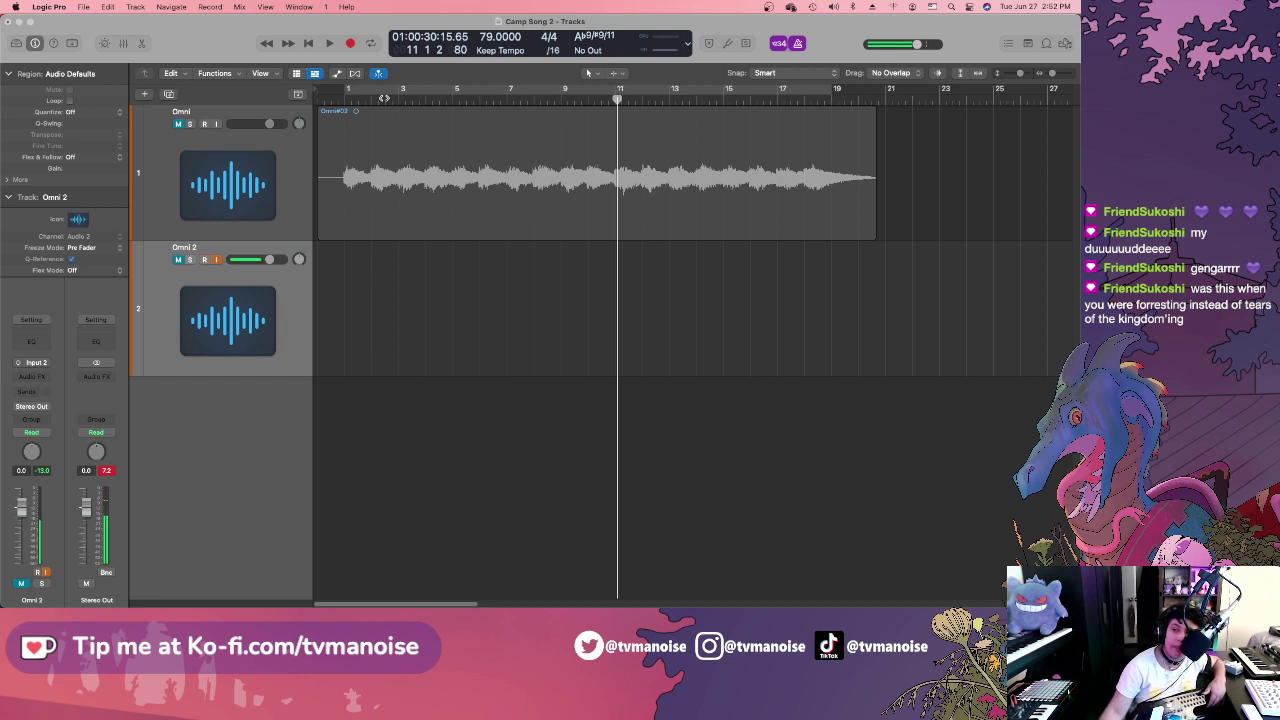
left_click(303, 44)
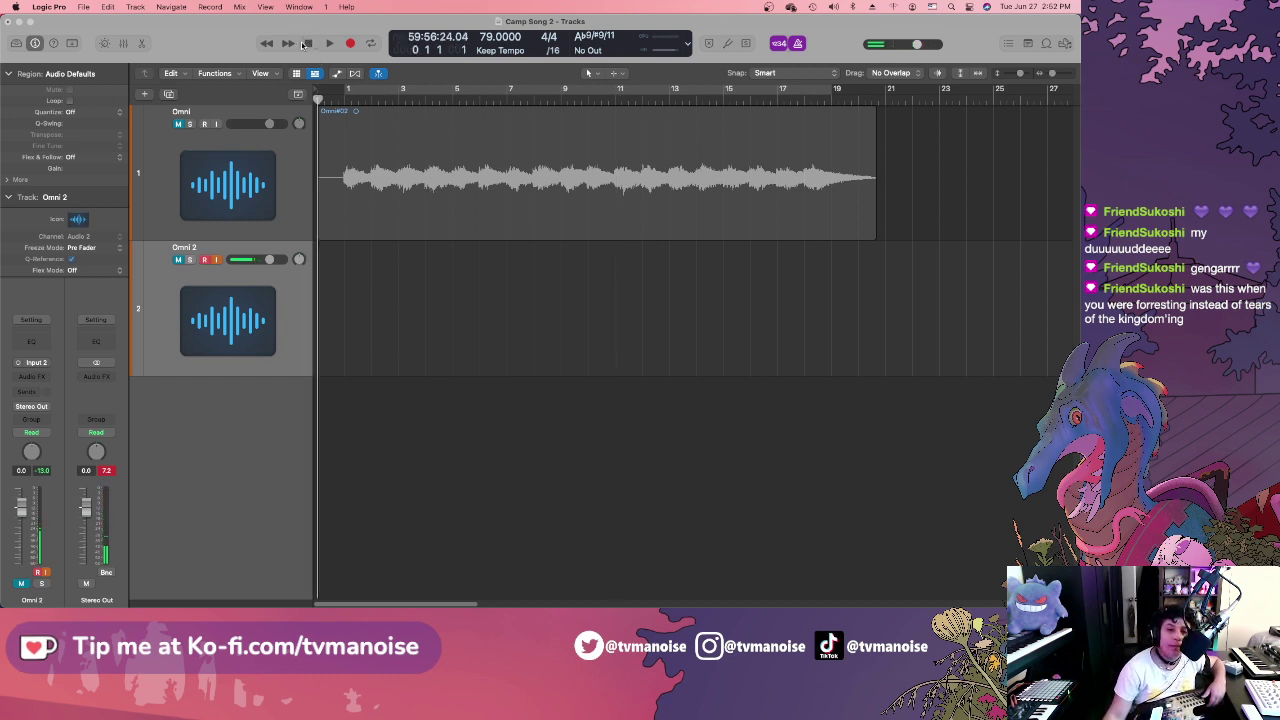
left_click(349, 43)
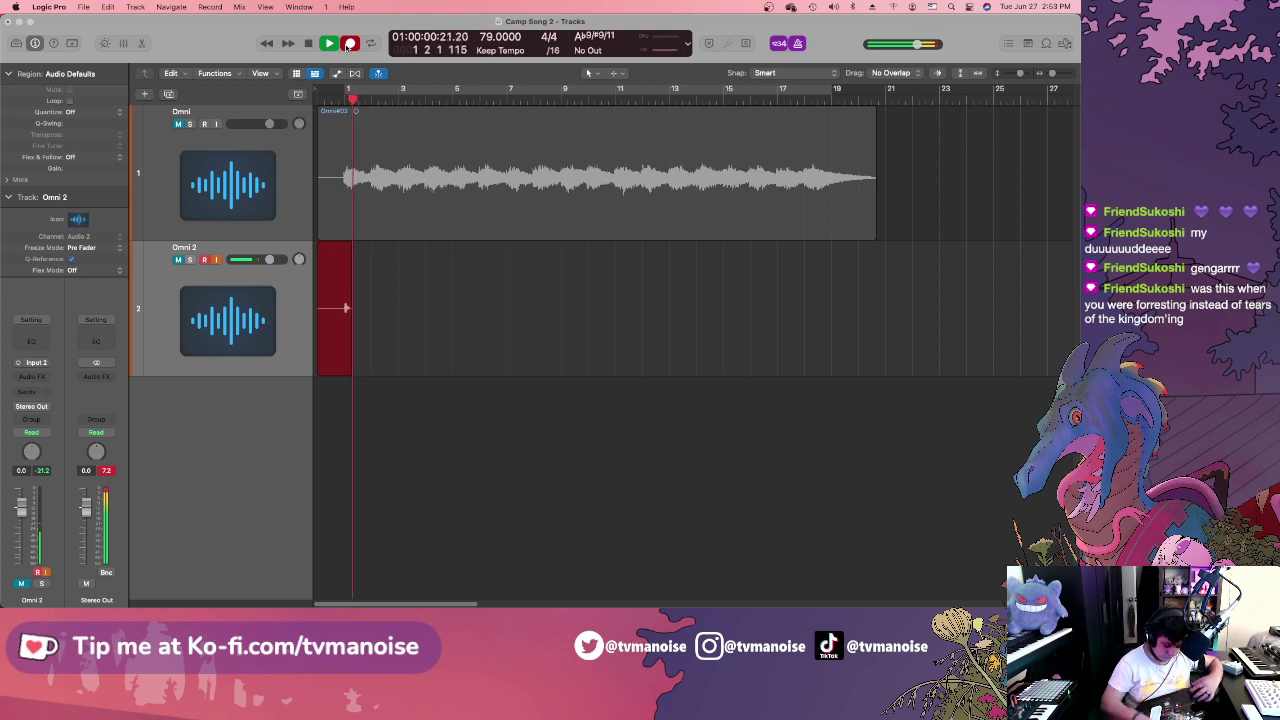
key("space")
key("BackSpace")
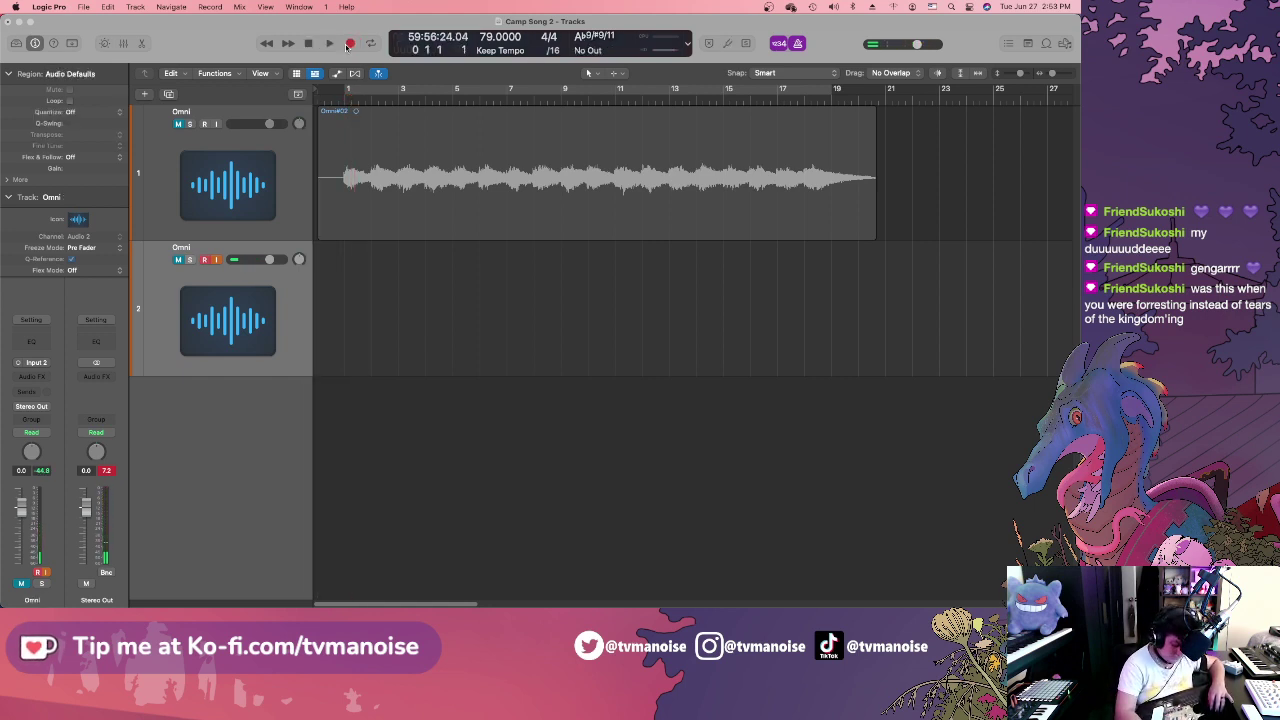
Record a take on the second Omni track from bar 0 to about bar 20 and unmute that track.
left_click(349, 44)
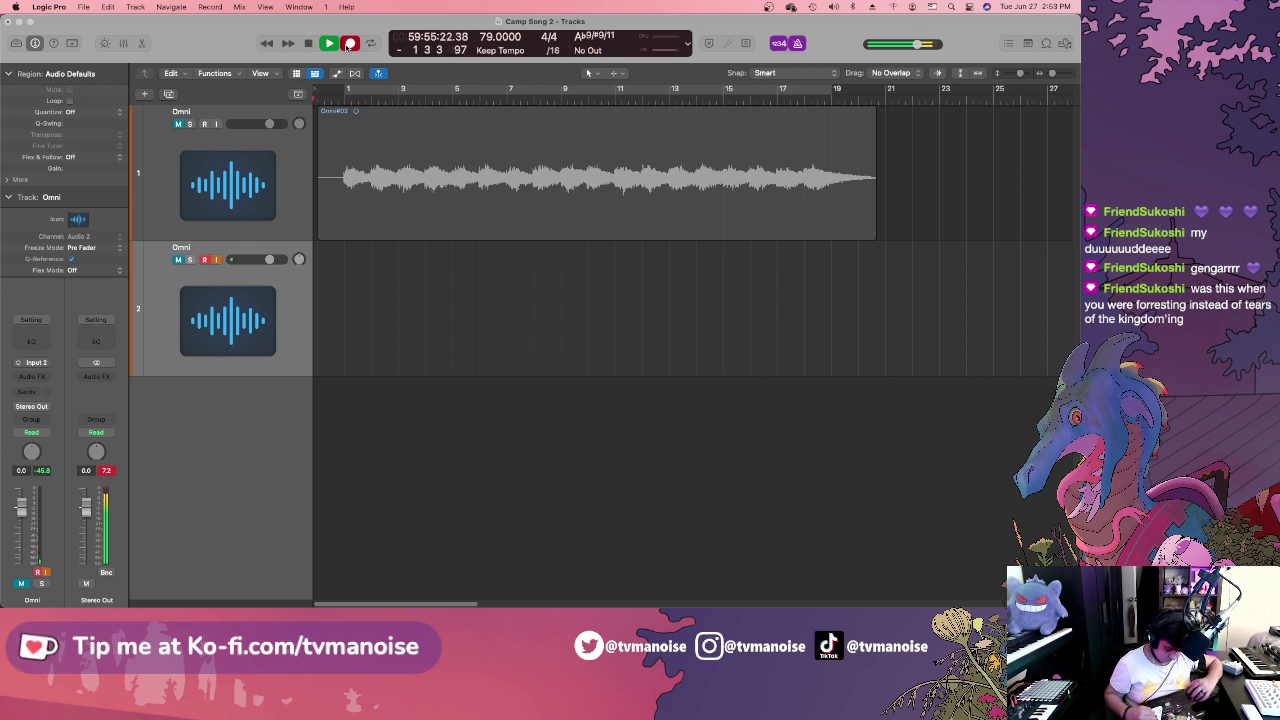
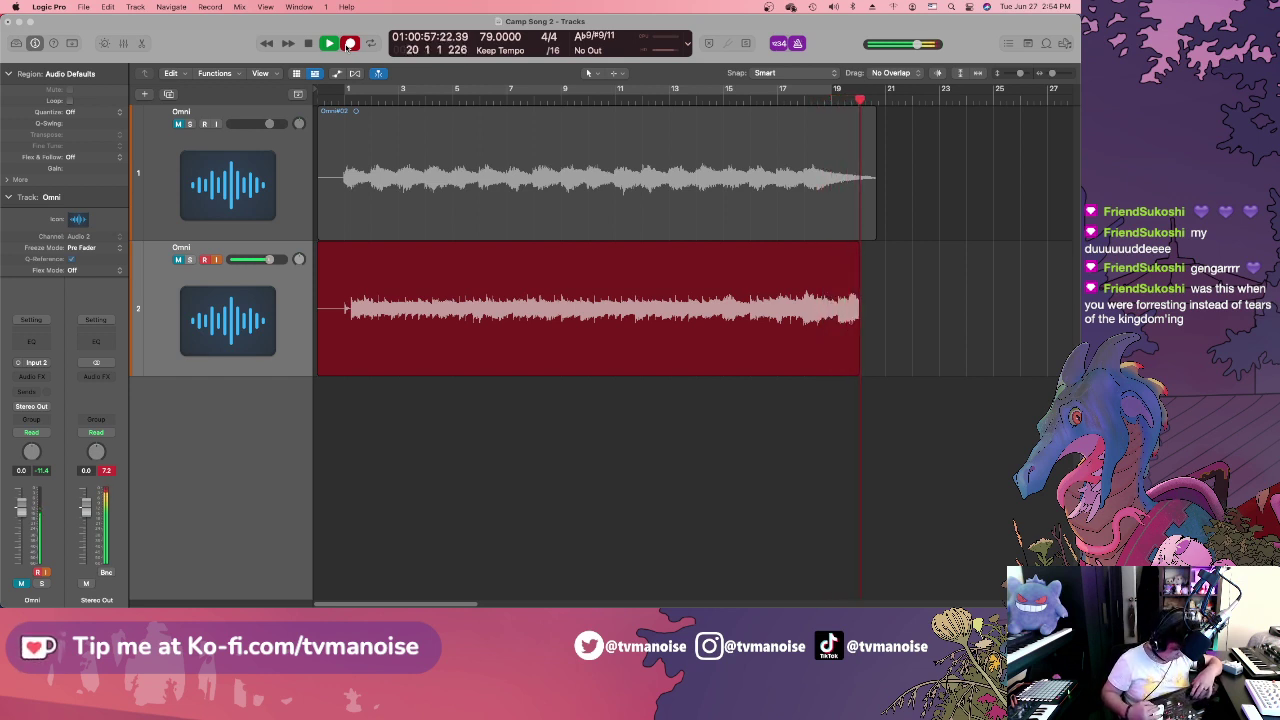
key("space")
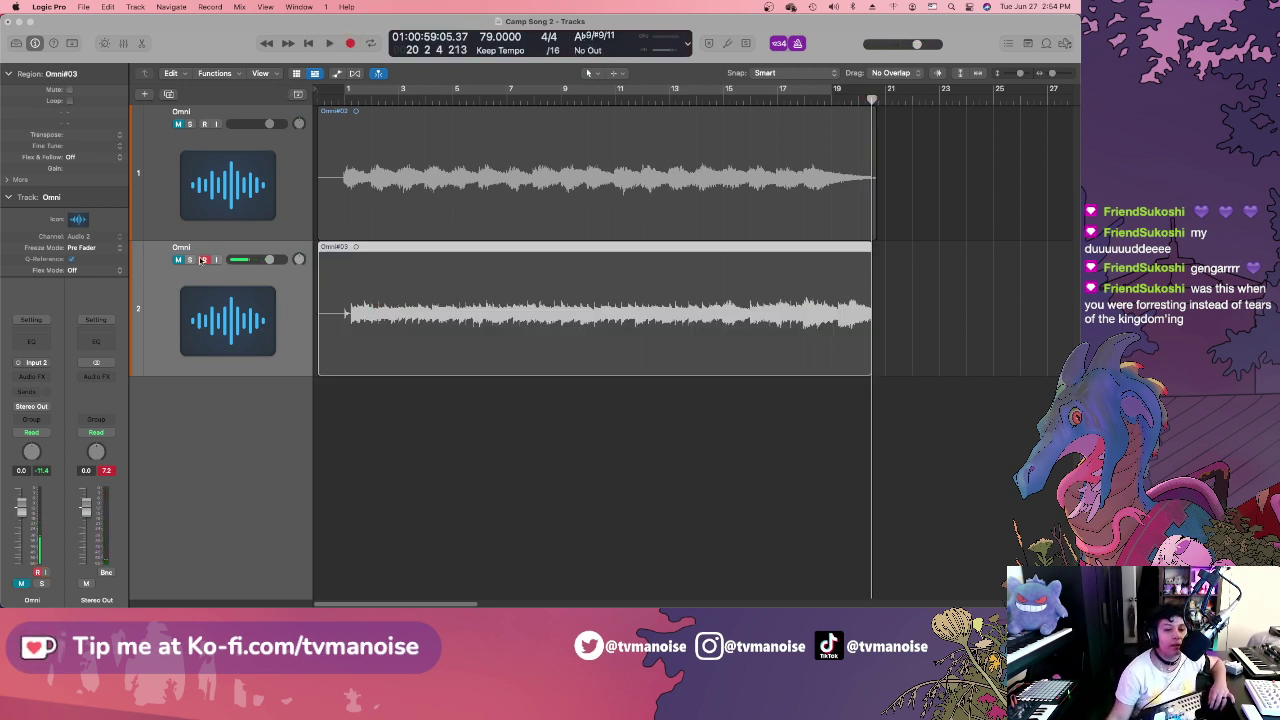
left_click(180, 261)
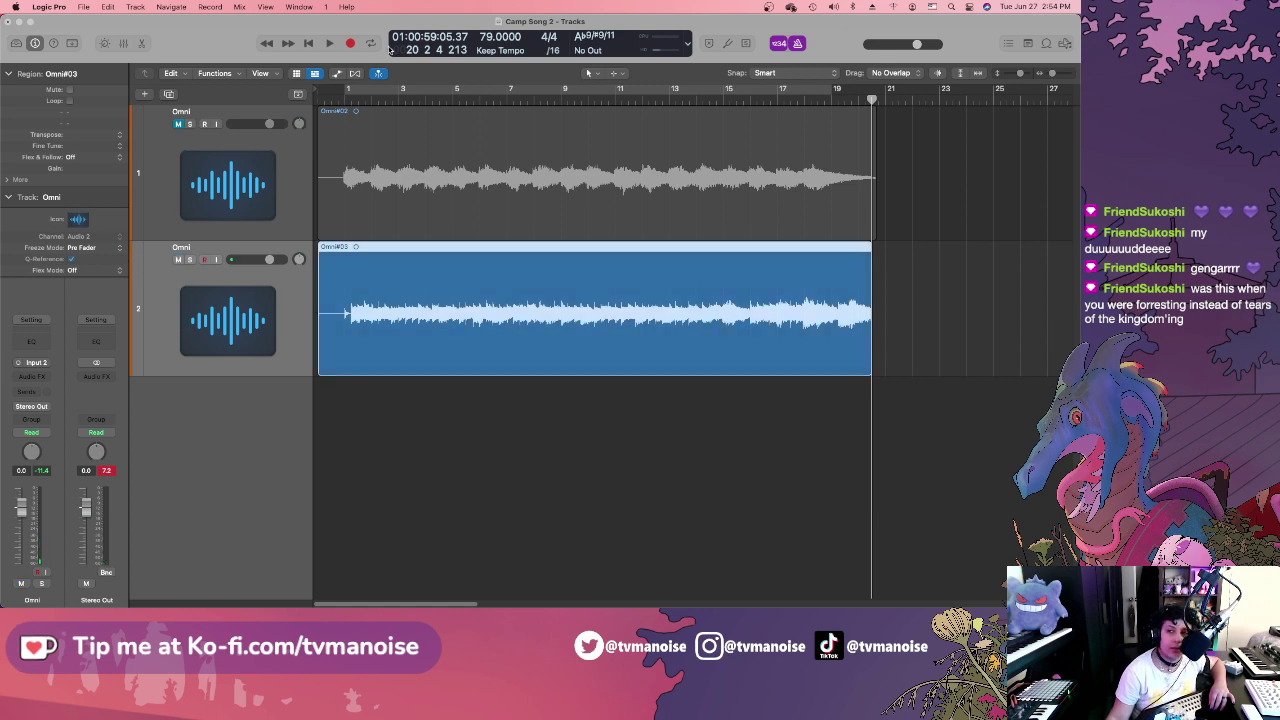
Play the second Omni track's take from bar 0 and trim its region to end at bar 15.
left_click(311, 44)
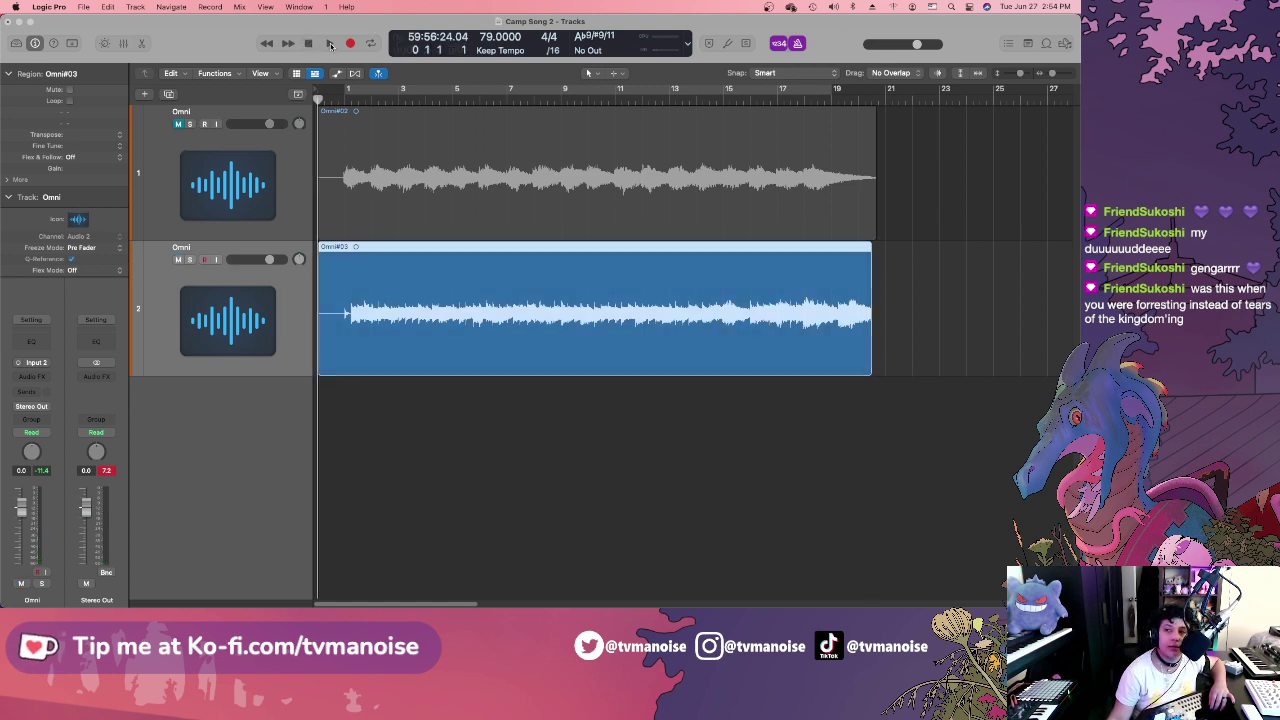
left_click(330, 44)
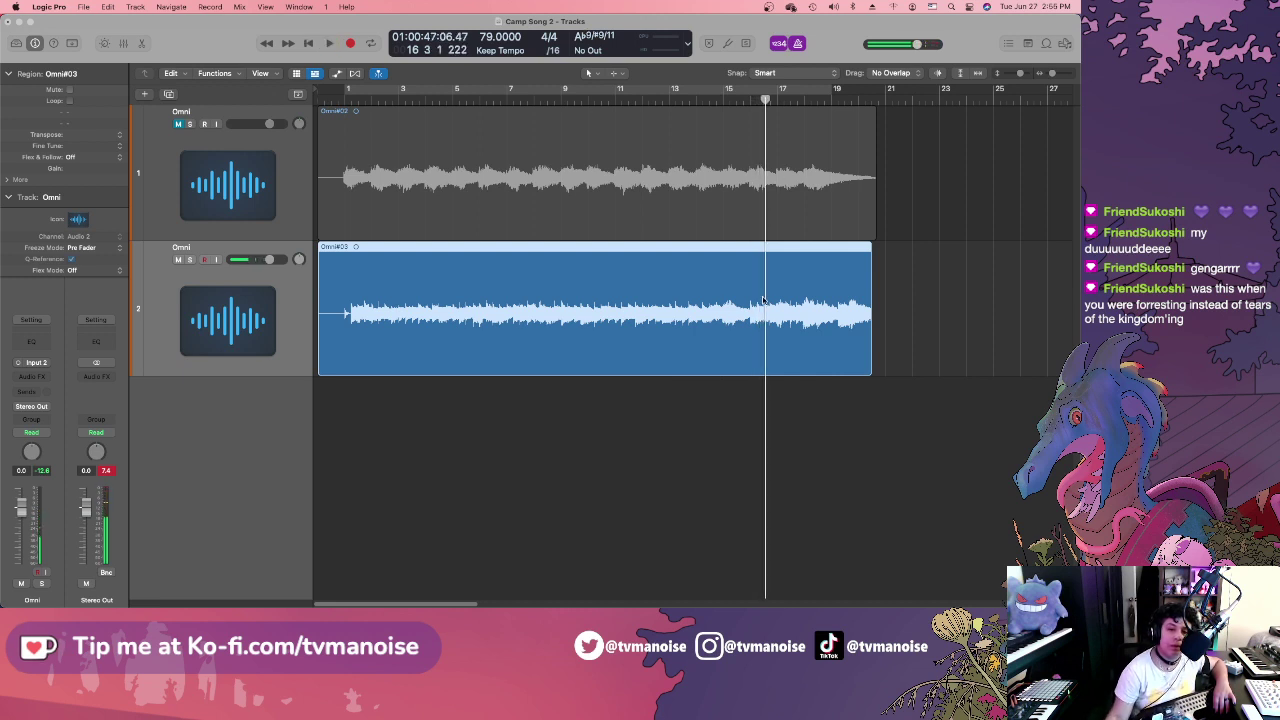
left_click_drag(868, 371, 720, 371)
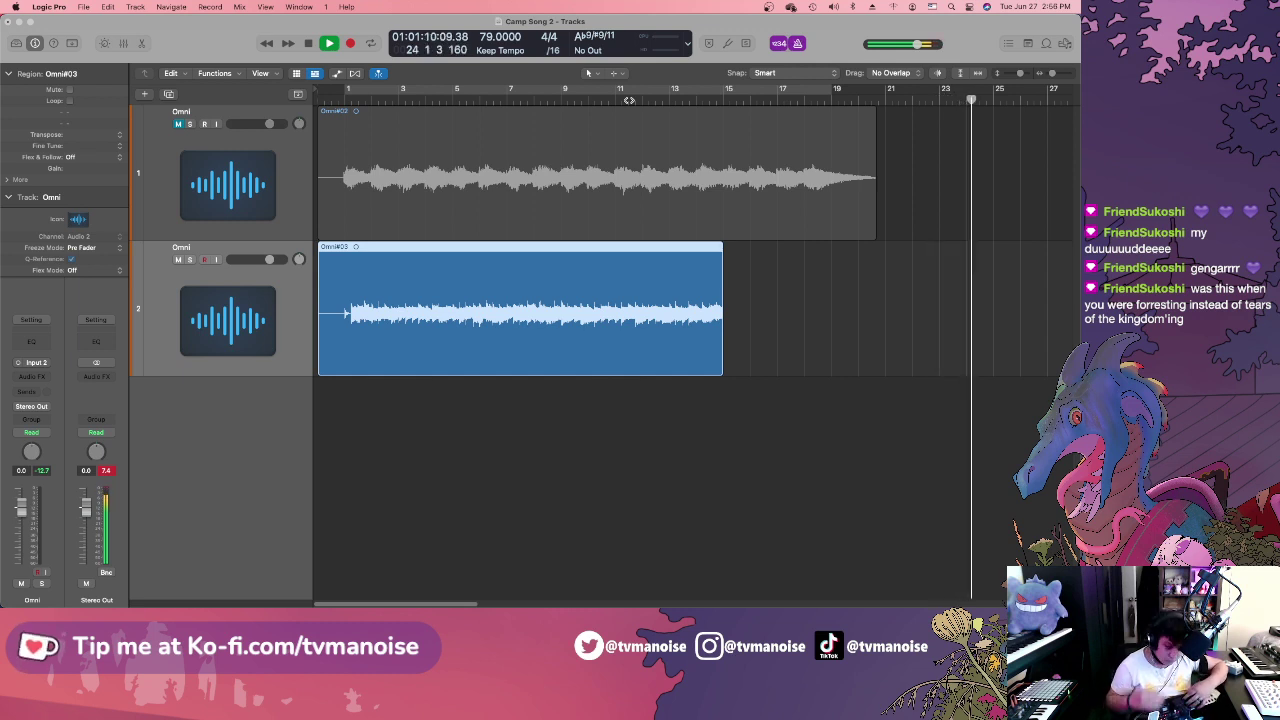
Play the project repeatedly from bar 11 to check the passage leading past the trimmed end of the second Omni region.
key("space")
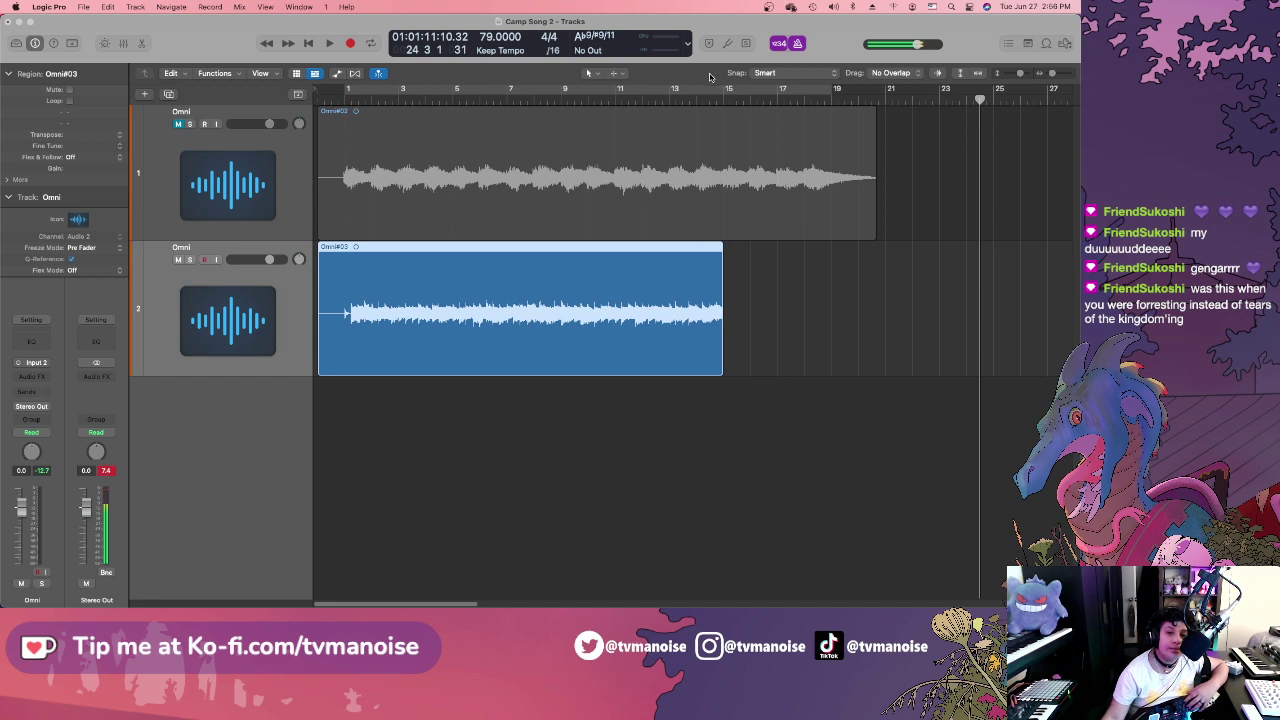
left_click_drag(642, 97, 615, 101)
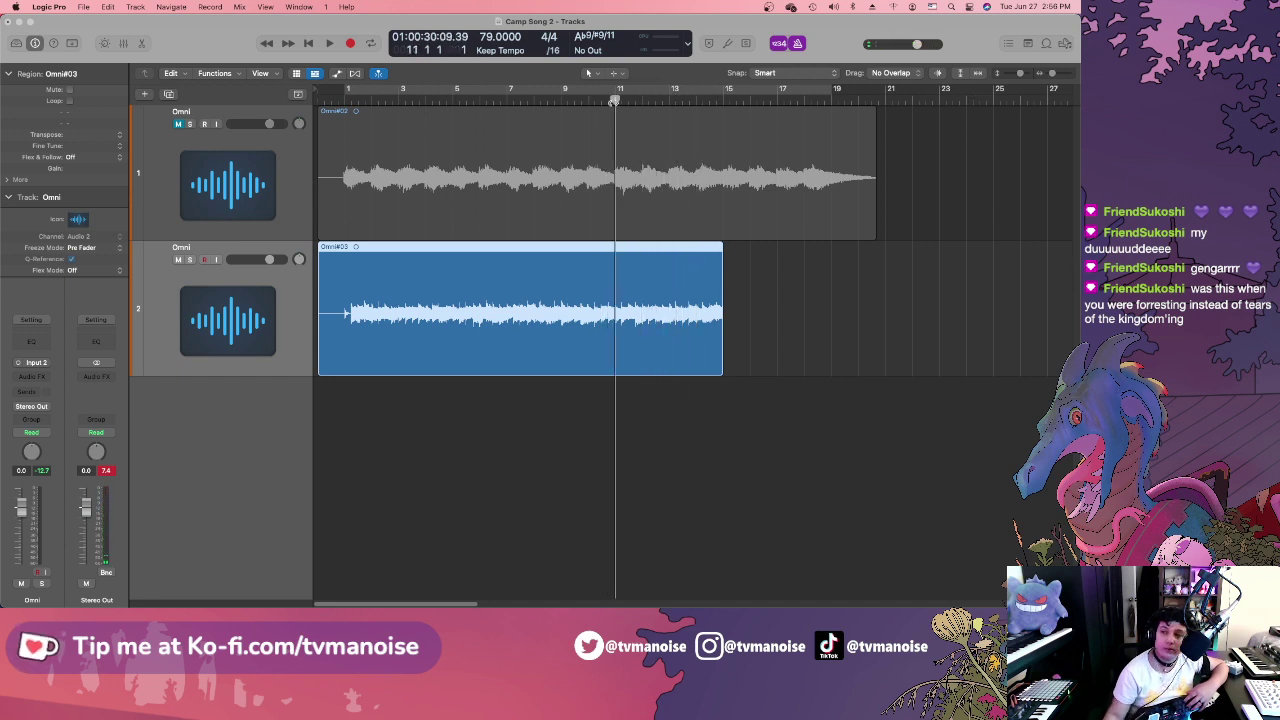
key("space")
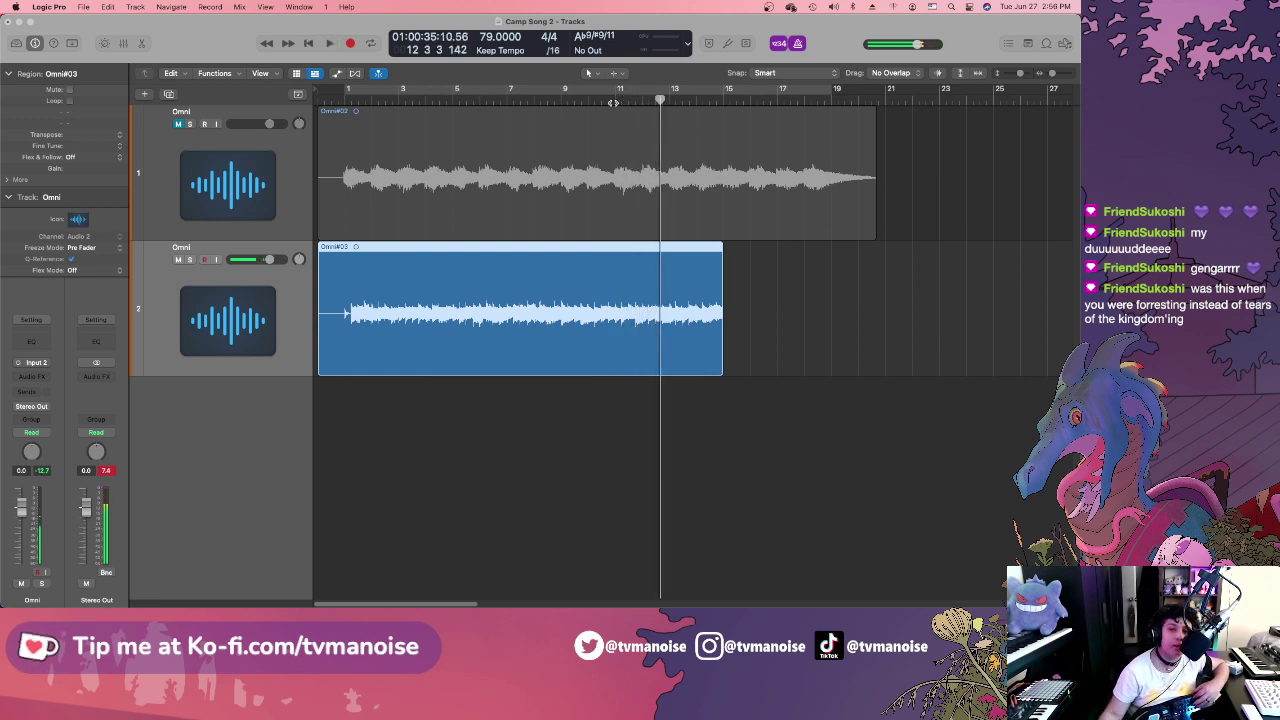
left_click(613, 103)
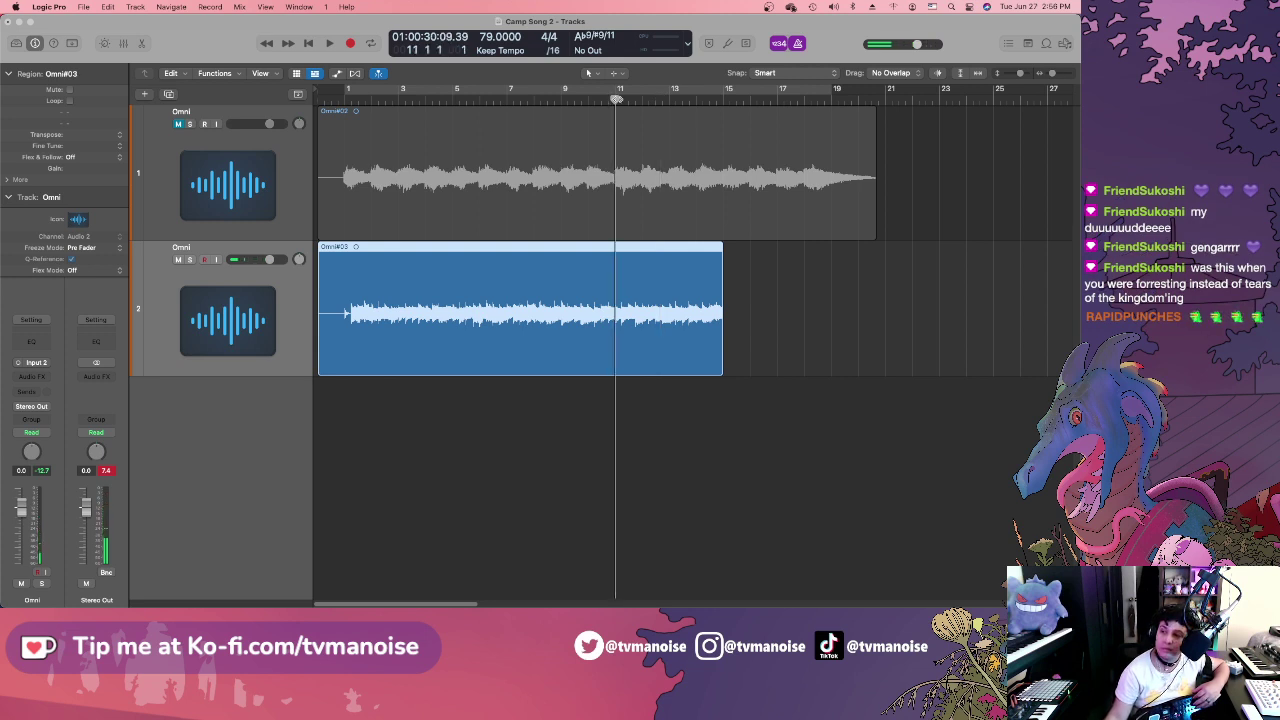
key("space")
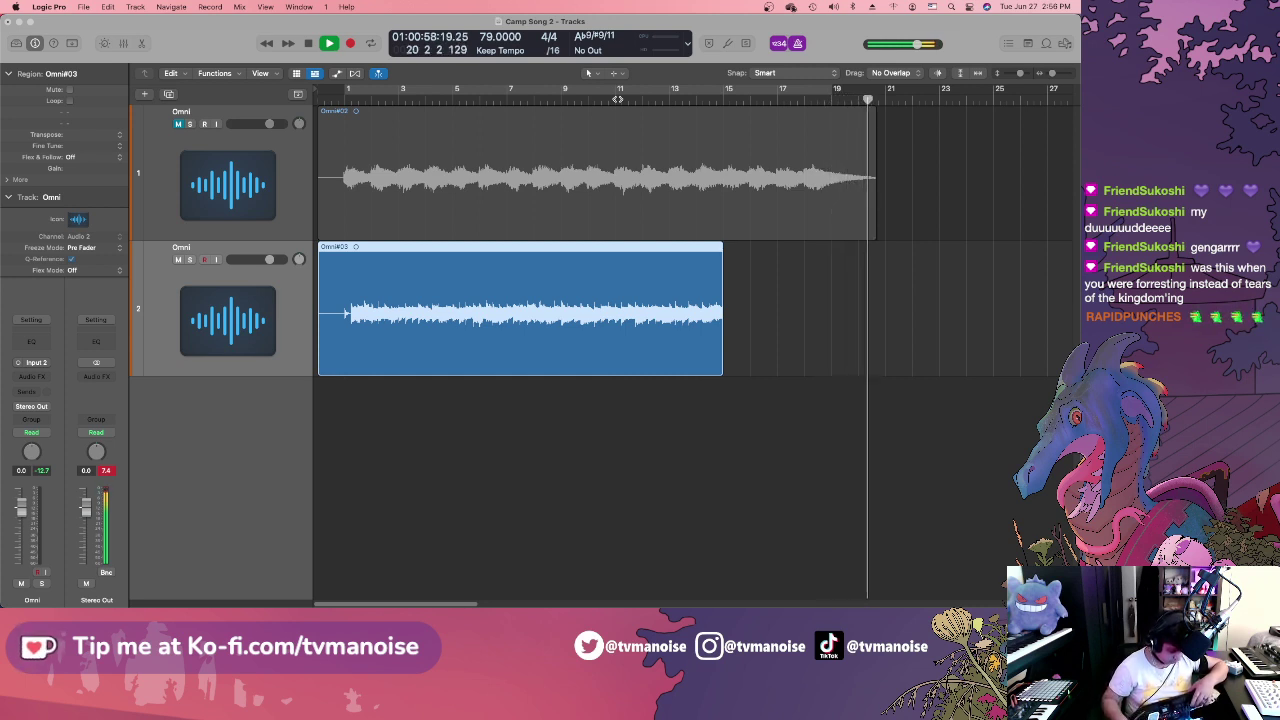
left_click(618, 99)
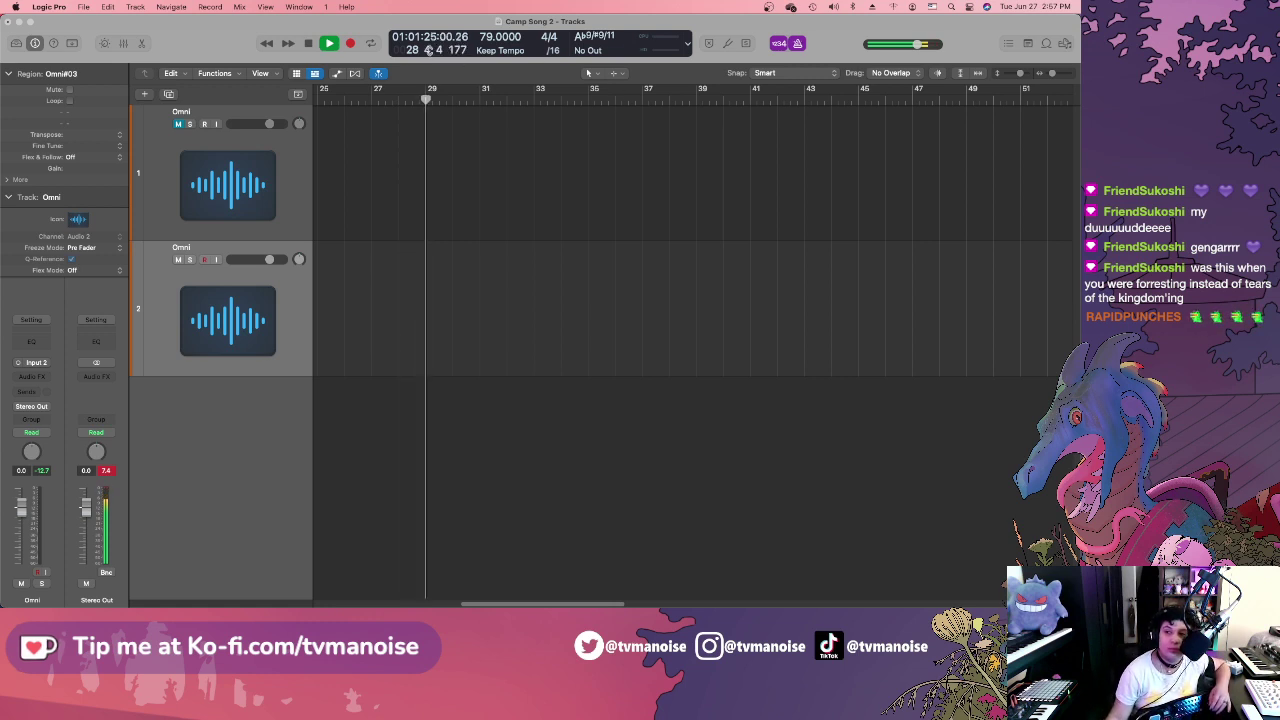
left_click(307, 43)
left_click_drag(521, 605, 377, 600)
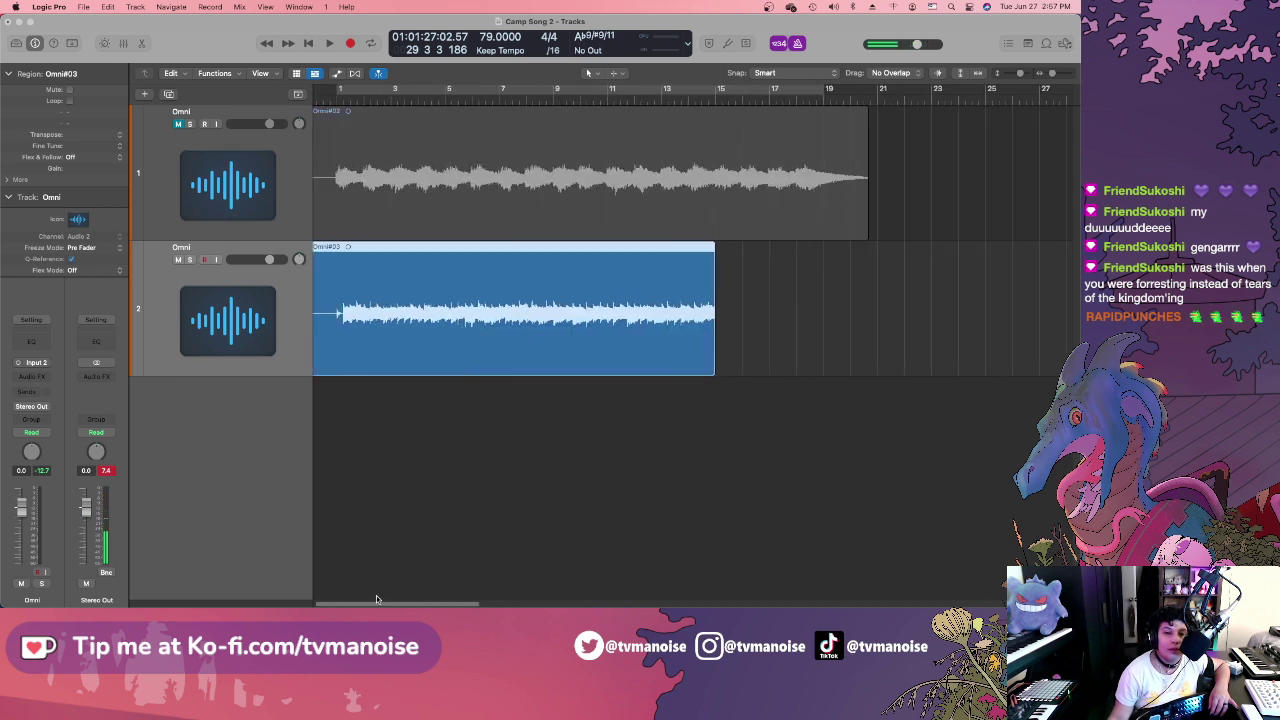
left_click_drag(727, 102, 607, 100)
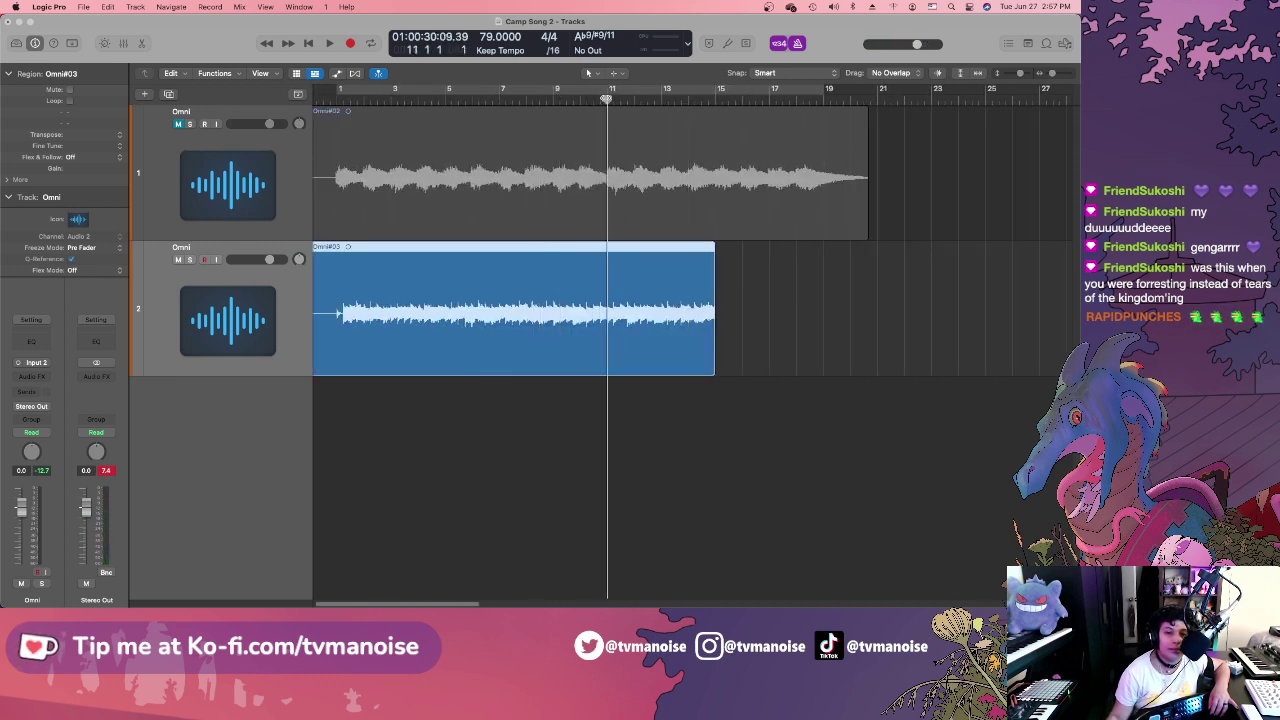
key("space")
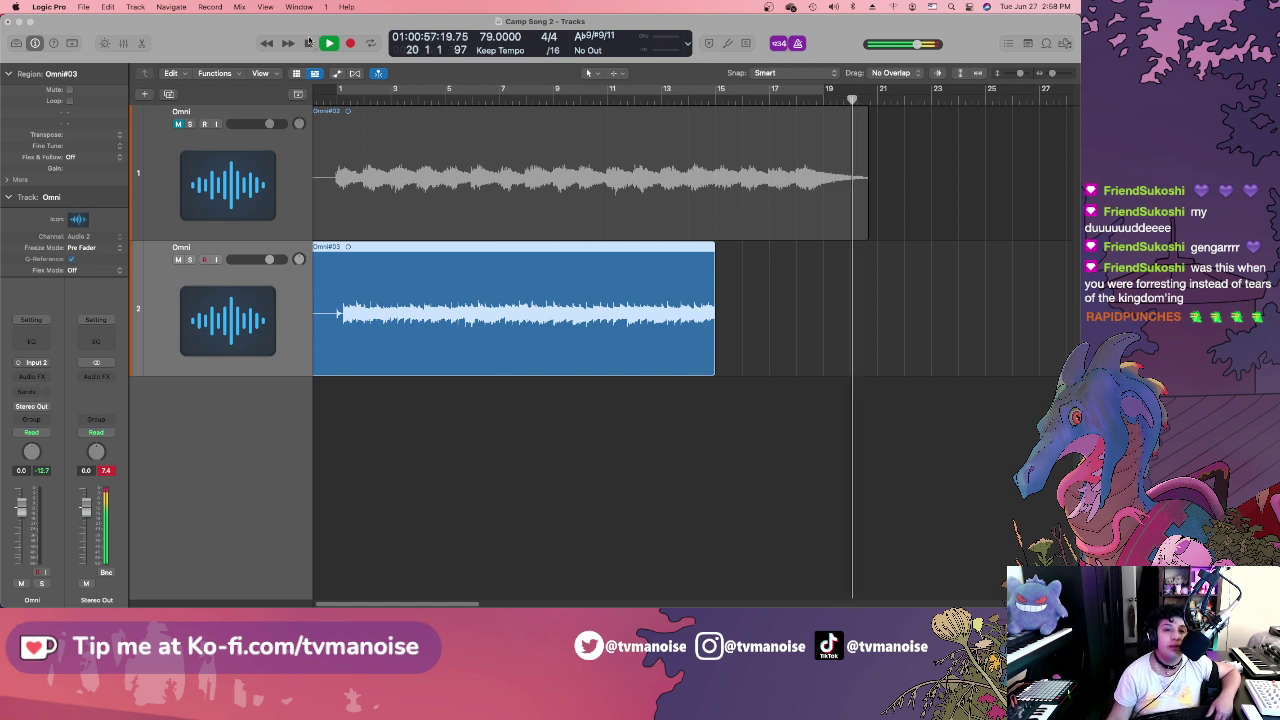
key("space")
Mute the second Omni track, unmute the first one, and play it from near bar 1.
left_click(180, 259)
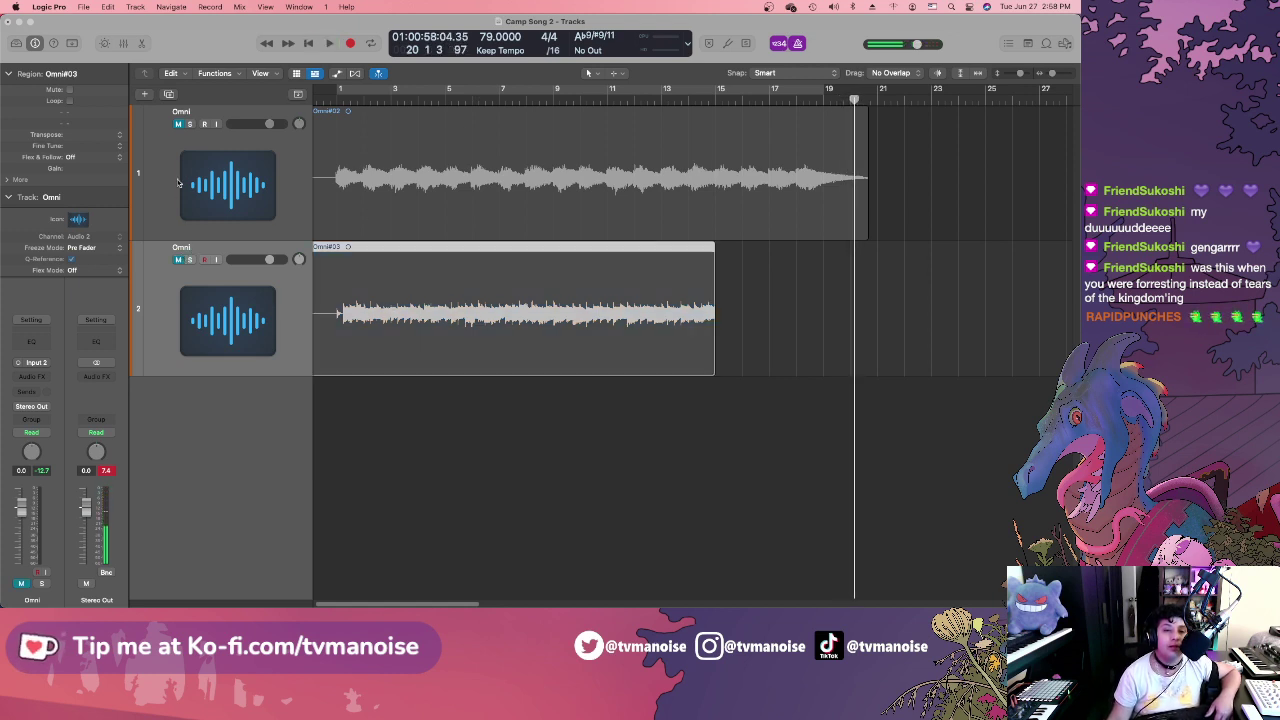
left_click(178, 123)
left_click(349, 100)
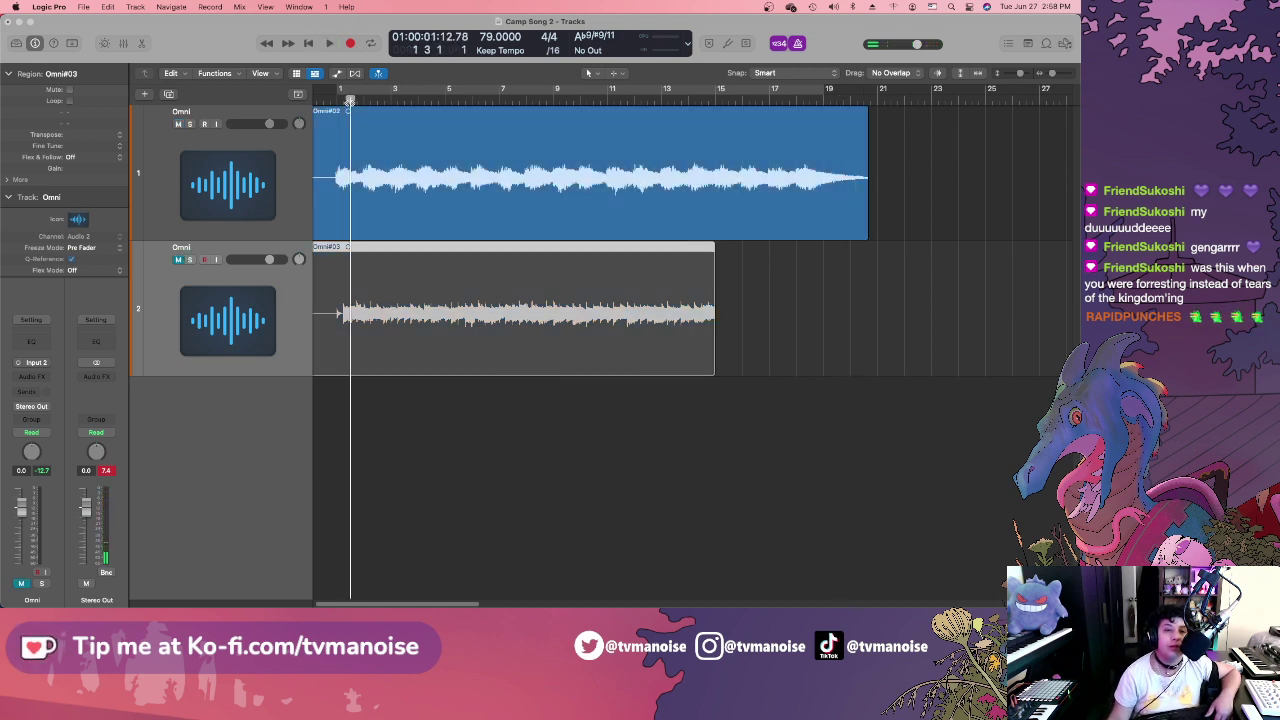
key("space")
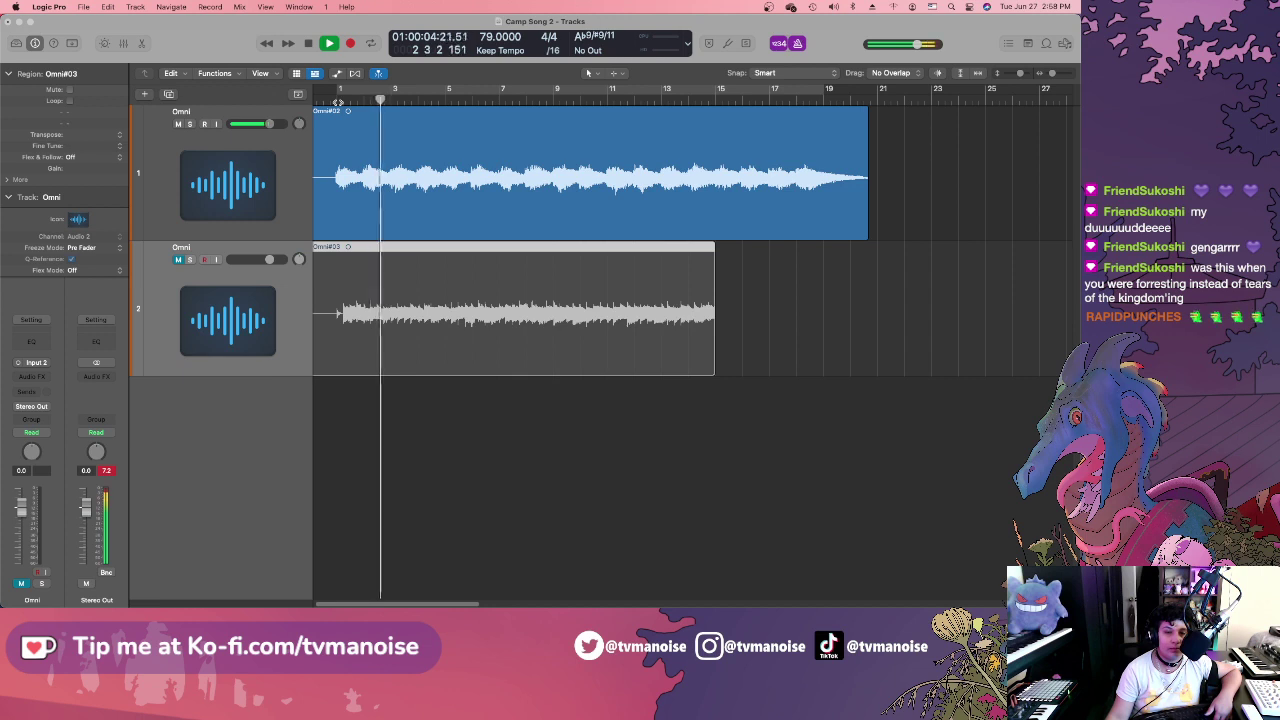
Unmute the second Omni track and play both tracks together from about bar 12.
left_click(177, 261)
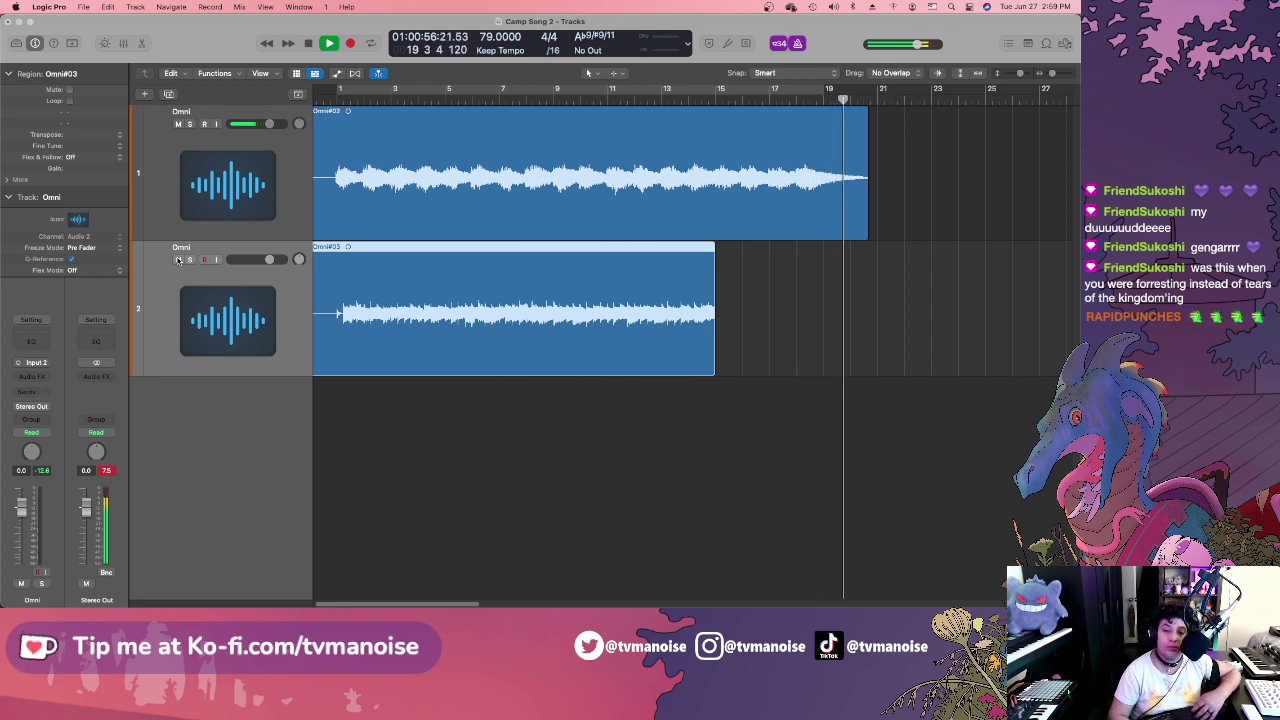
key("space")
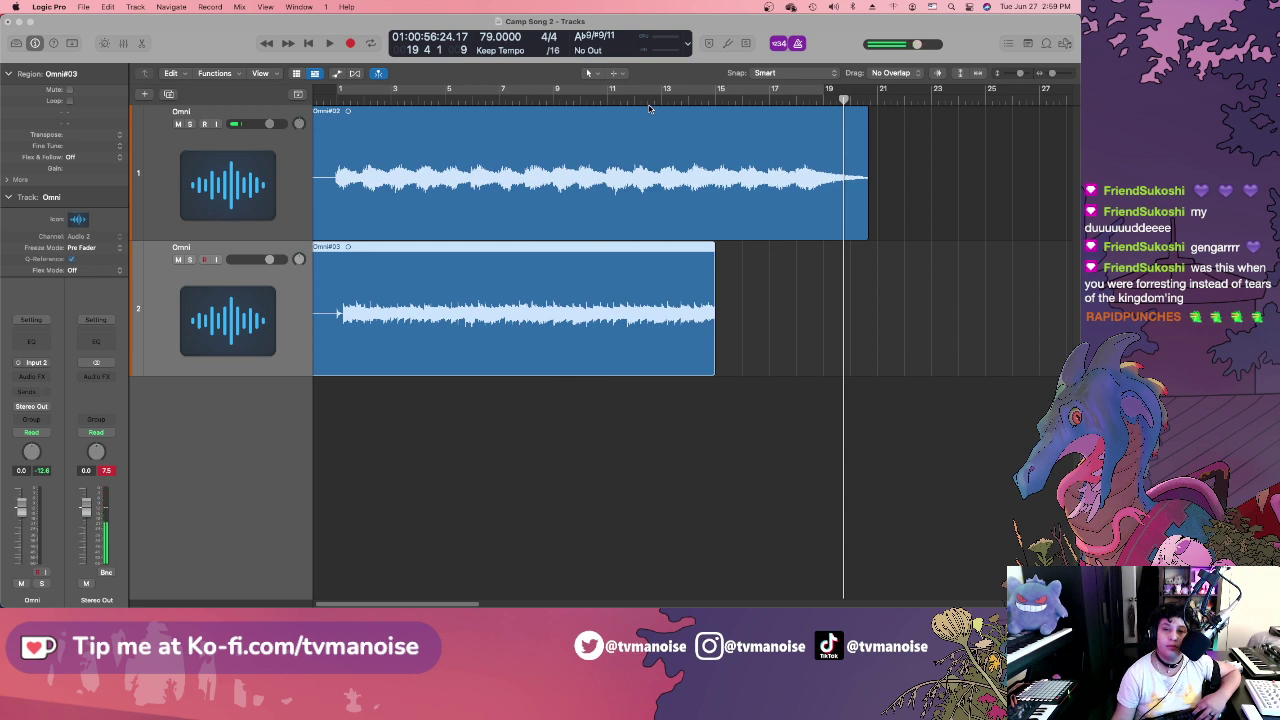
left_click(653, 100)
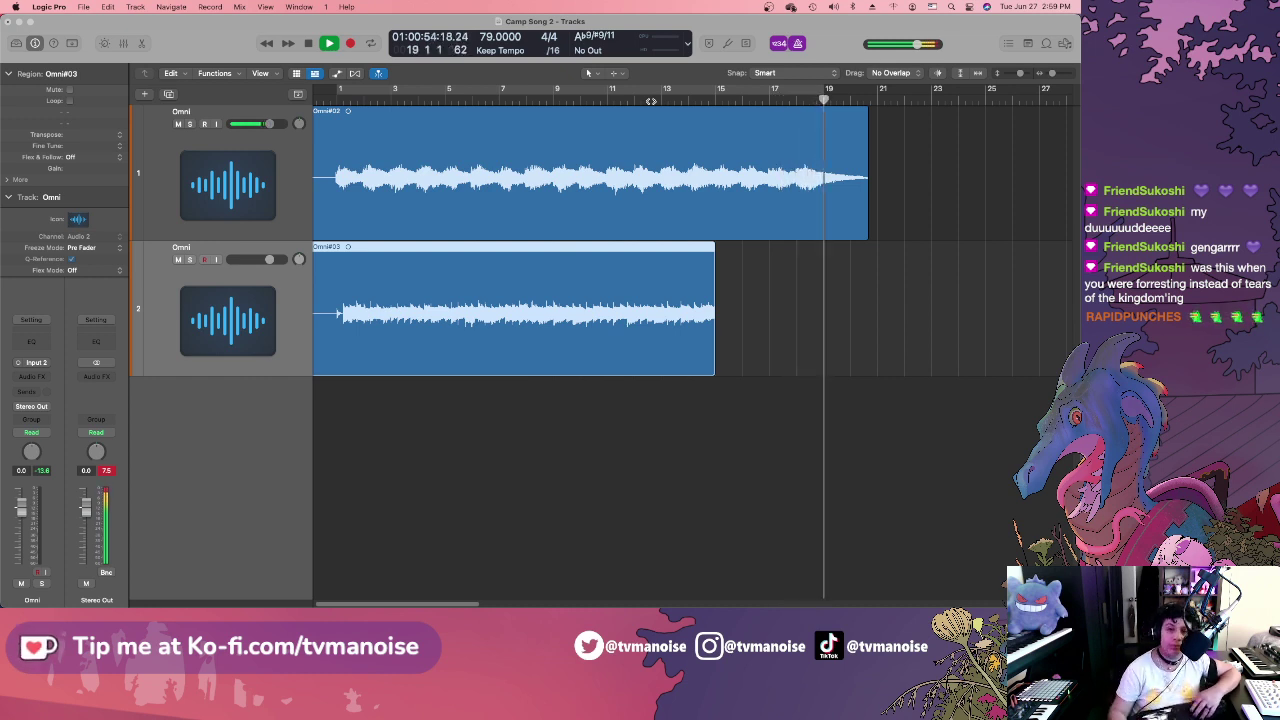
Record two trial continuation takes from bar 15 on the second Omni track and discard each one.
left_click(311, 43)
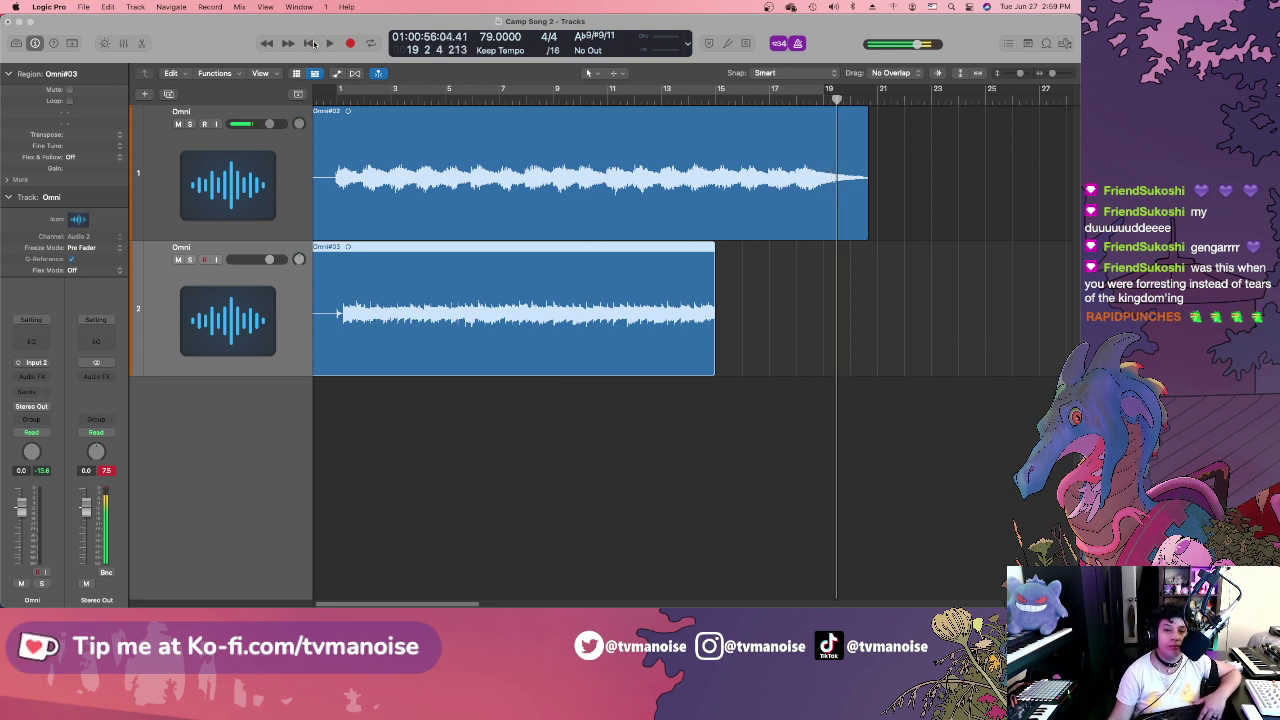
left_click(313, 43)
left_click_drag(370, 100, 725, 100)
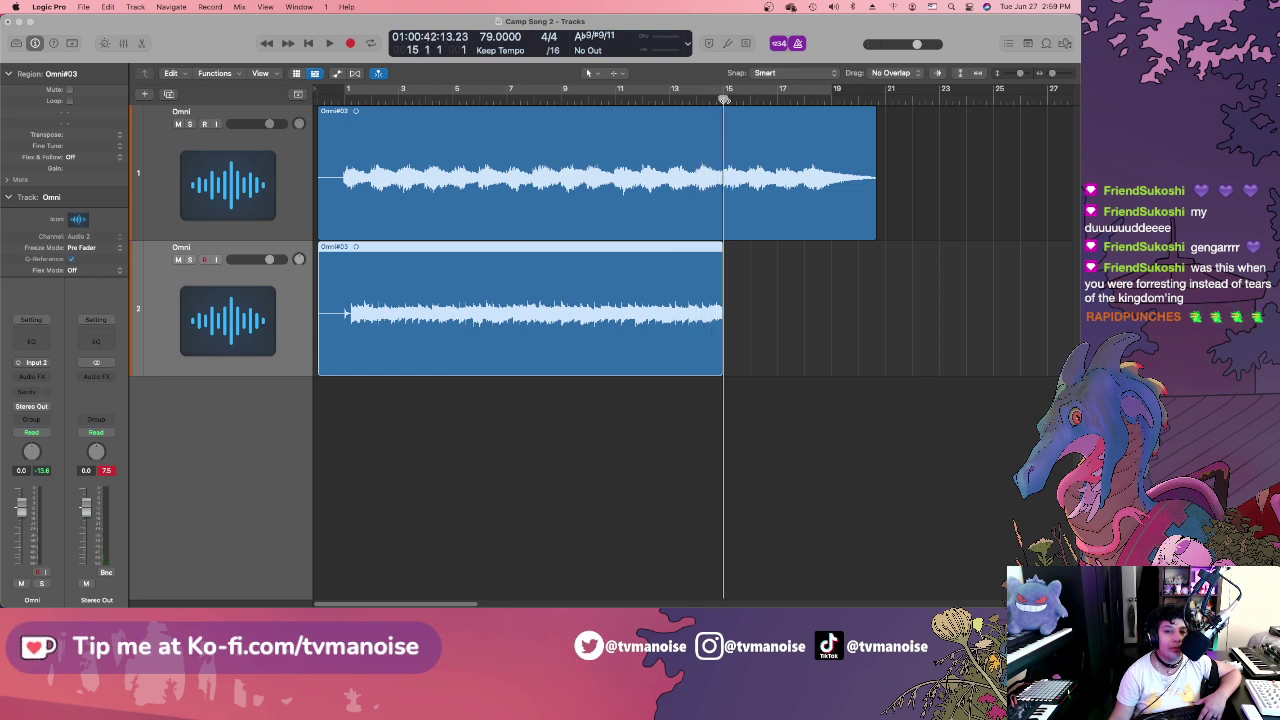
key("r")
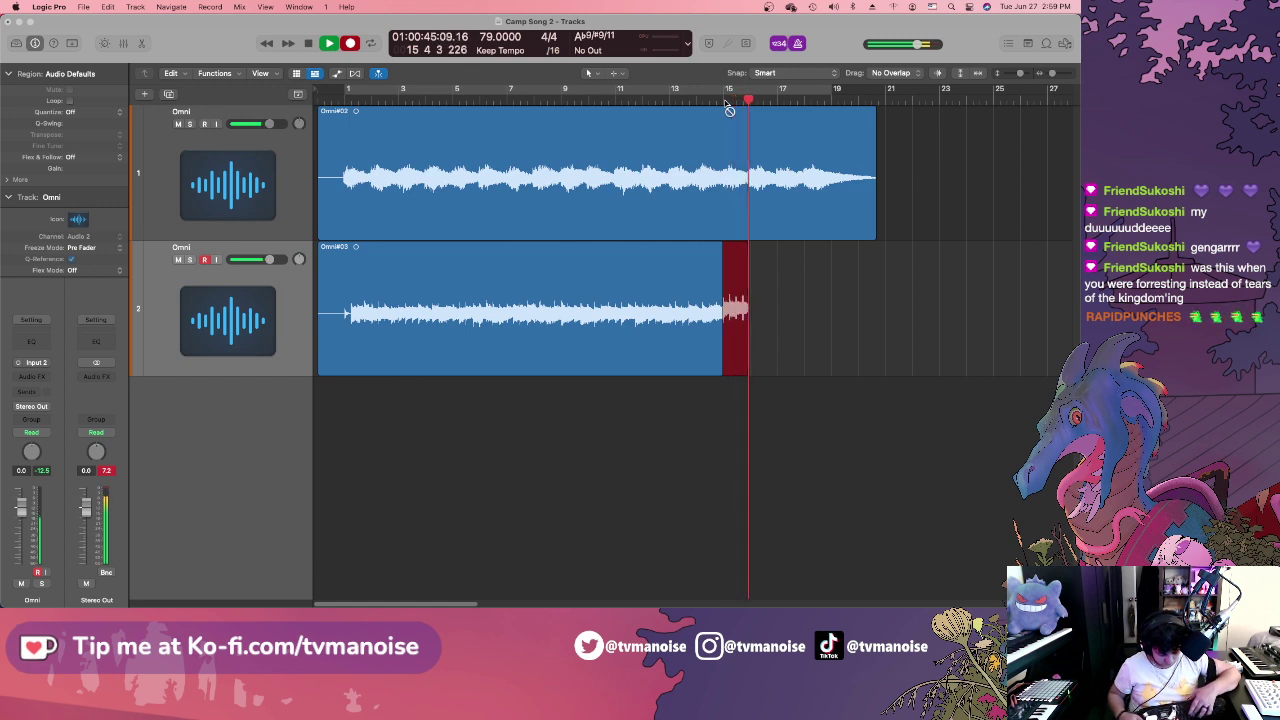
key("space")
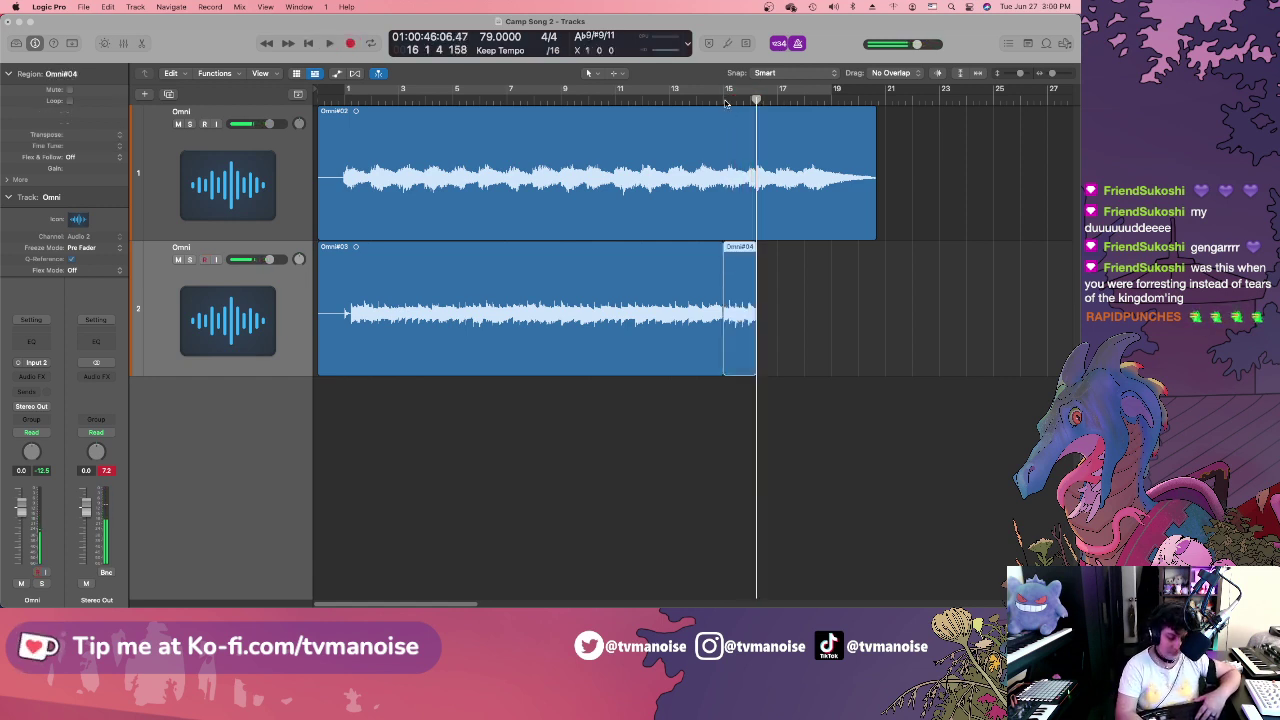
key("Delete")
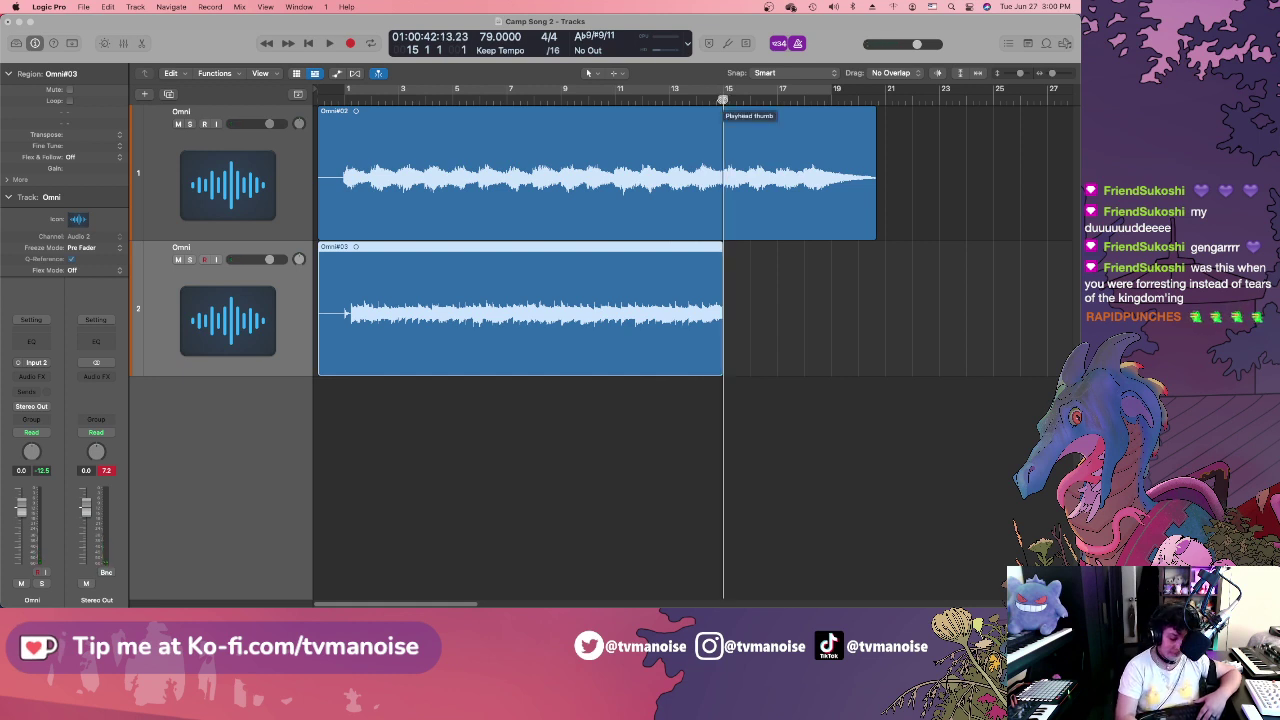
key("r")
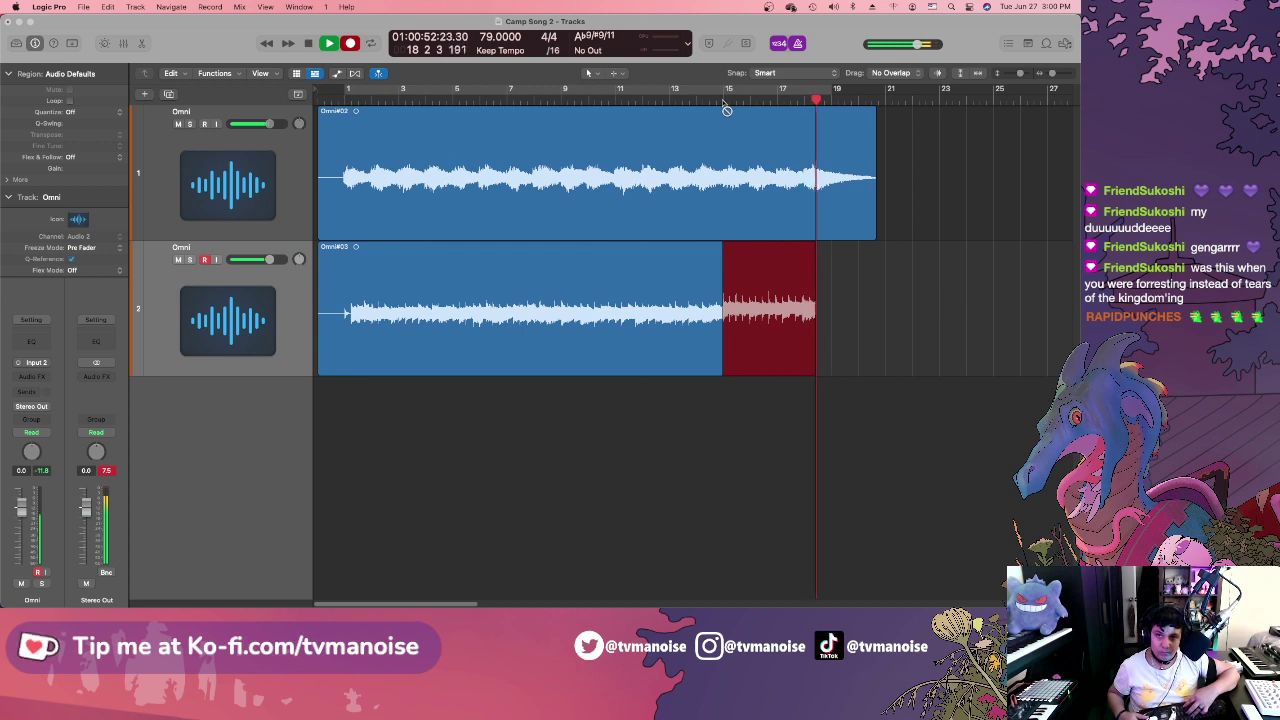
key("space")
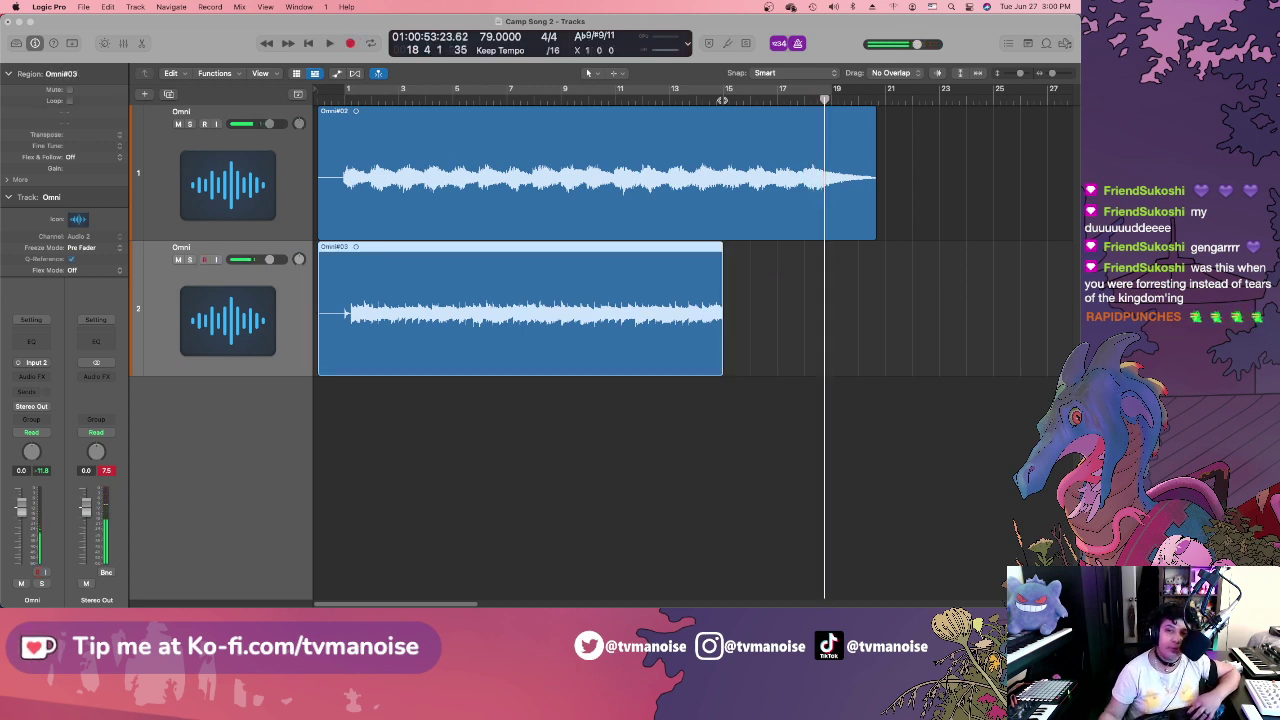
Record the second Omni track's continuation from bar 15 until near the end of bar 19.
left_click(722, 99)
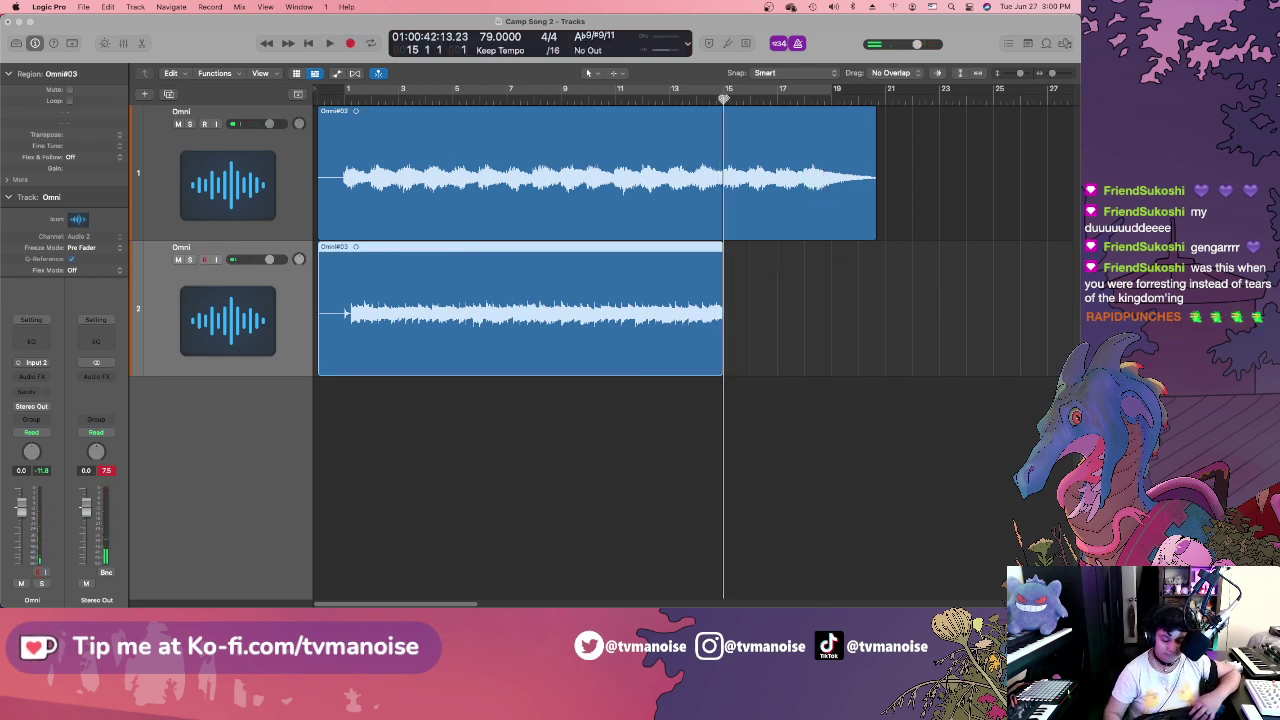
key("r")
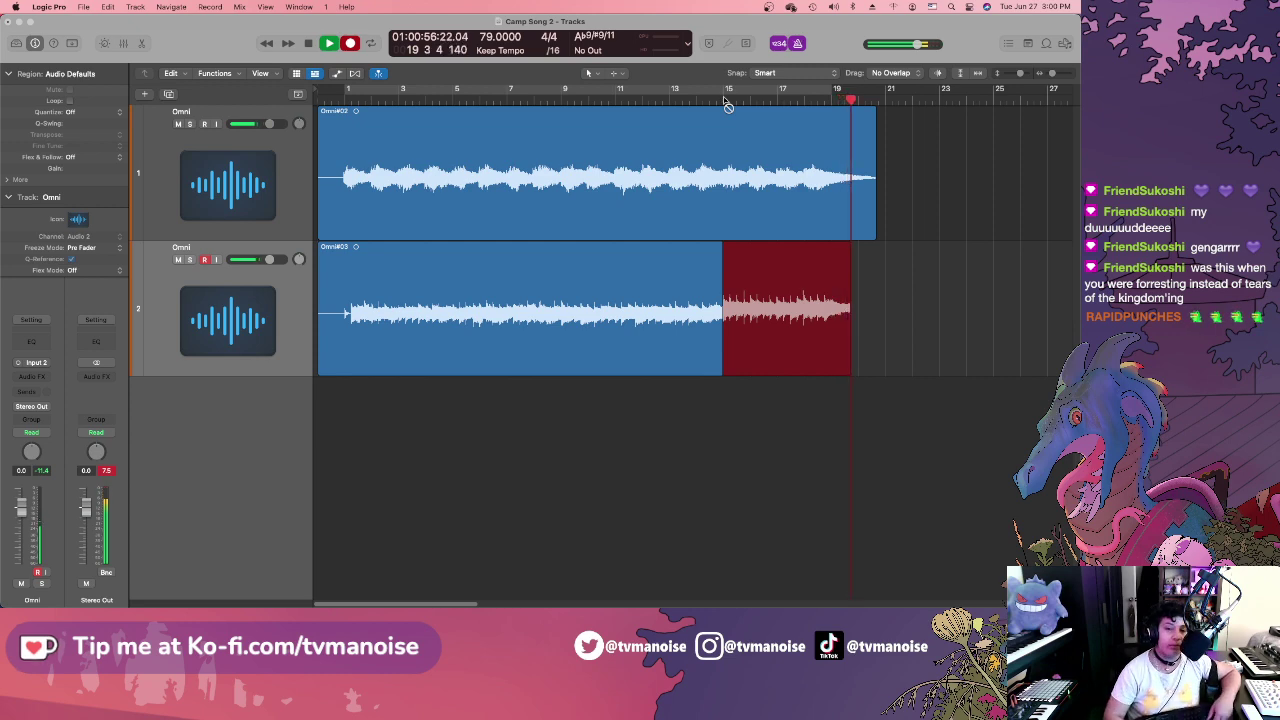
key("space")
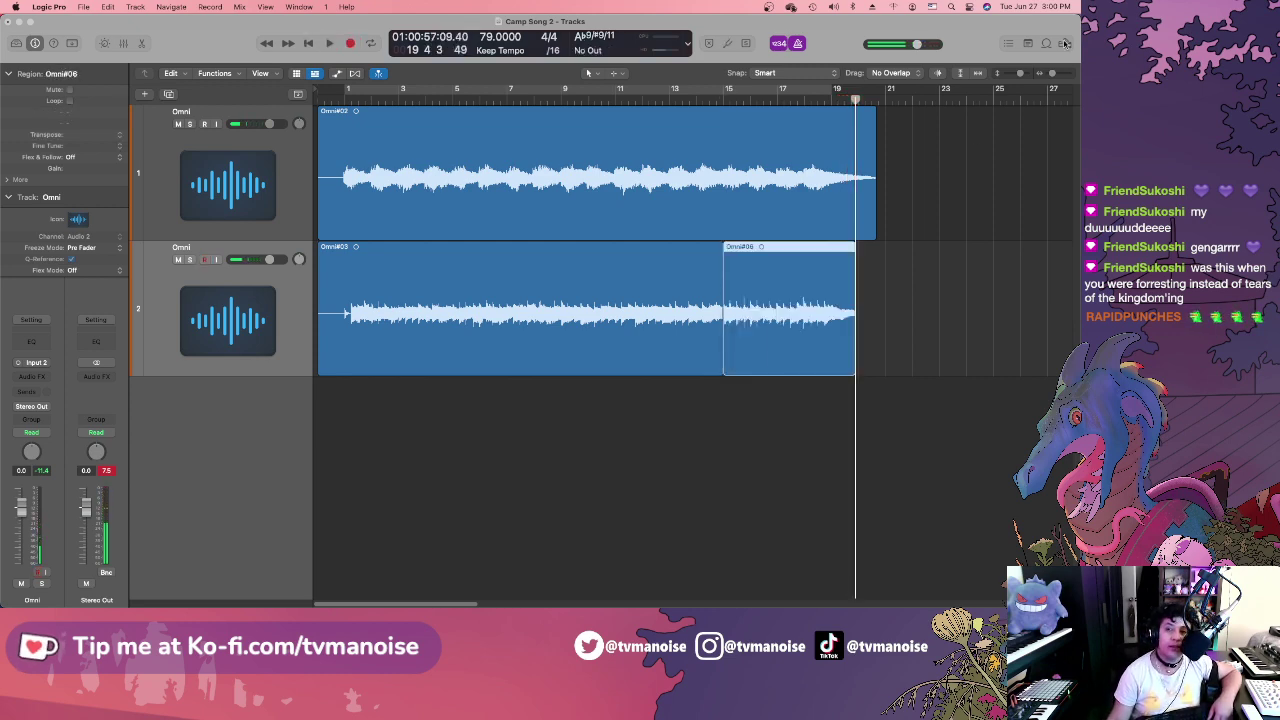
Add a short crossfade with the Fade tool where the second Omni track's two regions meet at bar 15, then restore the Pointer tool.
left_click(1057, 74)
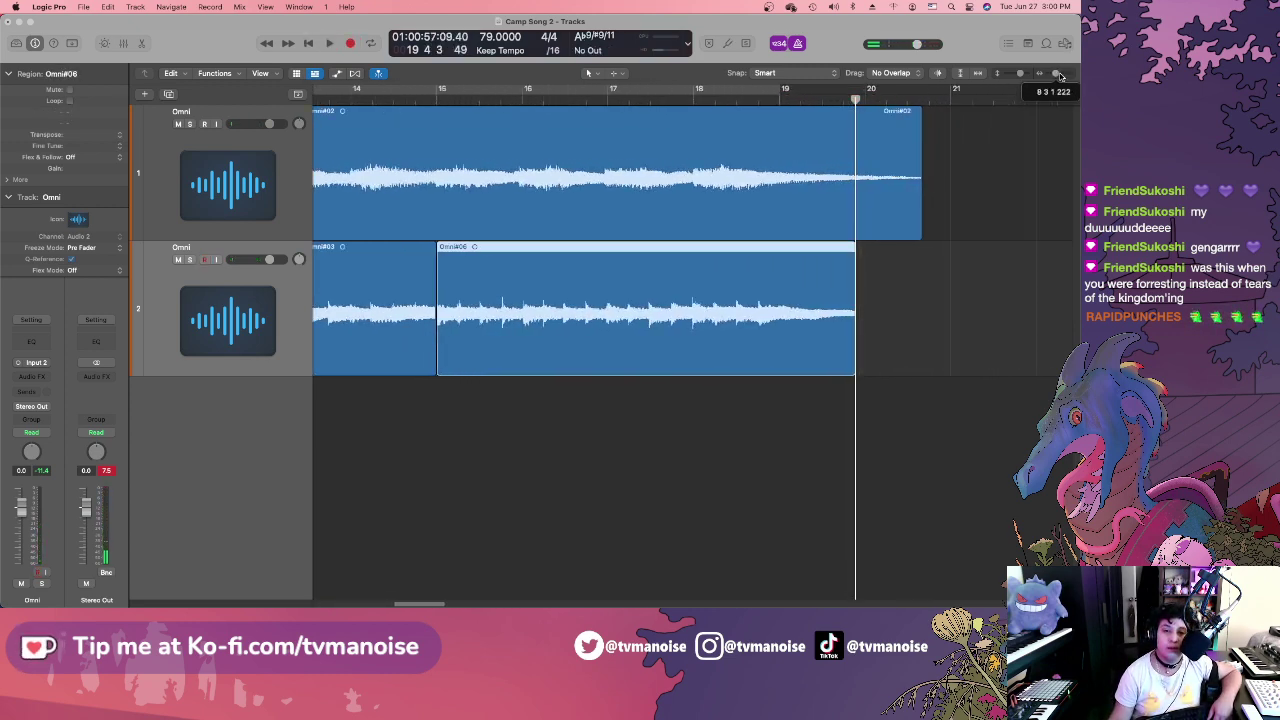
left_click(588, 74)
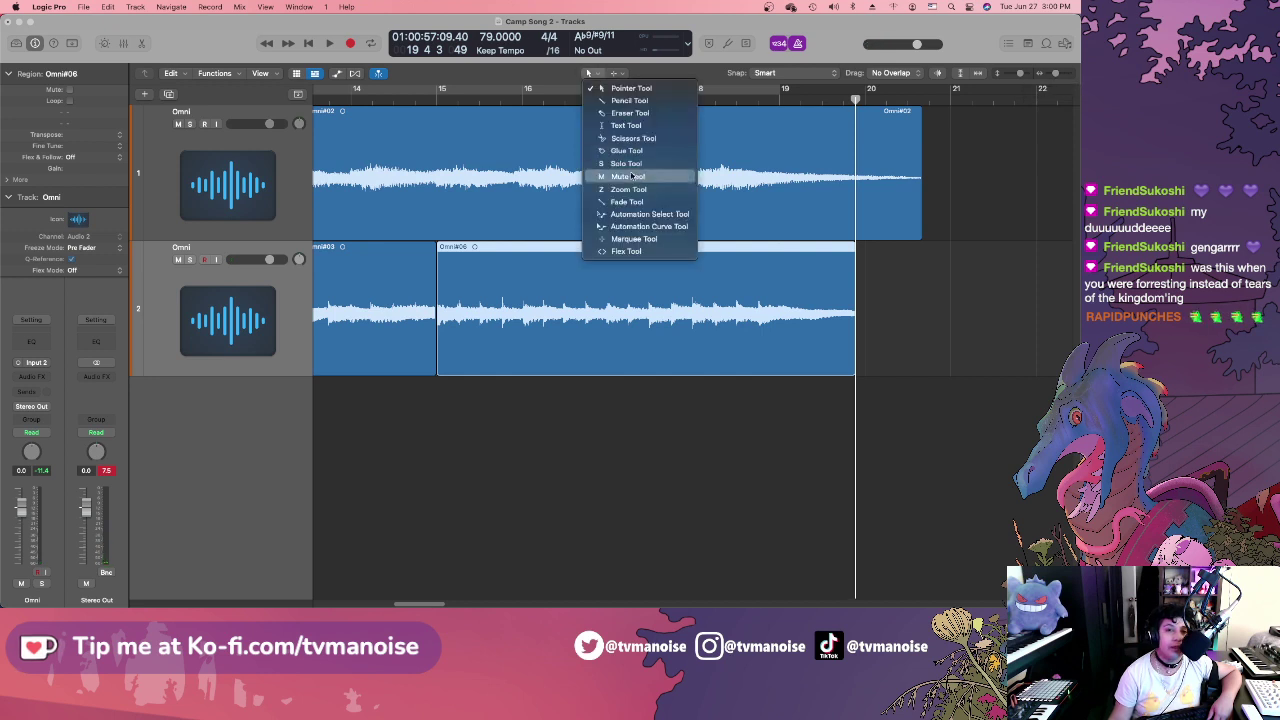
key("Return")
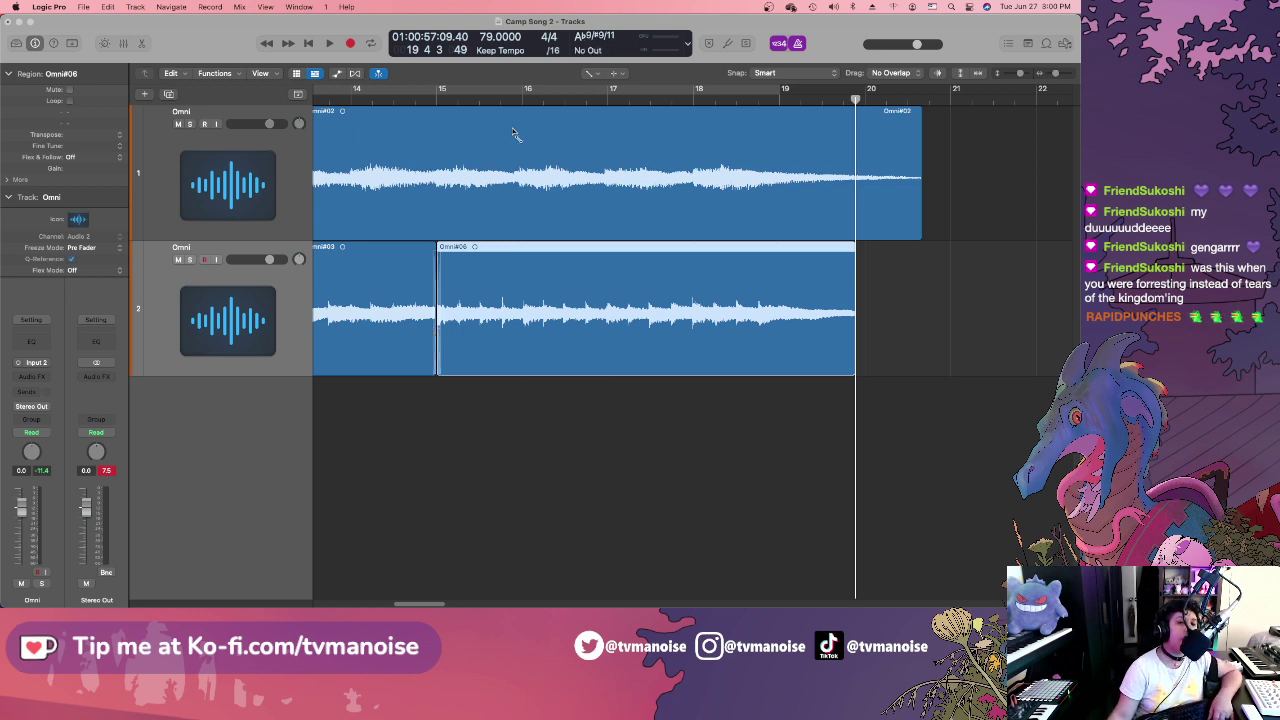
left_click(590, 74)
left_click(600, 90)
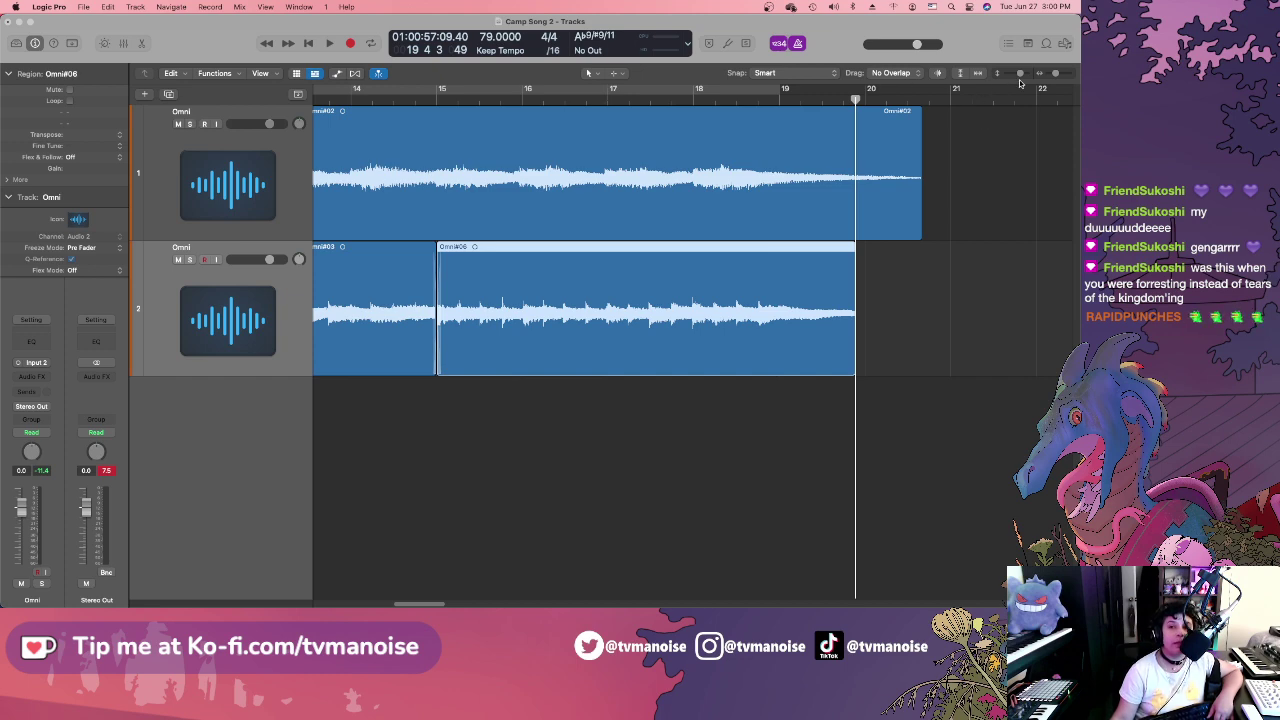
Turn on the cycle range ending at bar 19 and play both Omni tracks together from the beginning.
left_click(760, 88)
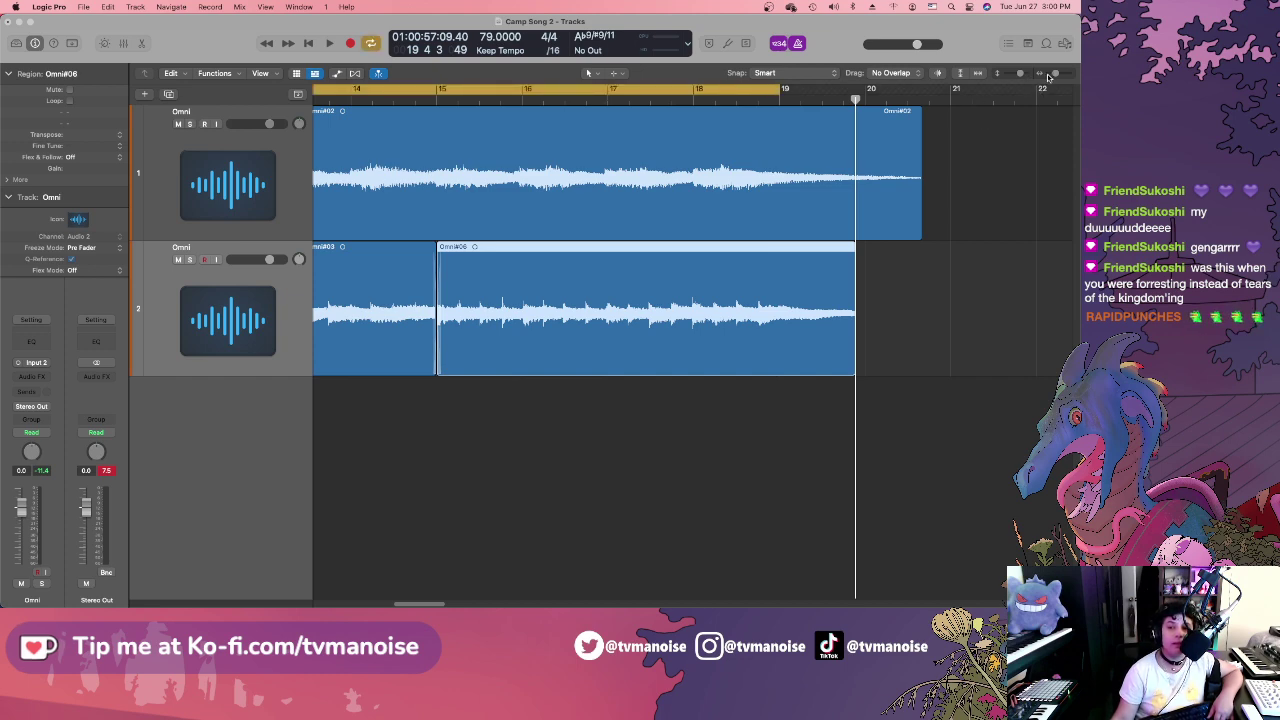
left_click_drag(1056, 76, 1048, 76)
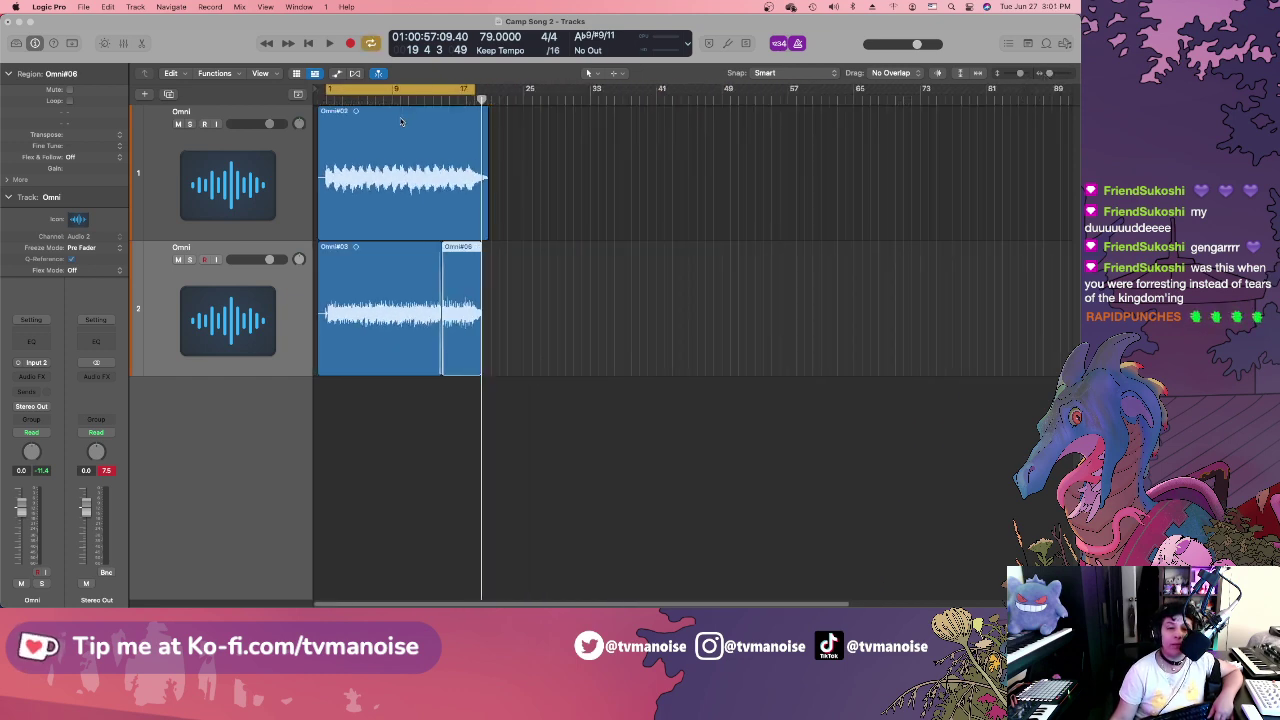
left_click(312, 44)
left_click(331, 44)
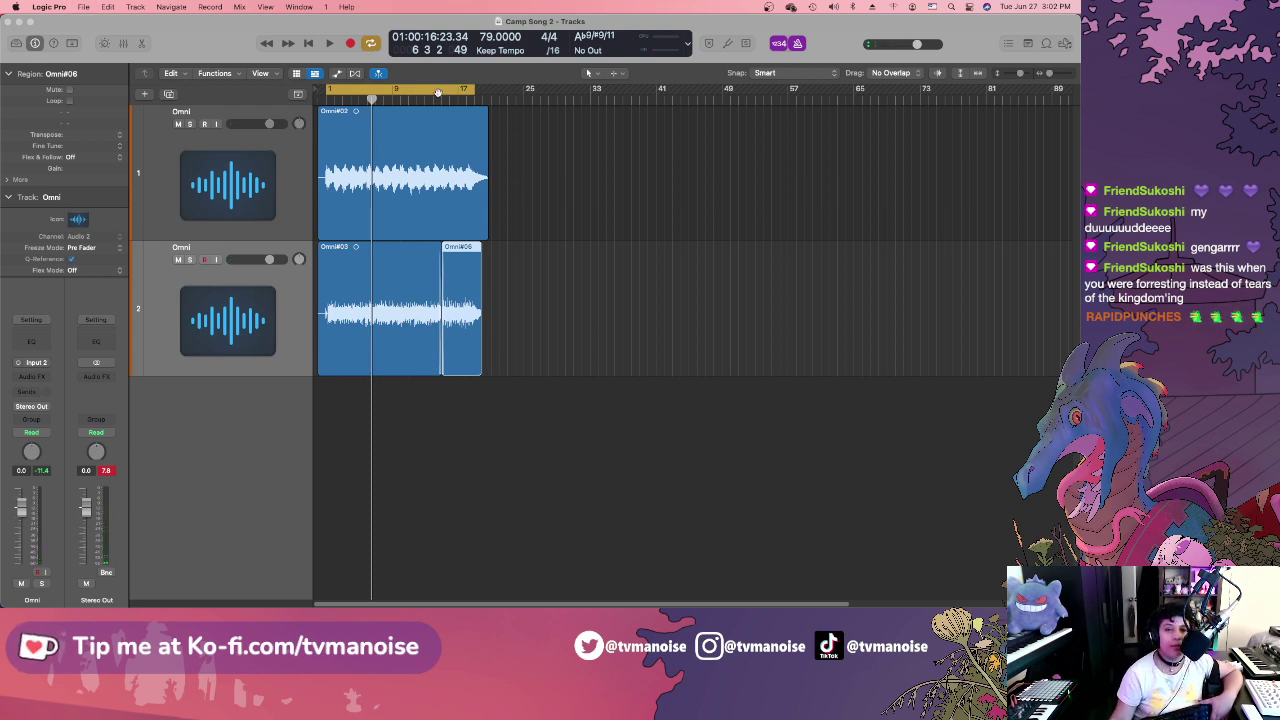
left_click_drag(412, 96, 476, 100)
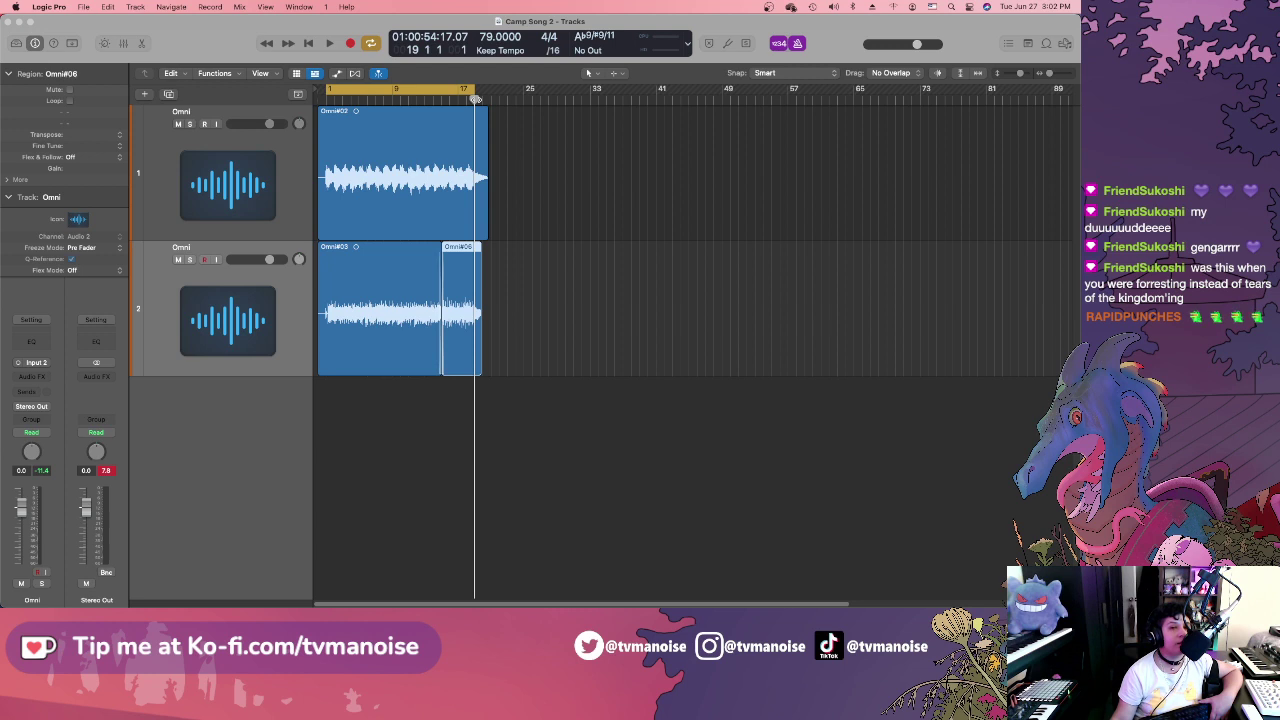
left_click_drag(476, 100, 352, 104)
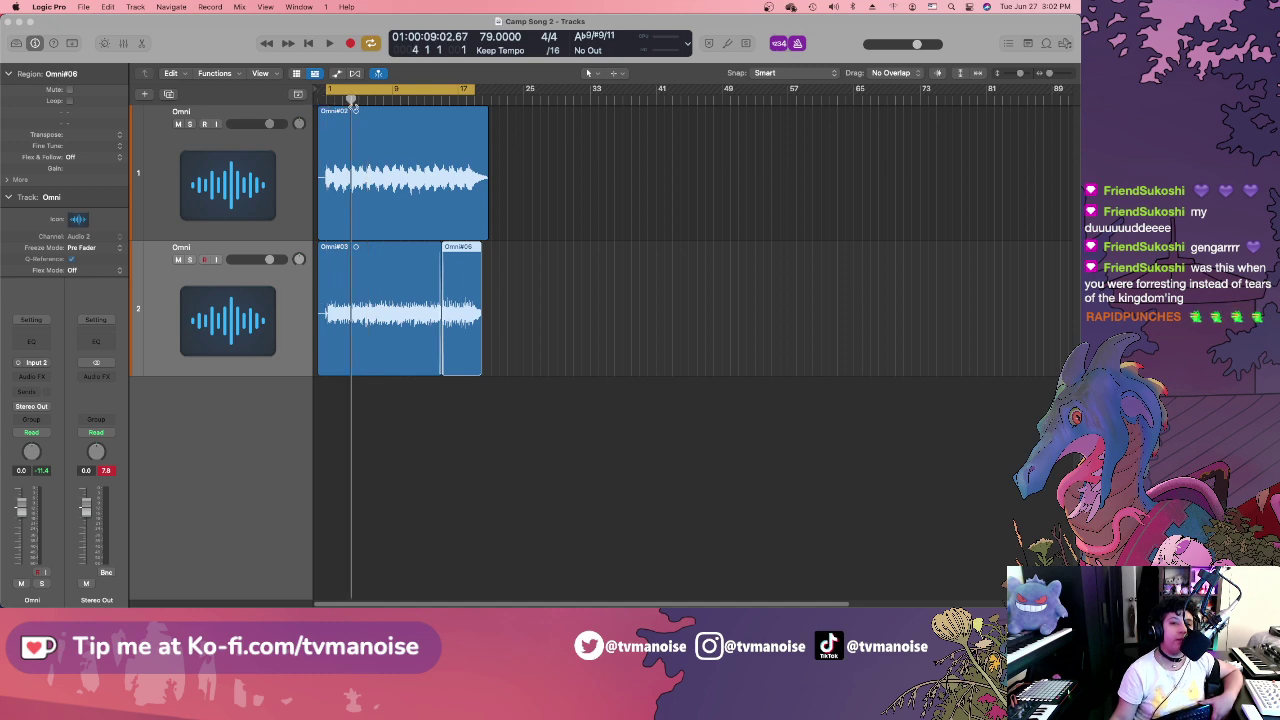
Close the Camp Song 2 project and open the recent project Camp Song 1.
left_click(8, 21)
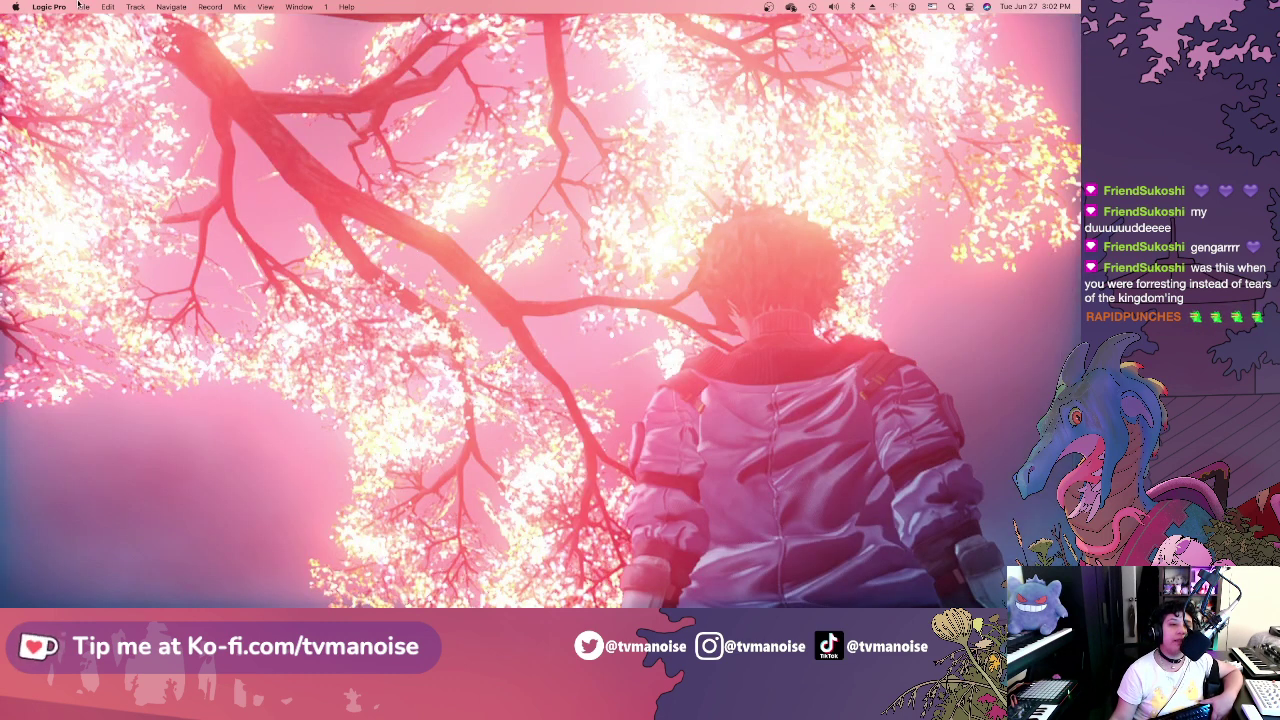
left_click(83, 7)
mouse_move(134, 60)
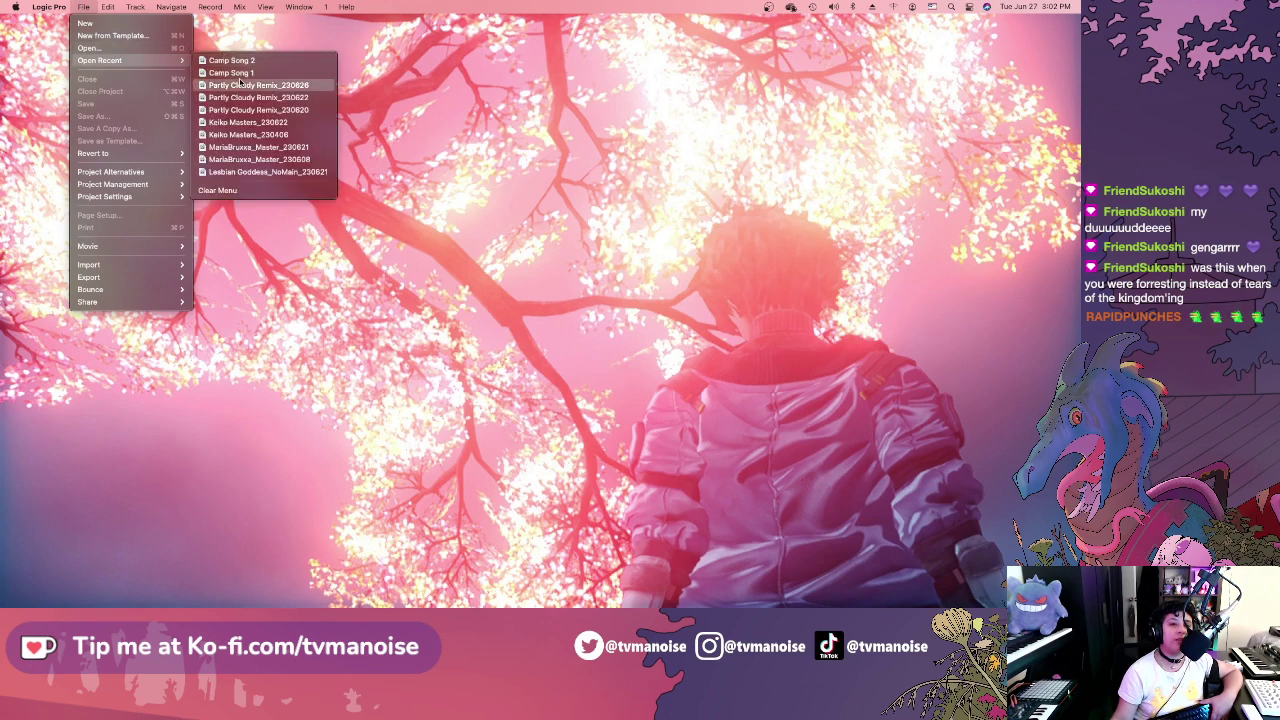
left_click(242, 72)
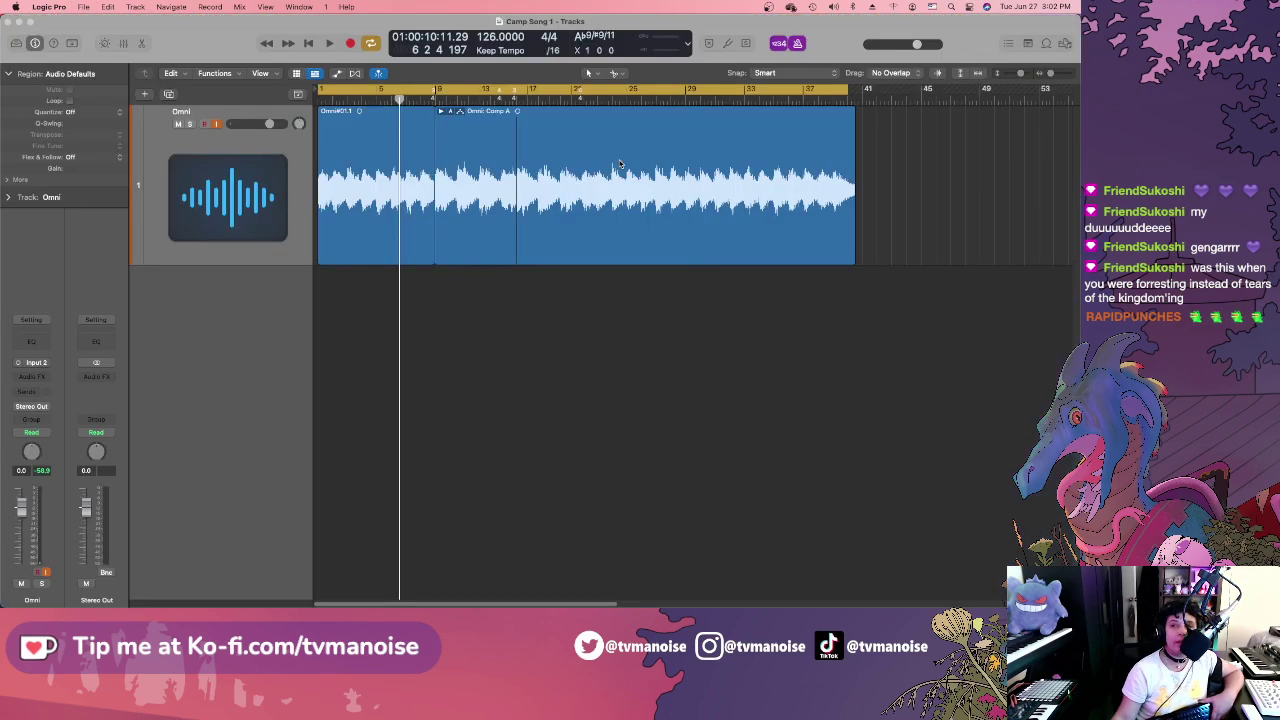
Play Camp Song 1 from the beginning through its full cycle range and stop playback.
left_click(310, 43)
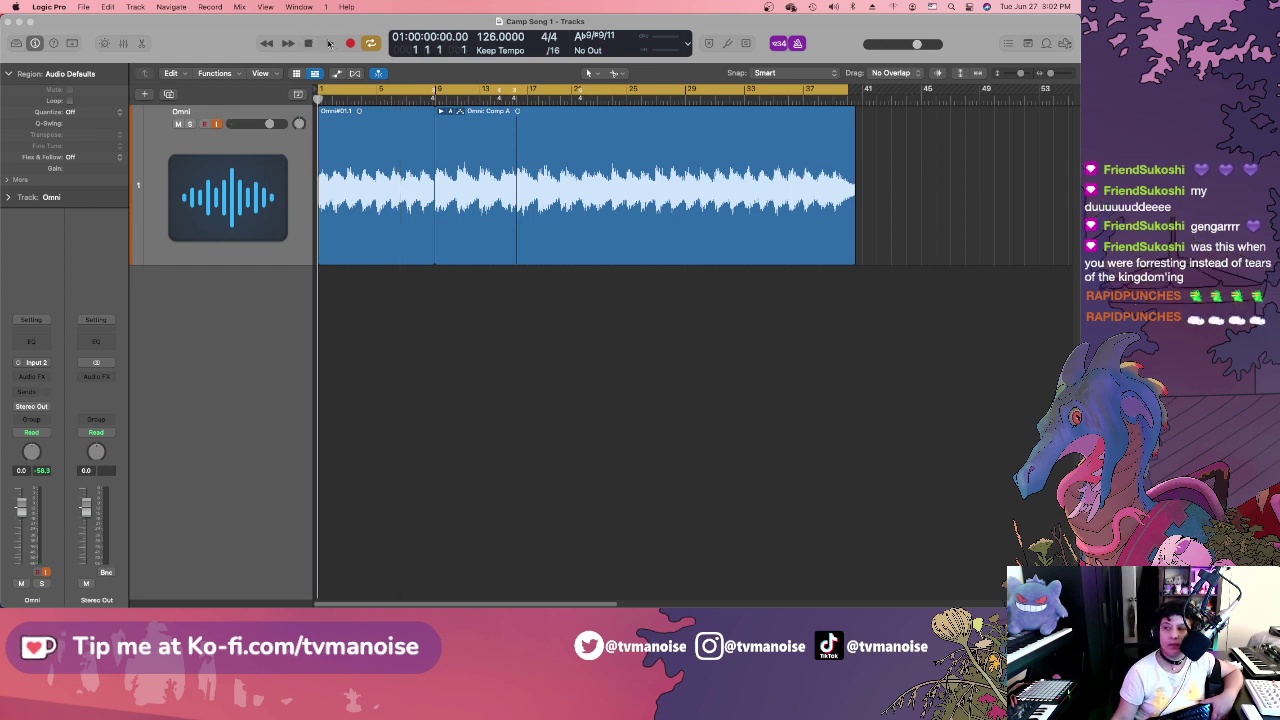
left_click(330, 43)
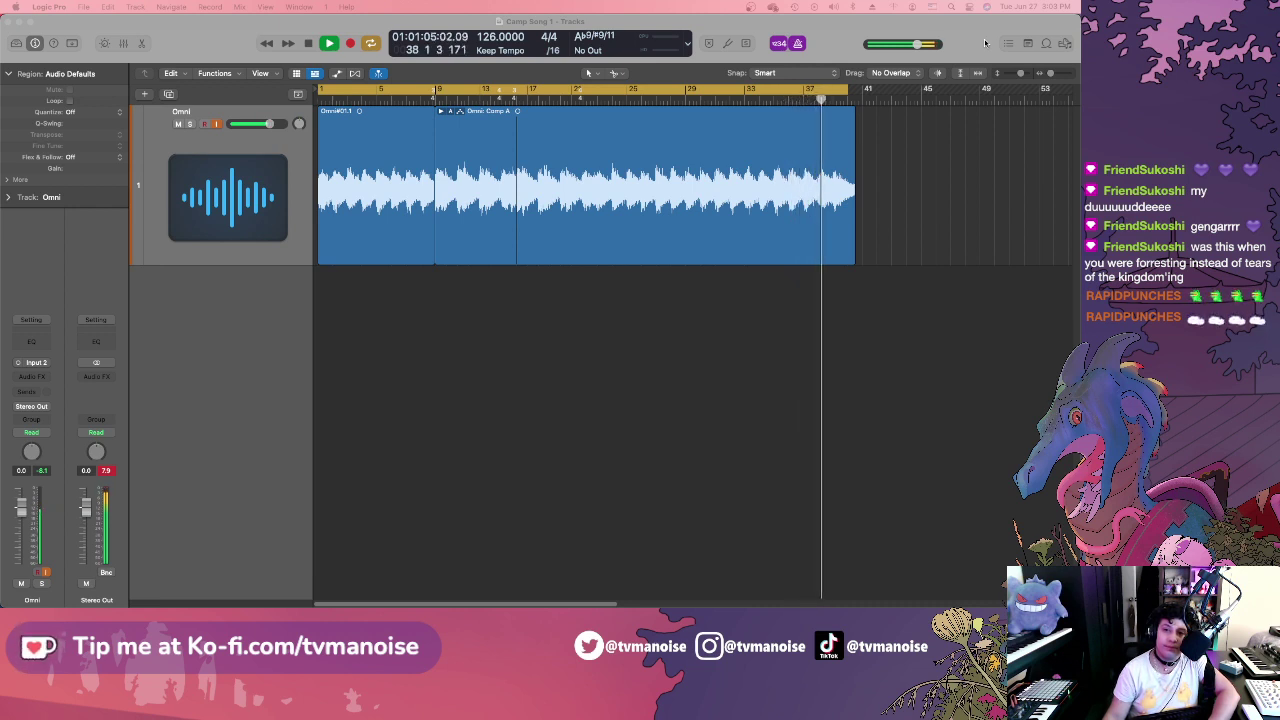
left_click(310, 46)
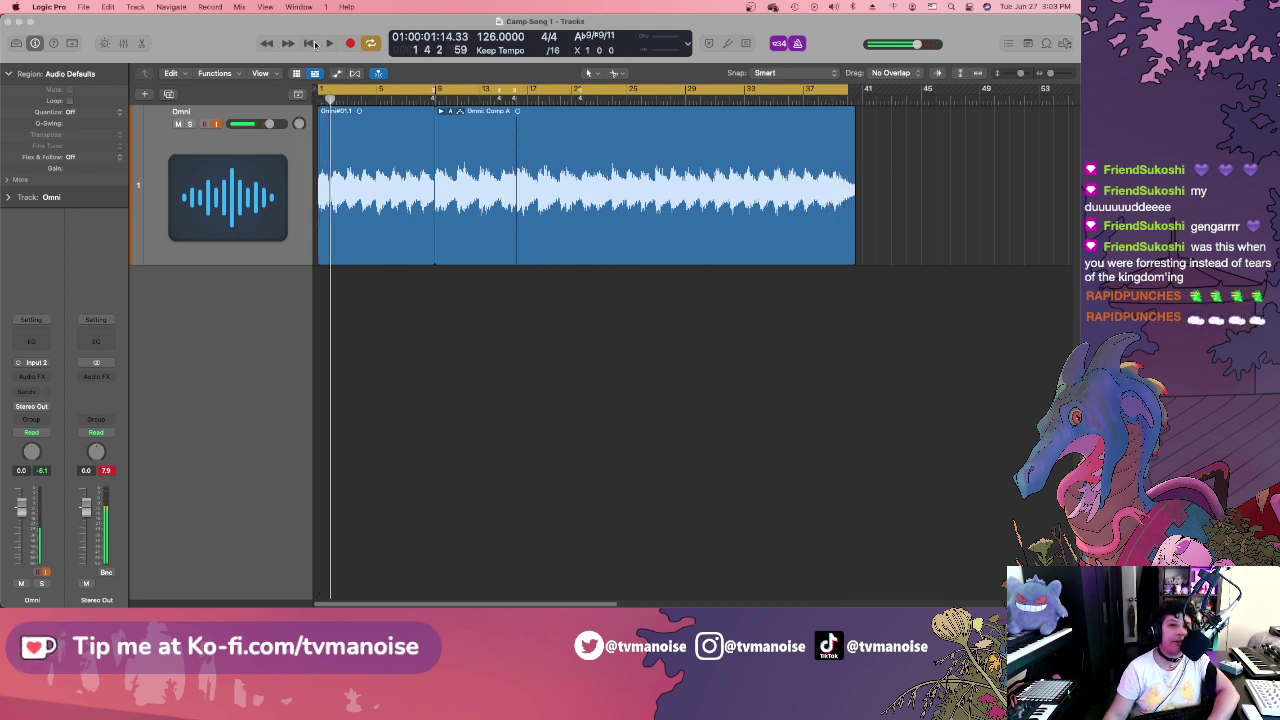